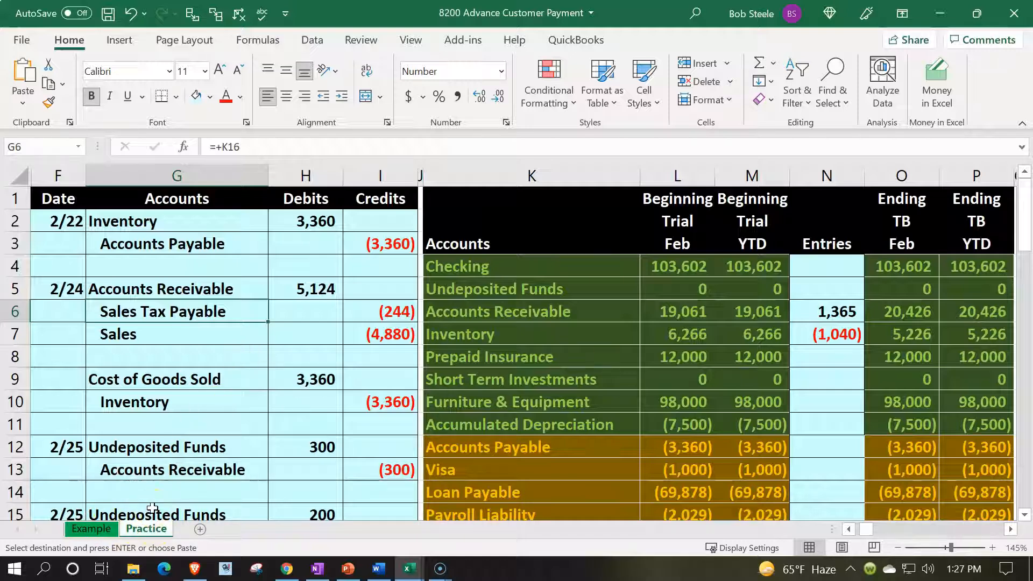
- Review the 2/27 advance payment entries on the Example sheet alongside the Accounts Receivable and Unearned Revenue accounts in the trial balance
{"action": "left_click", "coordinate": [99, 535]}
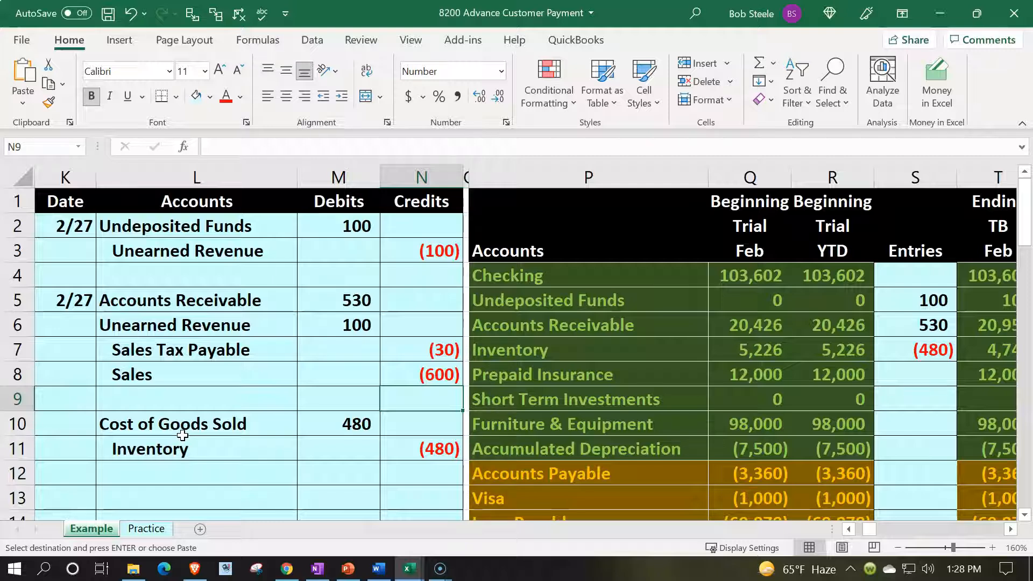
{"action": "left_click", "coordinate": [136, 391]}
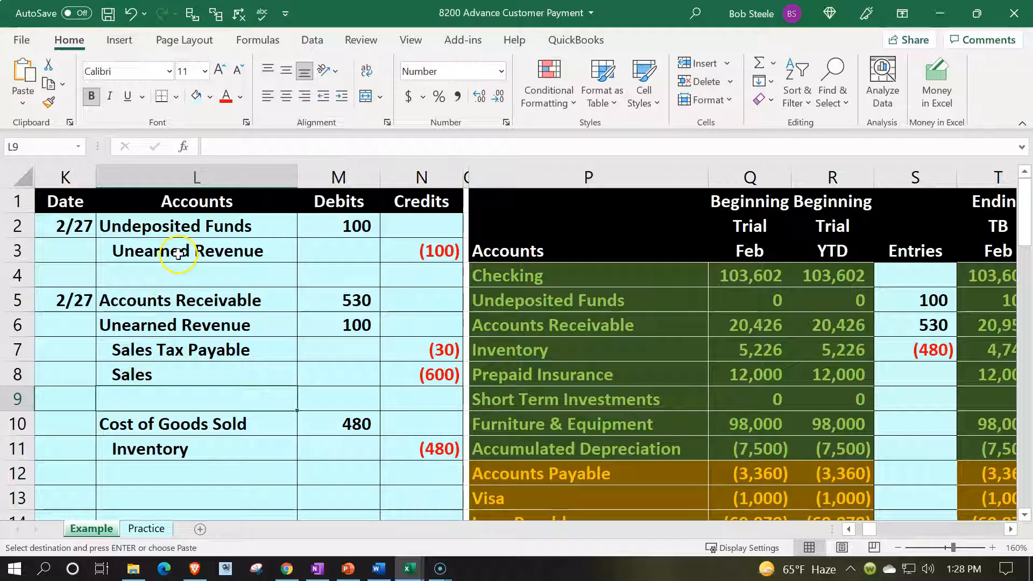
{"action": "left_click", "coordinate": [179, 253]}
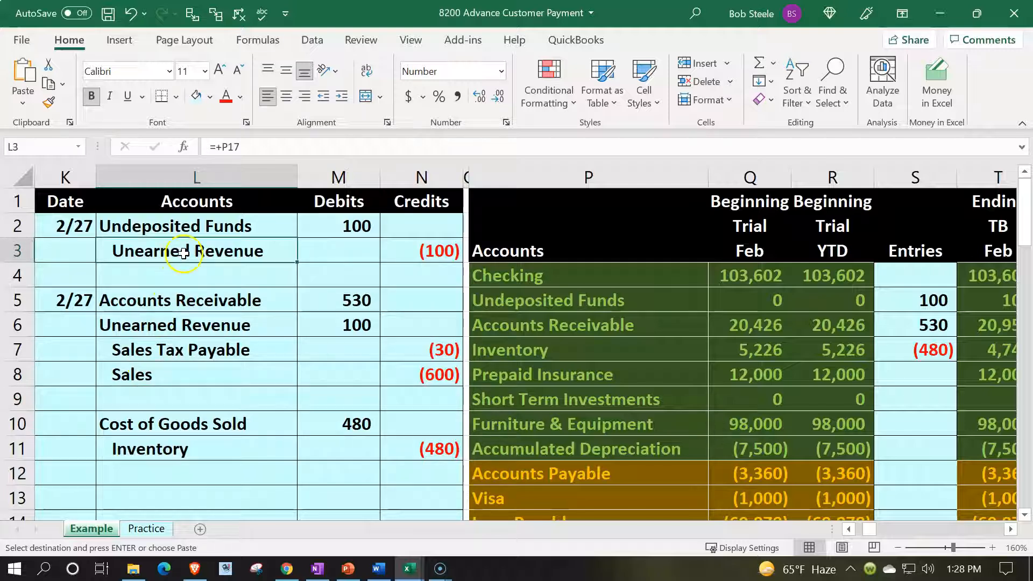
{"action": "left_click", "coordinate": [406, 253]}
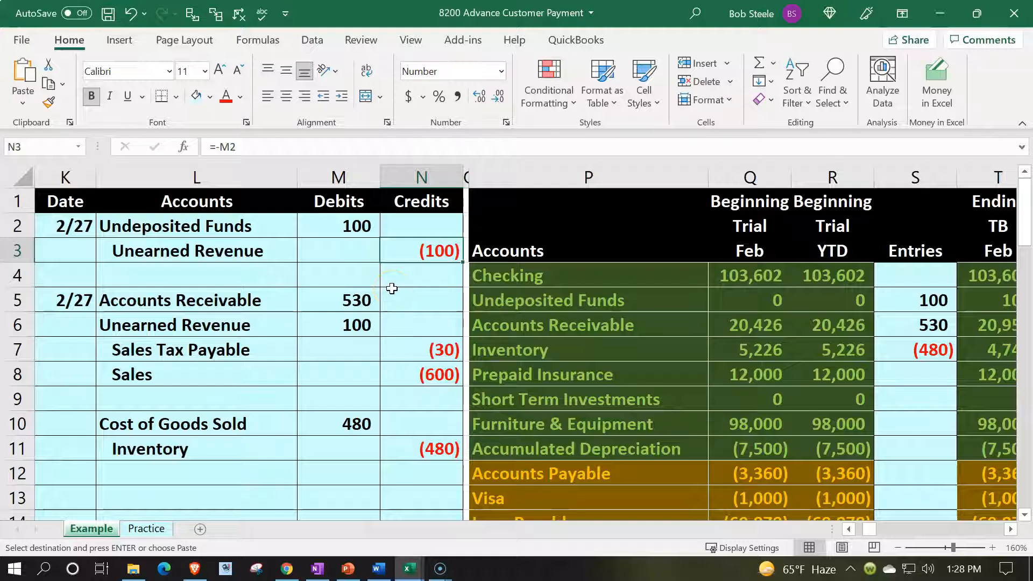
{"action": "left_click", "coordinate": [497, 329]}
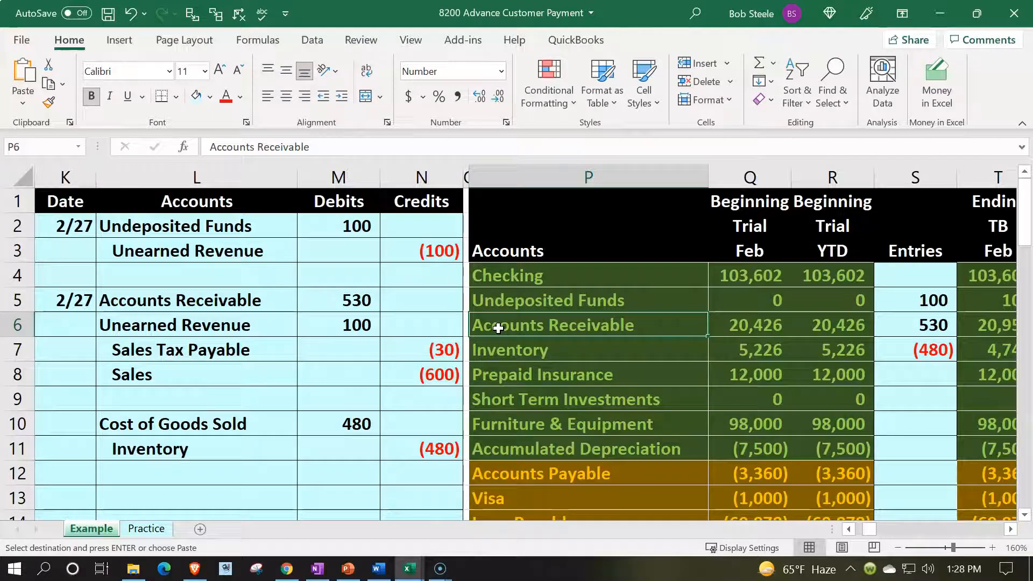
{"action": "scroll", "coordinate": [498, 329], "scroll_direction": "down", "scroll_amount": 2}
{"action": "left_click", "coordinate": [504, 455]}
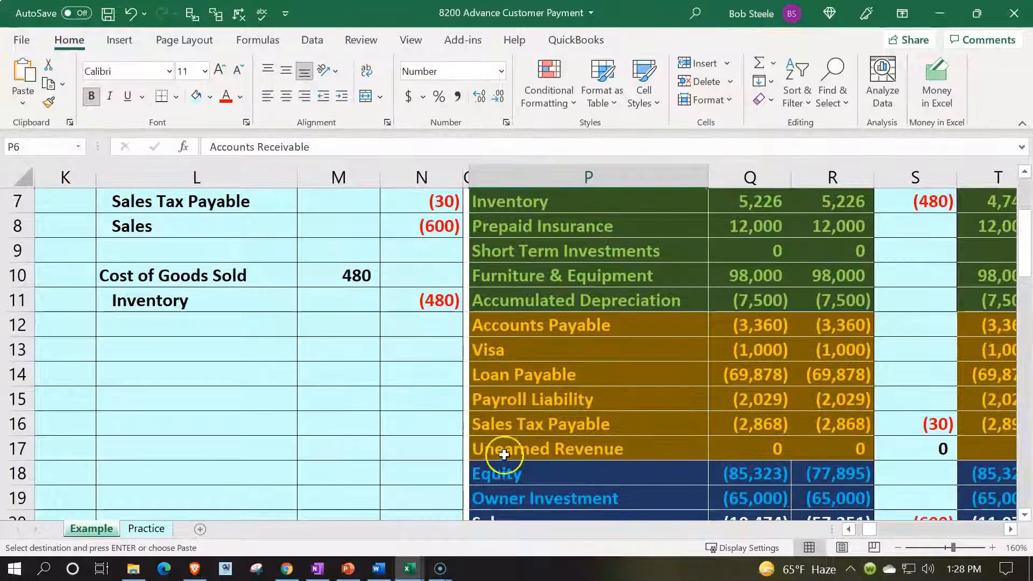
{"action": "left_click", "coordinate": [504, 456]}
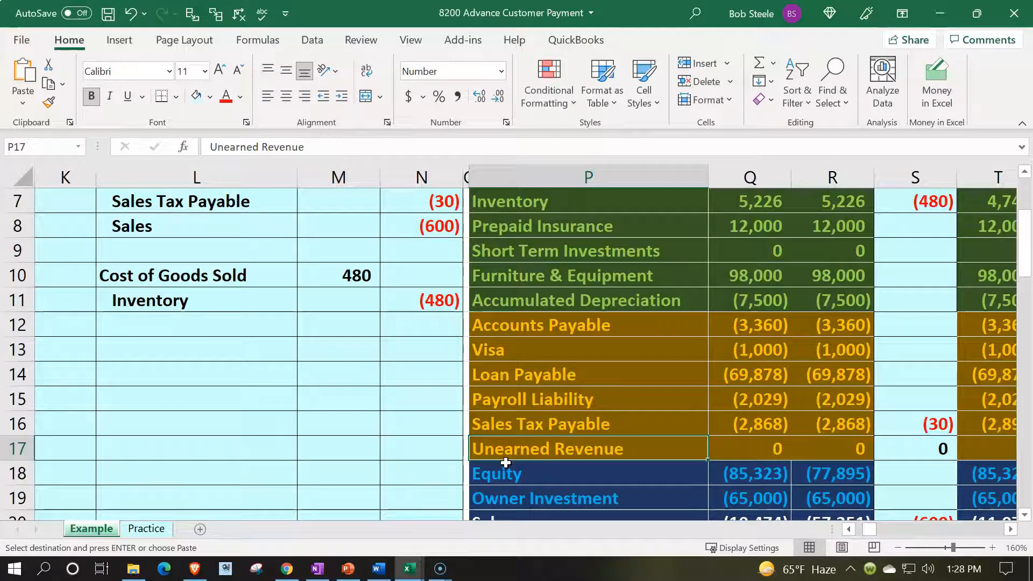
{"action": "scroll", "coordinate": [506, 462], "scroll_direction": "up", "scroll_amount": 2}
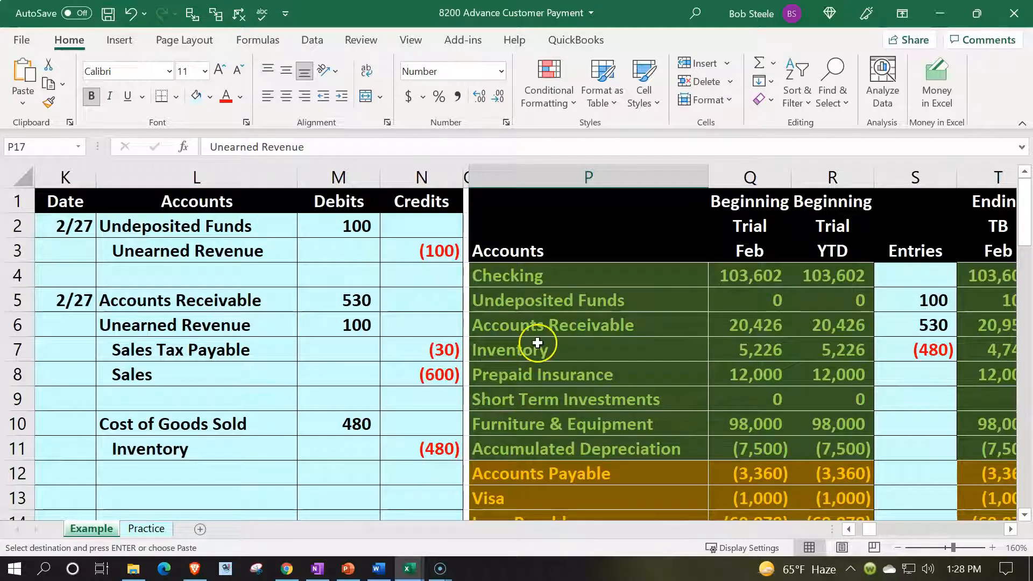
{"action": "left_click", "coordinate": [542, 326]}
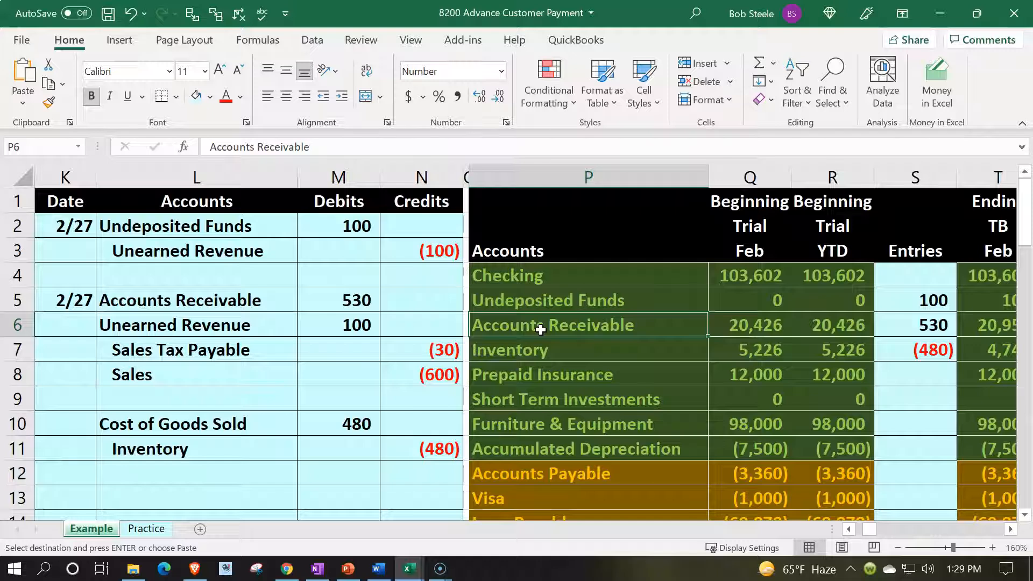
- On the Practice sheet, hide columns A through E containing the first block of journal entries
{"action": "left_click", "coordinate": [160, 530]}
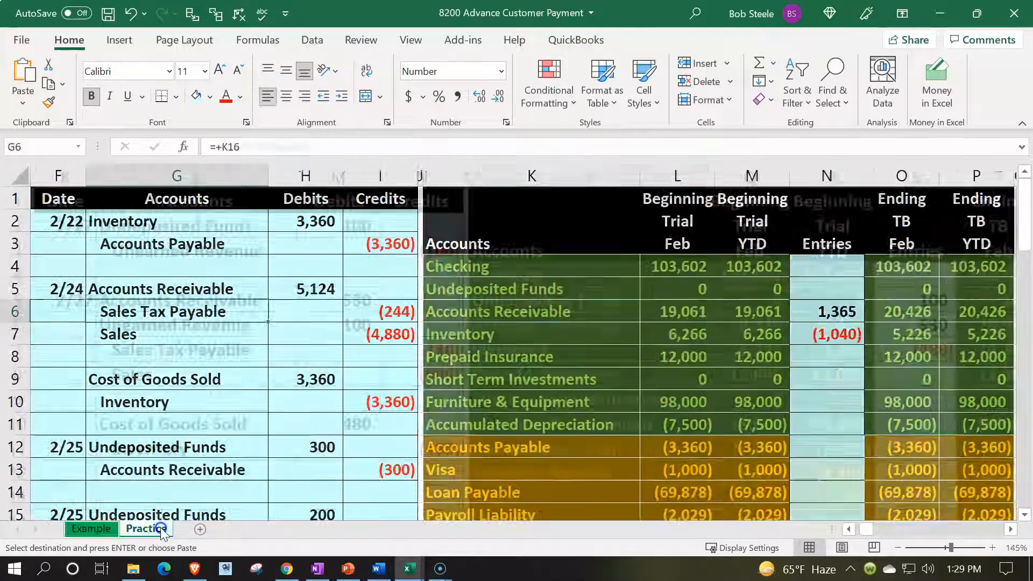
{"action": "left_click", "coordinate": [218, 380]}
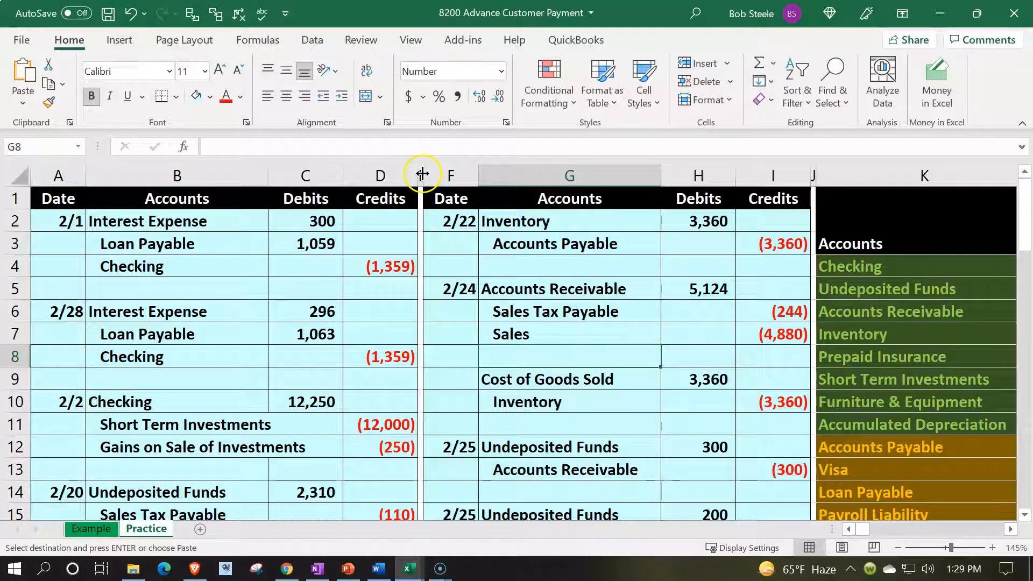
{"action": "left_click_drag", "start_coordinate": [421, 170], "coordinate": [59, 179]}
{"action": "right_click", "coordinate": [68, 254]}
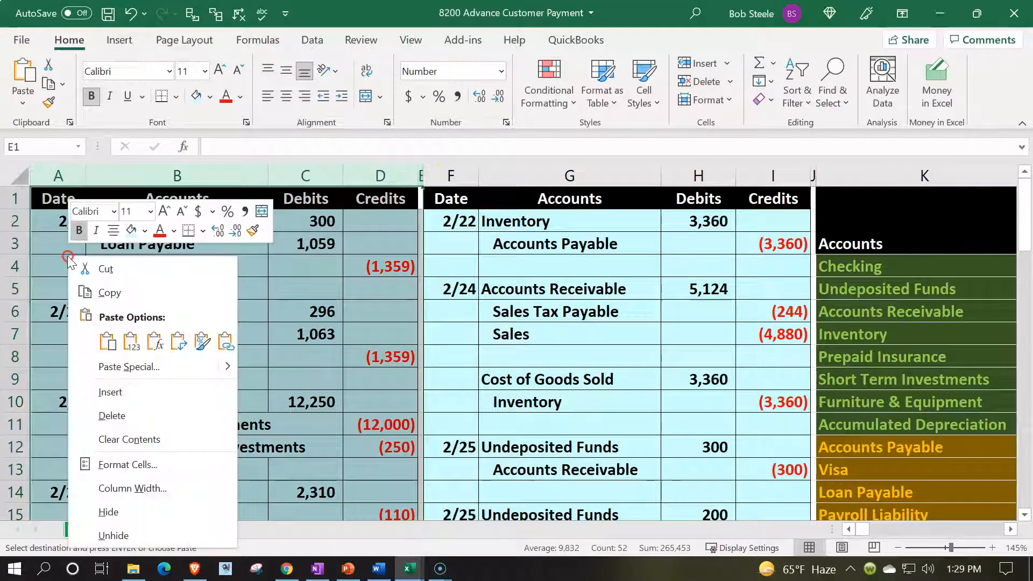
{"action": "left_click", "coordinate": [113, 512]}
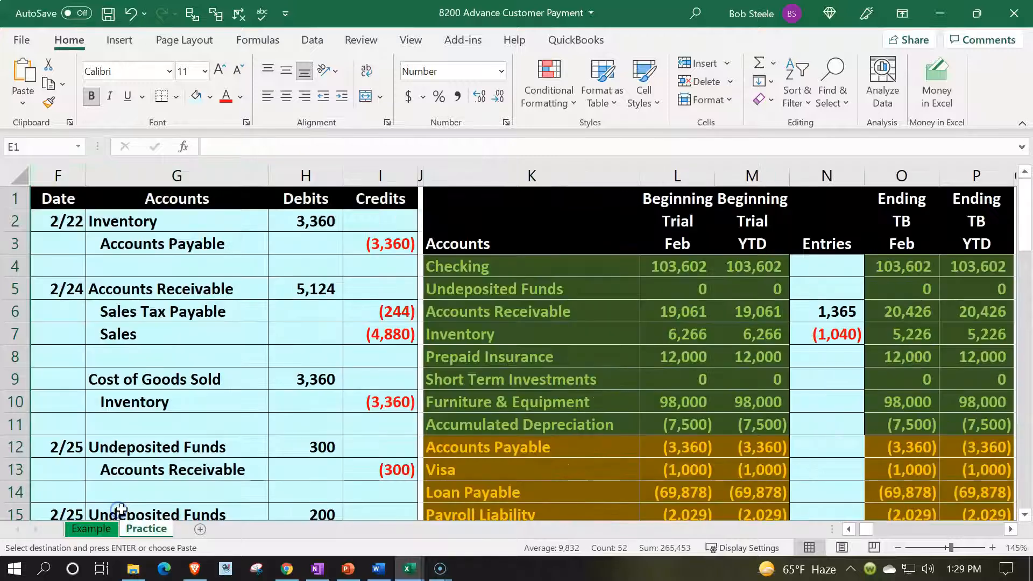
- Copy the ending trial balance in O4:P28 and paste it as values into the beginning trial columns starting at L4
{"action": "left_click_drag", "start_coordinate": [904, 264], "coordinate": [969, 422]}
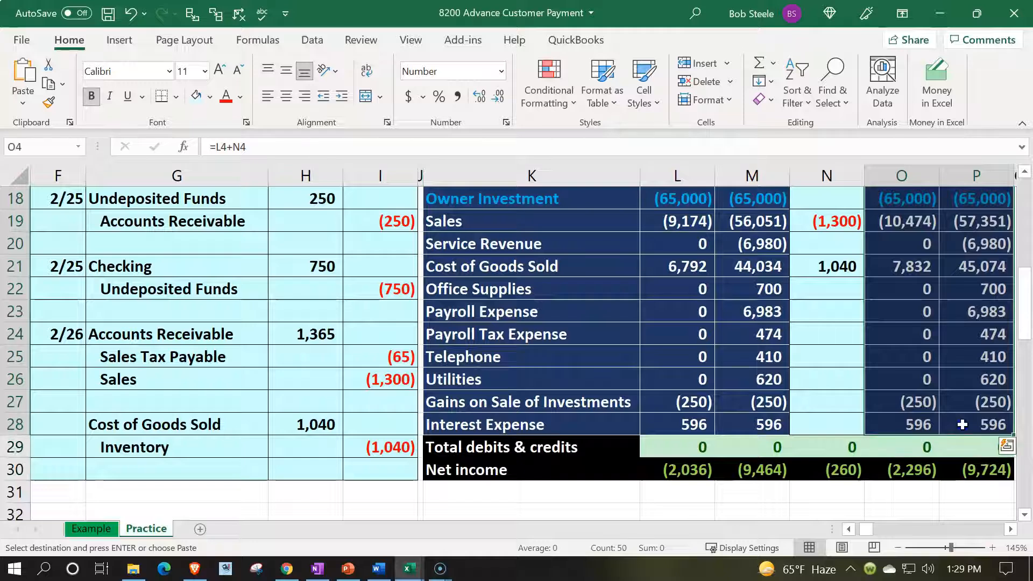
{"action": "scroll", "coordinate": [929, 385], "scroll_direction": "up", "scroll_amount": 5}
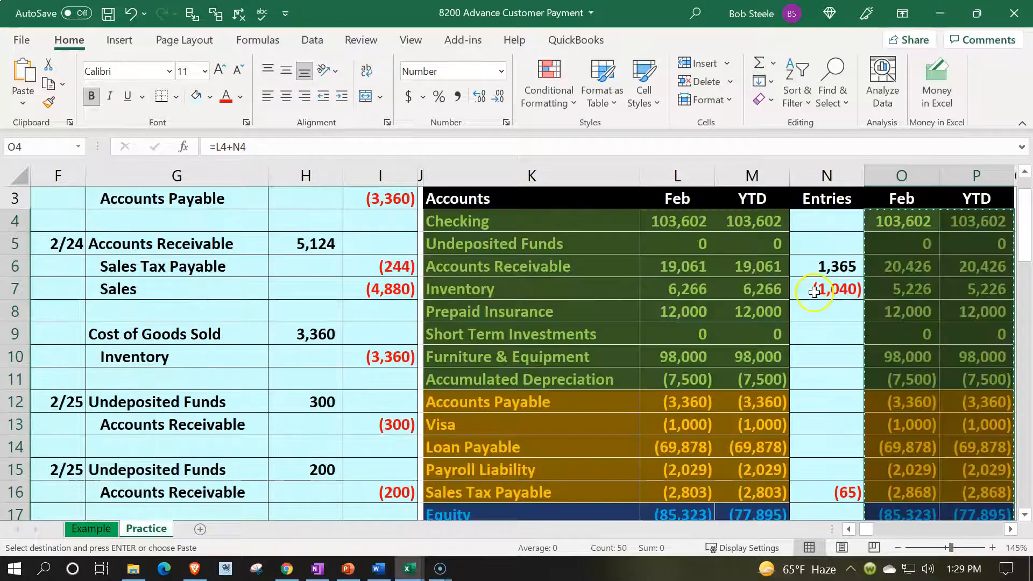
{"action": "left_click", "coordinate": [671, 222]}
{"action": "right_click", "coordinate": [672, 223]}
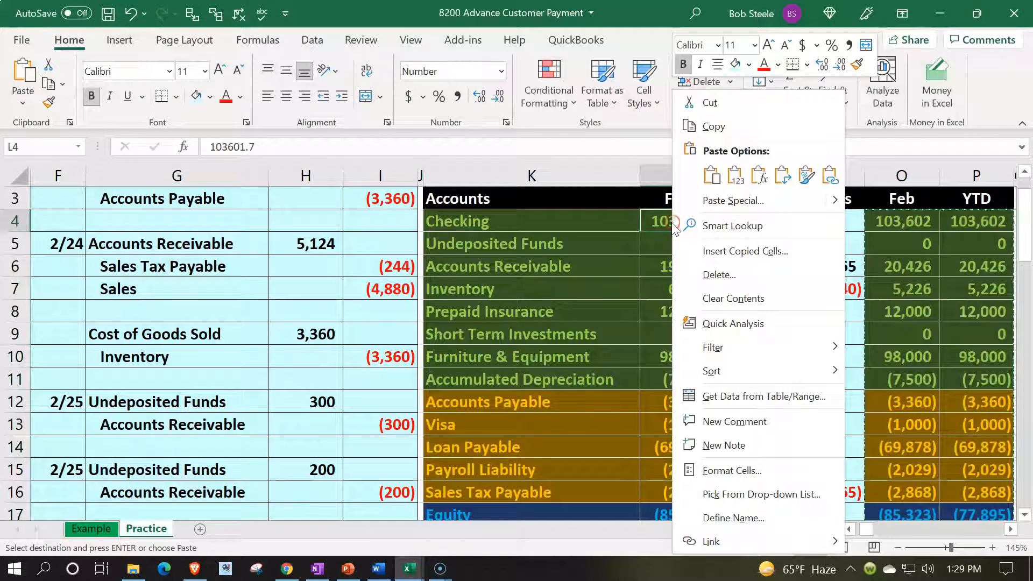
{"action": "left_click", "coordinate": [734, 178]}
- Clear the old amounts from the Entries column in N4:N28
{"action": "left_click_drag", "start_coordinate": [820, 231], "coordinate": [828, 463]}
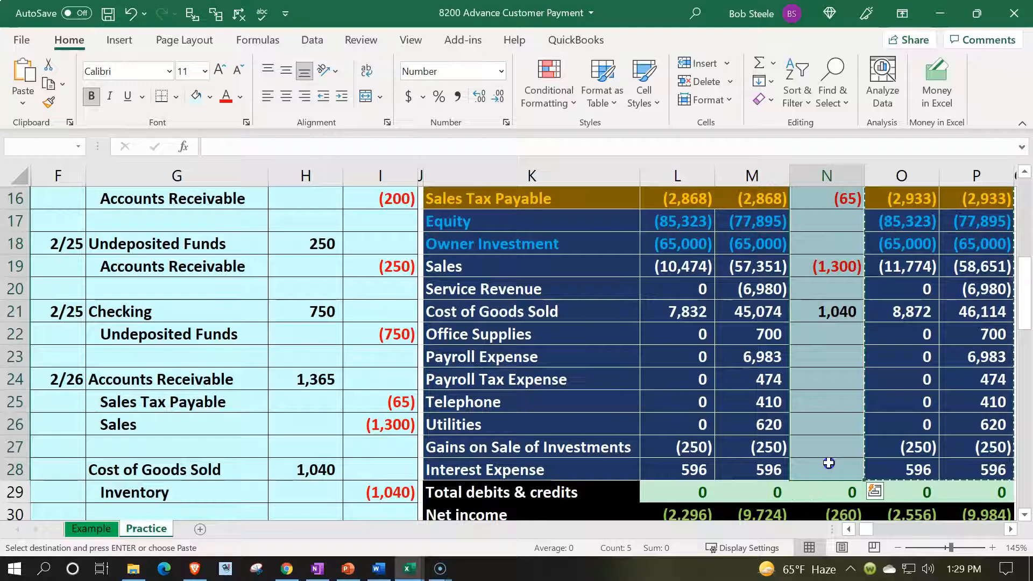
{"action": "key", "text": "Delete"}
{"action": "scroll", "coordinate": [828, 452], "scroll_direction": "up", "scroll_amount": 1}
{"action": "key", "text": "Left"}
{"action": "key", "text": "Left"}
{"action": "key", "text": "Left"}
{"action": "key", "text": "Left"}
{"action": "key", "text": "Left"}
{"action": "key", "text": "Left"}
{"action": "key", "text": "Left"}
{"action": "key", "text": "Left"}
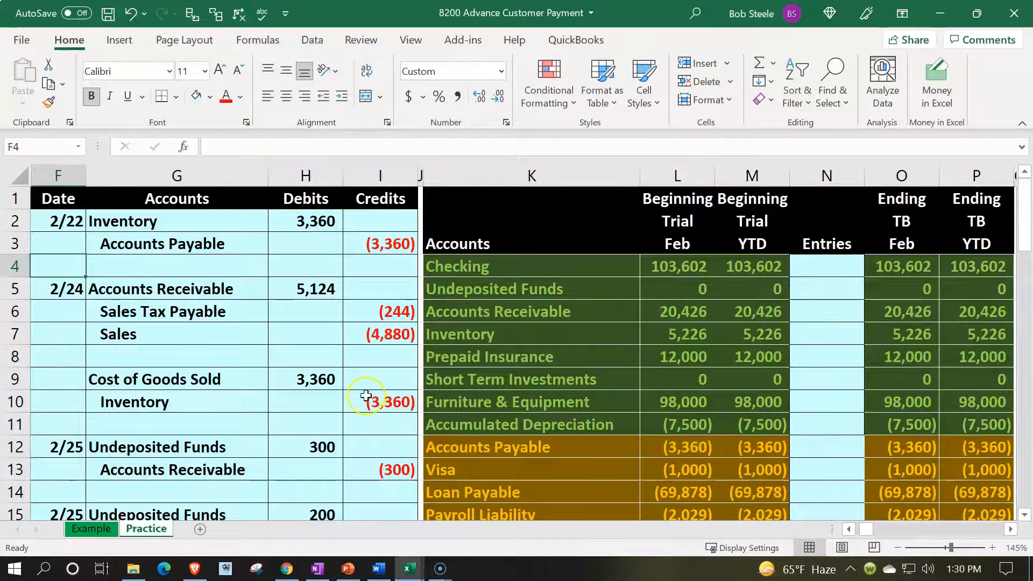
- Copy journal columns F through I and insert the copied columns before spacer column J
{"action": "scroll", "coordinate": [359, 389], "scroll_direction": "down", "scroll_amount": 5}
{"action": "scroll", "coordinate": [344, 396], "scroll_direction": "down", "scroll_amount": 2}
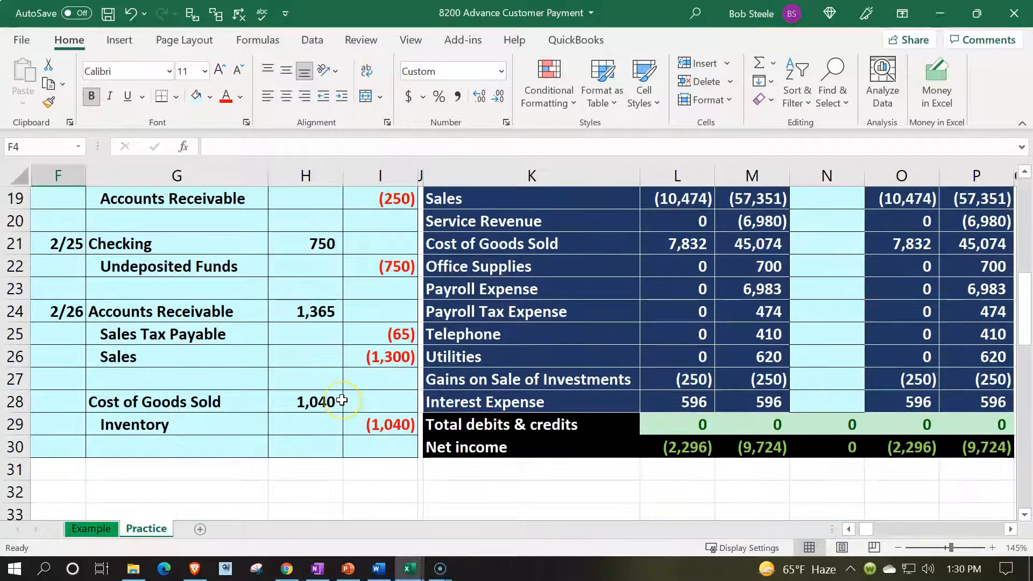
{"action": "scroll", "coordinate": [342, 398], "scroll_direction": "up", "scroll_amount": 2}
{"action": "scroll", "coordinate": [342, 400], "scroll_direction": "up", "scroll_amount": 4}
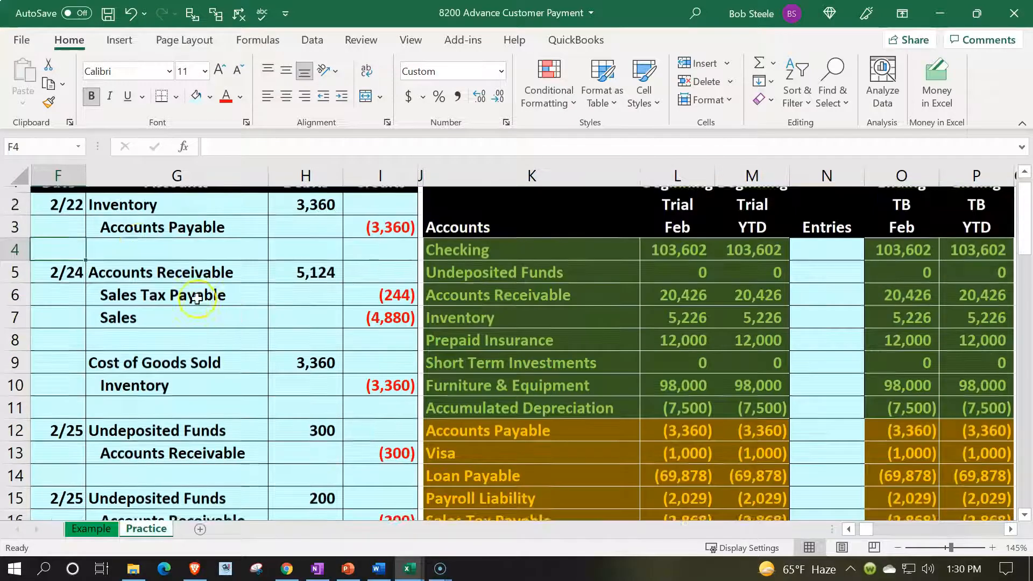
{"action": "left_click_drag", "start_coordinate": [68, 179], "coordinate": [353, 188]}
{"action": "key", "text": "ctrl+c"}
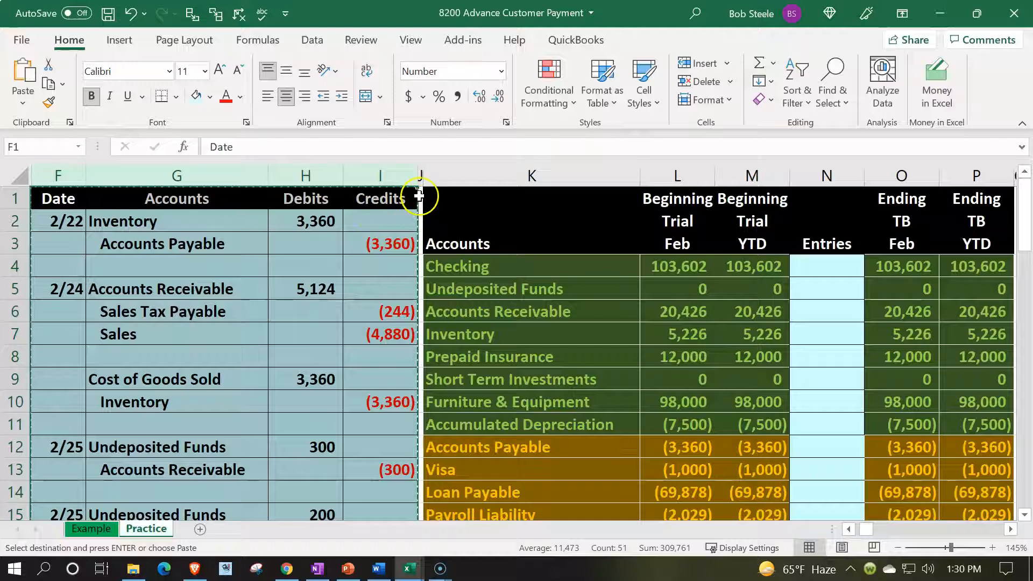
{"action": "left_click", "coordinate": [421, 196]}
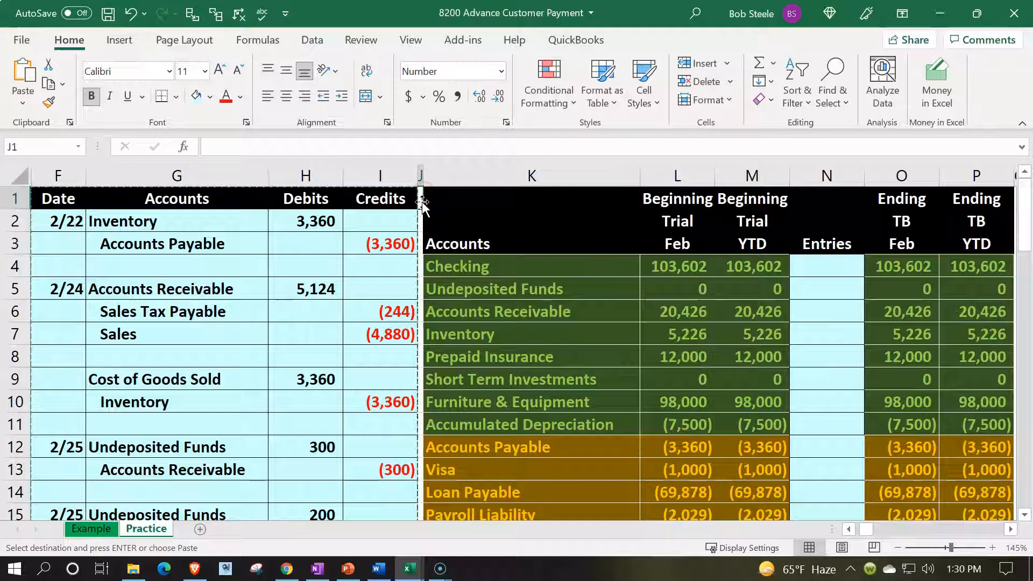
{"action": "left_click", "coordinate": [420, 197]}
{"action": "right_click", "coordinate": [421, 194]}
{"action": "left_click", "coordinate": [456, 249]}
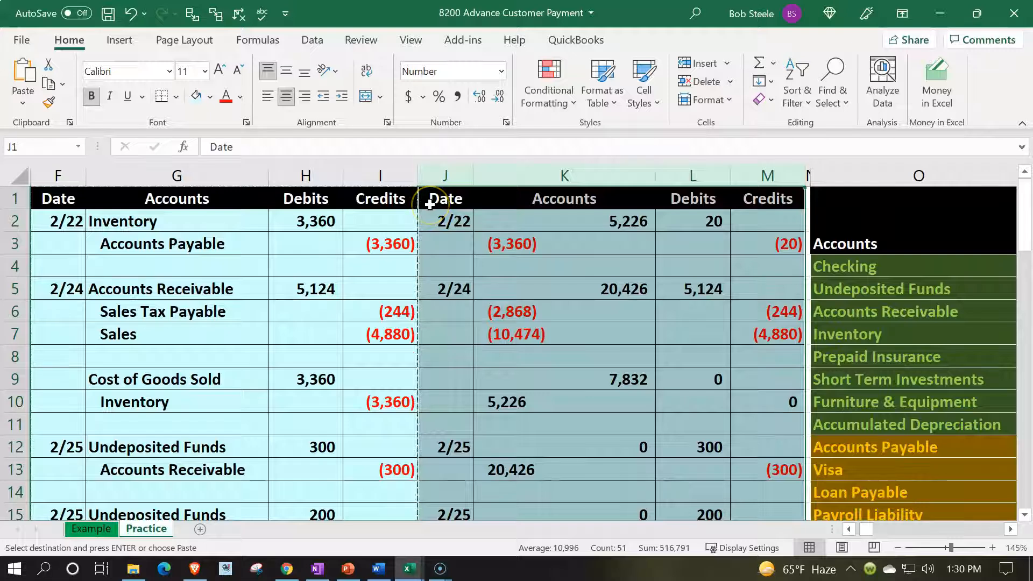
- Copy the narrow spacer column N and insert it before column J to separate the two journal blocks
{"action": "left_click", "coordinate": [809, 172]}
{"action": "key", "text": "ctrl+c"}
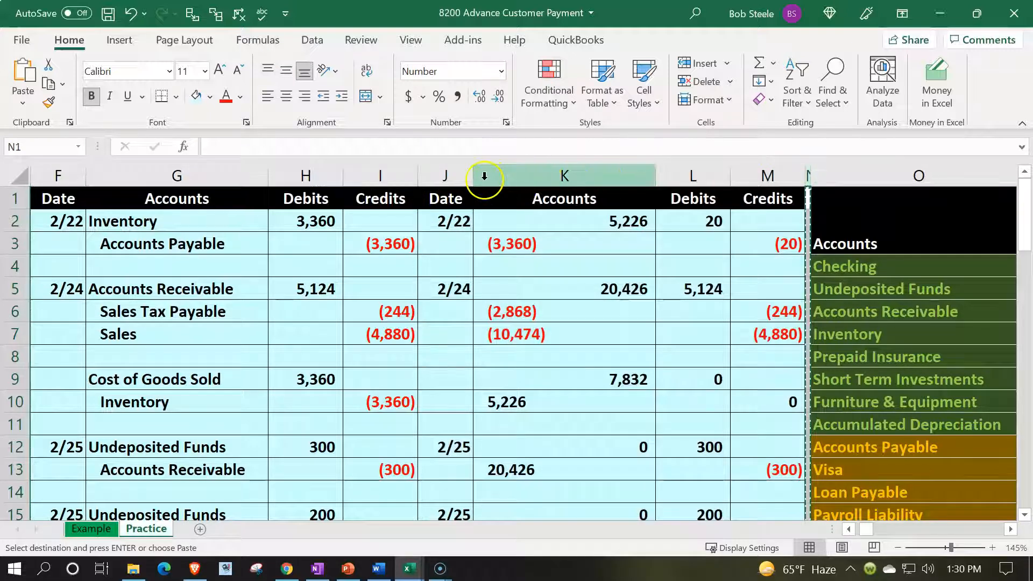
{"action": "left_click", "coordinate": [449, 177]}
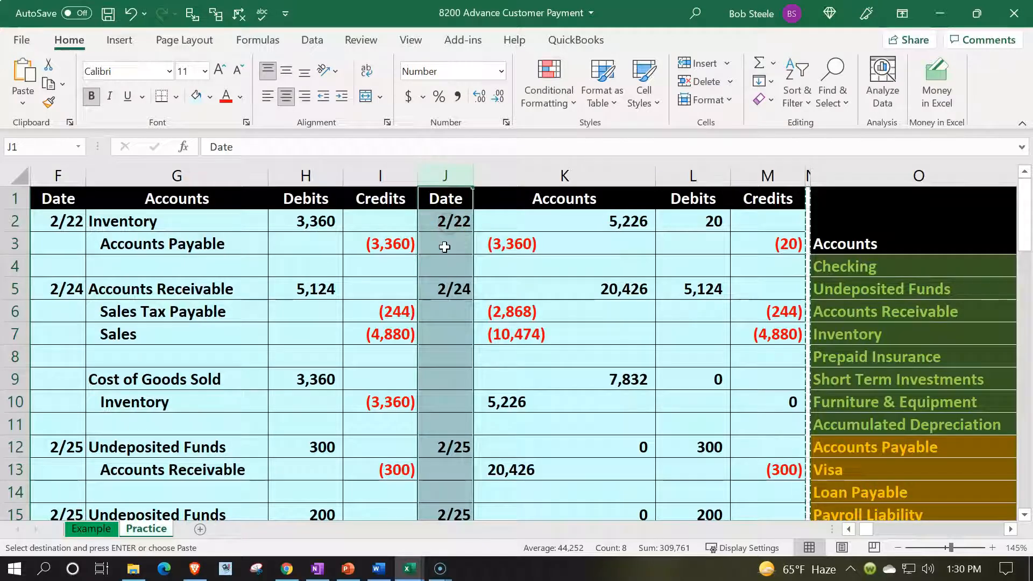
{"action": "right_click", "coordinate": [444, 245]}
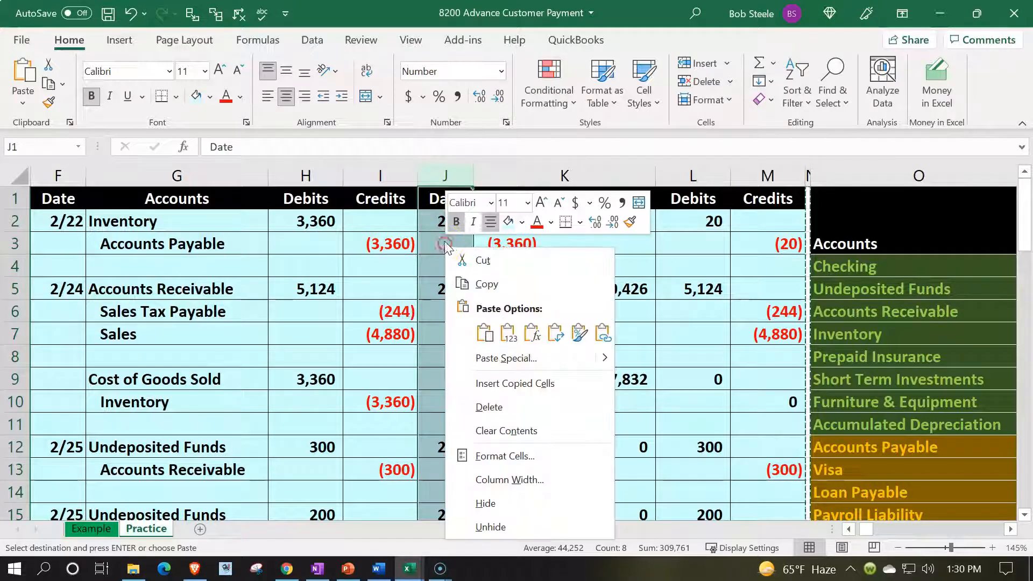
{"action": "left_click", "coordinate": [487, 383]}
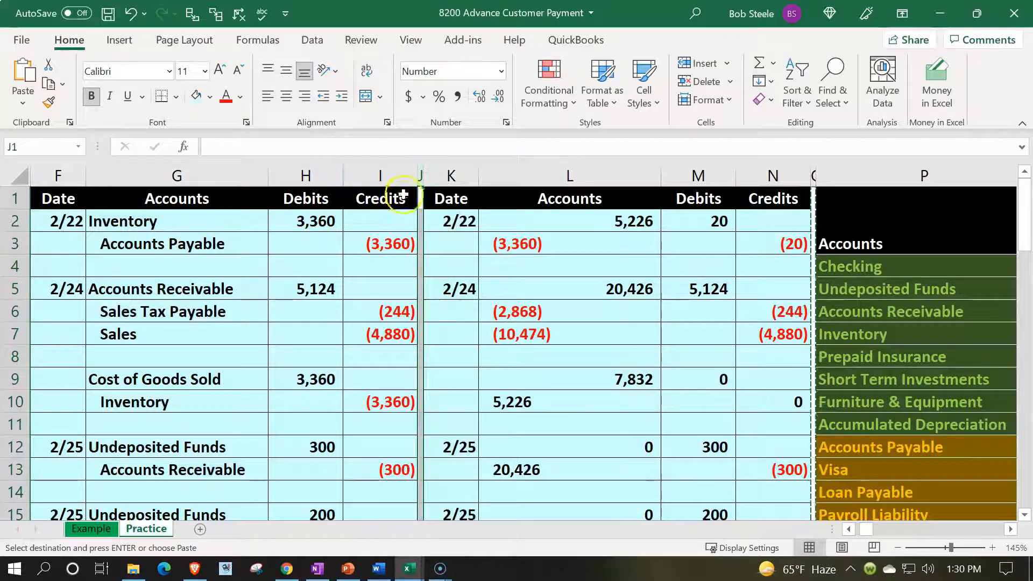
- Hide columns F through J containing the second block of journal entries and its spacer
{"action": "left_click_drag", "start_coordinate": [421, 171], "coordinate": [58, 176]}
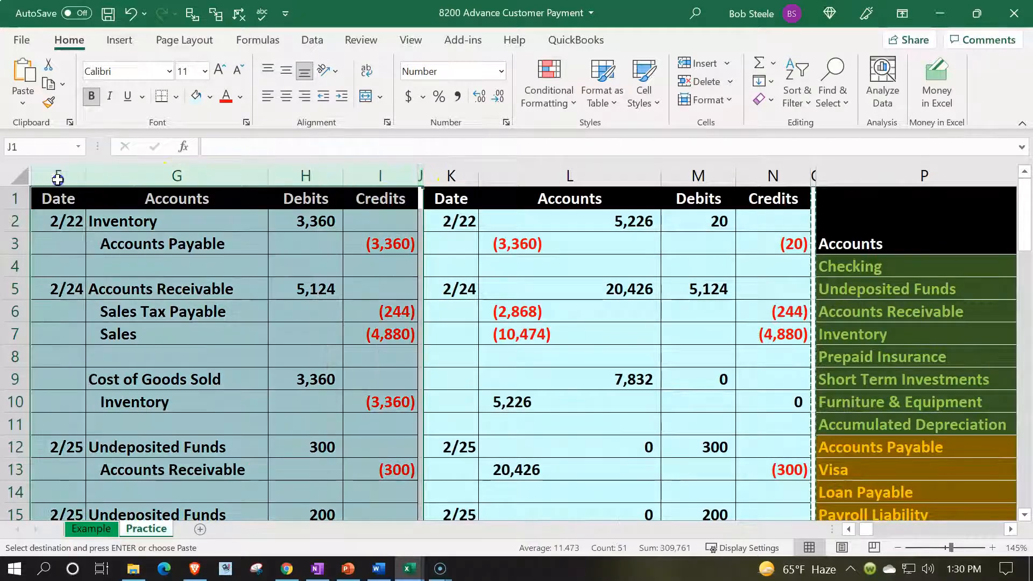
{"action": "right_click", "coordinate": [103, 290]}
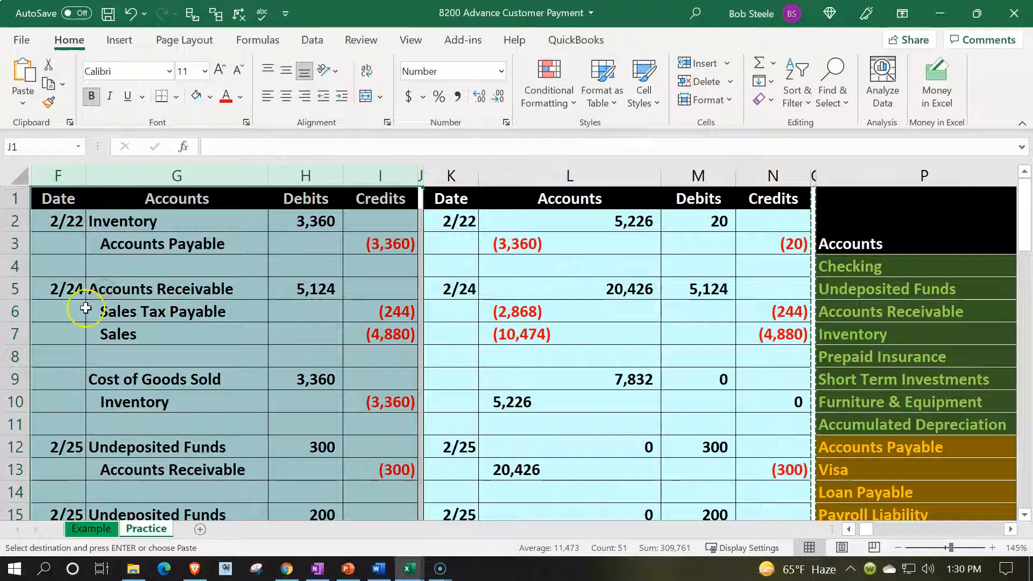
{"action": "right_click", "coordinate": [35, 269]}
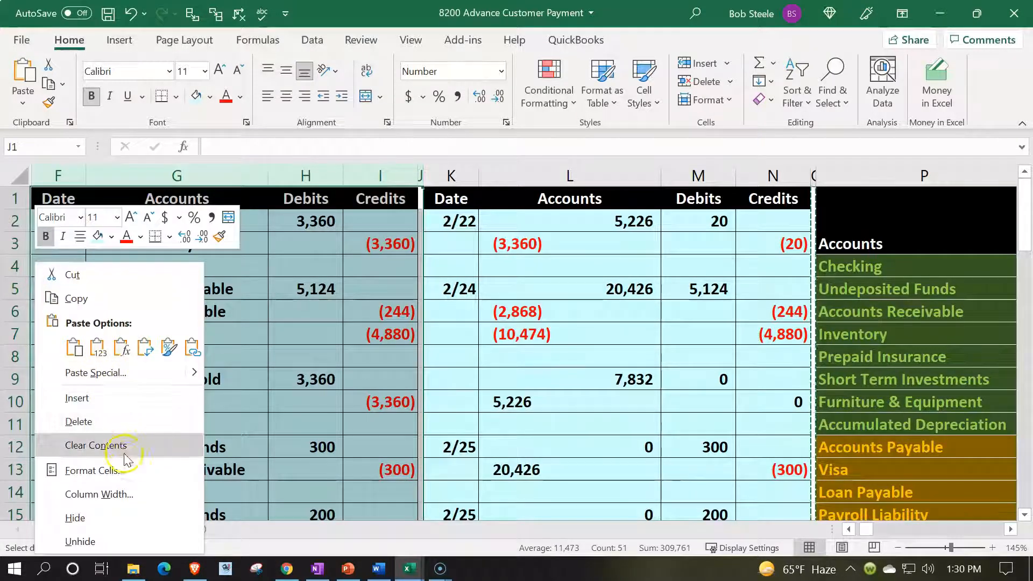
{"action": "left_click", "coordinate": [129, 518]}
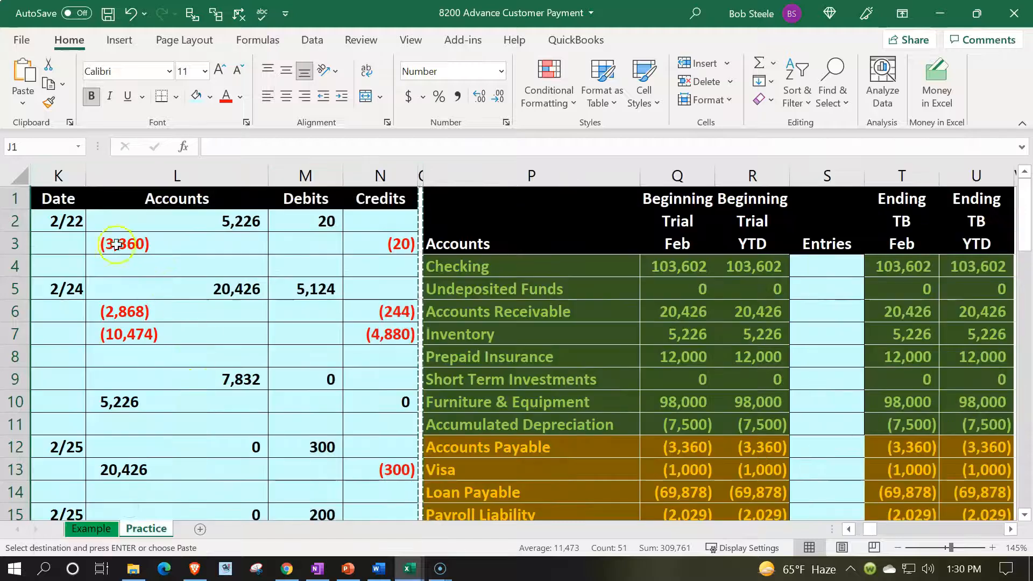
- Apply the formatting of K2:N2 to the whole new journal block K2:N30 and delete the block's contents
{"action": "mouse_move", "coordinate": [69, 221]}
{"action": "left_mouse_down"}
{"action": "mouse_move", "coordinate": [62, 484]}
{"action": "mouse_move", "coordinate": [249, 221]}
{"action": "mouse_move", "coordinate": [354, 221]}
{"action": "left_mouse_up"}
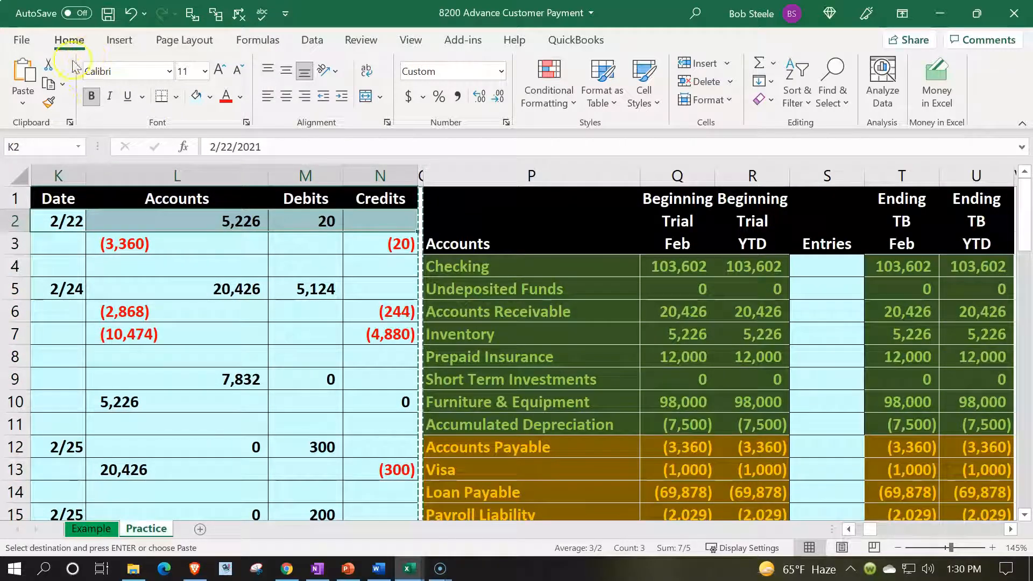
{"action": "left_click", "coordinate": [48, 103]}
{"action": "mouse_move", "coordinate": [69, 221]}
{"action": "left_mouse_down"}
{"action": "mouse_move", "coordinate": [294, 386]}
{"action": "mouse_move", "coordinate": [381, 520]}
{"action": "mouse_move", "coordinate": [371, 533]}
{"action": "mouse_move", "coordinate": [376, 362]}
{"action": "left_mouse_up"}
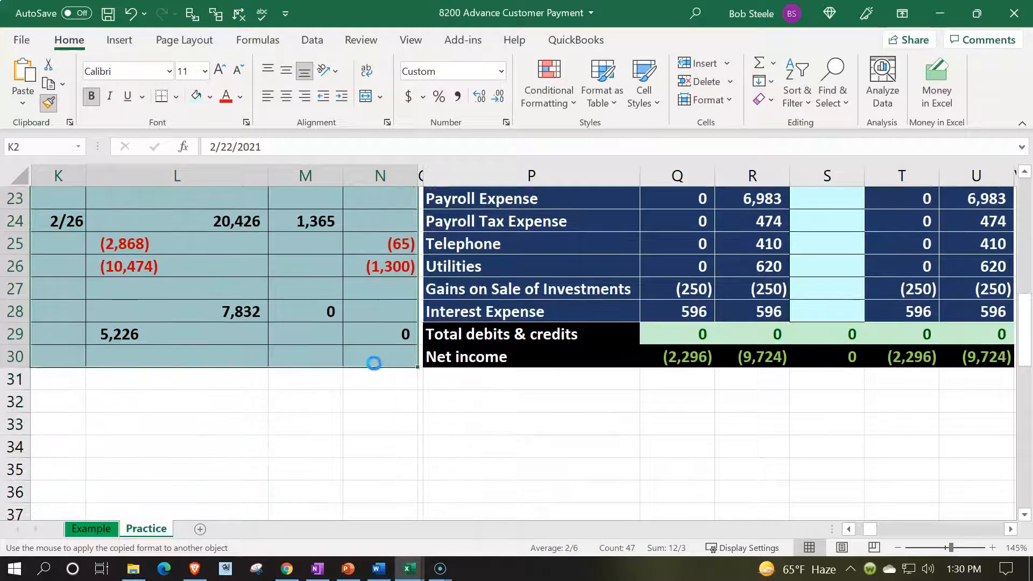
{"action": "key", "text": "Delete"}
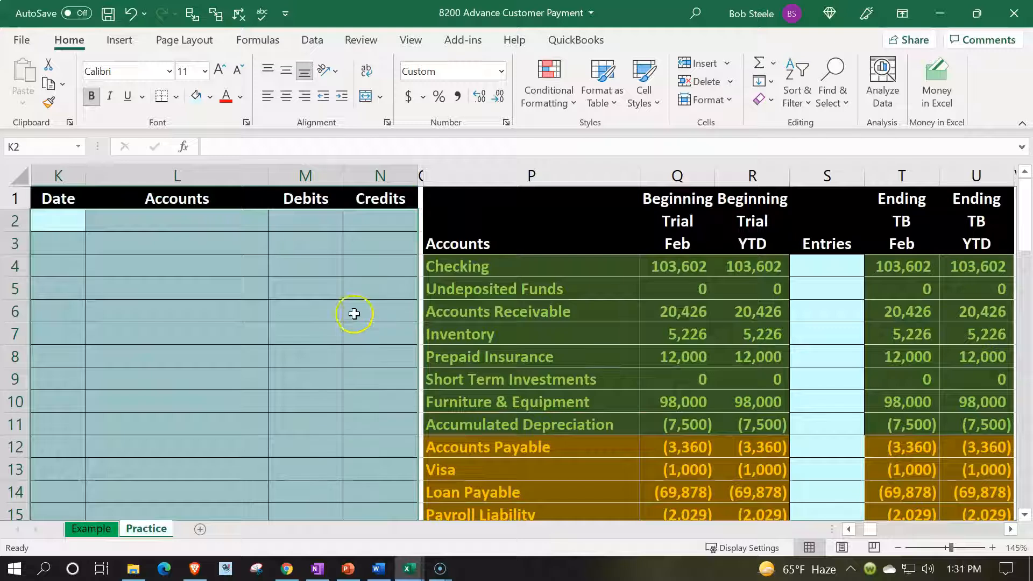
- Enter the date 2/27 in K2 of the blank journal block
{"action": "left_click", "coordinate": [336, 297]}
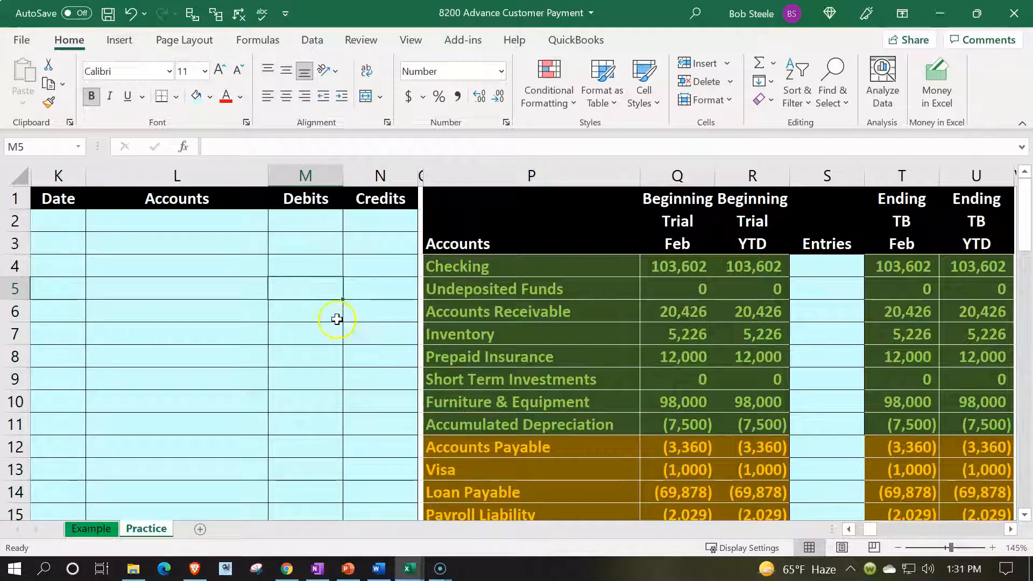
{"action": "left_click", "coordinate": [67, 222]}
{"action": "type", "text": "2/27"}
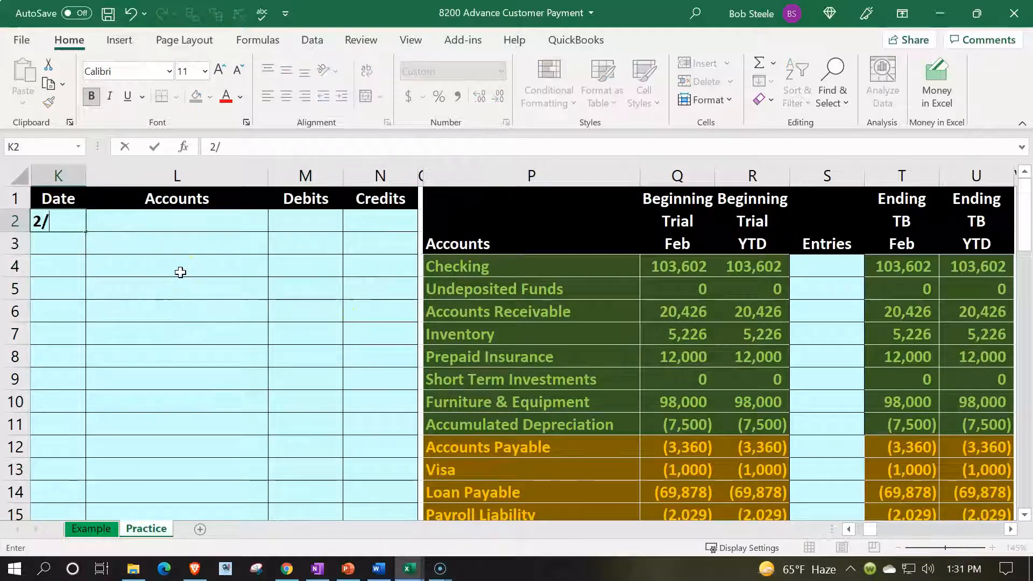
{"action": "key", "text": "Return"}
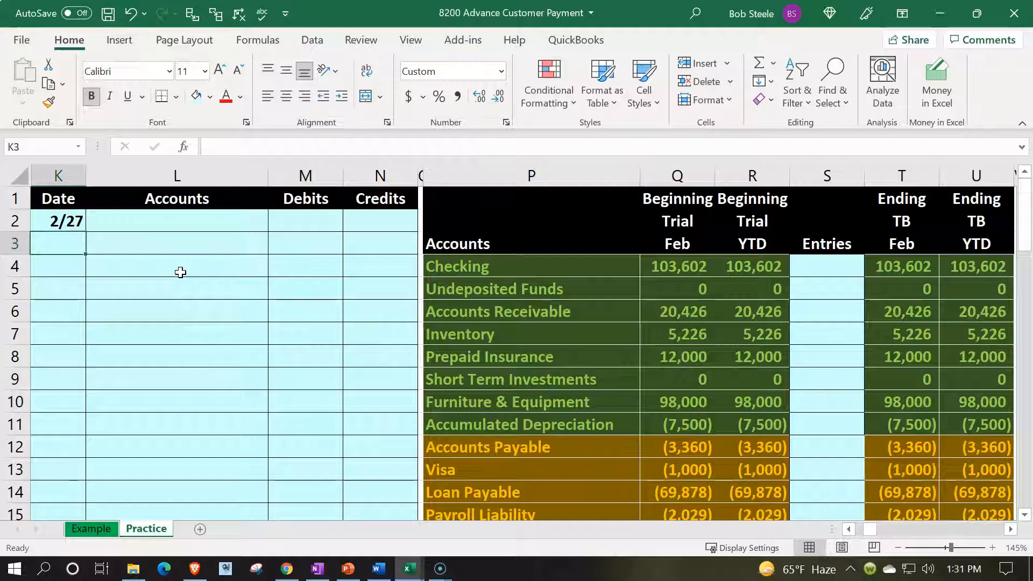
- Link the first journal account in L2 to Undeposited Funds in P5 of the trial balance
{"action": "key", "text": "Right"}
{"action": "key", "text": "Up"}
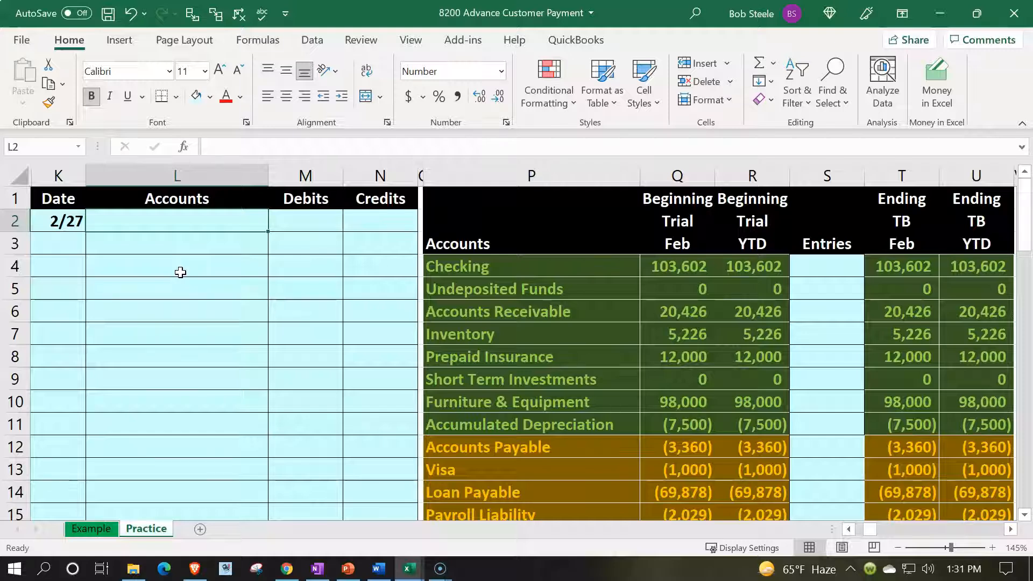
{"action": "type", "text": "="}
{"action": "key", "text": "Down"}
{"action": "key", "text": "Down"}
{"action": "key", "text": "Down"}
{"action": "key", "text": "Right"}
{"action": "key", "text": "Right"}
{"action": "key", "text": "Right"}
{"action": "key", "text": "Right"}
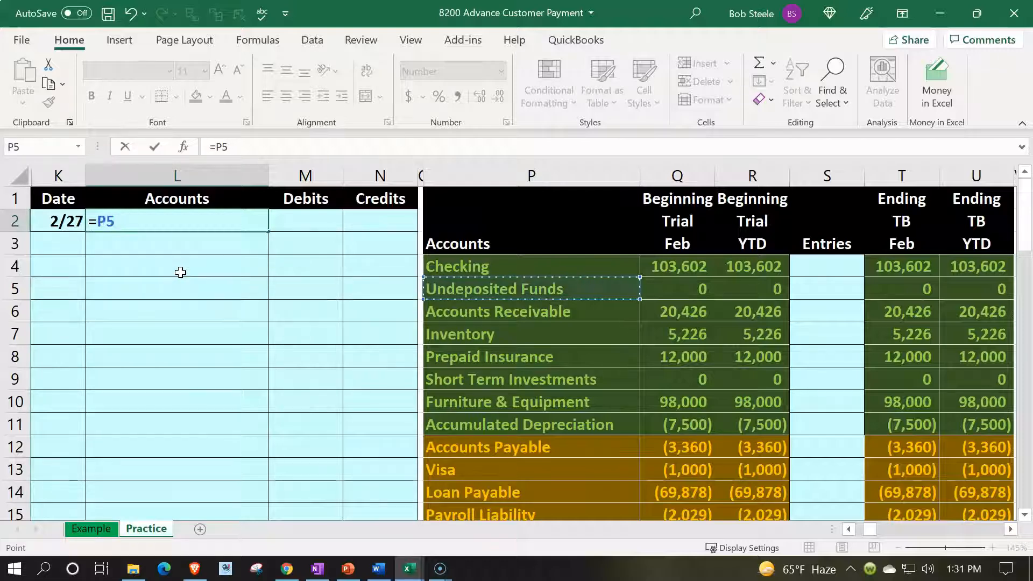
{"action": "key", "text": "Return"}
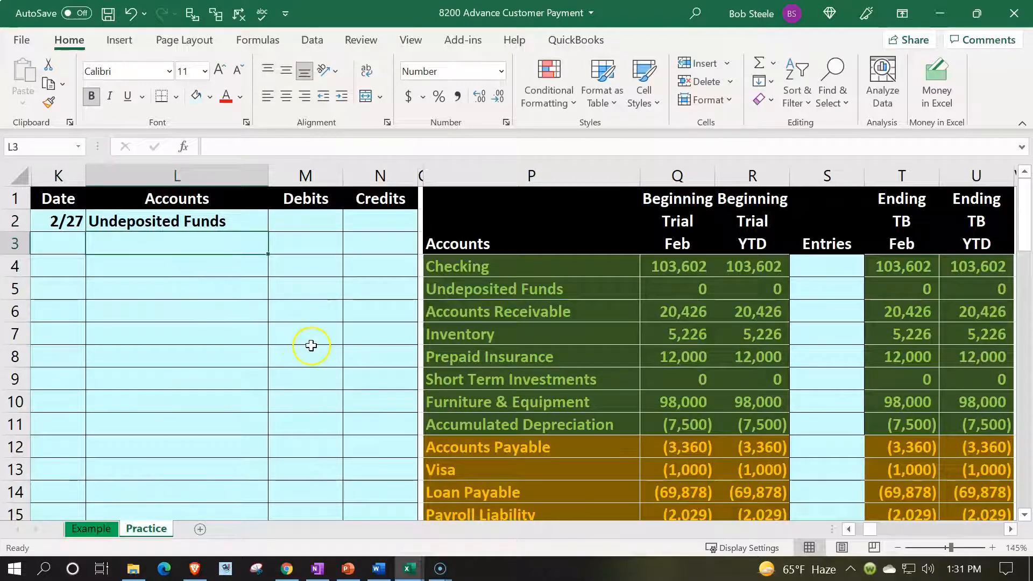
- Insert blank cells across P17:U17 above Equity in the trial balance, shifting the existing cells down
{"action": "scroll", "coordinate": [309, 343], "scroll_direction": "down", "scroll_amount": 2}
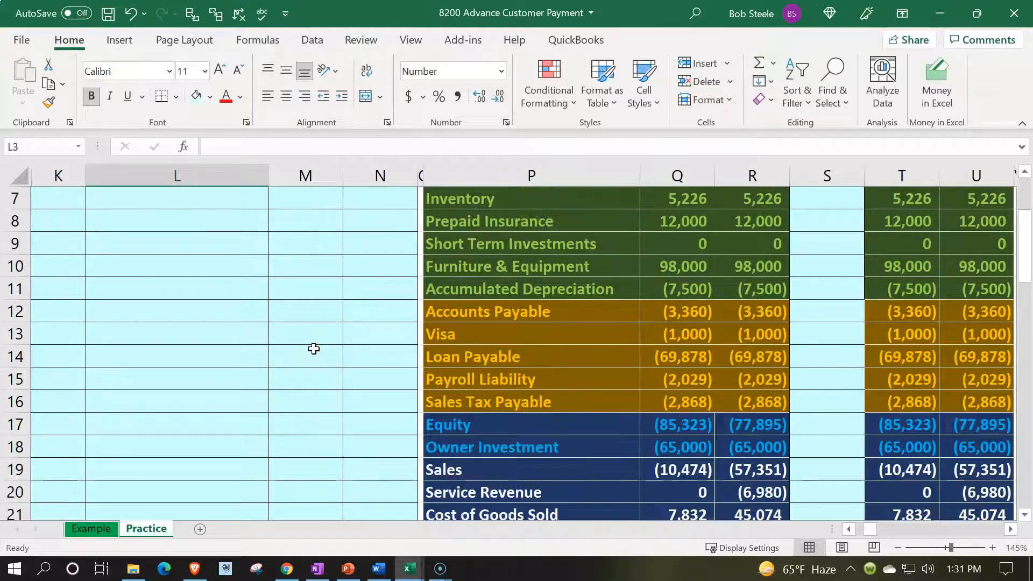
{"action": "scroll", "coordinate": [313, 348], "scroll_direction": "up", "scroll_amount": 2}
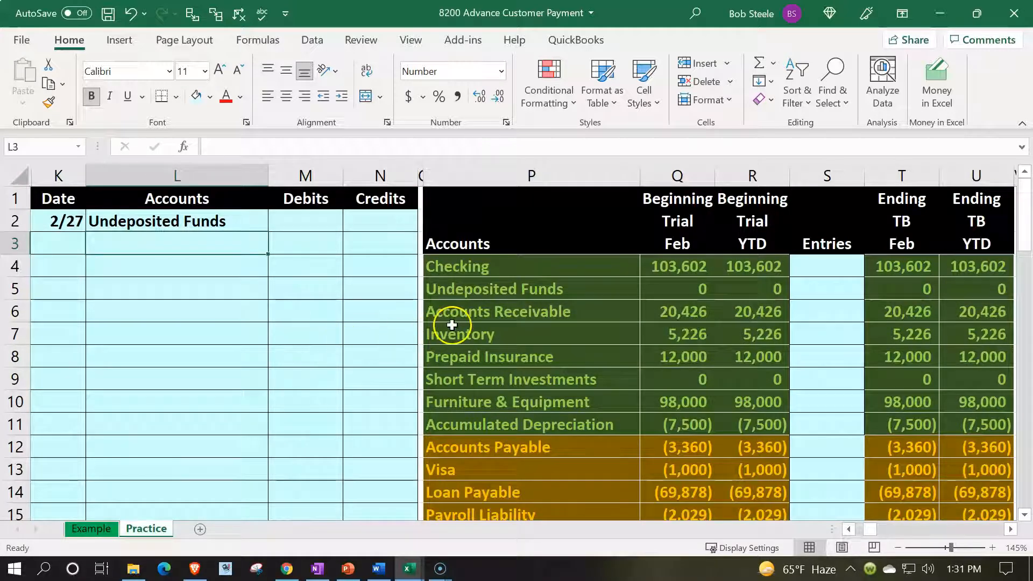
{"action": "left_click", "coordinate": [471, 320]}
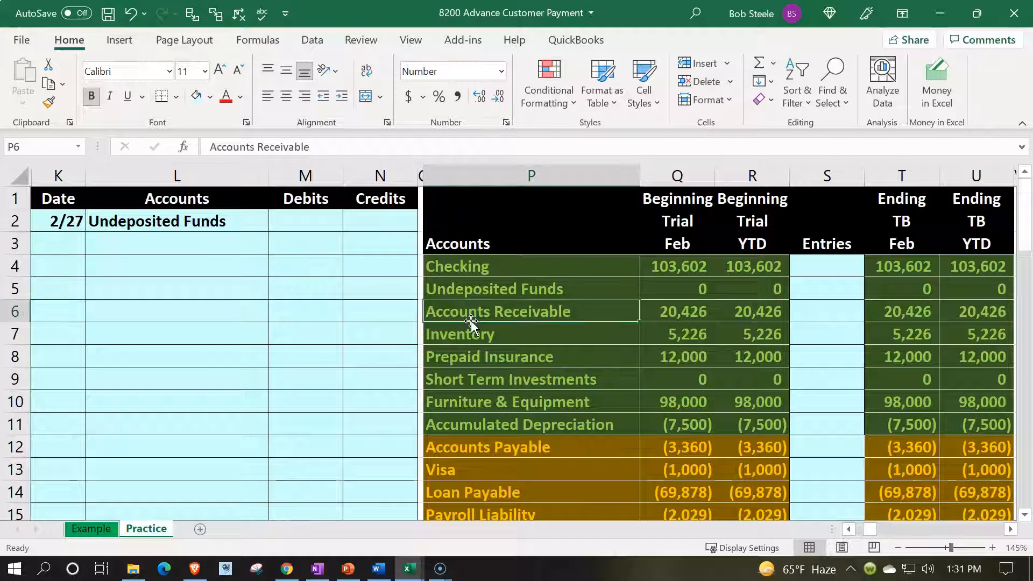
{"action": "scroll", "coordinate": [470, 320], "scroll_direction": "down", "scroll_amount": 2}
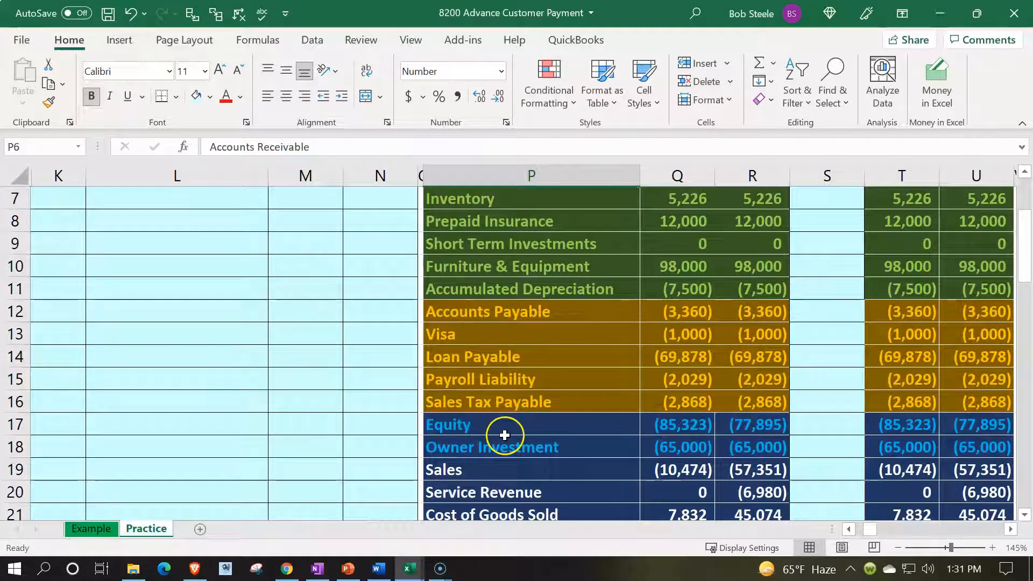
{"action": "left_click_drag", "start_coordinate": [483, 429], "coordinate": [972, 426]}
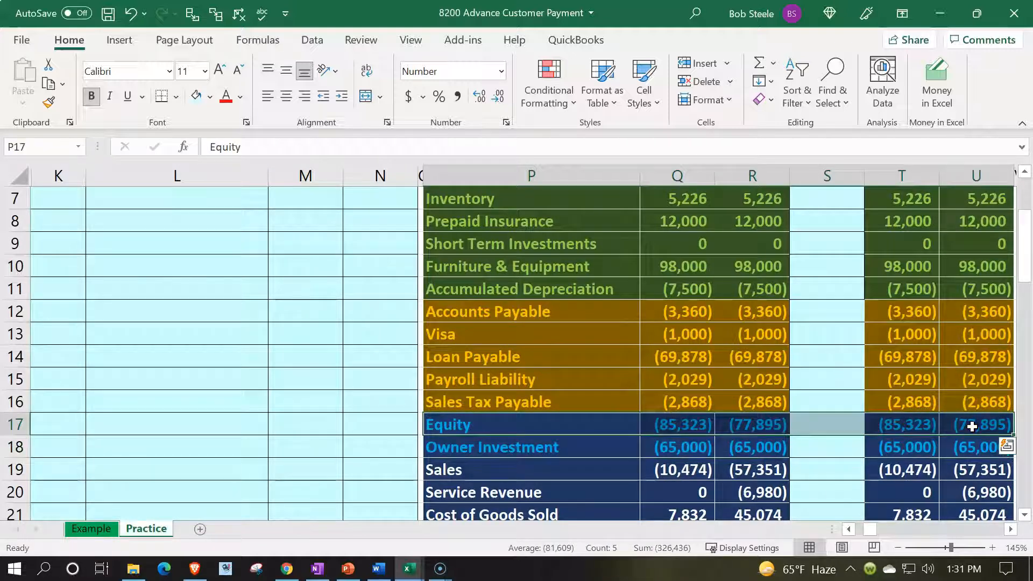
{"action": "right_click", "coordinate": [601, 424]}
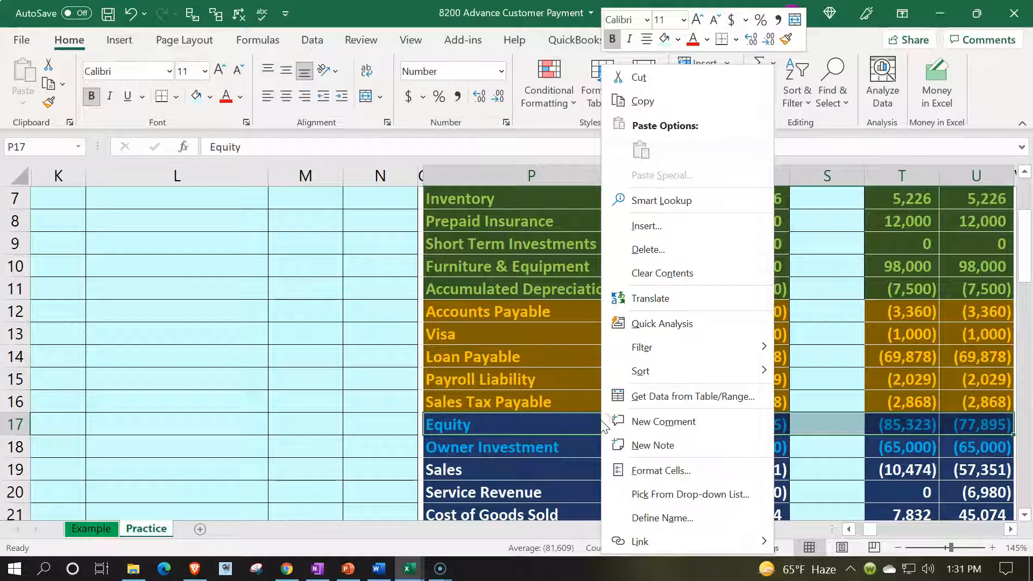
{"action": "left_click", "coordinate": [656, 235]}
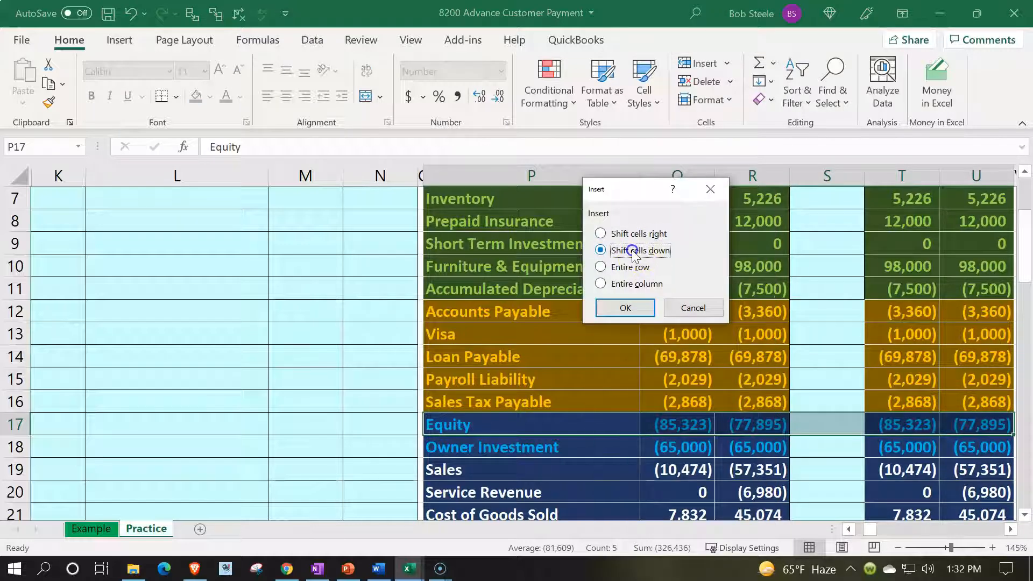
{"action": "left_click", "coordinate": [626, 307]}
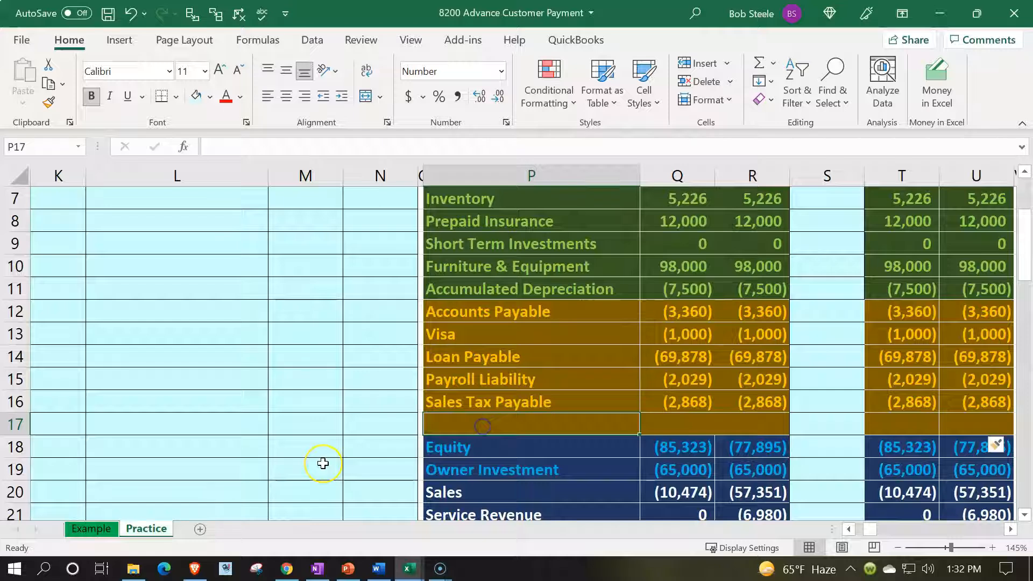
- Name the new row 17 account Unearned Revenue and enter 0 for both of its beginning balances
{"action": "type", "text": "Unea"}
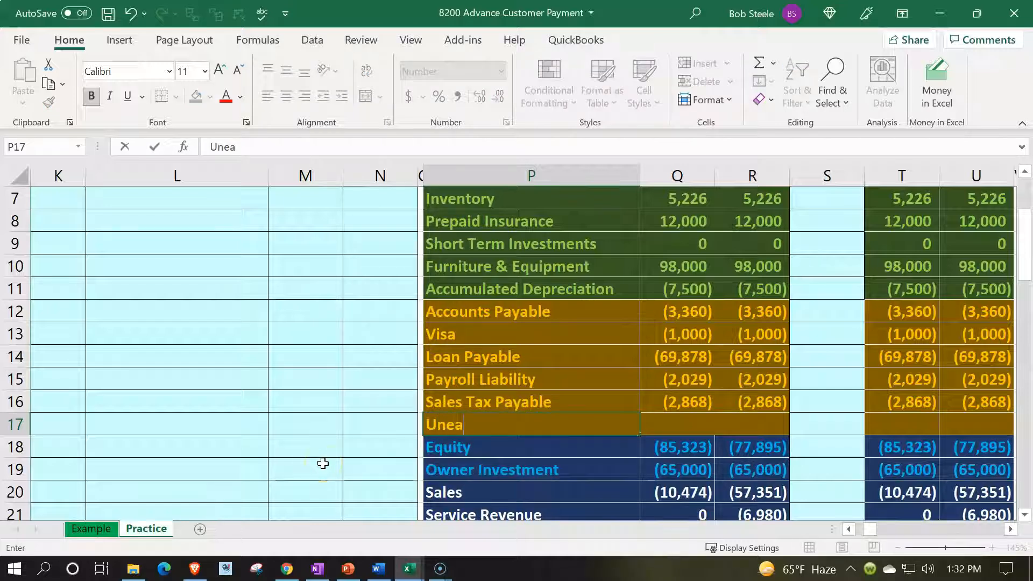
{"action": "type", "text": "earned Revenue"}
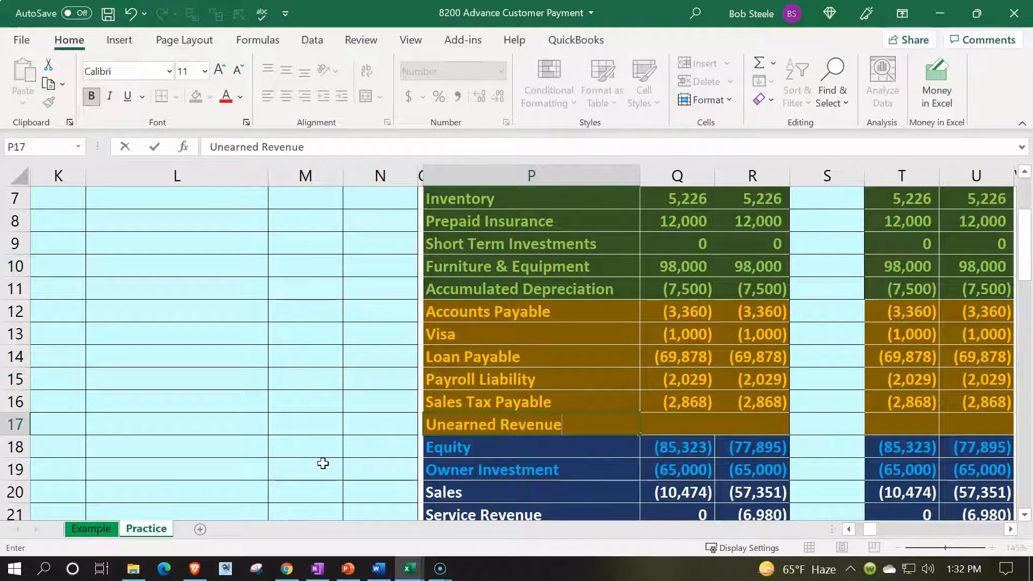
{"action": "key", "text": "Tab"}
{"action": "type", "text": "0"}
{"action": "key", "text": "Tab"}
{"action": "type", "text": "0"}
{"action": "key", "text": "Tab"}
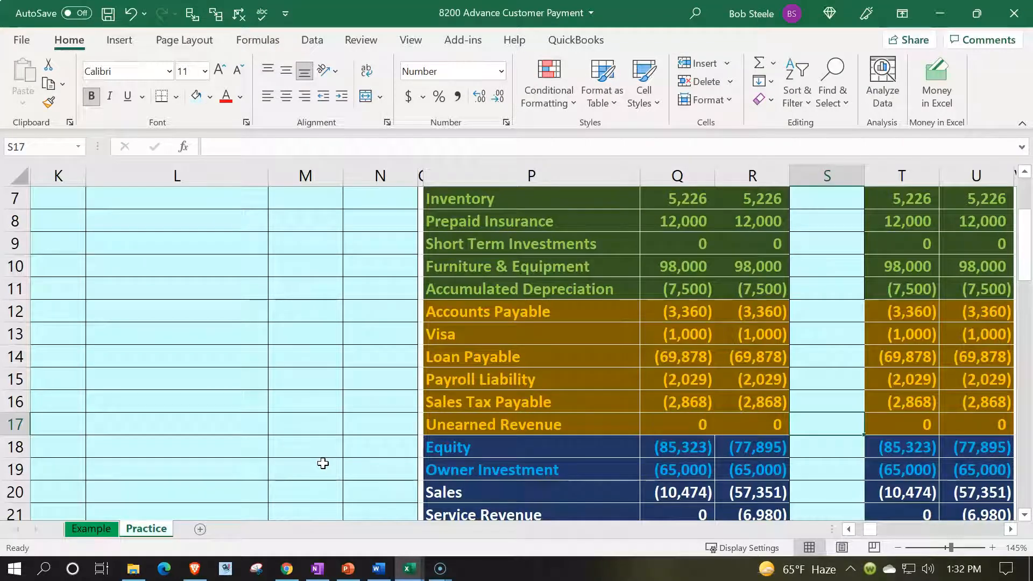
{"action": "key", "text": "Tab"}
{"action": "key", "text": "Tab"}
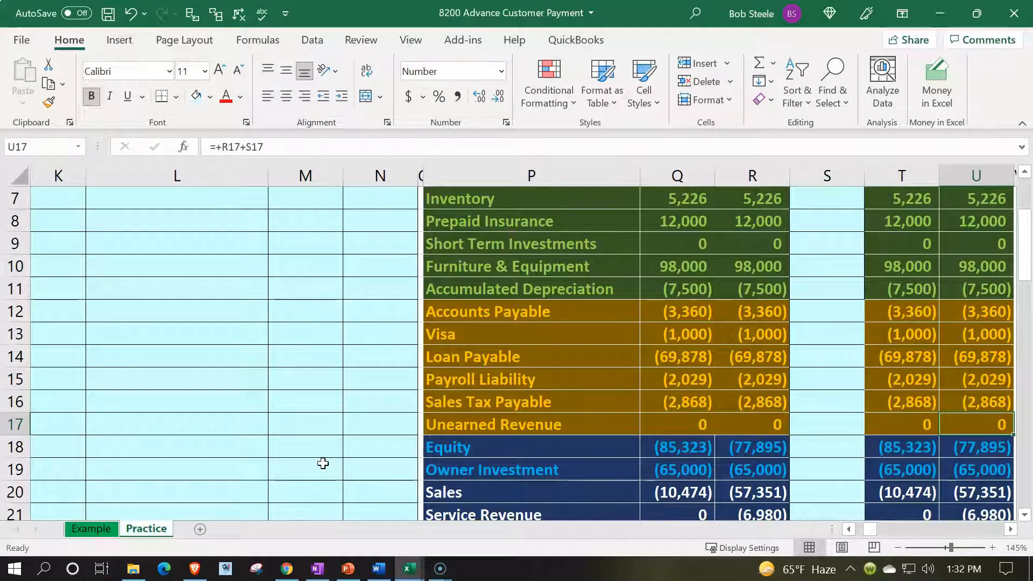
- Link the second journal account in L3 to Unearned Revenue in P17
{"action": "key", "text": "Left"}
{"action": "key", "text": "Left"}
{"action": "key", "text": "Left"}
{"action": "key", "text": "Left"}
{"action": "key", "text": "Left"}
{"action": "key", "text": "Left"}
{"action": "key", "text": "Left"}
{"action": "key", "text": "Left"}
{"action": "key", "text": "Left"}
{"action": "key", "text": "Left"}
{"action": "key", "text": "Up"}
{"action": "key", "text": "Up"}
{"action": "key", "text": "Up"}
{"action": "key", "text": "Up"}
{"action": "key", "text": "Up"}
{"action": "key", "text": "Up"}
{"action": "key", "text": "Up"}
{"action": "key", "text": "Up"}
{"action": "key", "text": "Up"}
{"action": "key", "text": "Up"}
{"action": "key", "text": "Up"}
{"action": "key", "text": "Up"}
{"action": "key", "text": "Up"}
{"action": "key", "text": "Up"}
{"action": "key", "text": "Up"}
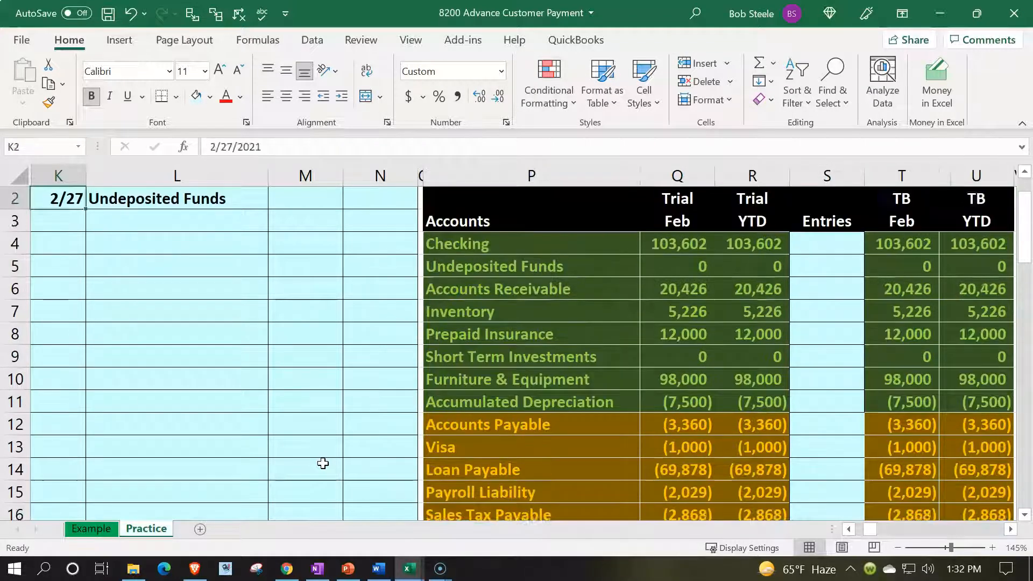
{"action": "key", "text": "Up"}
{"action": "key", "text": "Down"}
{"action": "key", "text": "Right"}
{"action": "key", "text": "Down"}
{"action": "type", "text": "="}
{"action": "key", "text": "Down"}
{"action": "key", "text": "Down"}
{"action": "key", "text": "Down"}
{"action": "key", "text": "Down"}
{"action": "key", "text": "Down"}
{"action": "key", "text": "Down"}
{"action": "key", "text": "Down"}
{"action": "key", "text": "Down"}
{"action": "key", "text": "Down"}
{"action": "key", "text": "Down"}
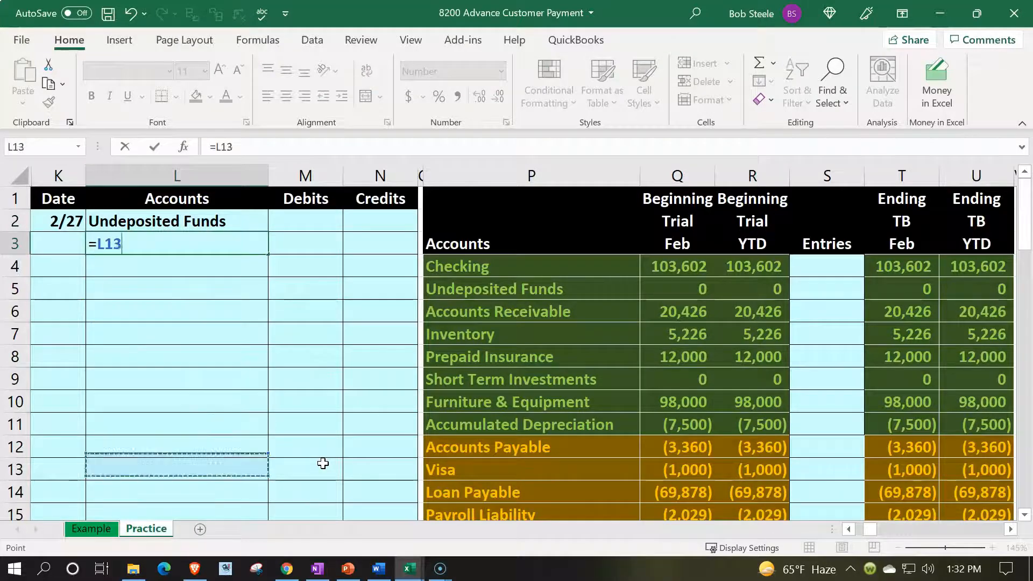
{"action": "key", "text": "Down"}
{"action": "key", "text": "Down"}
{"action": "key", "text": "Down"}
{"action": "key", "text": "Down"}
{"action": "key", "text": "Down"}
{"action": "key", "text": "Down"}
{"action": "key", "text": "Right"}
{"action": "key", "text": "Right"}
{"action": "key", "text": "Right"}
{"action": "key", "text": "Right"}
{"action": "key", "text": "Up"}
{"action": "key", "text": "Up"}
{"action": "key", "text": "Return"}
- Indent the Unearned Revenue credit account in L3 one level
{"action": "key", "text": "Up"}
{"action": "key", "text": "Up"}
{"action": "key", "text": "Up"}
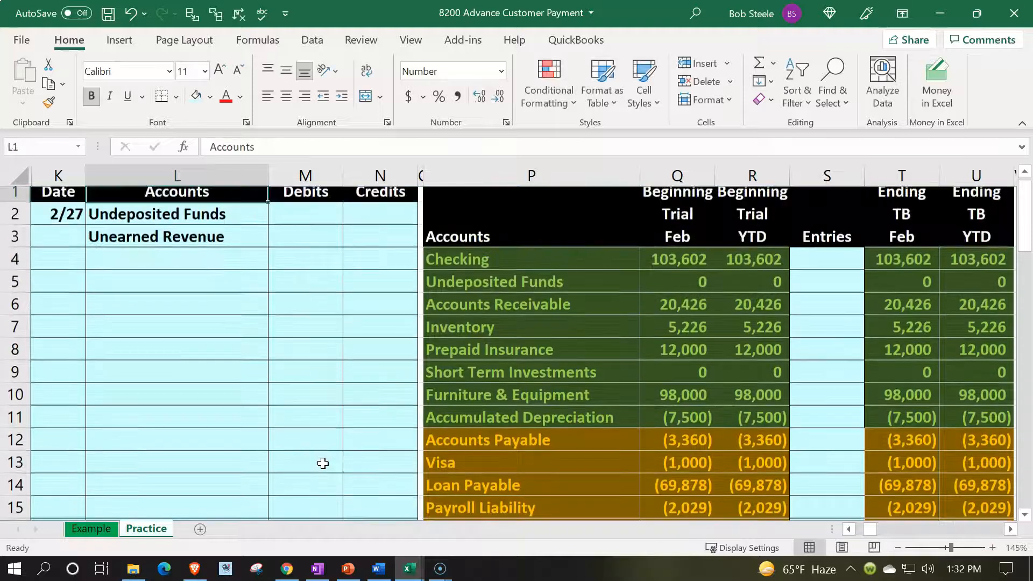
{"action": "key", "text": "Down"}
{"action": "key", "text": "Down"}
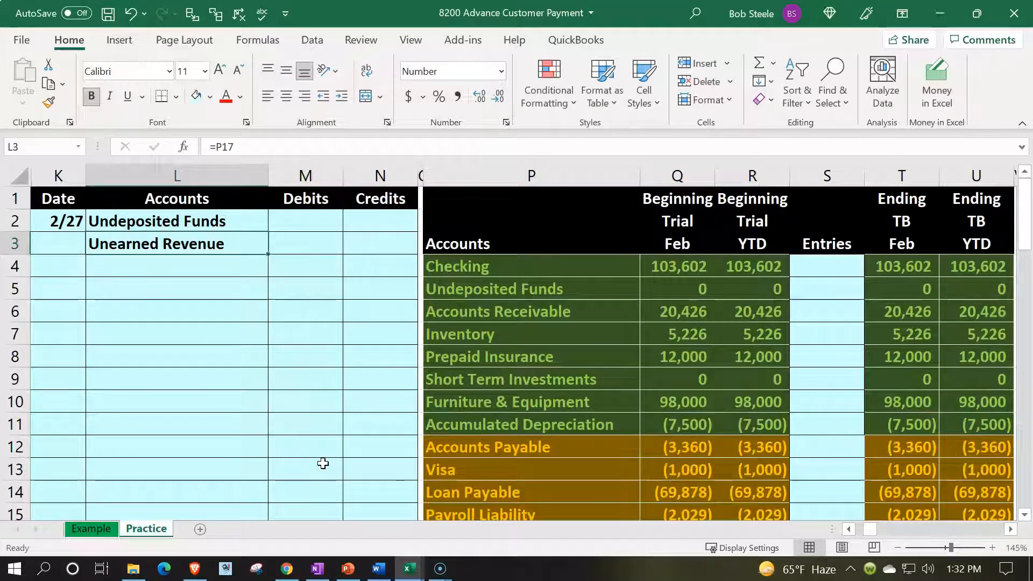
{"action": "left_click", "coordinate": [340, 96]}
- Debit Undeposited Funds 100 in M2 and credit Unearned Revenue in N3 with the formula -M2
{"action": "key", "text": "Up"}
{"action": "key", "text": "Right"}
{"action": "type", "text": "100"}
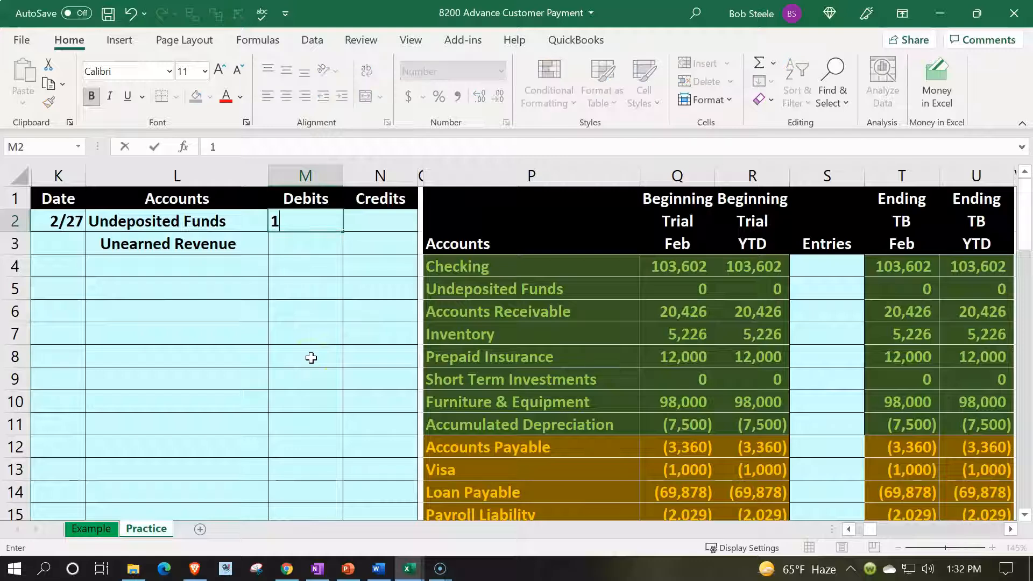
{"action": "key", "text": "Return"}
{"action": "key", "text": "Right"}
{"action": "type", "text": "=-"}
{"action": "key", "text": "Left"}
{"action": "key", "text": "Up"}
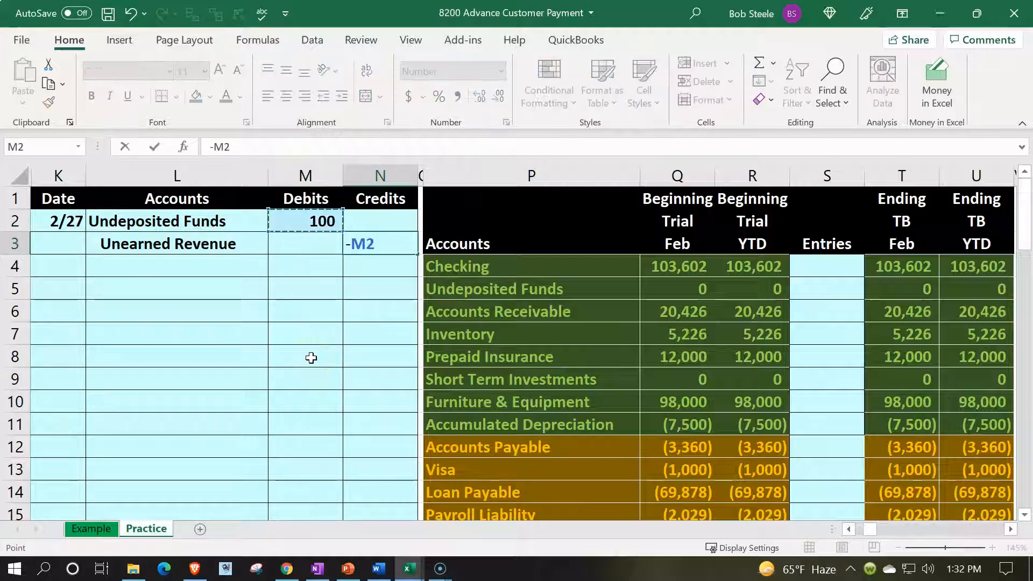
{"action": "key", "text": "Return"}
- Post the debit to the trial balance by linking the Undeposited Funds entry in S5 to M2
{"action": "left_click_drag", "start_coordinate": [250, 220], "coordinate": [275, 215]}
{"action": "key", "text": "Down"}
{"action": "key", "text": "Down"}
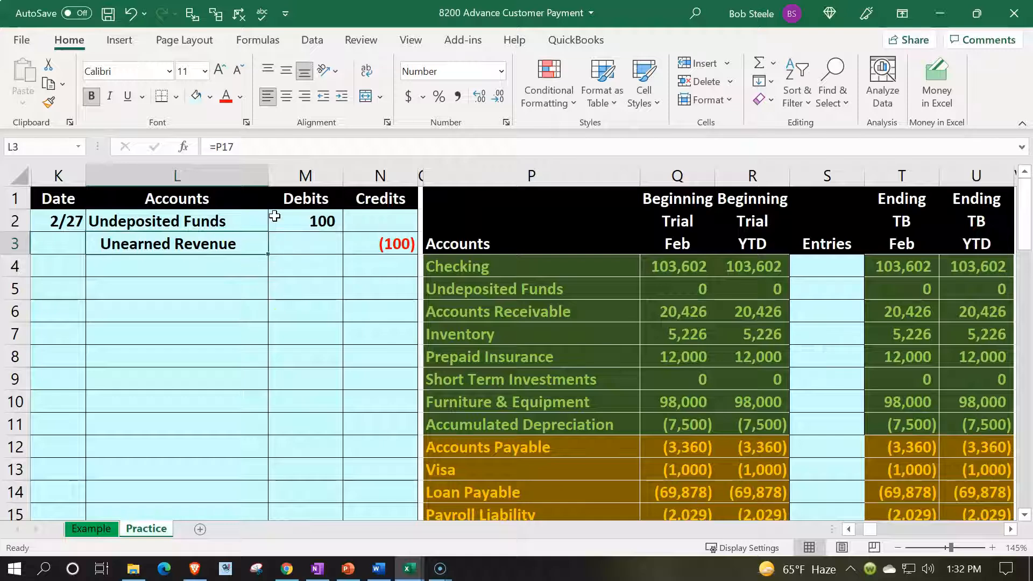
{"action": "key", "text": "Right"}
{"action": "key", "text": "Right"}
{"action": "key", "text": "Right"}
{"action": "key", "text": "Right"}
{"action": "key", "text": "Right"}
{"action": "key", "text": "Right"}
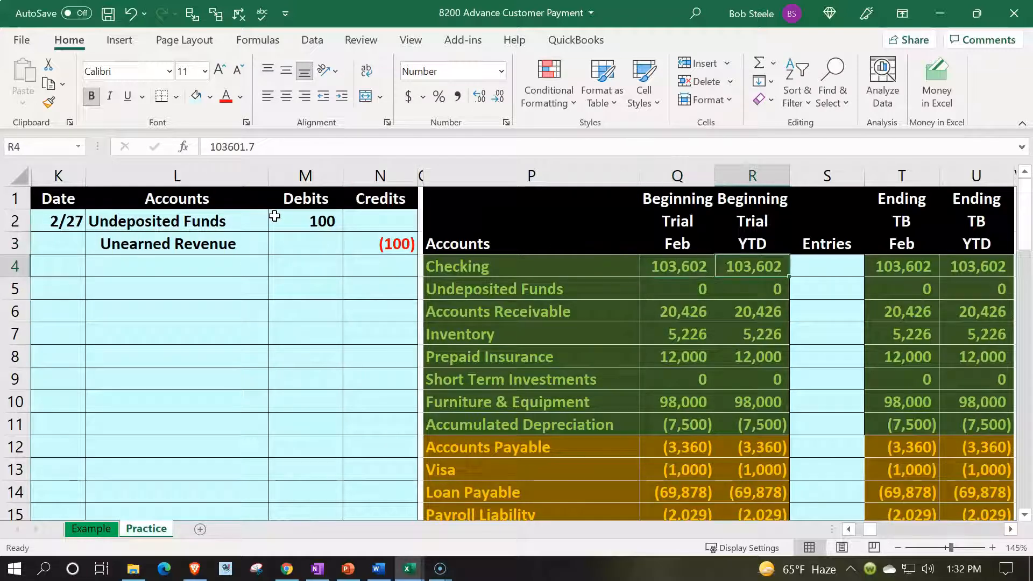
{"action": "key", "text": "Down"}
{"action": "key", "text": "Right"}
{"action": "type", "text": "="}
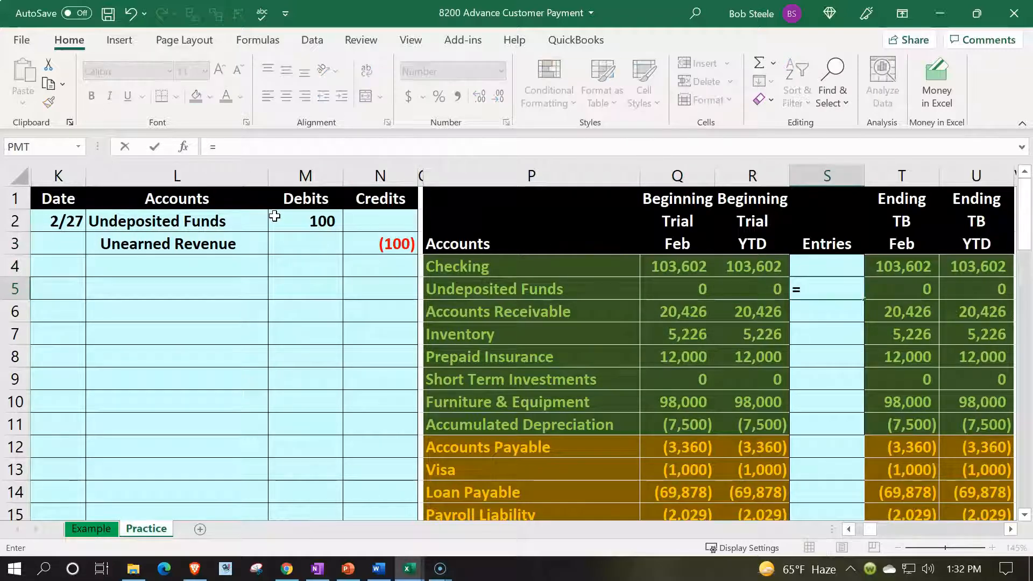
{"action": "key", "text": "Left"}
{"action": "key", "text": "Left"}
{"action": "key", "text": "Left"}
{"action": "key", "text": "Left"}
{"action": "key", "text": "Left"}
{"action": "key", "text": "Left"}
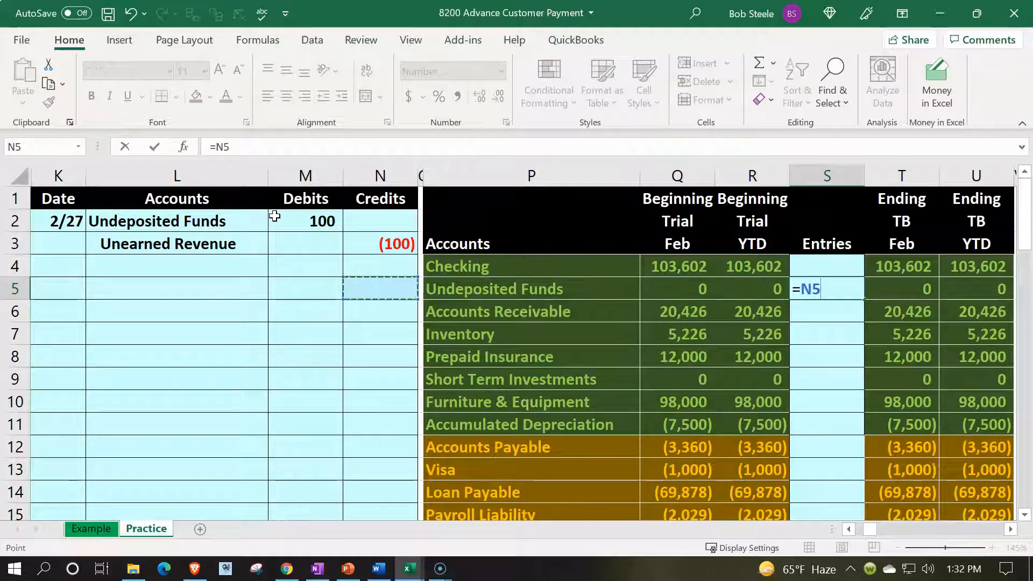
{"action": "key", "text": "Up"}
{"action": "key", "text": "Up"}
{"action": "key", "text": "Up"}
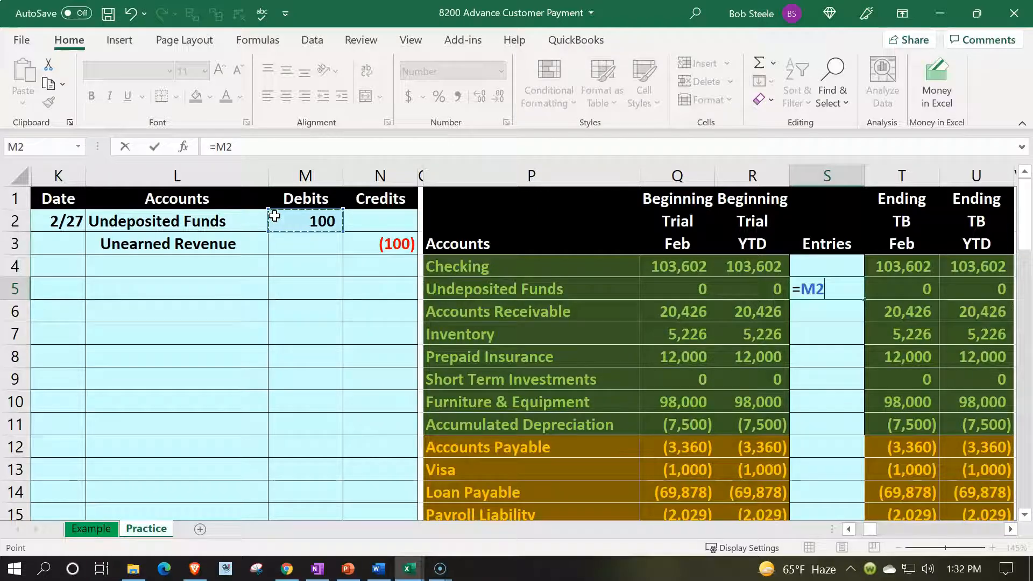
{"action": "key", "text": "Return"}
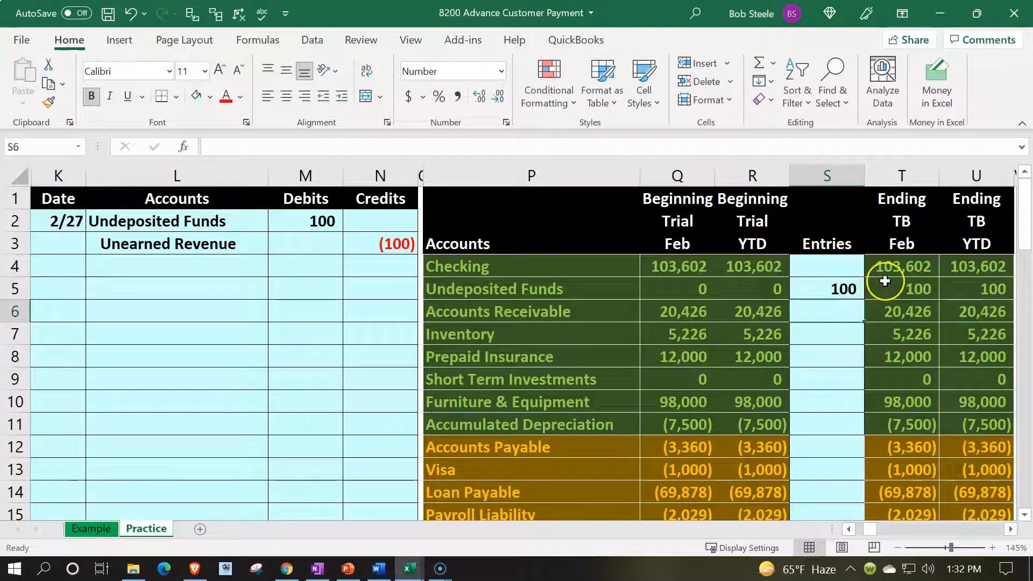
- Post the credit to the trial balance by linking the Unearned Revenue entry in S17 to N3
{"action": "left_click_drag", "start_coordinate": [258, 244], "coordinate": [353, 248]}
{"action": "scroll", "coordinate": [360, 327], "scroll_direction": "down", "scroll_amount": 2}
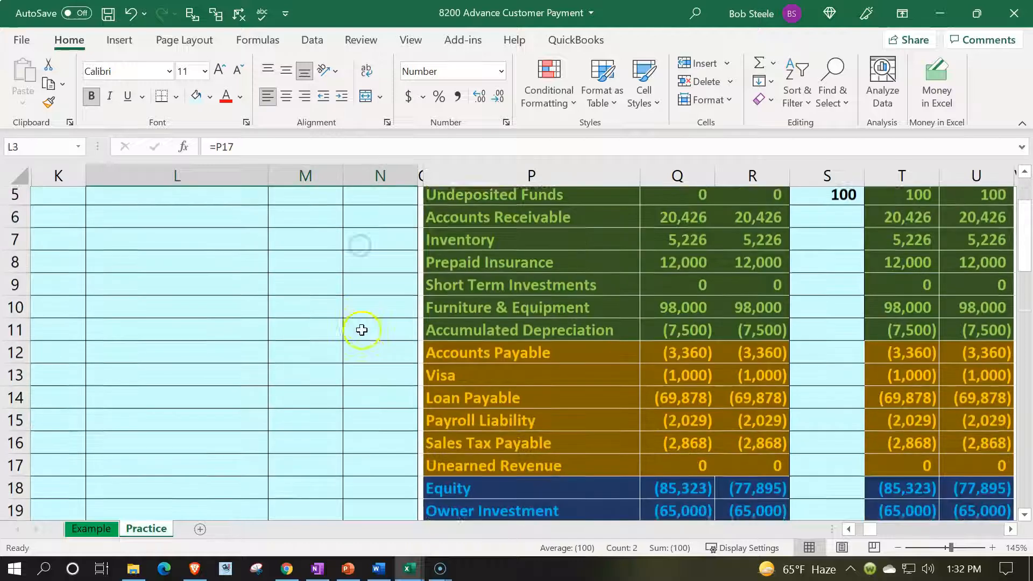
{"action": "left_click", "coordinate": [479, 419]}
{"action": "key", "text": "Right"}
{"action": "key", "text": "Right"}
{"action": "key", "text": "Right"}
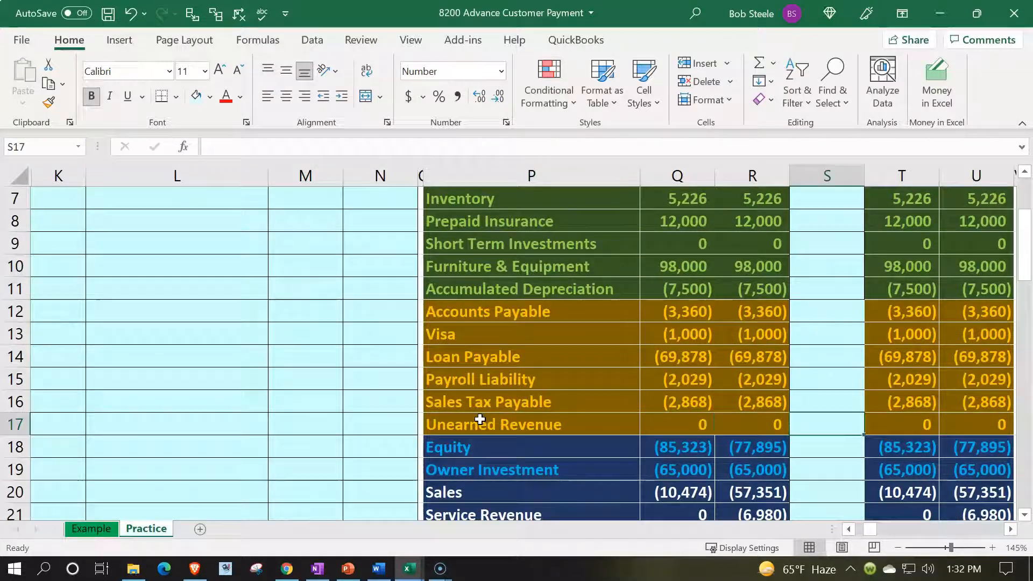
{"action": "type", "text": "="}
{"action": "key", "text": "Left"}
{"action": "key", "text": "Left"}
{"action": "key", "text": "Left"}
{"action": "key", "text": "Left"}
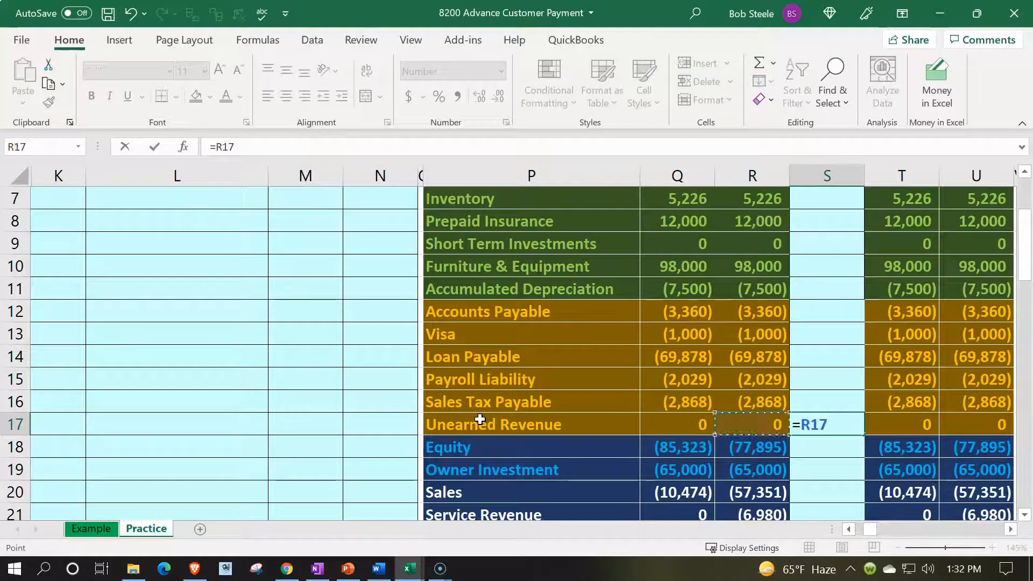
{"action": "key", "text": "Up"}
{"action": "key", "text": "Up"}
{"action": "key", "text": "Up"}
{"action": "key", "text": "Up"}
{"action": "key", "text": "Up"}
{"action": "key", "text": "Up"}
{"action": "key", "text": "Up"}
{"action": "key", "text": "Up"}
{"action": "key", "text": "Up"}
{"action": "key", "text": "Up"}
{"action": "key", "text": "Up"}
{"action": "key", "text": "Up"}
{"action": "key", "text": "Up"}
{"action": "key", "text": "Up"}
{"action": "key", "text": "Up"}
{"action": "key", "text": "Up"}
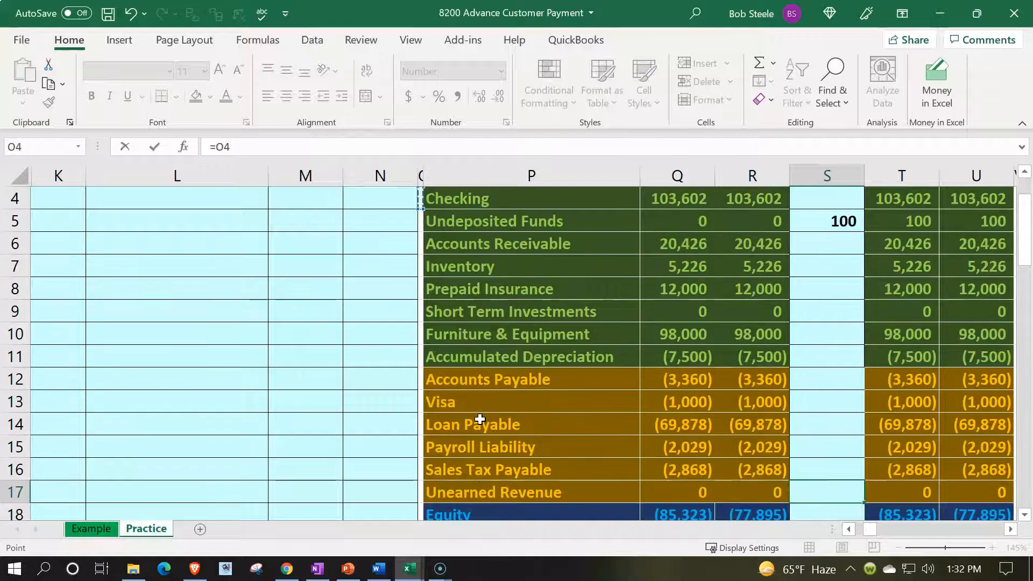
{"action": "key", "text": "Left"}
{"action": "key", "text": "Down"}
{"action": "key", "text": "Down"}
{"action": "key", "text": "Return"}
{"action": "key", "text": "Up"}
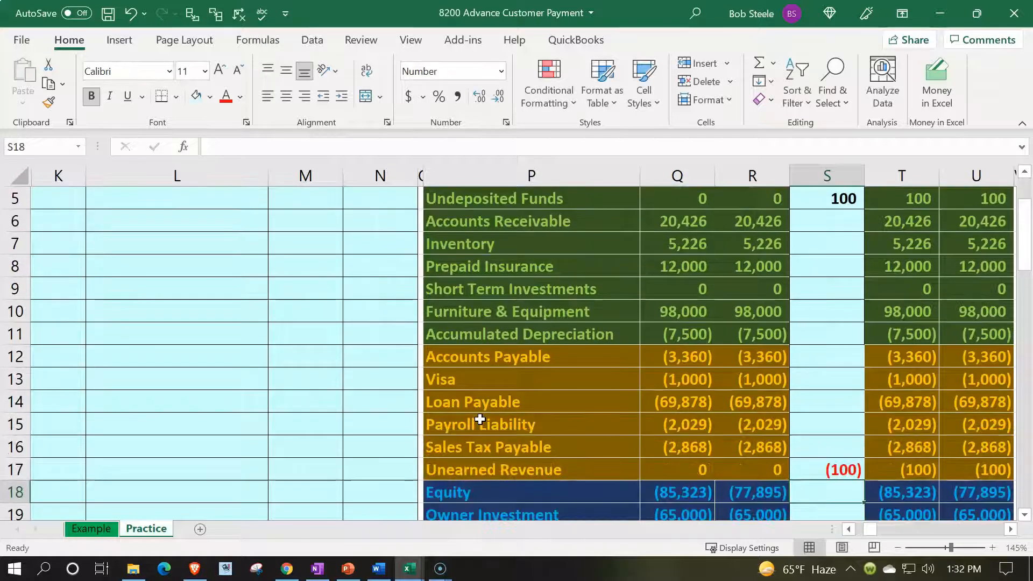
- Review the Unearned Revenue, Accounts Receivable and Accounts Payable lines in the trial balance after posting the first entry
{"action": "key", "text": "Right"}
{"action": "key", "text": "Right"}
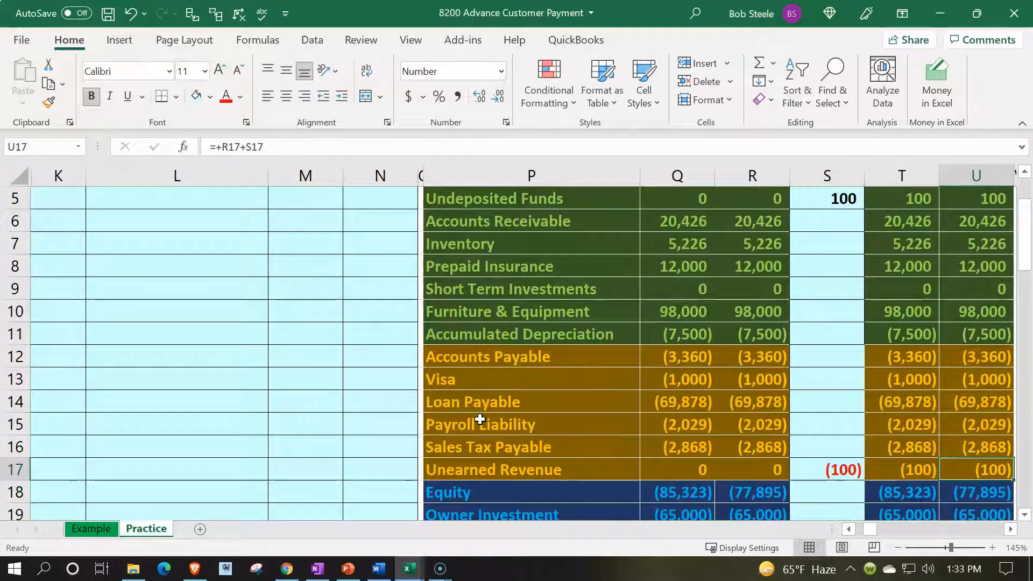
{"action": "scroll", "coordinate": [480, 419], "scroll_direction": "down", "scroll_amount": 1}
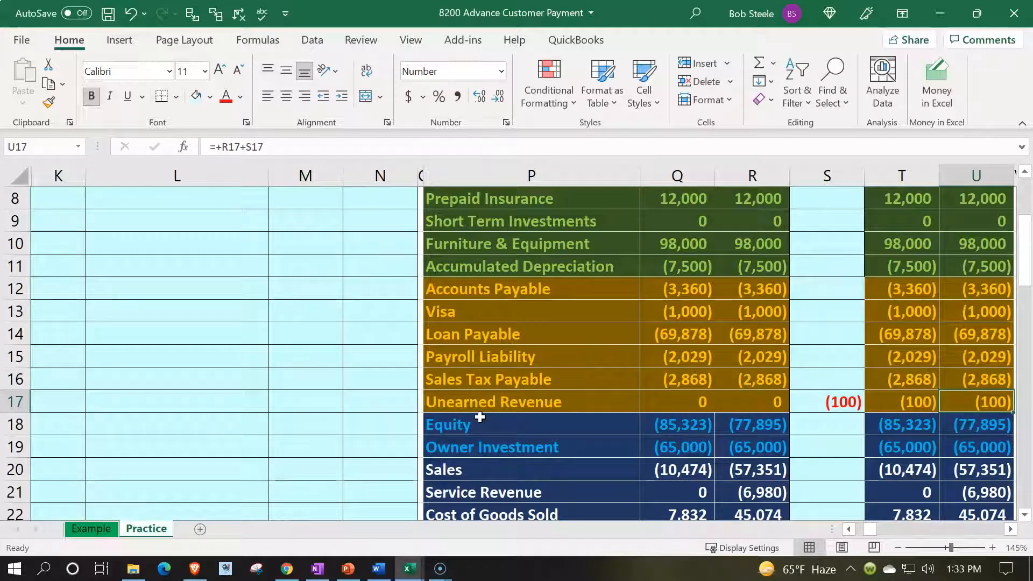
{"action": "scroll", "coordinate": [480, 417], "scroll_direction": "up", "scroll_amount": 3}
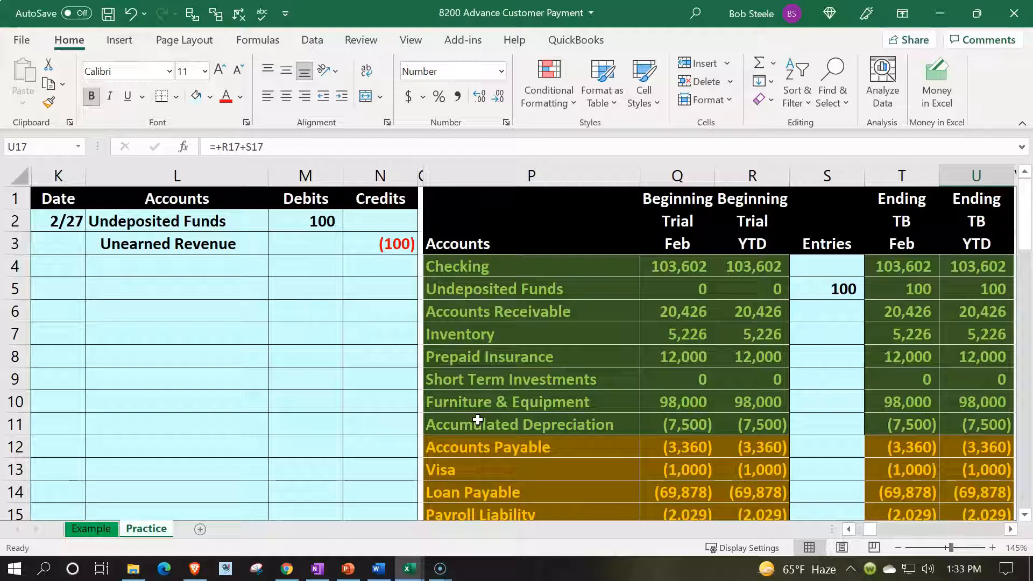
{"action": "left_click", "coordinate": [526, 315]}
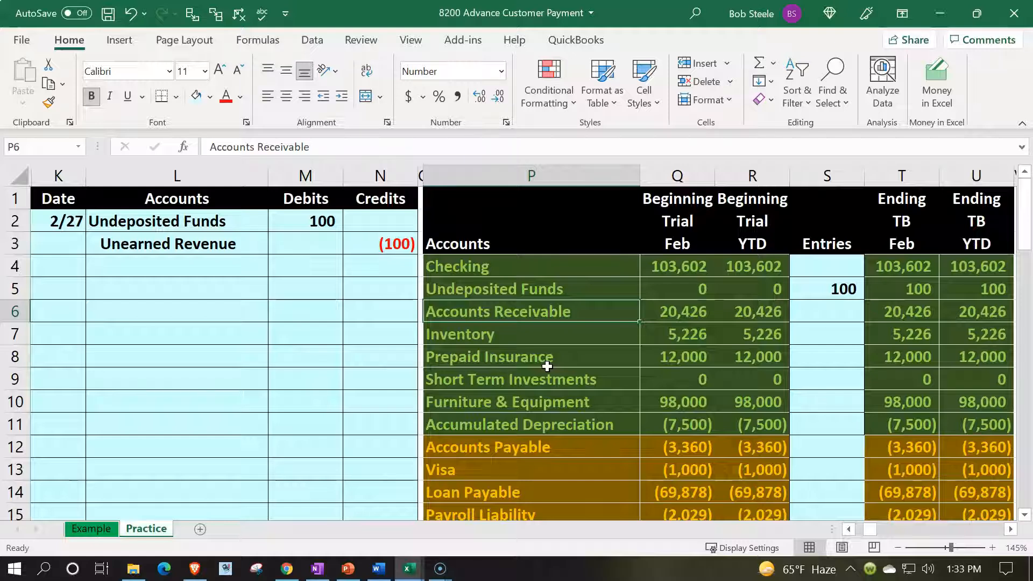
{"action": "scroll", "coordinate": [547, 367], "scroll_direction": "down", "scroll_amount": 2}
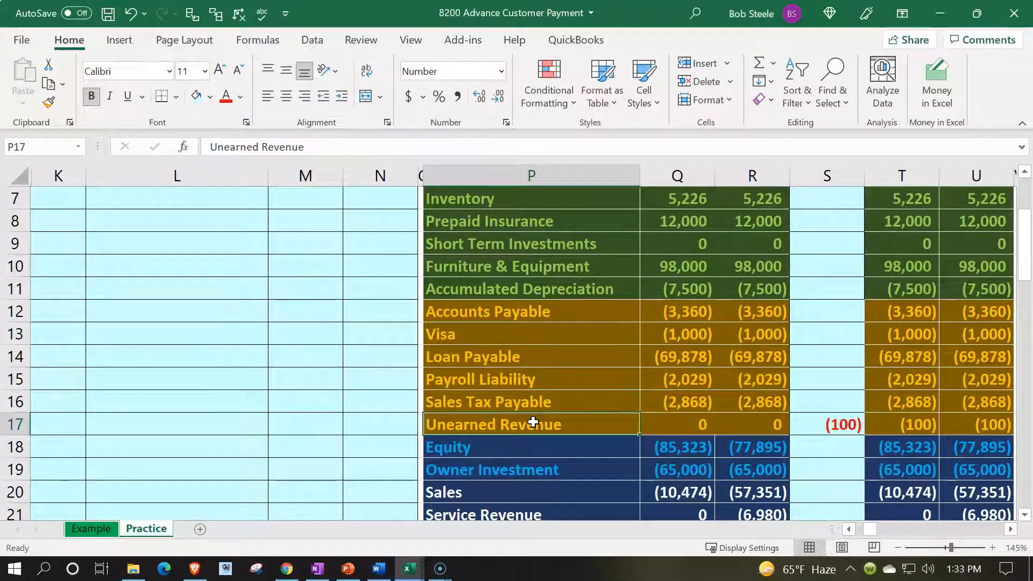
{"action": "left_click", "coordinate": [506, 312]}
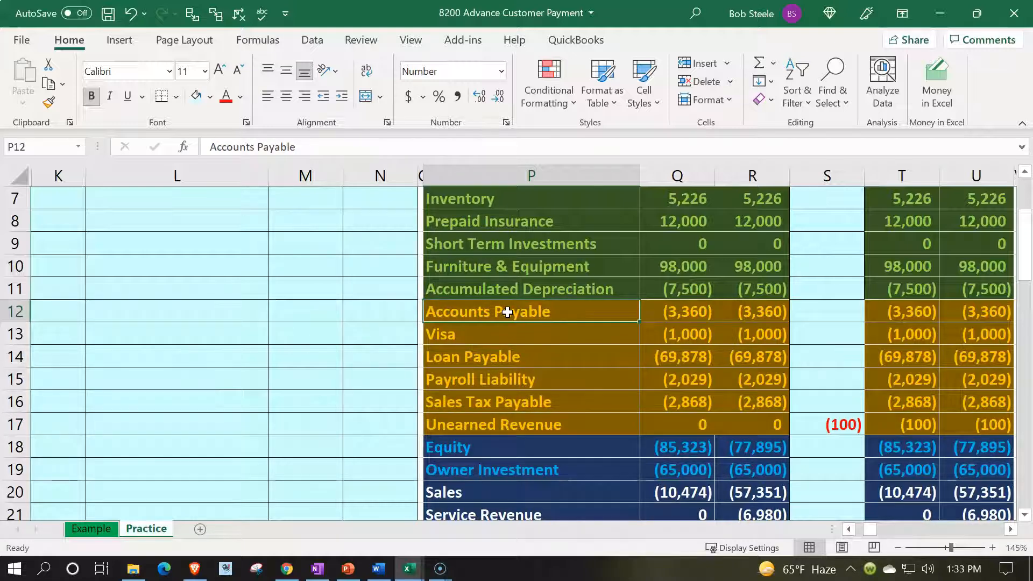
{"action": "scroll", "coordinate": [507, 313], "scroll_direction": "up", "scroll_amount": 2}
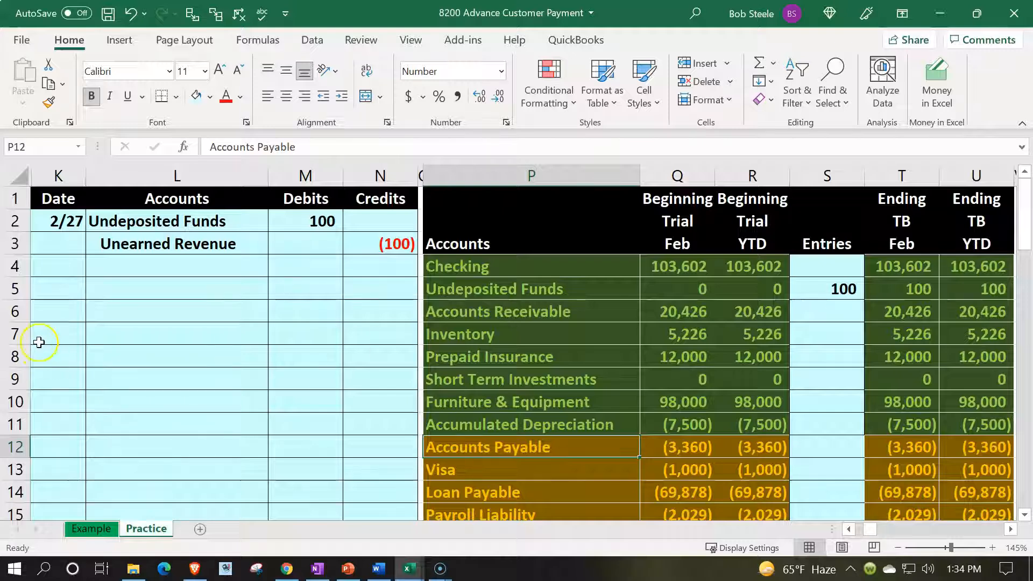
- Date the second journal entry 2/27 in K5
{"action": "left_click", "coordinate": [56, 291]}
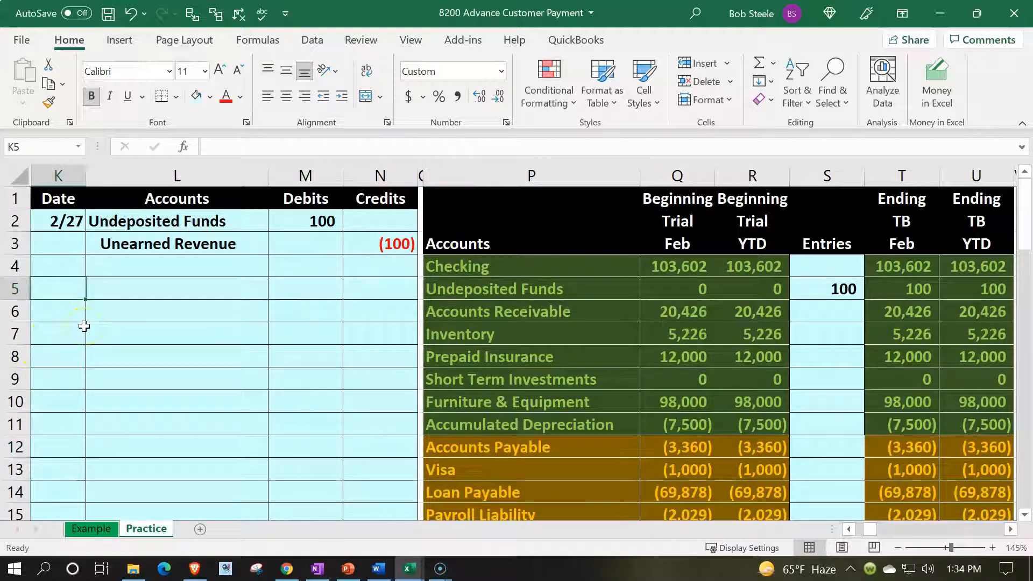
{"action": "type", "text": "2/27"}
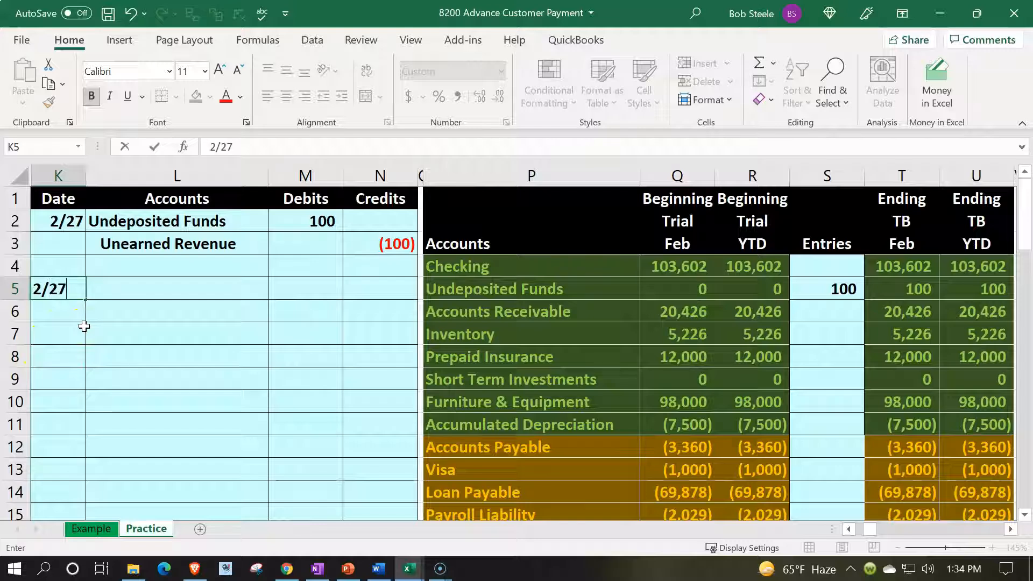
{"action": "key", "text": "Return"}
- Link the first account of the second entry in L5 to Accounts Receivable in P6 of the trial balance
{"action": "key", "text": "Right"}
{"action": "key", "text": "Up"}
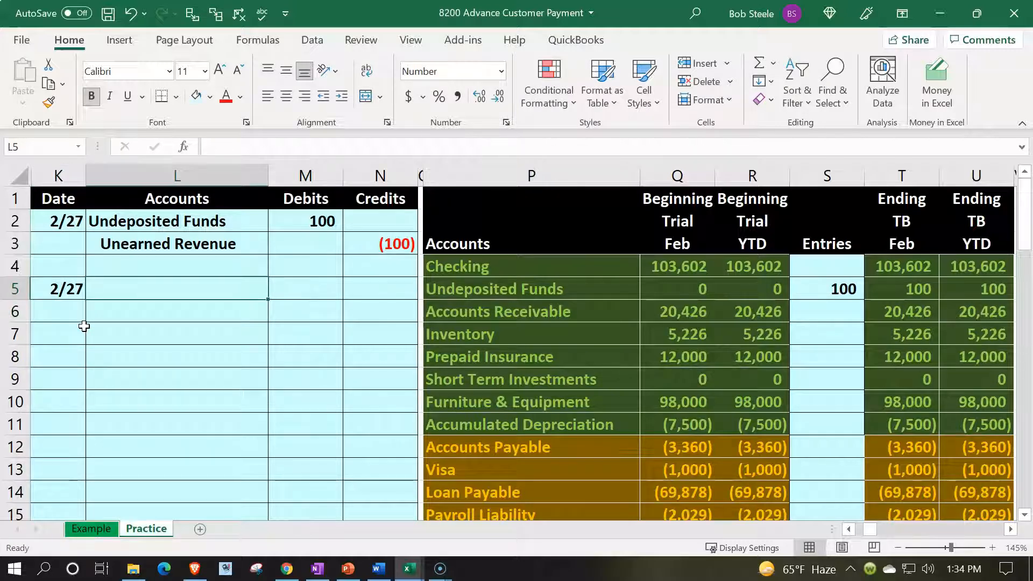
{"action": "type", "text": "="}
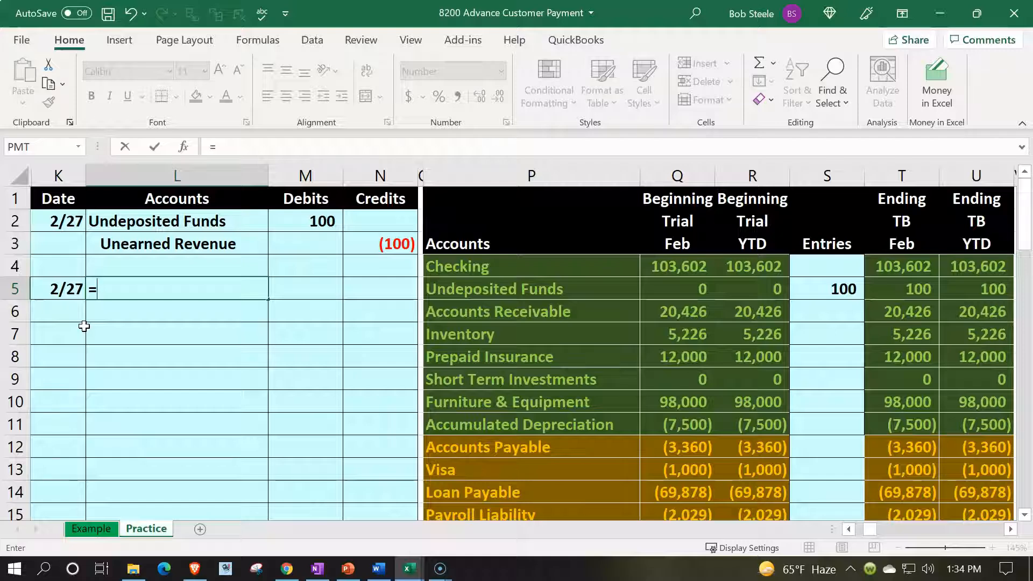
{"action": "key", "text": "Right"}
{"action": "key", "text": "Right"}
{"action": "key", "text": "Right"}
{"action": "key", "text": "Right"}
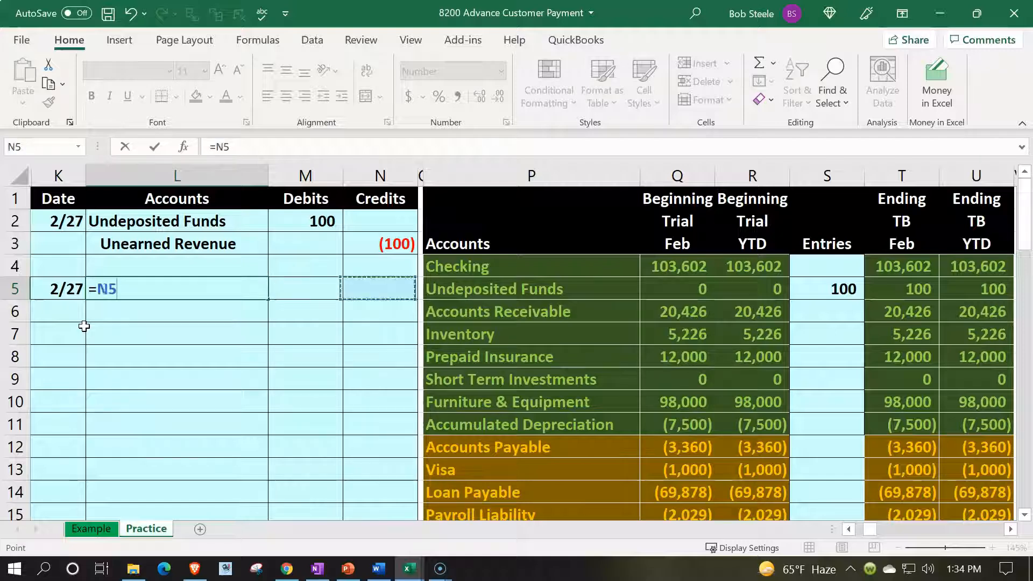
{"action": "key", "text": "Down"}
{"action": "key", "text": "Return"}
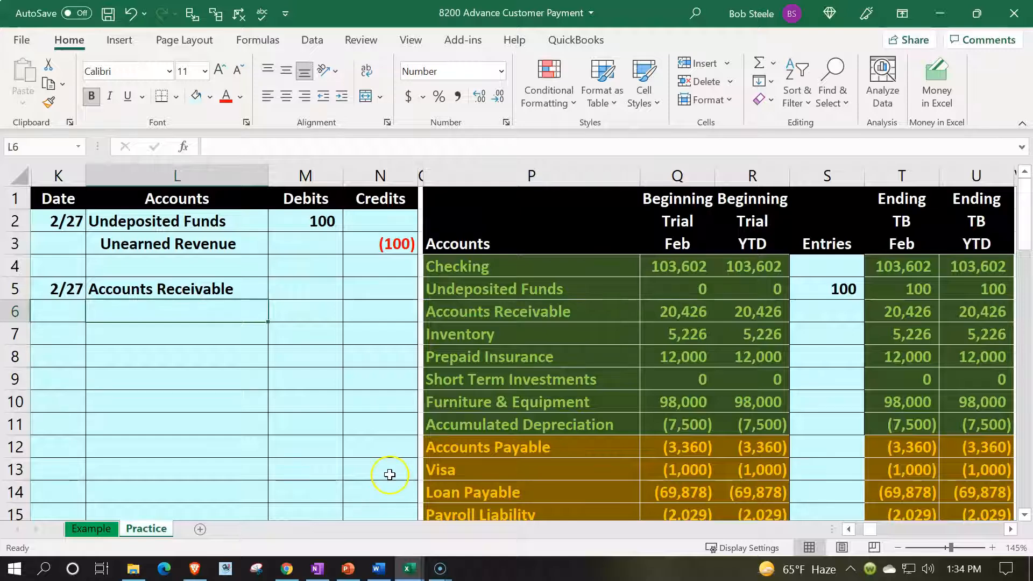
- Link L6 to Unearned Revenue in P17 of the trial balance
{"action": "scroll", "coordinate": [397, 461], "scroll_direction": "down", "scroll_amount": 2}
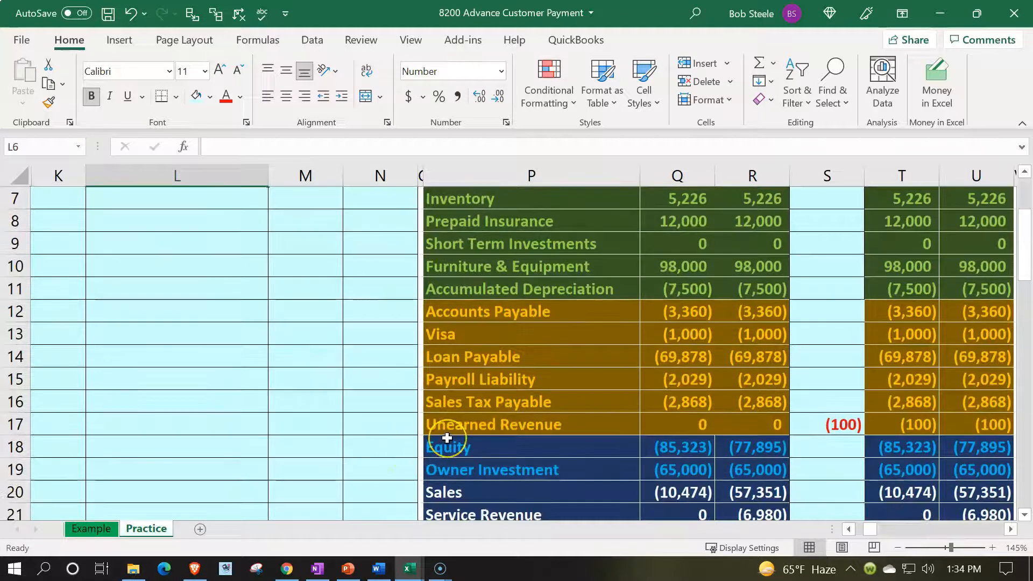
{"action": "scroll", "coordinate": [316, 433], "scroll_direction": "up", "scroll_amount": 1}
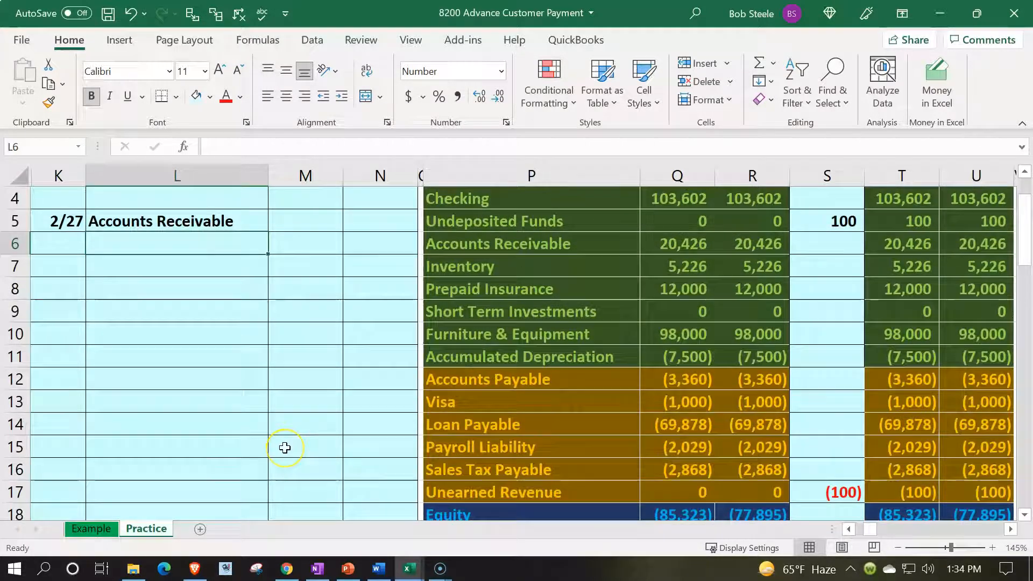
{"action": "type", "text": "="}
{"action": "key", "text": "Down"}
{"action": "key", "text": "Down"}
{"action": "key", "text": "Down"}
{"action": "key", "text": "Down"}
{"action": "key", "text": "Down"}
{"action": "key", "text": "Down"}
{"action": "key", "text": "Down"}
{"action": "key", "text": "Down"}
{"action": "key", "text": "Down"}
{"action": "key", "text": "Down"}
{"action": "key", "text": "Right"}
{"action": "key", "text": "Right"}
{"action": "key", "text": "Right"}
{"action": "key", "text": "Right"}
{"action": "key", "text": "Down"}
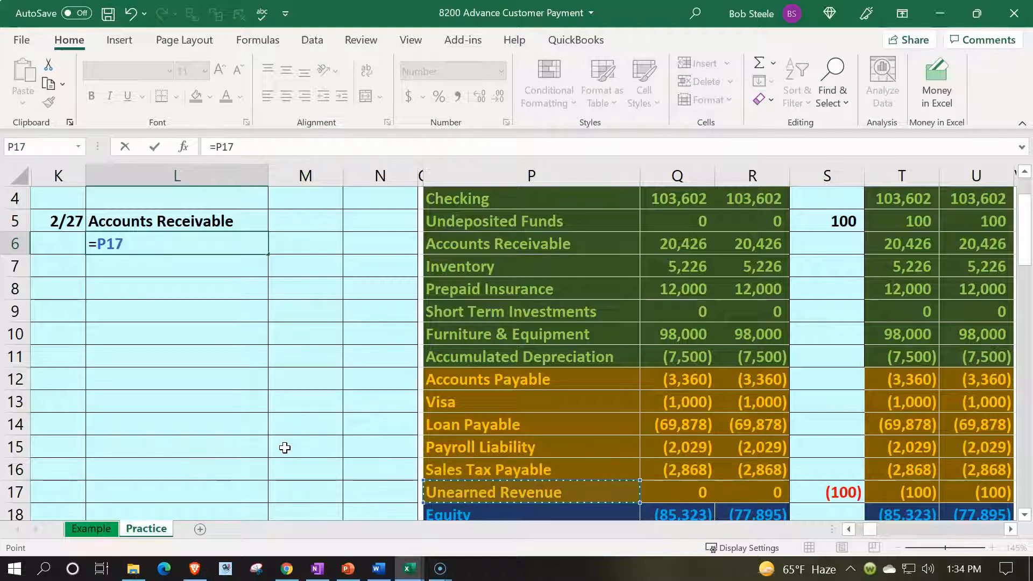
{"action": "key", "text": "Return"}
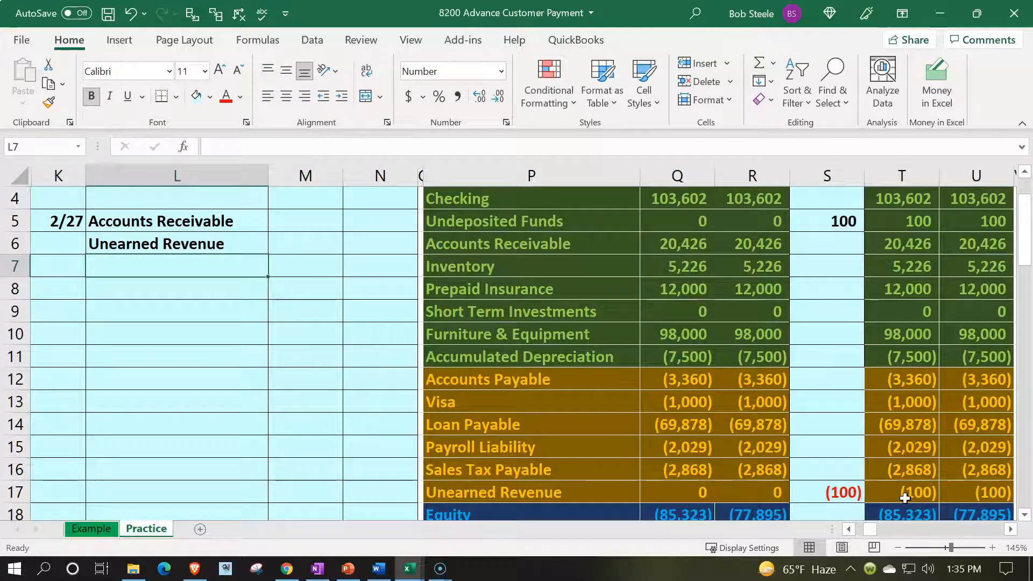
- Link L7 to Sales Tax Payable in P16 of the trial balance
{"action": "scroll", "coordinate": [633, 463], "scroll_direction": "up", "scroll_amount": 1}
{"action": "scroll", "coordinate": [404, 423], "scroll_direction": "down", "scroll_amount": 1}
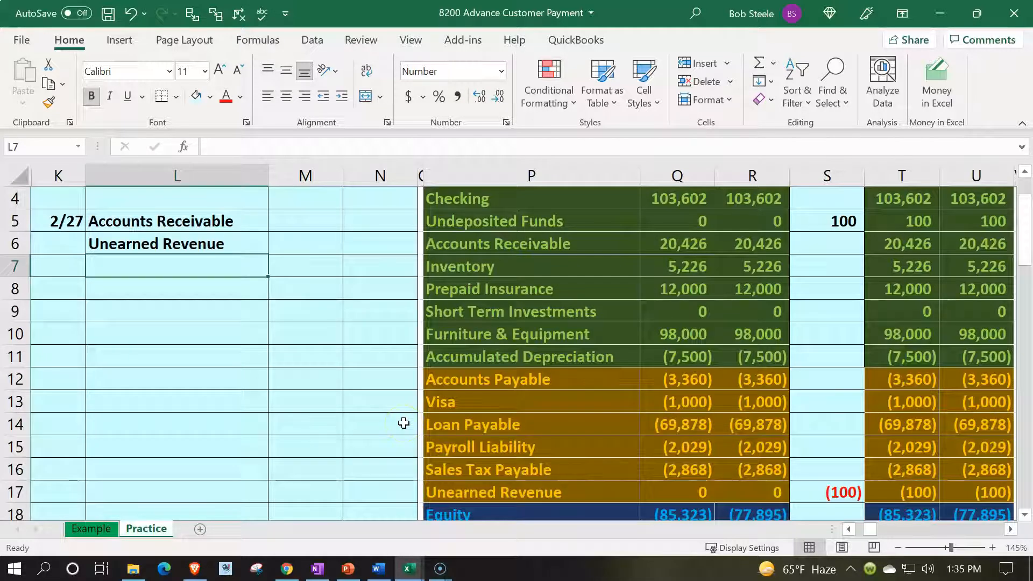
{"action": "type", "text": "="}
{"action": "key", "text": "Down"}
{"action": "key", "text": "Down"}
{"action": "key", "text": "Down"}
{"action": "key", "text": "Down"}
{"action": "key", "text": "Down"}
{"action": "key", "text": "Down"}
{"action": "key", "text": "Down"}
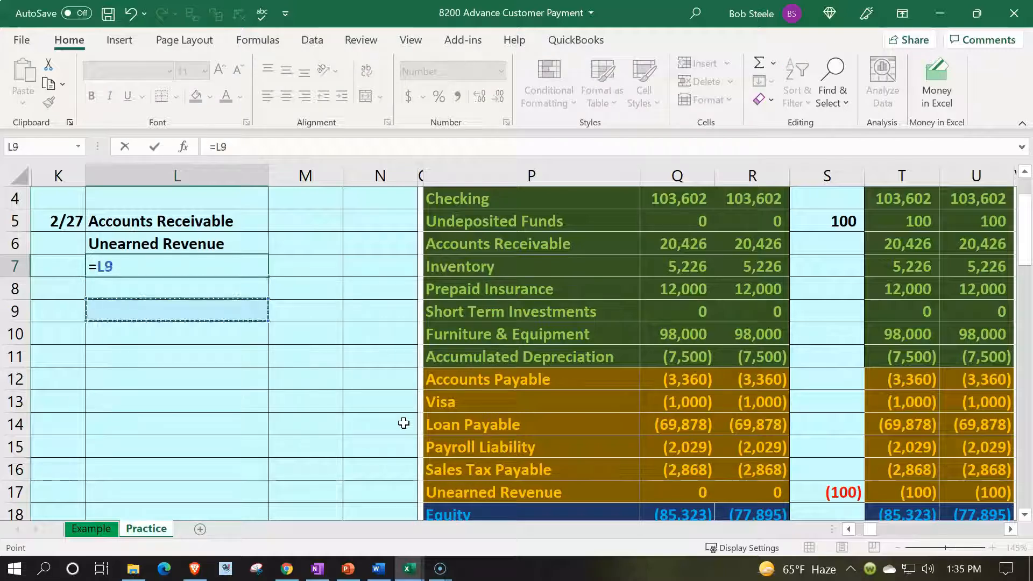
{"action": "key", "text": "Right"}
{"action": "key", "text": "Right"}
{"action": "key", "text": "Right"}
{"action": "key", "text": "Right"}
{"action": "key", "text": "Down"}
{"action": "key", "text": "Down"}
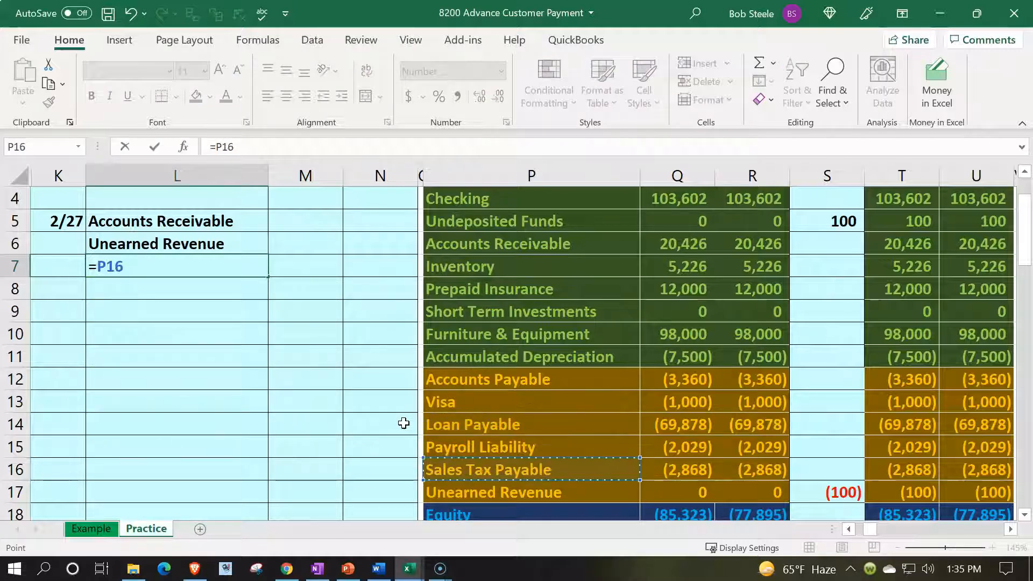
{"action": "key", "text": "Return"}
- Link L8 to Sales in P20 of the trial balance
{"action": "type", "text": "="}
{"action": "key", "text": "Down"}
{"action": "key", "text": "Down"}
{"action": "key", "text": "Down"}
{"action": "key", "text": "Down"}
{"action": "key", "text": "Down"}
{"action": "key", "text": "Down"}
{"action": "key", "text": "Down"}
{"action": "key", "text": "Down"}
{"action": "key", "text": "Down"}
{"action": "key", "text": "Down"}
{"action": "key", "text": "Down"}
{"action": "key", "text": "Down"}
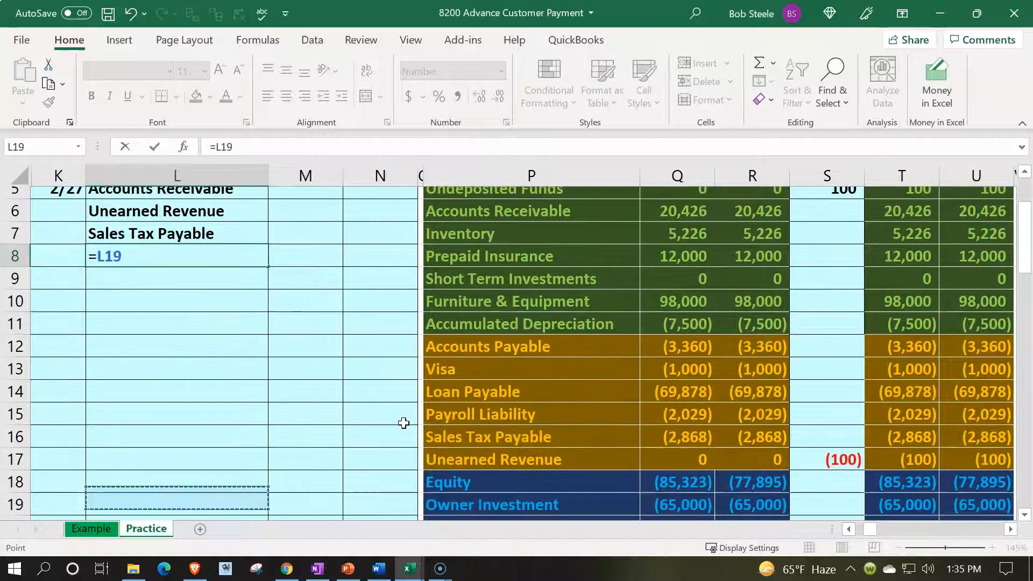
{"action": "key", "text": "Right"}
{"action": "key", "text": "Right"}
{"action": "key", "text": "Right"}
{"action": "key", "text": "Right"}
{"action": "key", "text": "Return"}
{"action": "key", "text": "Up"}
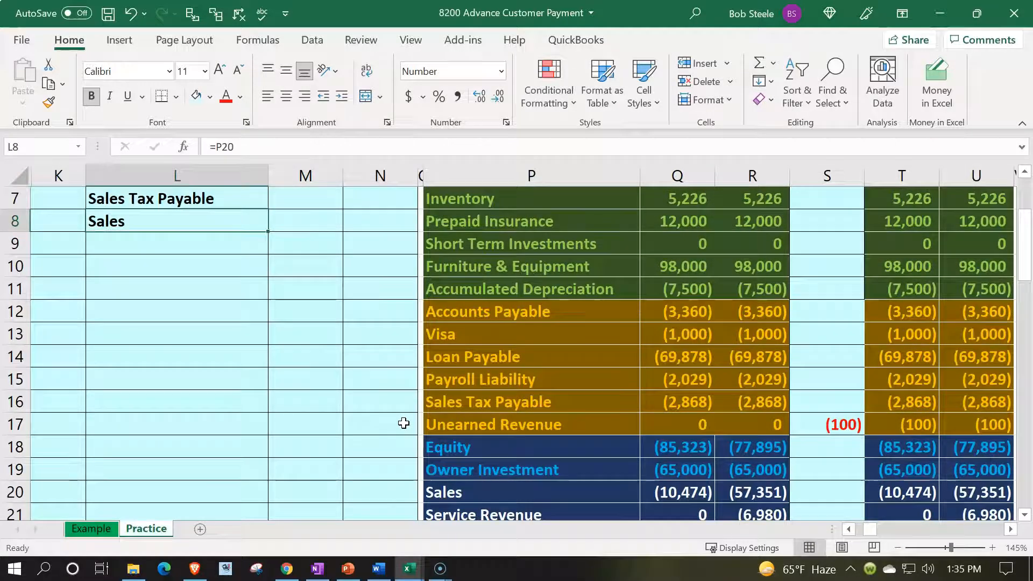
- Indent the Sales Tax Payable and Sales credit accounts in L7:L8 one level
{"action": "scroll", "coordinate": [404, 424], "scroll_direction": "up", "scroll_amount": 1}
{"action": "left_click_drag", "start_coordinate": [210, 265], "coordinate": [204, 281]}
{"action": "left_click", "coordinate": [339, 98]}
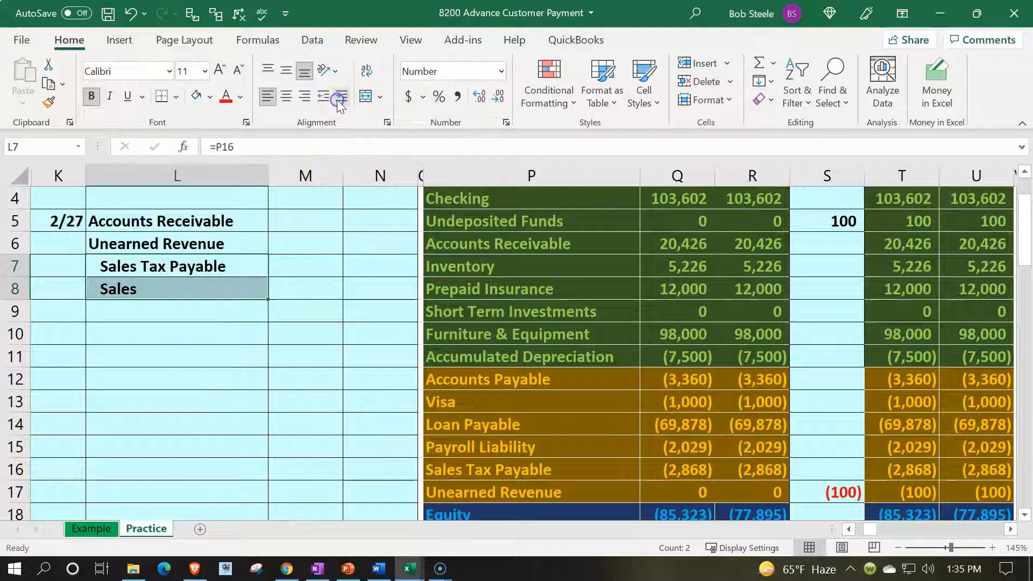
- Leave L9 blank and link L10 to Cost of Goods Sold in P22 of the trial balance
{"action": "key", "text": "Down"}
{"action": "key", "text": "Down"}
{"action": "key", "text": "Down"}
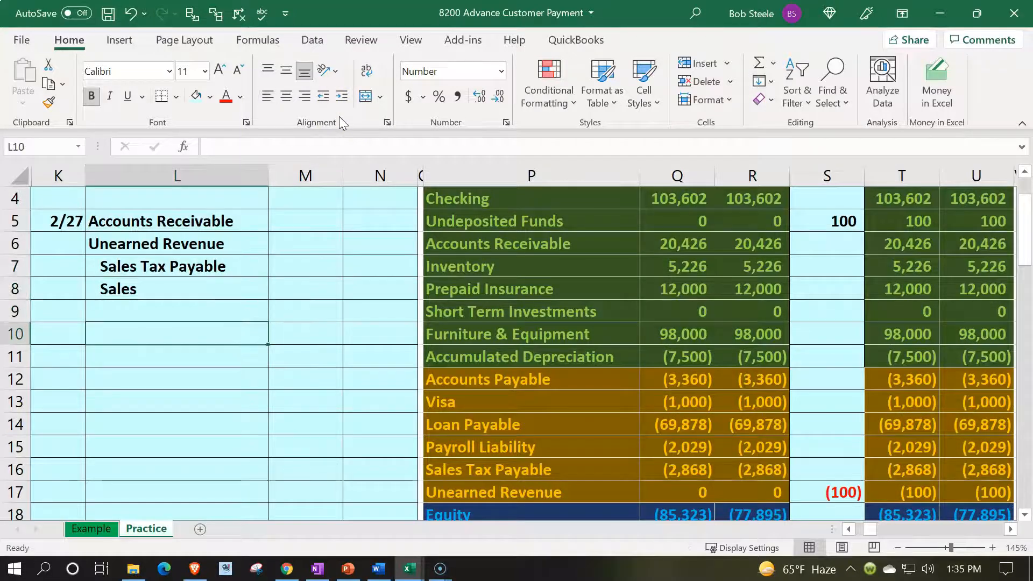
{"action": "type", "text": "="}
{"action": "key", "text": "Right"}
{"action": "key", "text": "Right"}
{"action": "key", "text": "Right"}
{"action": "key", "text": "Down"}
{"action": "key", "text": "Down"}
{"action": "key", "text": "Down"}
{"action": "key", "text": "Down"}
{"action": "key", "text": "Down"}
{"action": "key", "text": "Down"}
{"action": "key", "text": "Down"}
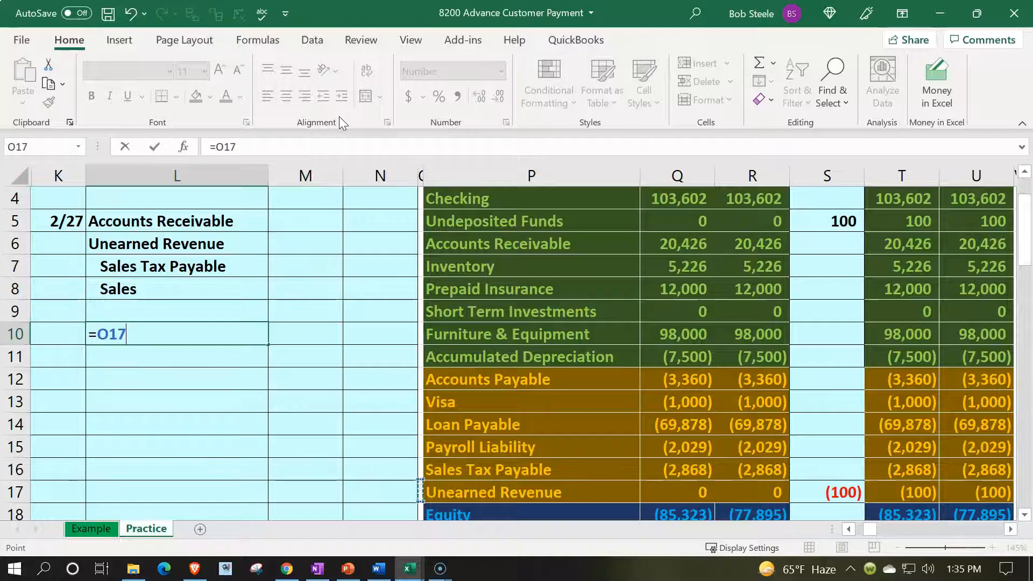
{"action": "key", "text": "Down"}
{"action": "key", "text": "Down"}
{"action": "key", "text": "Down"}
{"action": "key", "text": "Down"}
{"action": "key", "text": "Right"}
{"action": "key", "text": "Down"}
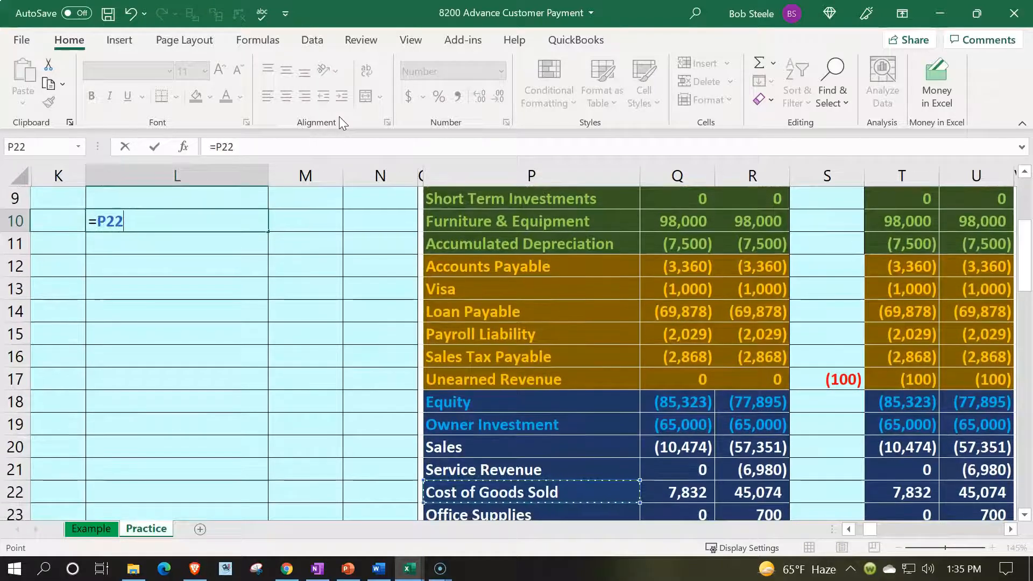
{"action": "key", "text": "Return"}
- Link L11 to Inventory in P7 of the trial balance
{"action": "type", "text": "="}
{"action": "key", "text": "Right"}
{"action": "key", "text": "Right"}
{"action": "key", "text": "Right"}
{"action": "key", "text": "Right"}
{"action": "key", "text": "Up"}
{"action": "key", "text": "Up"}
{"action": "key", "text": "Up"}
{"action": "key", "text": "Up"}
{"action": "key", "text": "Up"}
{"action": "key", "text": "Up"}
{"action": "key", "text": "Down"}
{"action": "key", "text": "Down"}
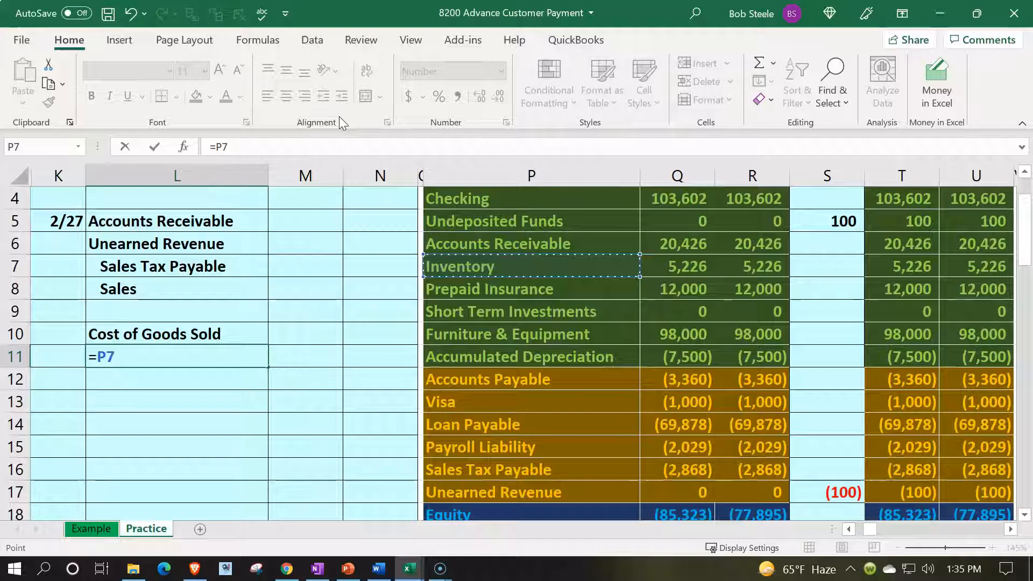
{"action": "key", "text": "Return"}
- Indent the Inventory credit account in L11 one level
{"action": "key", "text": "Up"}
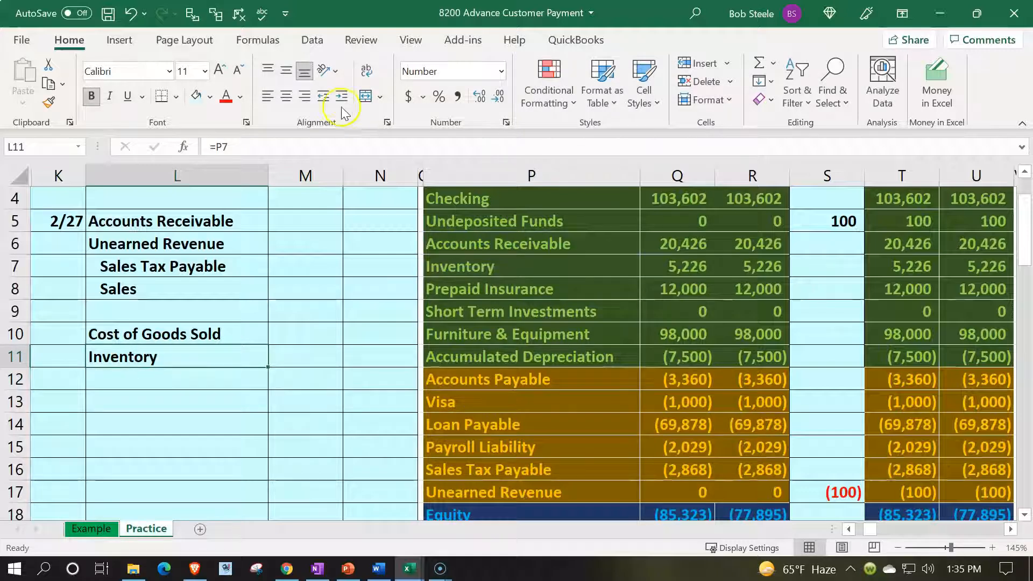
{"action": "left_click", "coordinate": [342, 96]}
{"action": "scroll", "coordinate": [307, 277], "scroll_direction": "up", "scroll_amount": 1}
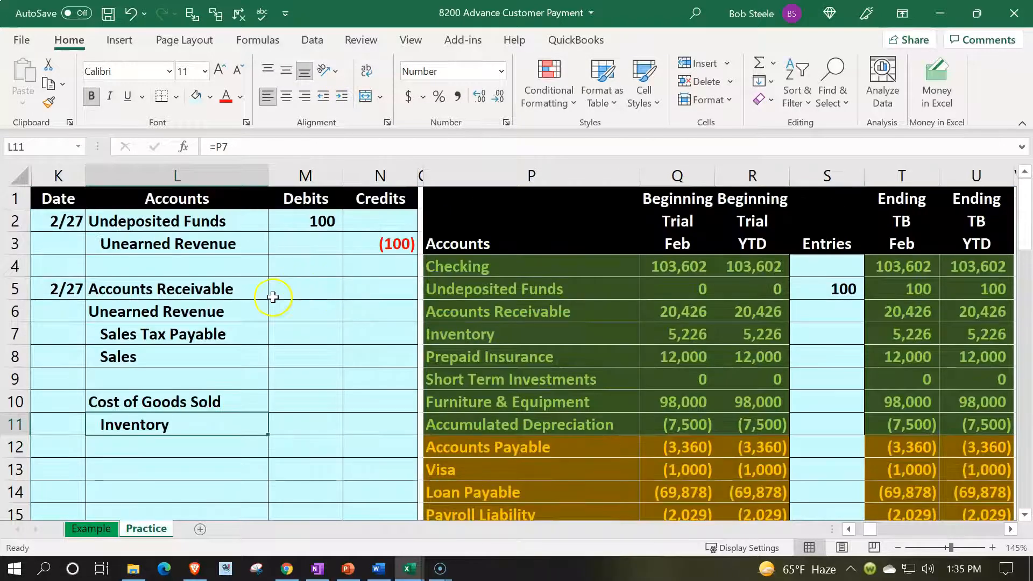
- Locate the EPSP card in the Inventory Subsidiary Ledger and go to its empty date cell CU32
{"action": "left_click", "coordinate": [238, 309]}
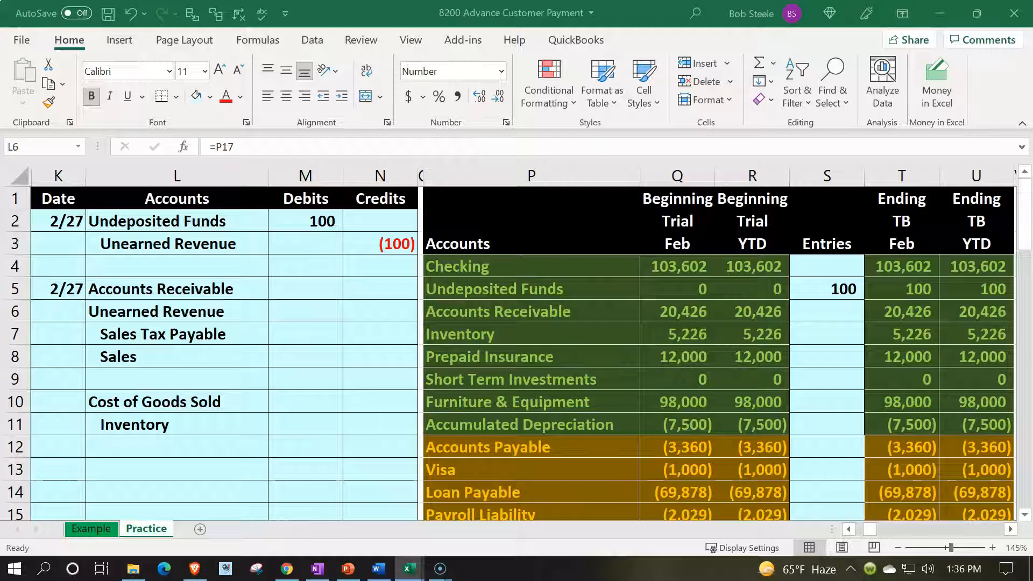
{"action": "left_click", "coordinate": [733, 300]}
{"action": "key", "text": "Right"}
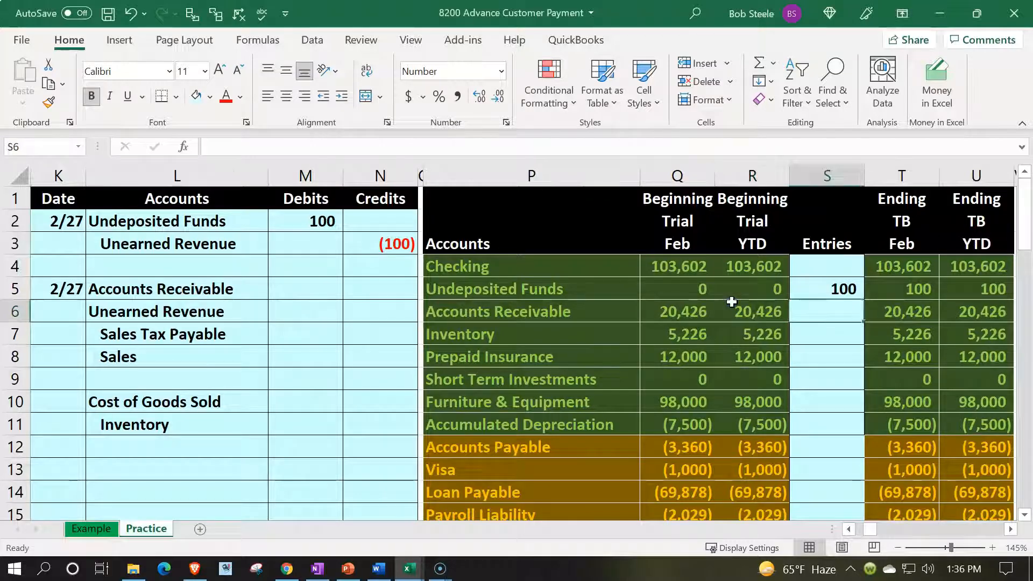
{"action": "key", "text": "Right"}
{"action": "key", "text": "Right"}
{"action": "key", "text": "Right"}
{"action": "key", "text": "Right"}
{"action": "key", "text": "Right"}
{"action": "key", "text": "Right"}
{"action": "key", "text": "Right"}
{"action": "key", "text": "Right"}
{"action": "key", "text": "Right"}
{"action": "key", "text": "Right"}
{"action": "key", "text": "Right"}
{"action": "key", "text": "Right"}
{"action": "key", "text": "Right"}
{"action": "key", "text": "Right"}
{"action": "key", "text": "Right"}
{"action": "key", "text": "Right"}
{"action": "key", "text": "Right"}
{"action": "key", "text": "Right"}
{"action": "key", "text": "Right"}
{"action": "key", "text": "Right"}
{"action": "key", "text": "Right"}
{"action": "key", "text": "Right"}
{"action": "key", "text": "Right"}
{"action": "key", "text": "Right"}
{"action": "key", "text": "Right"}
{"action": "key", "text": "Right"}
{"action": "key", "text": "Right"}
{"action": "key", "text": "Right"}
{"action": "key", "text": "Right"}
{"action": "key", "text": "Right"}
{"action": "key", "text": "Right"}
{"action": "key", "text": "Right"}
{"action": "key", "text": "Right"}
{"action": "key", "text": "Right"}
{"action": "key", "text": "Right"}
{"action": "key", "text": "Right"}
{"action": "key", "text": "Right"}
{"action": "key", "text": "Right"}
{"action": "key", "text": "Right"}
{"action": "key", "text": "Right"}
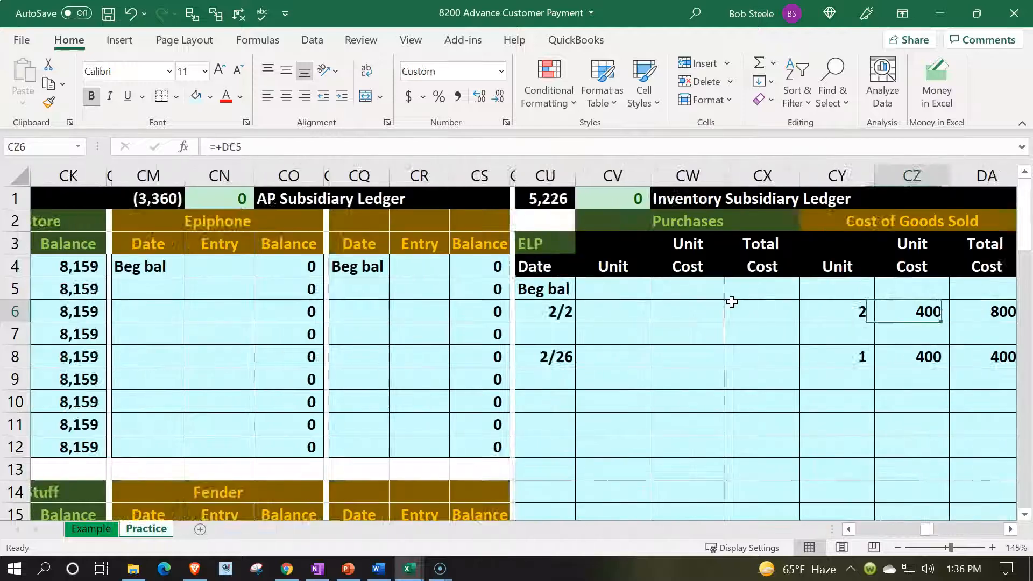
{"action": "key", "text": "Right"}
{"action": "key", "text": "Right"}
{"action": "key", "text": "Right"}
{"action": "key", "text": "Right"}
{"action": "key", "text": "Right"}
{"action": "key", "text": "Right"}
{"action": "key", "text": "Down"}
{"action": "key", "text": "Down"}
{"action": "key", "text": "Down"}
{"action": "key", "text": "Down"}
{"action": "key", "text": "Down"}
{"action": "key", "text": "Down"}
{"action": "key", "text": "Down"}
{"action": "key", "text": "Down"}
{"action": "key", "text": "Down"}
{"action": "key", "text": "Down"}
{"action": "key", "text": "Down"}
{"action": "key", "text": "Down"}
{"action": "key", "text": "Down"}
{"action": "key", "text": "Down"}
{"action": "key", "text": "Down"}
{"action": "key", "text": "Down"}
{"action": "key", "text": "Down"}
{"action": "key", "text": "Down"}
{"action": "key", "text": "Down"}
{"action": "key", "text": "Down"}
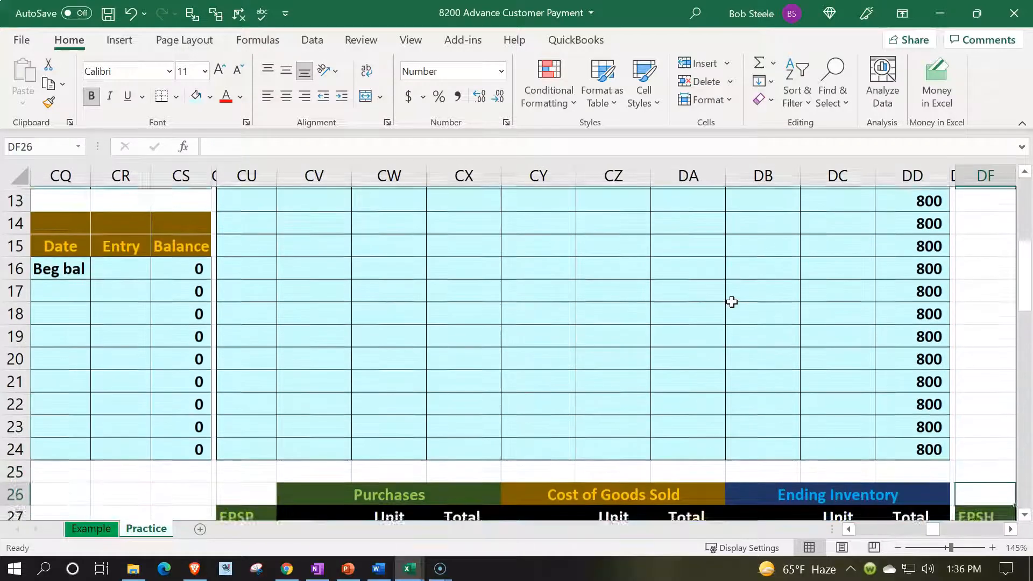
{"action": "key", "text": "Down"}
{"action": "key", "text": "Down"}
{"action": "key", "text": "Down"}
{"action": "key", "text": "Down"}
{"action": "key", "text": "Down"}
{"action": "key", "text": "Down"}
{"action": "key", "text": "Down"}
{"action": "key", "text": "Down"}
{"action": "key", "text": "Down"}
{"action": "key", "text": "Down"}
{"action": "key", "text": "Down"}
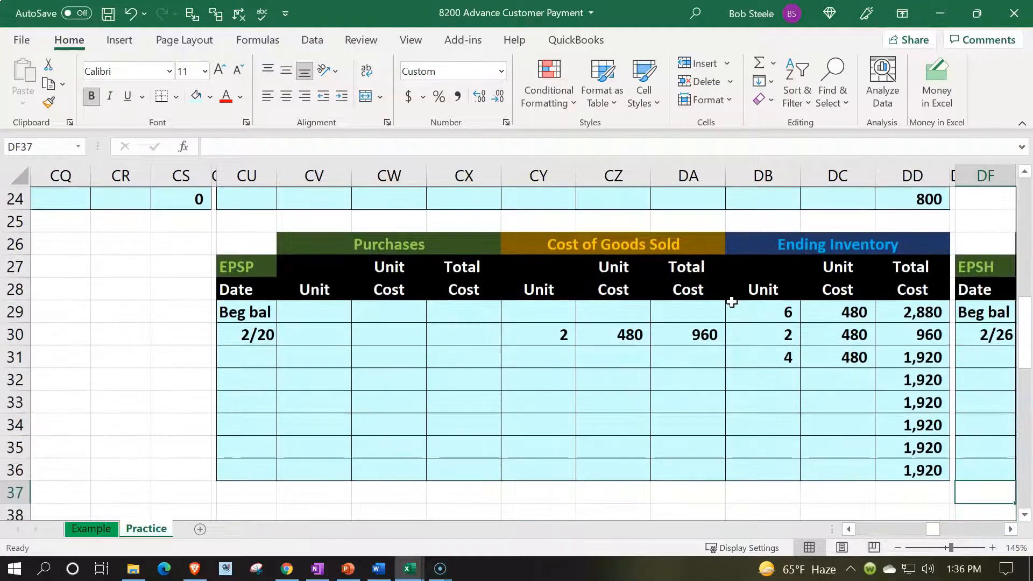
{"action": "key", "text": "Left"}
{"action": "key", "text": "Left"}
{"action": "key", "text": "Left"}
{"action": "key", "text": "Left"}
{"action": "key", "text": "Up"}
{"action": "key", "text": "Up"}
{"action": "key", "text": "Up"}
{"action": "key", "text": "Up"}
{"action": "key", "text": "Up"}
{"action": "key", "text": "Left"}
{"action": "key", "text": "Left"}
{"action": "key", "text": "Left"}
{"action": "key", "text": "Left"}
{"action": "key", "text": "Left"}
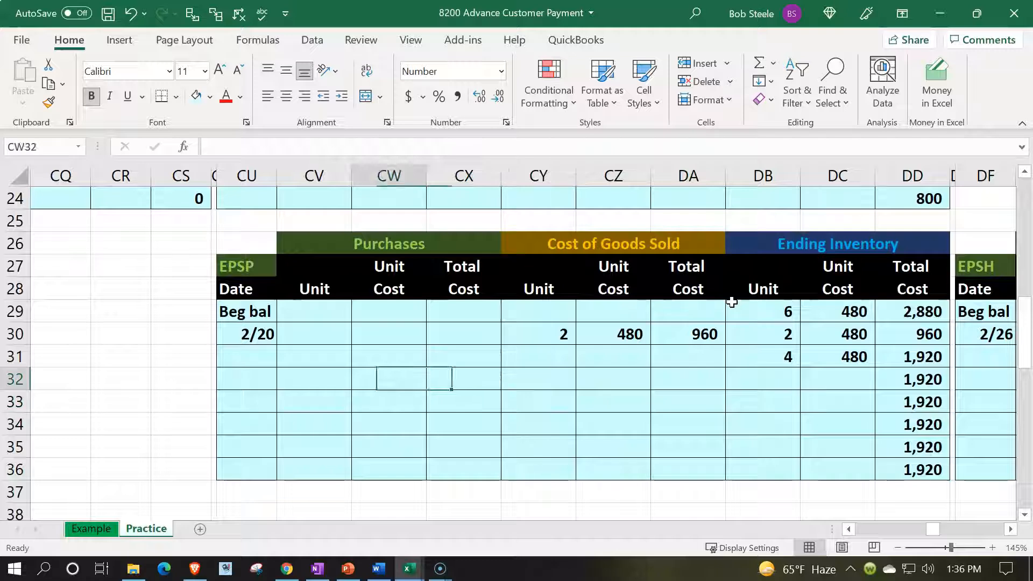
{"action": "key", "text": "Left"}
{"action": "key", "text": "Left"}
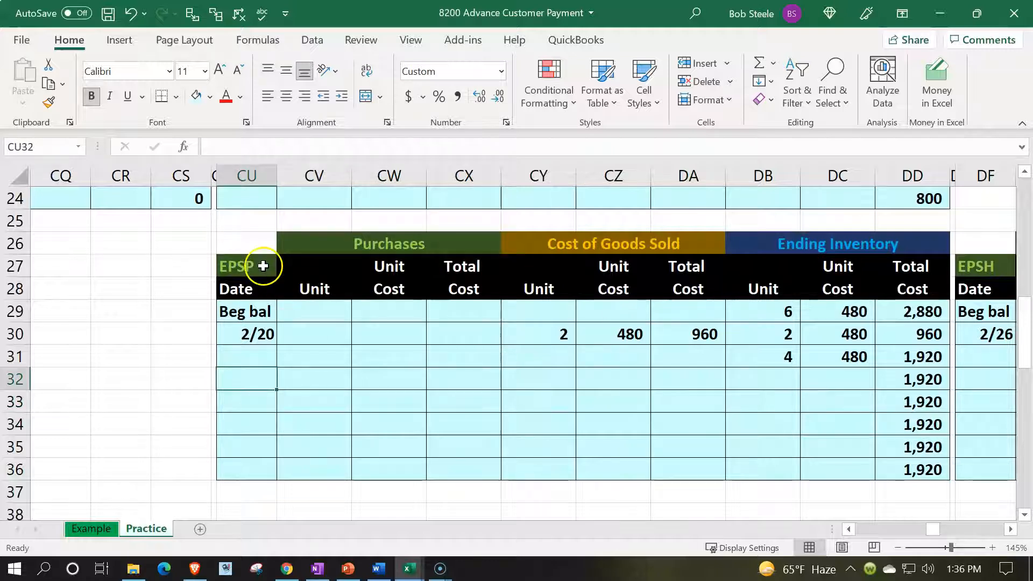
- Enter the date 2/27 in CU32 and 1 unit under Cost of Goods Sold in CY32 of the EPSP card
{"action": "type", "text": "2/2"}
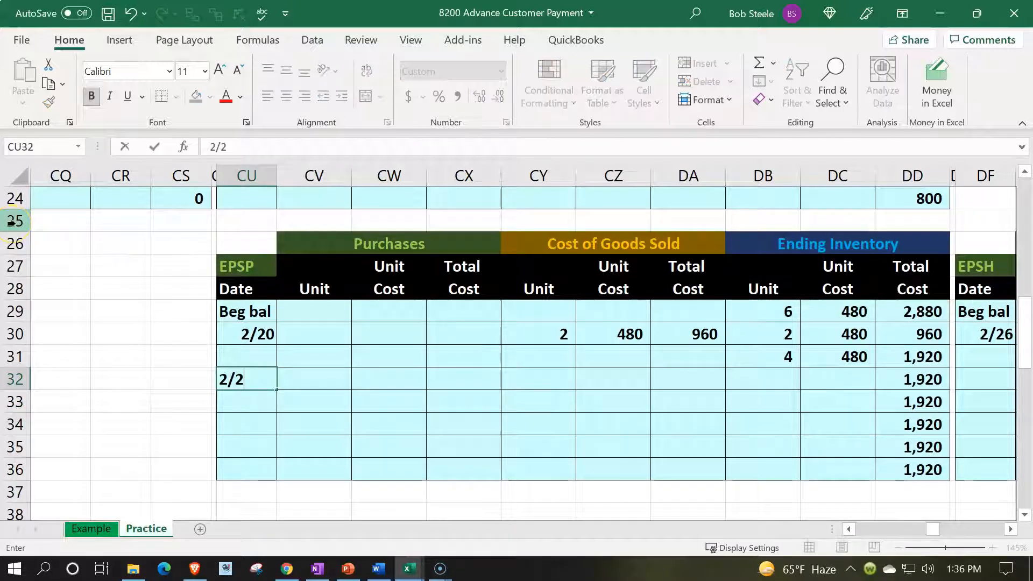
{"action": "type", "text": "7"}
{"action": "key", "text": "Right"}
{"action": "key", "text": "Right"}
{"action": "key", "text": "Right"}
{"action": "key", "text": "Right"}
{"action": "type", "text": "1"}
{"action": "key", "text": "Right"}
- Link the unit cost in CZ32 to the 2/20 sale's unit cost and calculate the total cost in DA32 as CY32*CZ32
{"action": "type", "text": "+"}
{"action": "key", "text": "Up"}
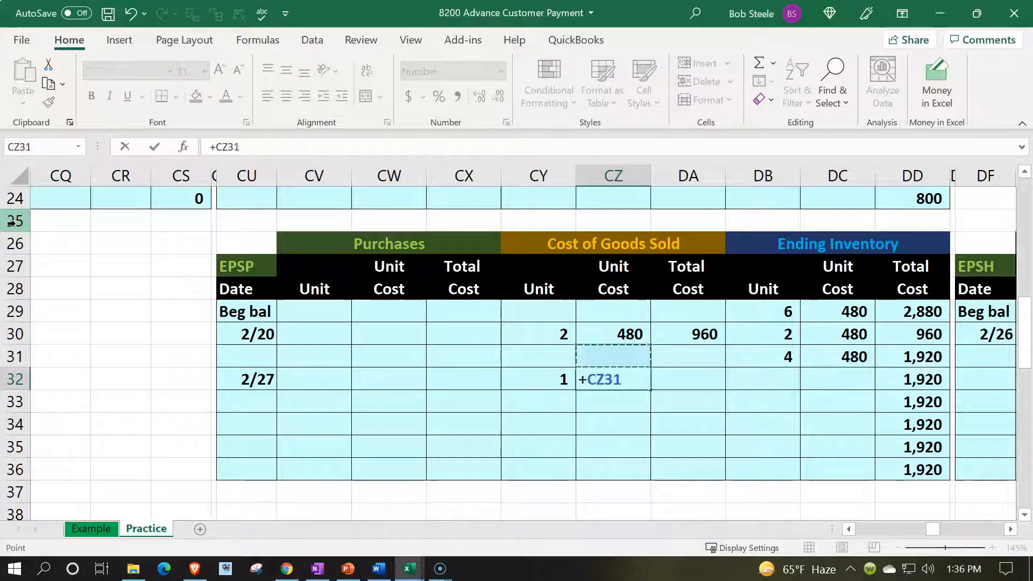
{"action": "key", "text": "Tab"}
{"action": "type", "text": "+"}
{"action": "key", "text": "Left"}
{"action": "key", "text": "Left"}
{"action": "type", "text": "*"}
- Link the Ending Inventory unit in DB32 to CY32 and its unit cost in DC32 to CZ32
{"action": "key", "text": "Left"}
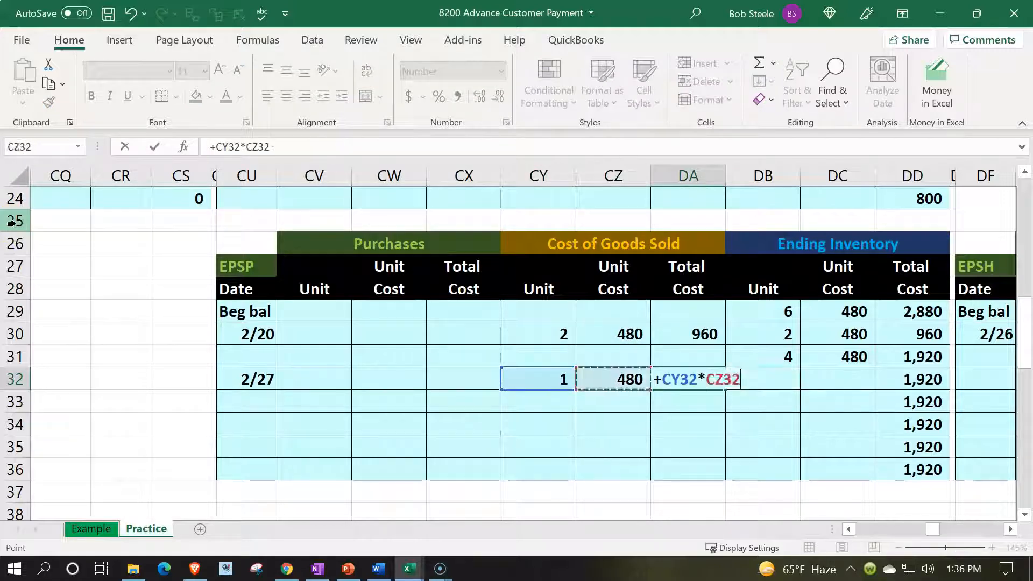
{"action": "key", "text": "Tab"}
{"action": "type", "text": "="}
{"action": "key", "text": "Left"}
{"action": "key", "text": "Left"}
{"action": "key", "text": "Left"}
{"action": "key", "text": "Tab"}
{"action": "type", "text": "+"}
- Calculate the Ending Inventory total cost in DD32 as DB32*DC32
{"action": "key", "text": "Left"}
{"action": "key", "text": "Left"}
{"action": "key", "text": "Left"}
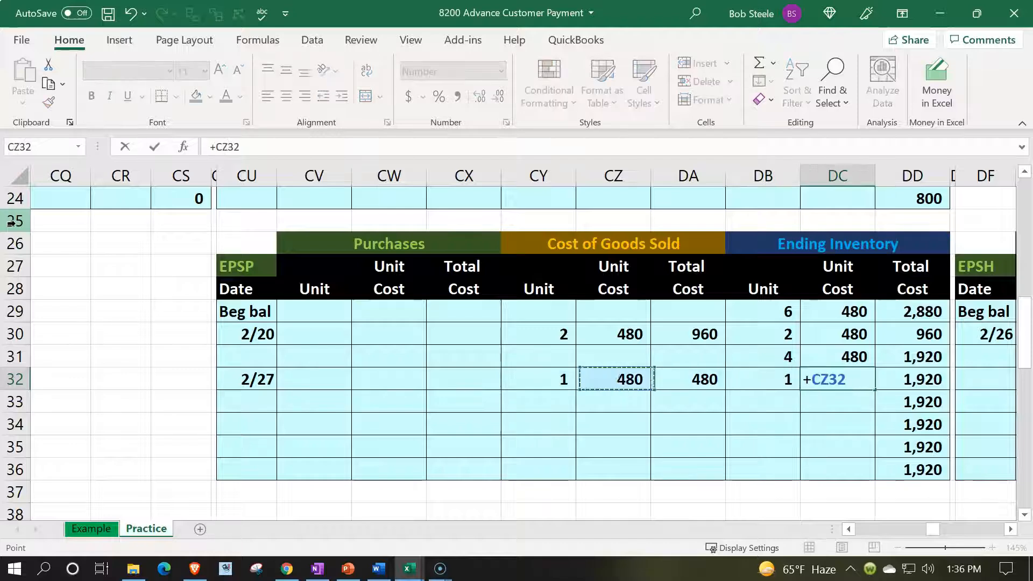
{"action": "key", "text": "Tab"}
{"action": "type", "text": "+"}
{"action": "key", "text": "Left"}
{"action": "key", "text": "Left"}
{"action": "type", "text": "*"}
{"action": "key", "text": "Left"}
{"action": "key", "text": "Return"}
- Calculate the remaining units in DB33 as DB31-DB32 and link the unit cost in DC33 to DC32
{"action": "key", "text": "Right"}
{"action": "key", "text": "Right"}
{"action": "key", "text": "Right"}
{"action": "key", "text": "Right"}
{"action": "key", "text": "Right"}
{"action": "key", "text": "Right"}
{"action": "key", "text": "Right"}
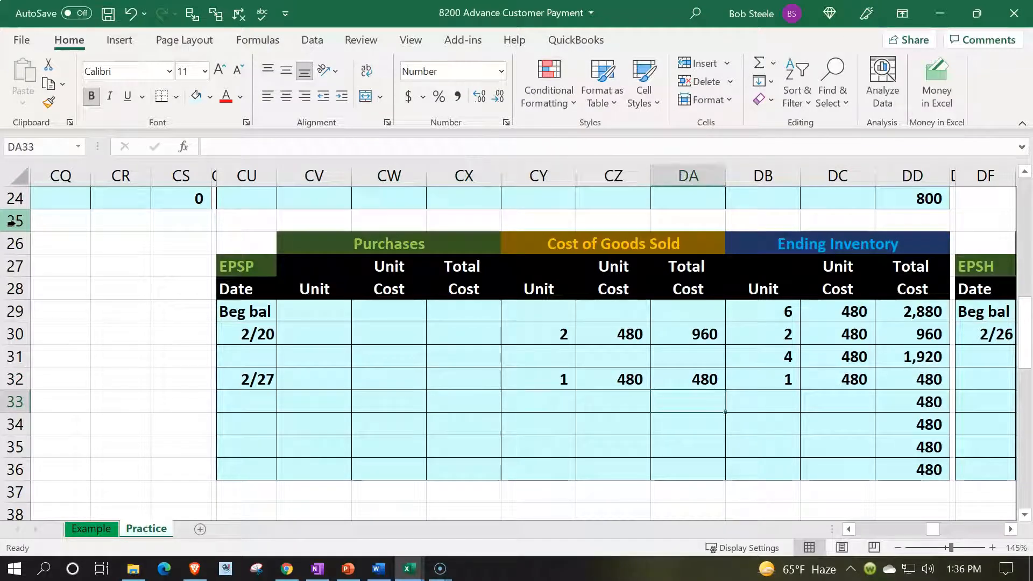
{"action": "type", "text": "="}
{"action": "key", "text": "Up"}
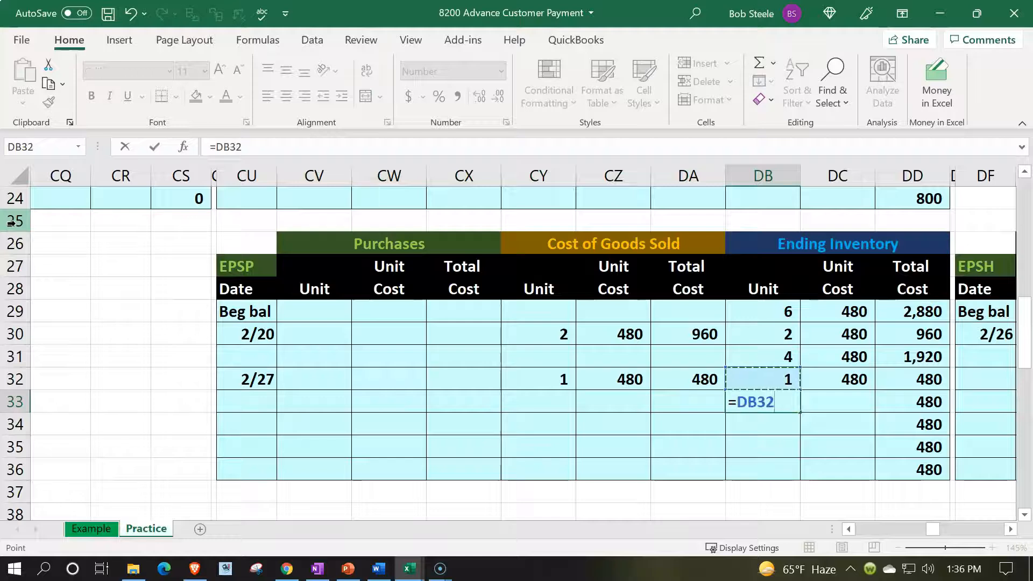
{"action": "key", "text": "Up"}
{"action": "type", "text": "-"}
{"action": "key", "text": "Down"}
{"action": "key", "text": "Tab"}
{"action": "type", "text": "+"}
{"action": "key", "text": "Up"}
{"action": "key", "text": "Return"}
- Calculate the remaining inventory's total cost in DD33 as DB33*DC33
{"action": "key", "text": "Right"}
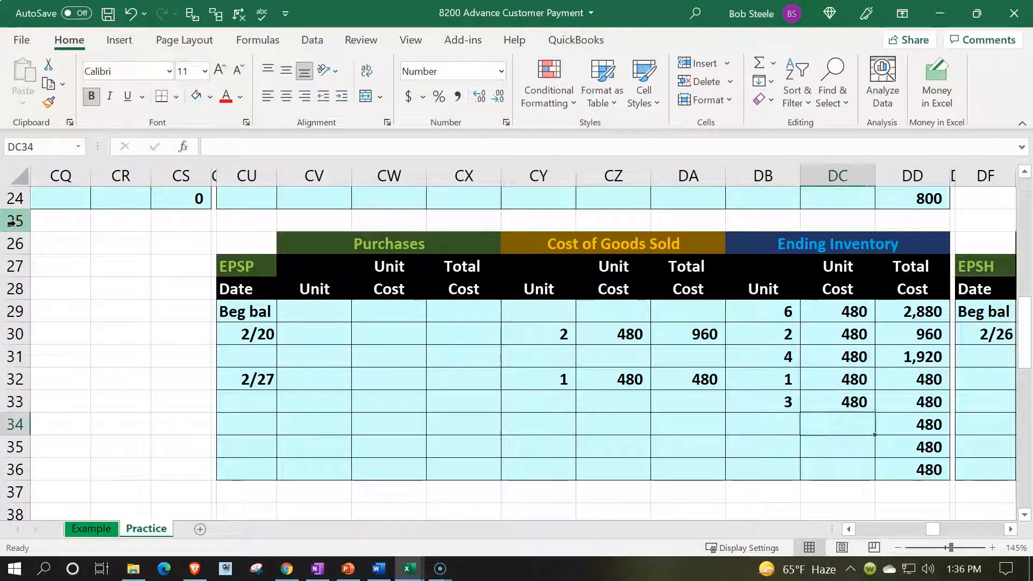
{"action": "key", "text": "Right"}
{"action": "key", "text": "Up"}
{"action": "type", "text": "="}
{"action": "key", "text": "Left"}
{"action": "key", "text": "Left"}
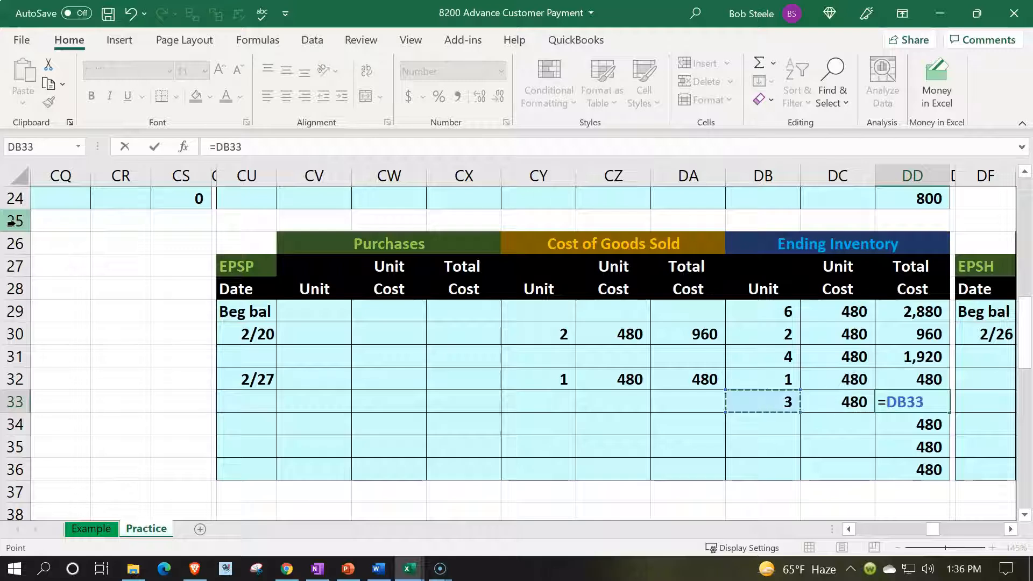
{"action": "type", "text": "*"}
{"action": "key", "text": "Left"}
{"action": "key", "text": "Return"}
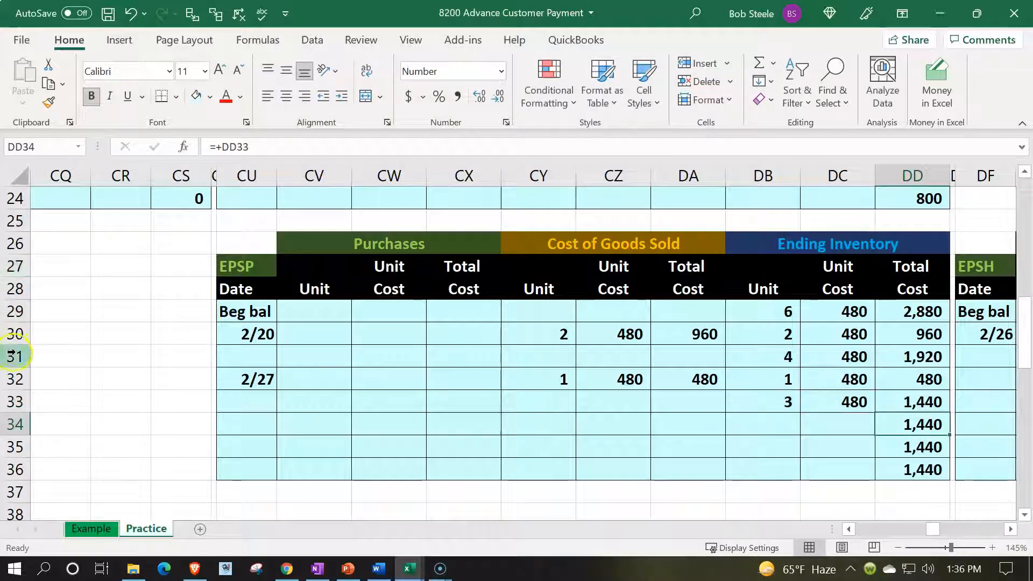
- Review the 2/27 EPSP cost in DA32 and the Inventory Subsidiary Ledger's difference in CV1, and return to journal cell M10
{"action": "left_click", "coordinate": [694, 383]}
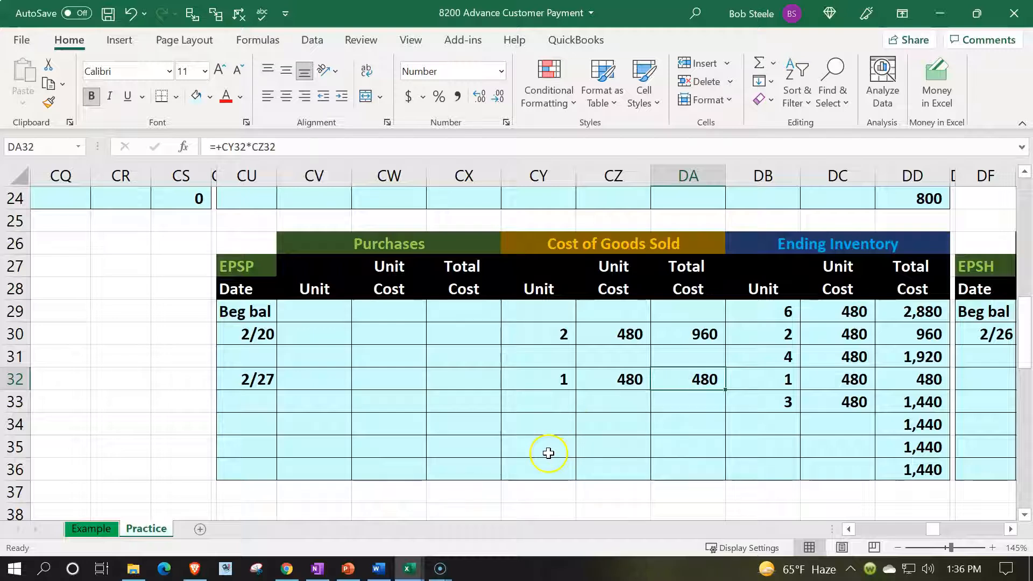
{"action": "scroll", "coordinate": [538, 452], "scroll_direction": "up", "scroll_amount": 8}
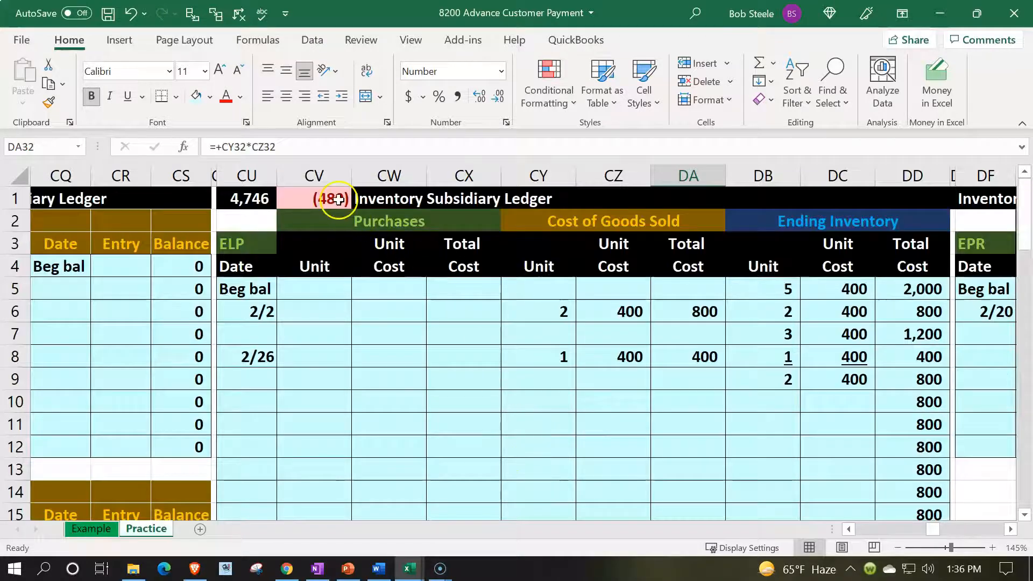
{"action": "left_click", "coordinate": [337, 199]}
{"action": "left_click", "coordinate": [464, 468]}
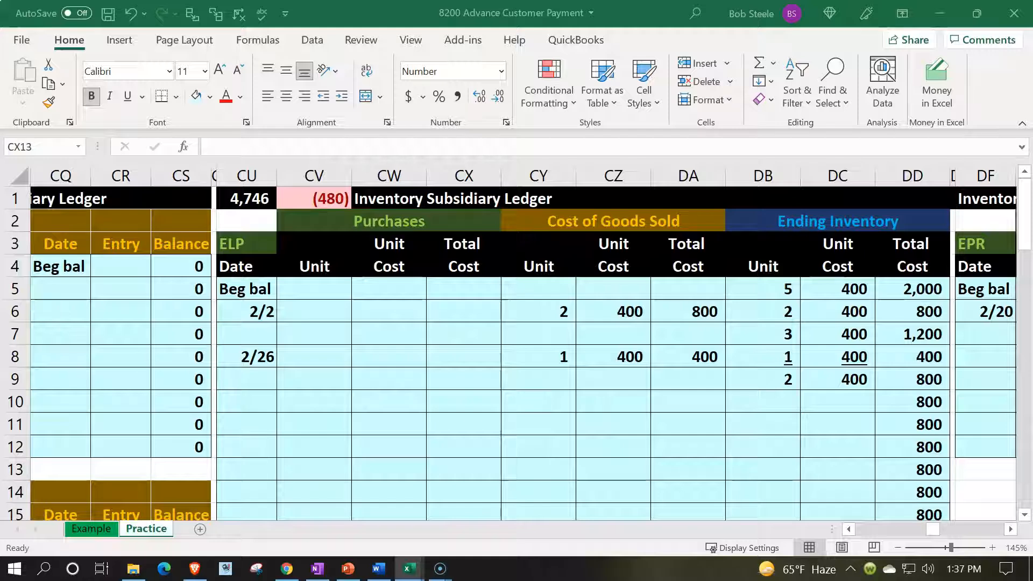
{"action": "left_click", "coordinate": [188, 423]}
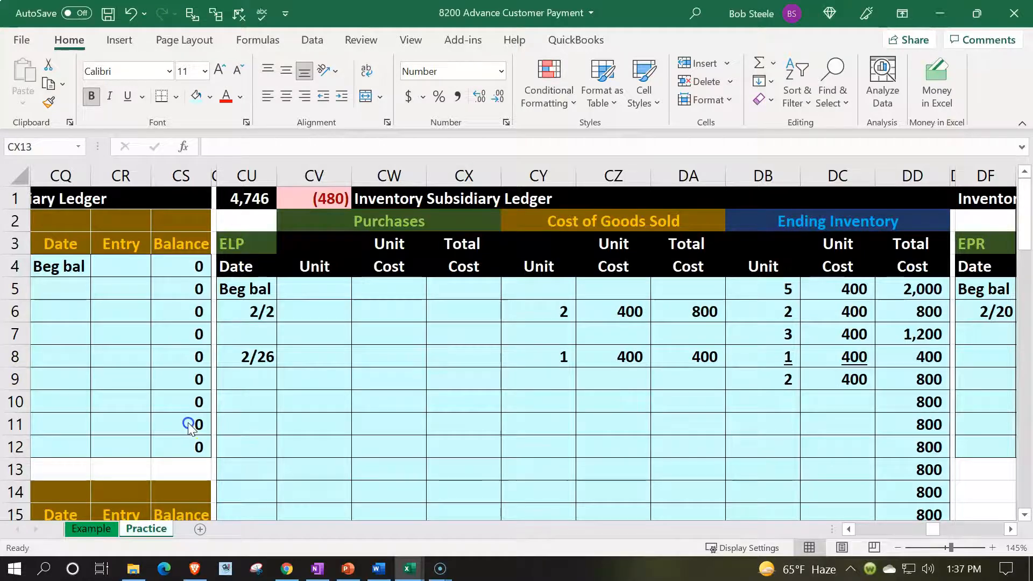
{"action": "left_click", "coordinate": [188, 424]}
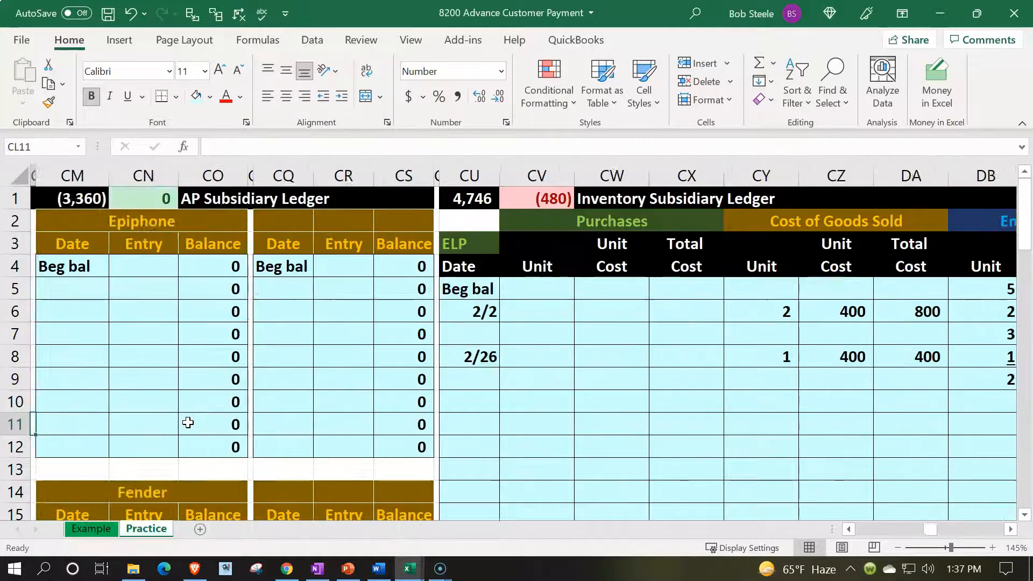
{"action": "key", "text": "Left"}
{"action": "key", "text": "Left"}
{"action": "key", "text": "Left"}
{"action": "key", "text": "Left"}
{"action": "key", "text": "Left"}
{"action": "key", "text": "Left"}
{"action": "key", "text": "Left"}
{"action": "key", "text": "Left"}
{"action": "key", "text": "Left"}
{"action": "key", "text": "Left"}
{"action": "key", "text": "Left"}
{"action": "key", "text": "Left"}
{"action": "key", "text": "Left"}
{"action": "key", "text": "Left"}
{"action": "key", "text": "Left"}
{"action": "key", "text": "Left"}
{"action": "key", "text": "Left"}
{"action": "key", "text": "Left"}
{"action": "key", "text": "Left"}
{"action": "key", "text": "Left"}
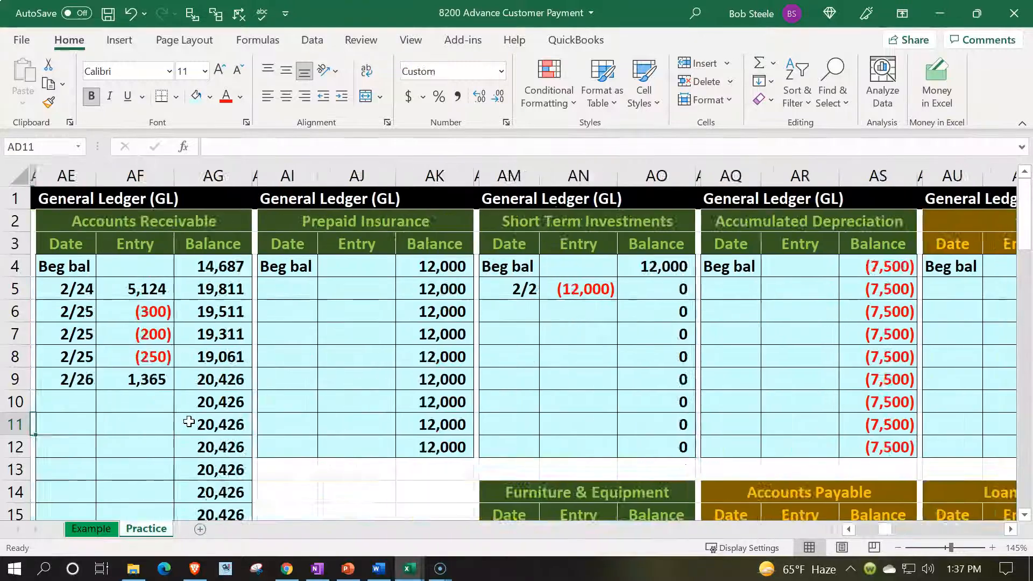
{"action": "key", "text": "Right"}
{"action": "key", "text": "Right"}
{"action": "key", "text": "Up"}
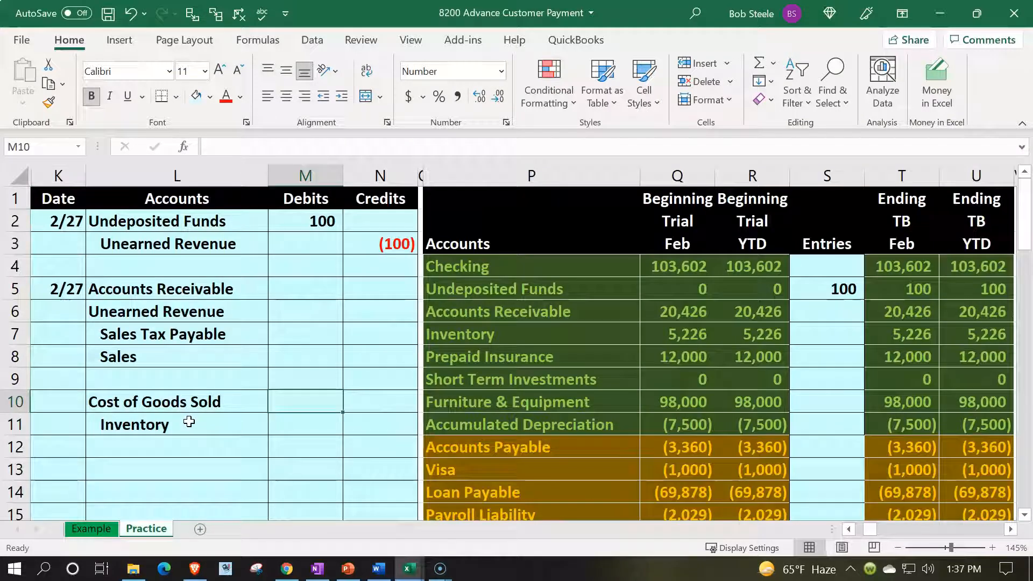
- Link the Cost of Goods Sold debit in M10 to the EPSP card's 2/27 total cost in DA32
{"action": "type", "text": "="}
{"action": "key", "text": "Right"}
{"action": "key", "text": "Right"}
{"action": "key", "text": "Right"}
{"action": "key", "text": "Right"}
{"action": "key", "text": "Right"}
{"action": "key", "text": "Right"}
{"action": "key", "text": "Right"}
{"action": "key", "text": "Right"}
{"action": "key", "text": "Right"}
{"action": "key", "text": "Right"}
{"action": "key", "text": "Right"}
{"action": "key", "text": "Right"}
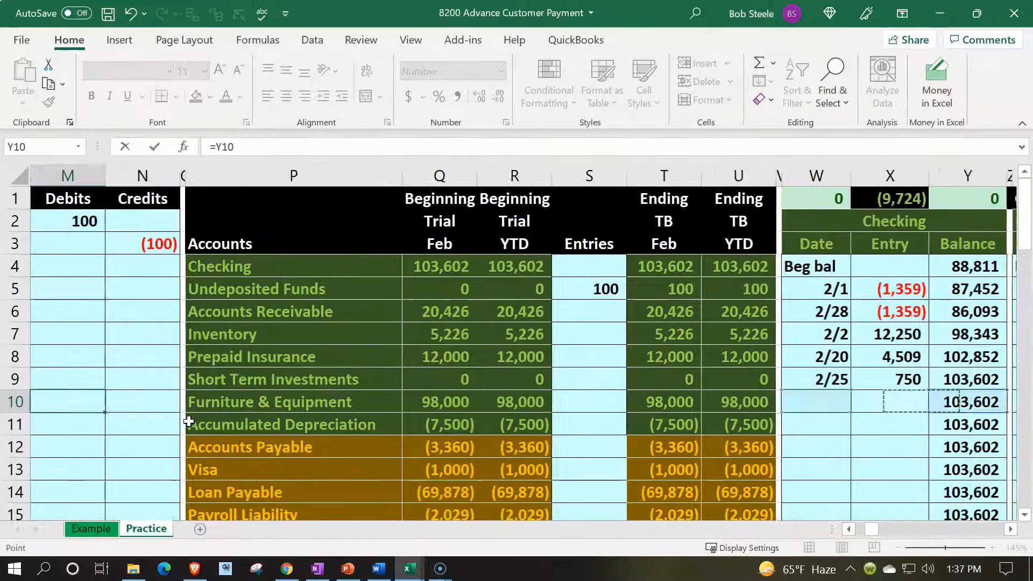
{"action": "key", "text": "Right"}
{"action": "key", "text": "Right"}
{"action": "key", "text": "Right"}
{"action": "key", "text": "Right"}
{"action": "key", "text": "Right"}
{"action": "key", "text": "Right"}
{"action": "key", "text": "Right"}
{"action": "key", "text": "Right"}
{"action": "key", "text": "Right"}
{"action": "key", "text": "Right"}
{"action": "key", "text": "Right"}
{"action": "key", "text": "Right"}
{"action": "key", "text": "Right"}
{"action": "key", "text": "Right"}
{"action": "key", "text": "Right"}
{"action": "key", "text": "Right"}
{"action": "key", "text": "Right"}
{"action": "key", "text": "Right"}
{"action": "key", "text": "Right"}
{"action": "key", "text": "Right"}
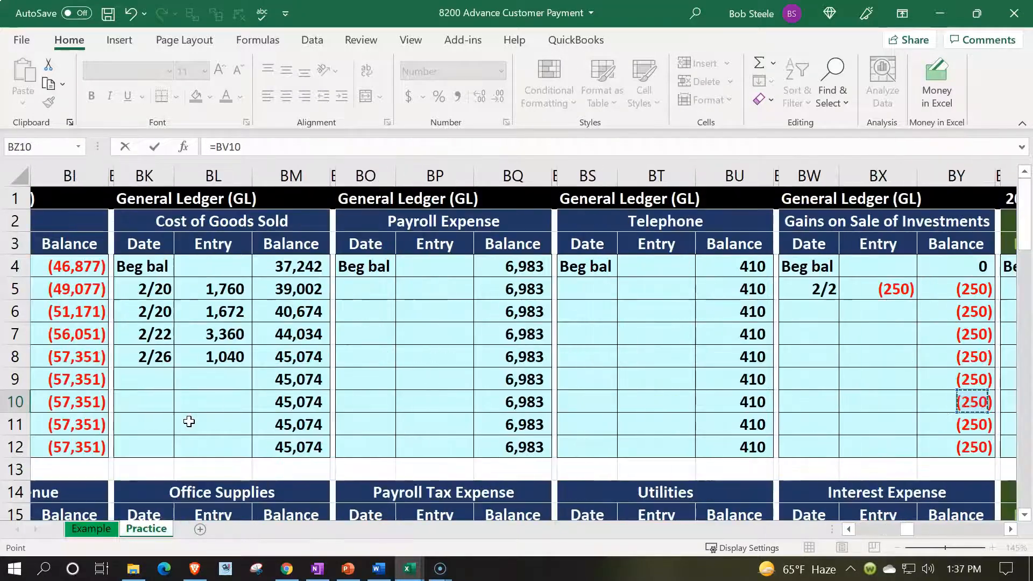
{"action": "key", "text": "Right"}
{"action": "key", "text": "Right"}
{"action": "key", "text": "Right"}
{"action": "key", "text": "Right"}
{"action": "key", "text": "Right"}
{"action": "key", "text": "Right"}
{"action": "key", "text": "Right"}
{"action": "key", "text": "Right"}
{"action": "key", "text": "Right"}
{"action": "key", "text": "Right"}
{"action": "key", "text": "Right"}
{"action": "key", "text": "Right"}
{"action": "key", "text": "Right"}
{"action": "key", "text": "Right"}
{"action": "key", "text": "Right"}
{"action": "key", "text": "Right"}
{"action": "key", "text": "Right"}
{"action": "key", "text": "Right"}
{"action": "key", "text": "Right"}
{"action": "key", "text": "Right"}
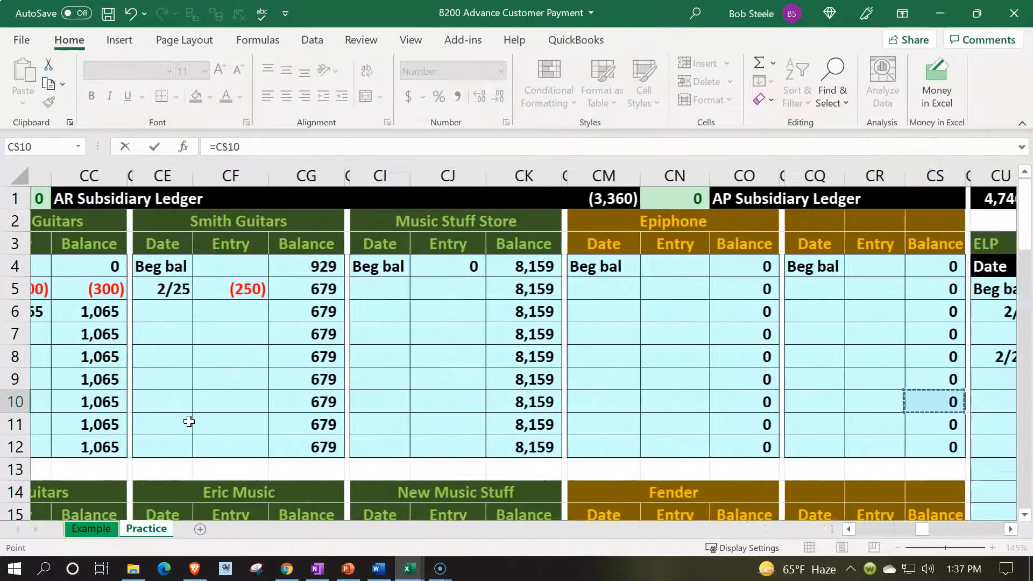
{"action": "key", "text": "Right"}
{"action": "key", "text": "Right"}
{"action": "key", "text": "Right"}
{"action": "key", "text": "Right"}
{"action": "key", "text": "Right"}
{"action": "key", "text": "Right"}
{"action": "key", "text": "Right"}
{"action": "key", "text": "Right"}
{"action": "key", "text": "Right"}
{"action": "key", "text": "Right"}
{"action": "key", "text": "Down"}
{"action": "key", "text": "Down"}
{"action": "key", "text": "Down"}
{"action": "key", "text": "Down"}
{"action": "key", "text": "Down"}
{"action": "key", "text": "Down"}
{"action": "key", "text": "Down"}
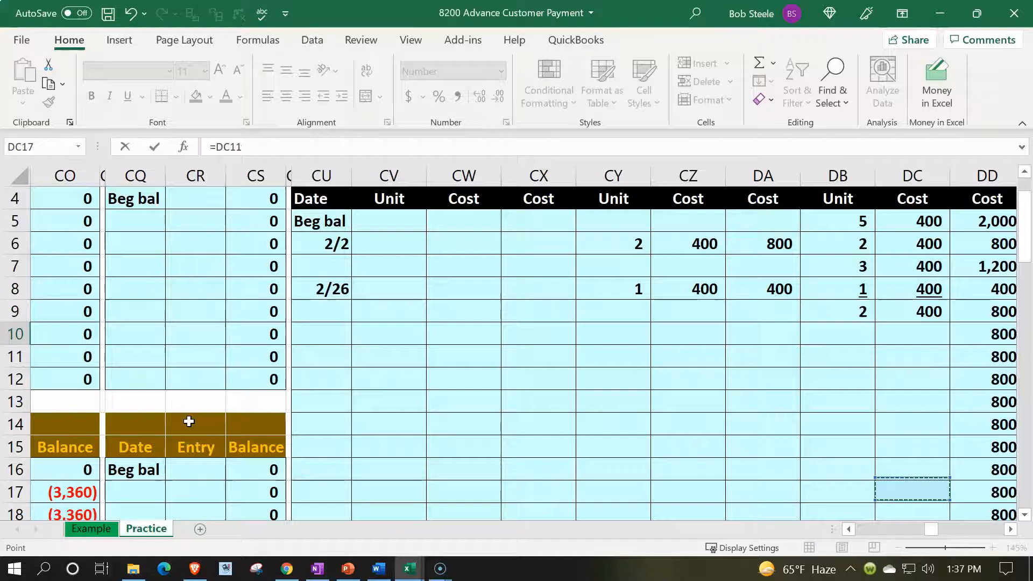
{"action": "key", "text": "Down"}
{"action": "key", "text": "Down"}
{"action": "key", "text": "Down"}
{"action": "key", "text": "Down"}
{"action": "key", "text": "Down"}
{"action": "key", "text": "Down"}
{"action": "key", "text": "Down"}
{"action": "key", "text": "Down"}
{"action": "key", "text": "Down"}
{"action": "key", "text": "Down"}
{"action": "key", "text": "Down"}
{"action": "key", "text": "Down"}
{"action": "key", "text": "Down"}
{"action": "key", "text": "Down"}
{"action": "key", "text": "Down"}
{"action": "key", "text": "Down"}
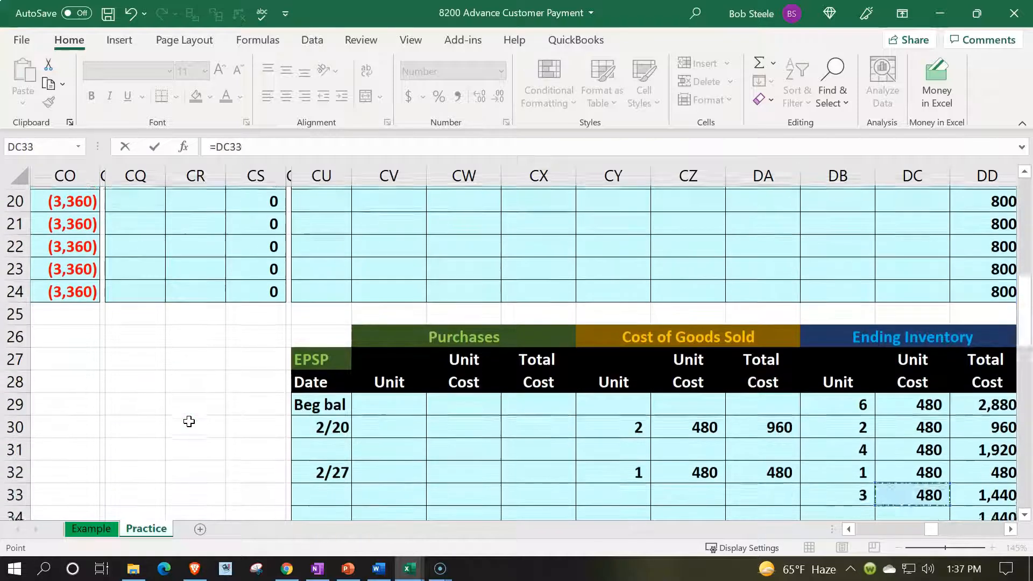
{"action": "key", "text": "Down"}
{"action": "key", "text": "Left"}
{"action": "key", "text": "Left"}
{"action": "key", "text": "Up"}
{"action": "key", "text": "Up"}
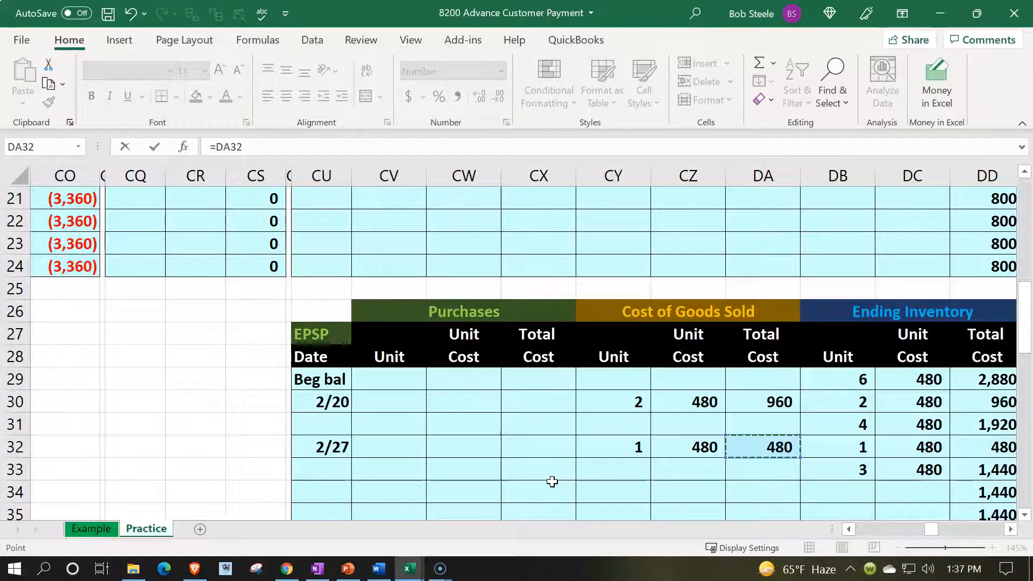
{"action": "key", "text": "Return"}
- Credit Inventory in N11 with the formula -M10
{"action": "key", "text": "Left"}
{"action": "key", "text": "Left"}
{"action": "key", "text": "Up"}
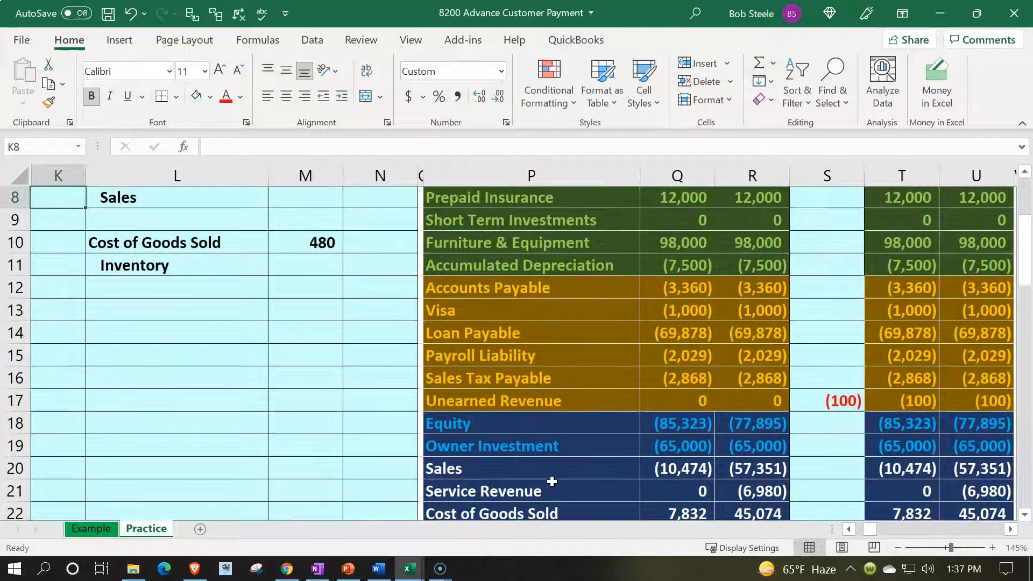
{"action": "key", "text": "Down"}
{"action": "key", "text": "Right"}
{"action": "key", "text": "Right"}
{"action": "key", "text": "Right"}
{"action": "type", "text": "-"}
{"action": "key", "text": "Left"}
{"action": "key", "text": "Up"}
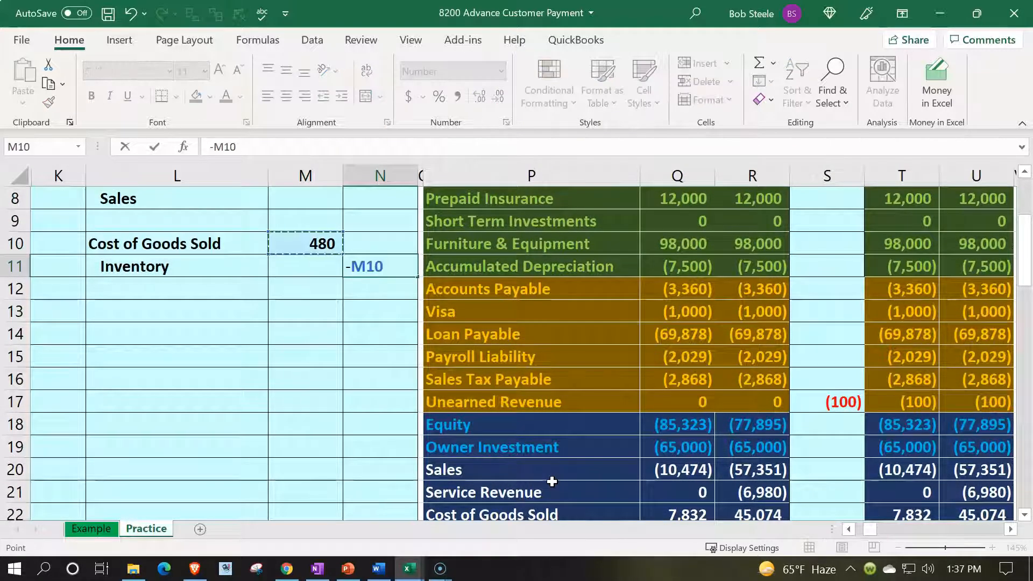
{"action": "key", "text": "Return"}
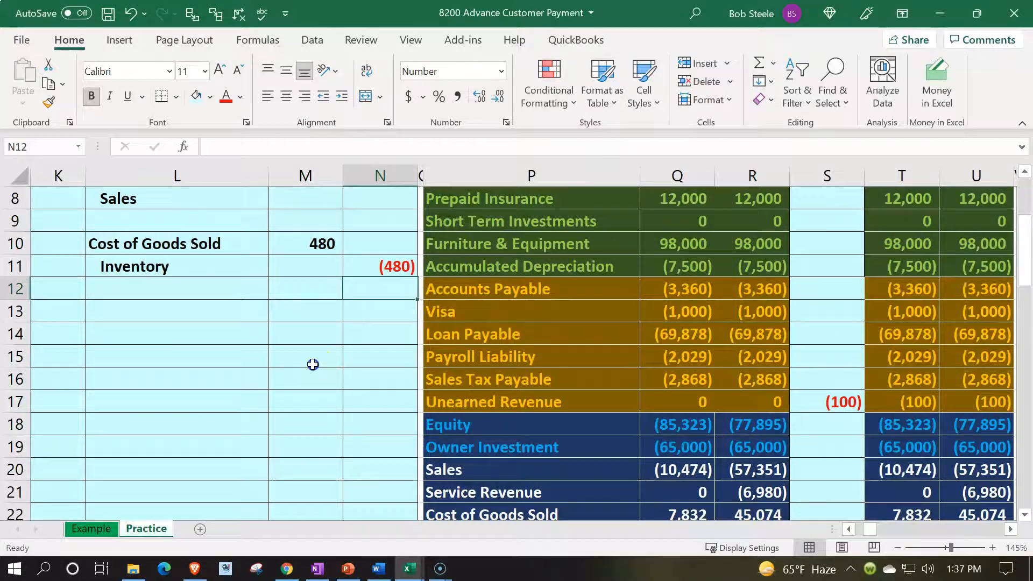
- Enter -600 as the Sales credit in N8 of the journal
{"action": "scroll", "coordinate": [313, 364], "scroll_direction": "up", "scroll_amount": 2}
{"action": "scroll", "coordinate": [313, 364], "scroll_direction": "up", "scroll_amount": 1}
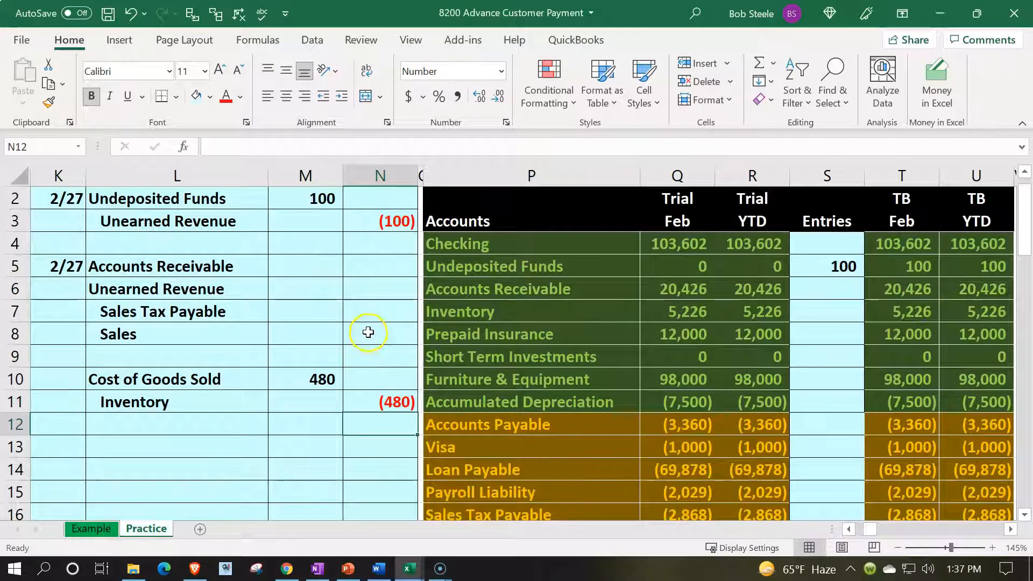
{"action": "left_click", "coordinate": [368, 332]}
{"action": "type", "text": "-600"}
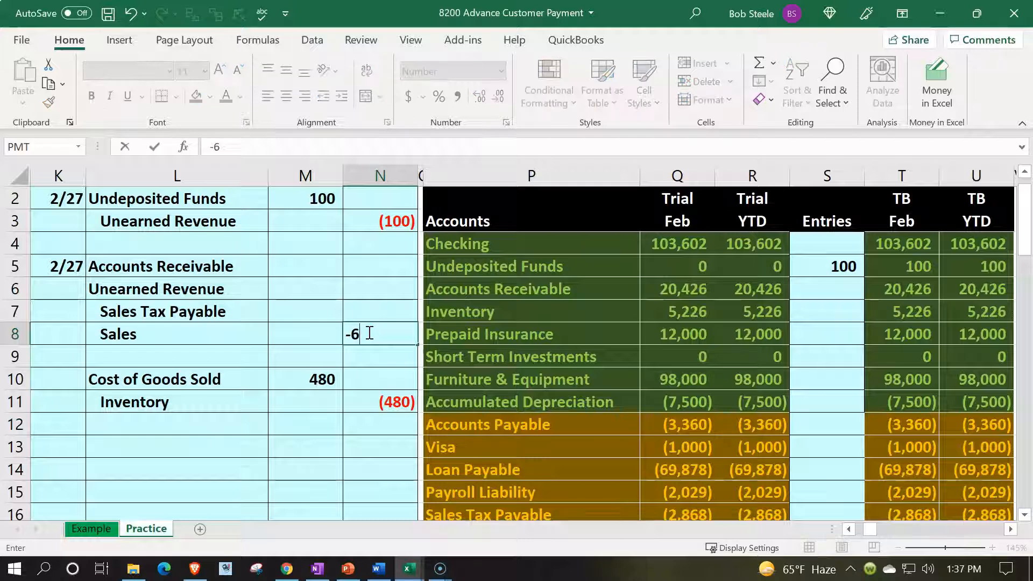
{"action": "key", "text": "Return"}
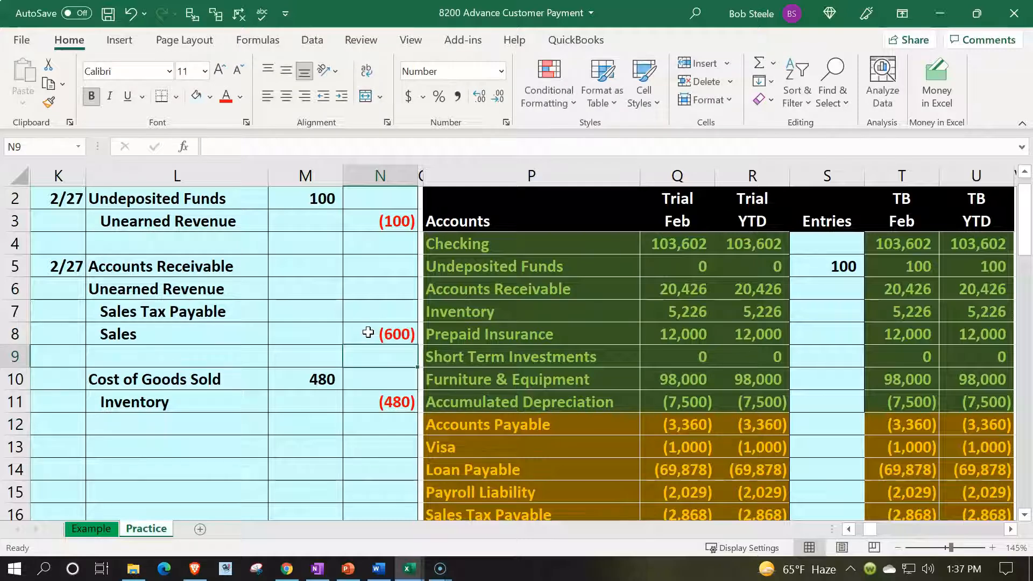
- Calculate the Sales Tax Payable credit in N7 as N8*.05
{"action": "key", "text": "Up"}
{"action": "key", "text": "Up"}
{"action": "type", "text": "="}
{"action": "left_click", "coordinate": [368, 332]}
{"action": "type", "text": "*.05"}
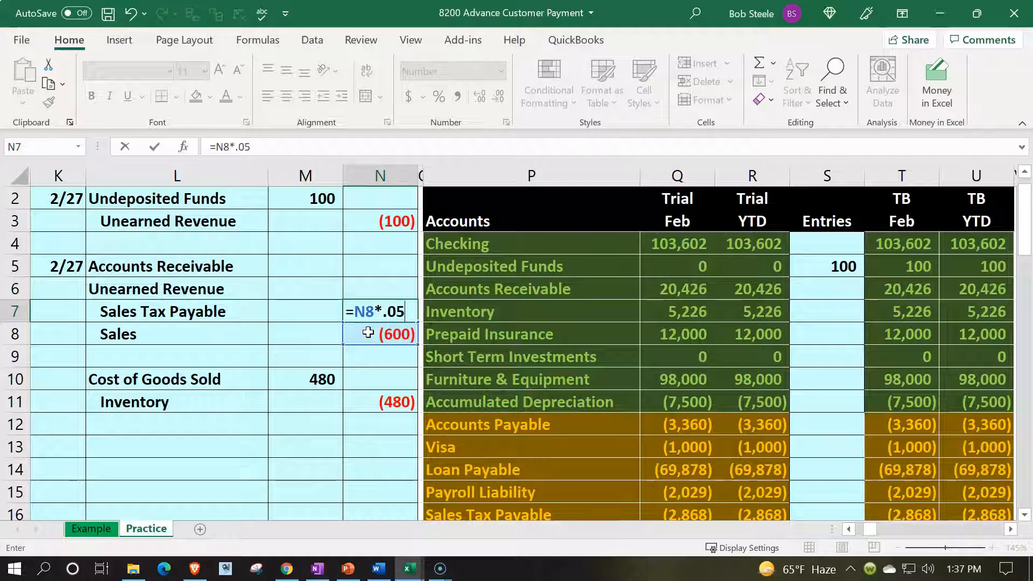
{"action": "key", "text": "Return"}
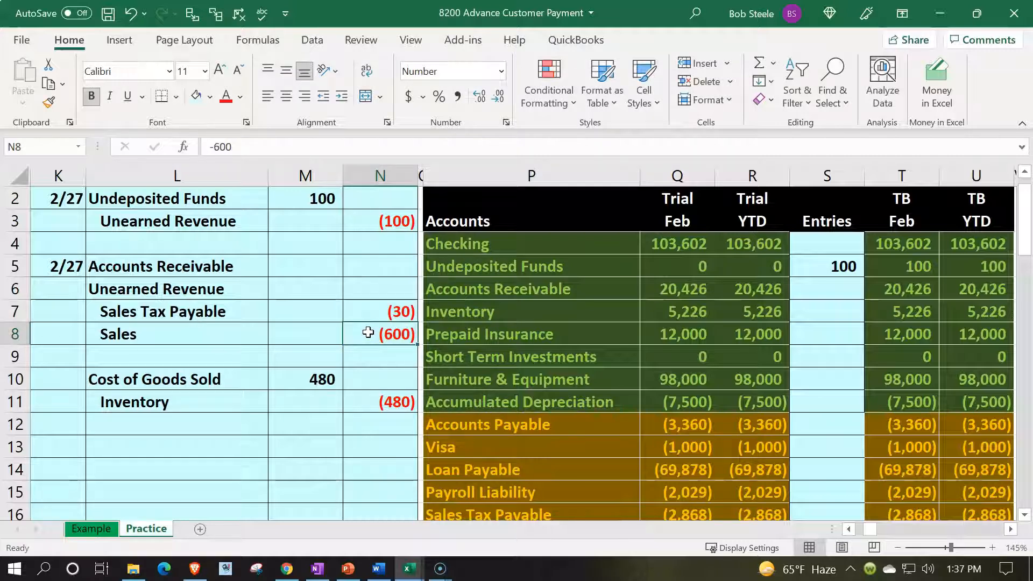
- Link the Unearned Revenue debit in M6 to the advance payment's Undeposited Funds debit in M2
{"action": "key", "text": "Up"}
{"action": "key", "text": "Up"}
{"action": "key", "text": "Left"}
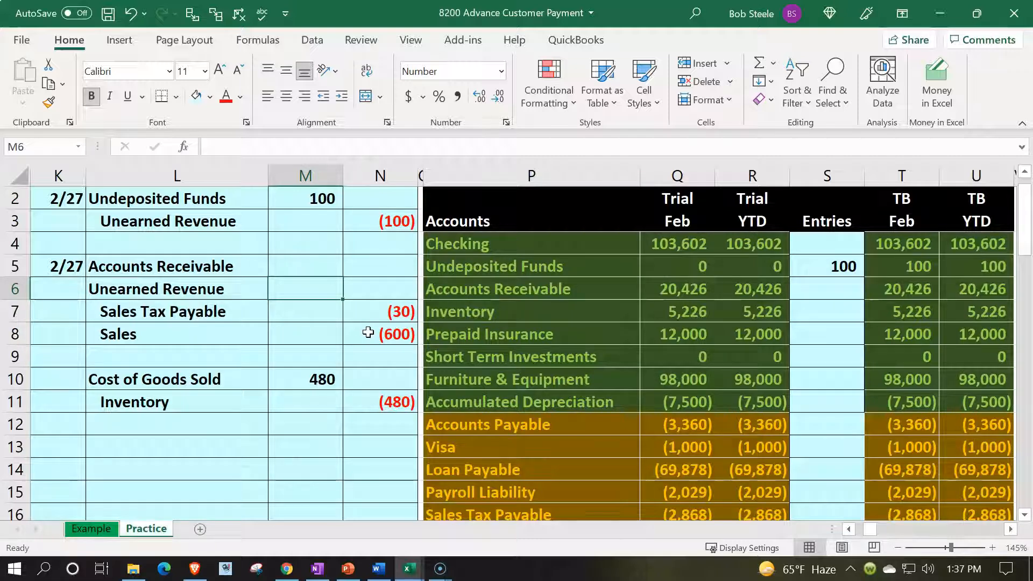
{"action": "type", "text": "="}
{"action": "key", "text": "Up"}
{"action": "key", "text": "Up"}
{"action": "key", "text": "Up"}
{"action": "key", "text": "Up"}
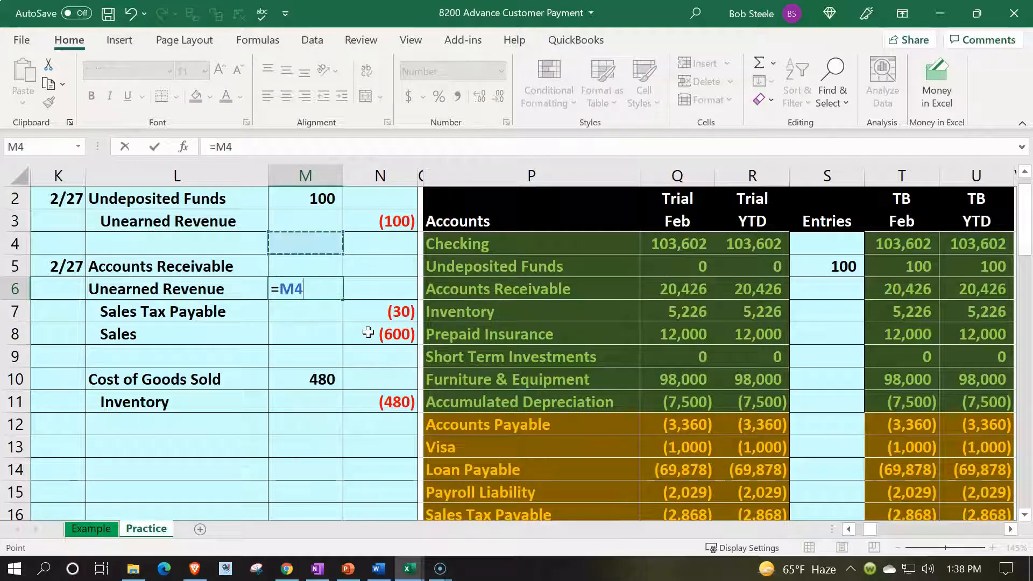
{"action": "key", "text": "Return"}
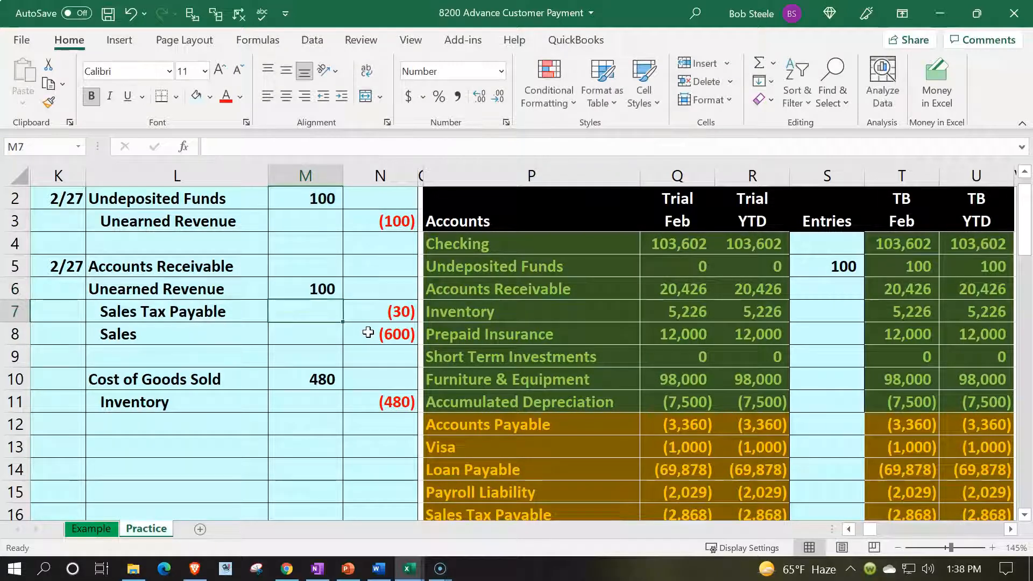
- Calculate the Accounts Receivable debit in M5 of the journal with the formula -SUM(M6:N8)
{"action": "key", "text": "Up"}
{"action": "key", "text": "Up"}
{"action": "left_click_drag", "start_coordinate": [381, 311], "coordinate": [380, 328]}
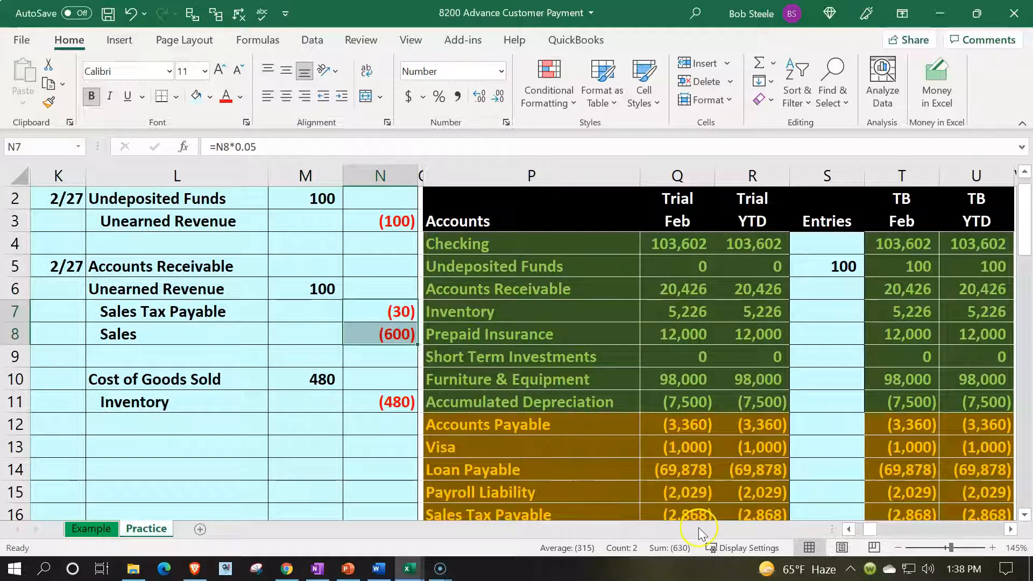
{"action": "left_click", "coordinate": [322, 269]}
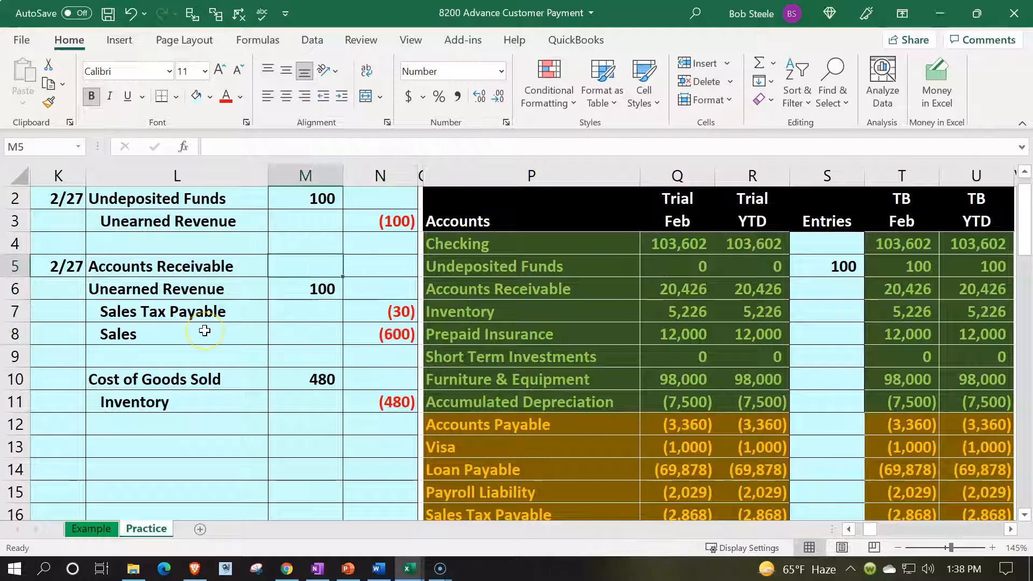
{"action": "type", "text": "-sum("}
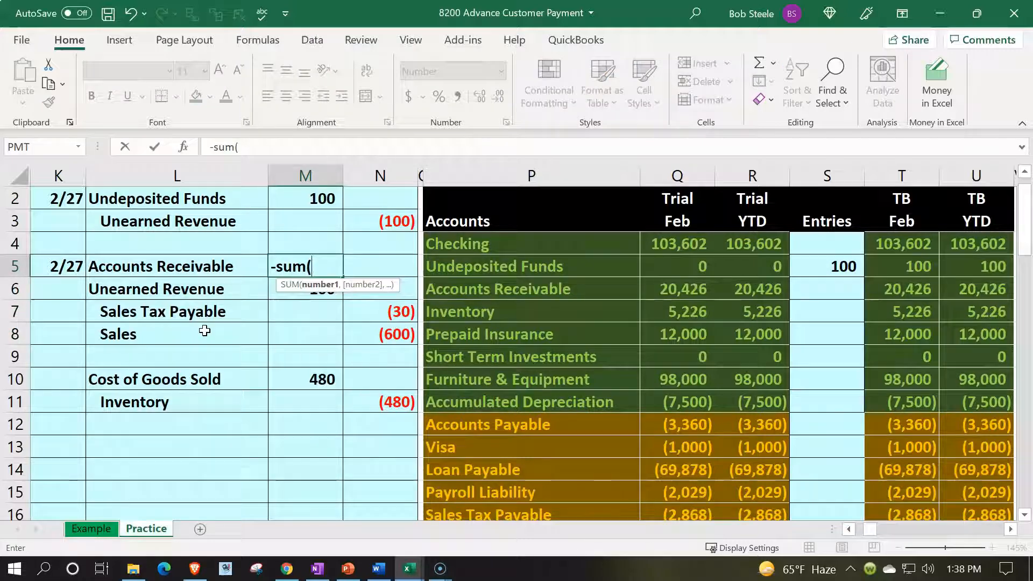
{"action": "key", "text": "Down"}
{"action": "key", "text": "shift+Right"}
{"action": "key", "text": "shift+Down"}
{"action": "key", "text": "shift+Down"}
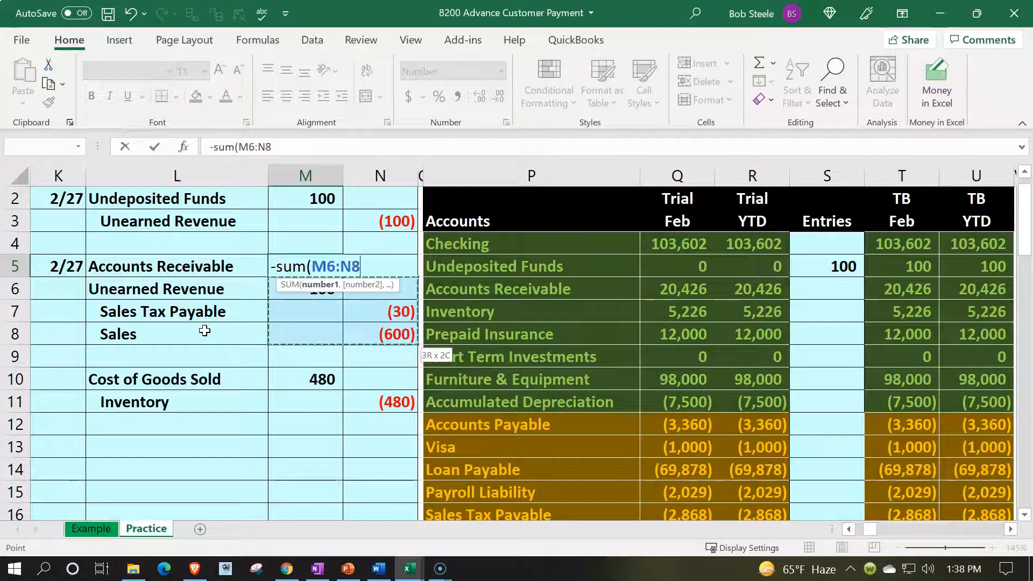
{"action": "key", "text": "Return"}
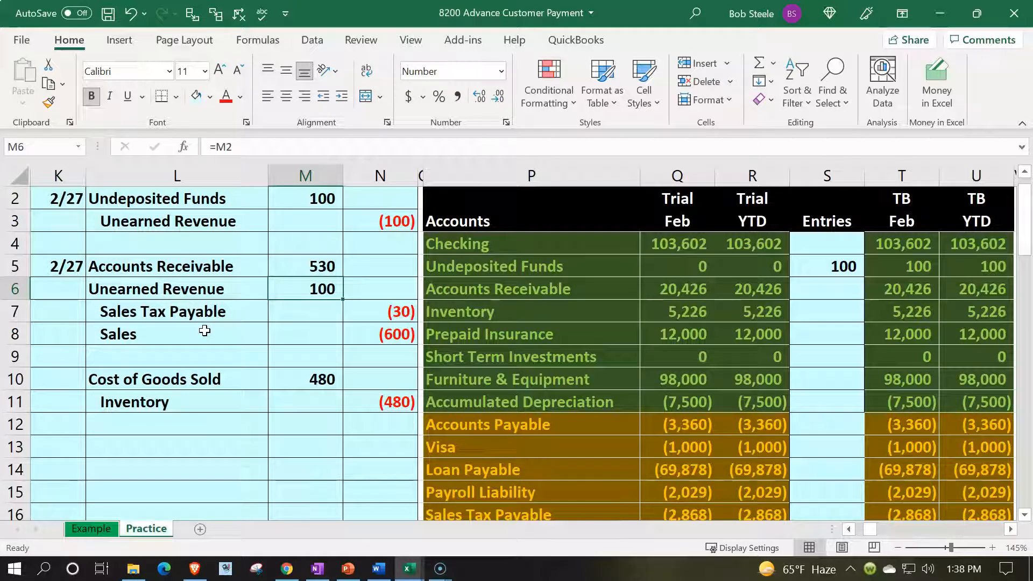
- Compare the invoice entry's Unearned Revenue debit with the Unearned Revenue and Accounts Receivable lines of the trial balance
{"action": "left_click_drag", "start_coordinate": [218, 288], "coordinate": [292, 290]}
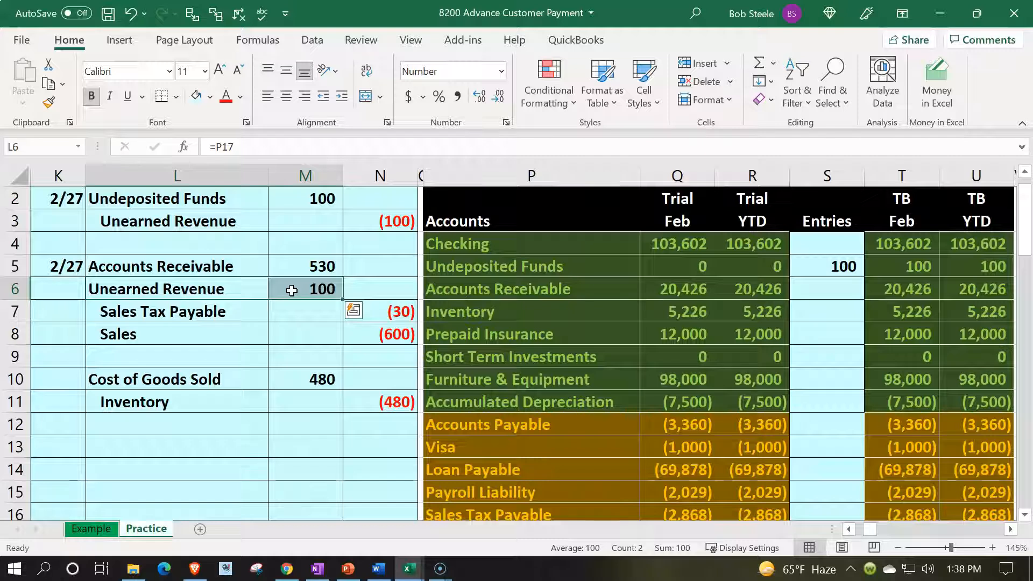
{"action": "scroll", "coordinate": [291, 291], "scroll_direction": "down", "scroll_amount": 1}
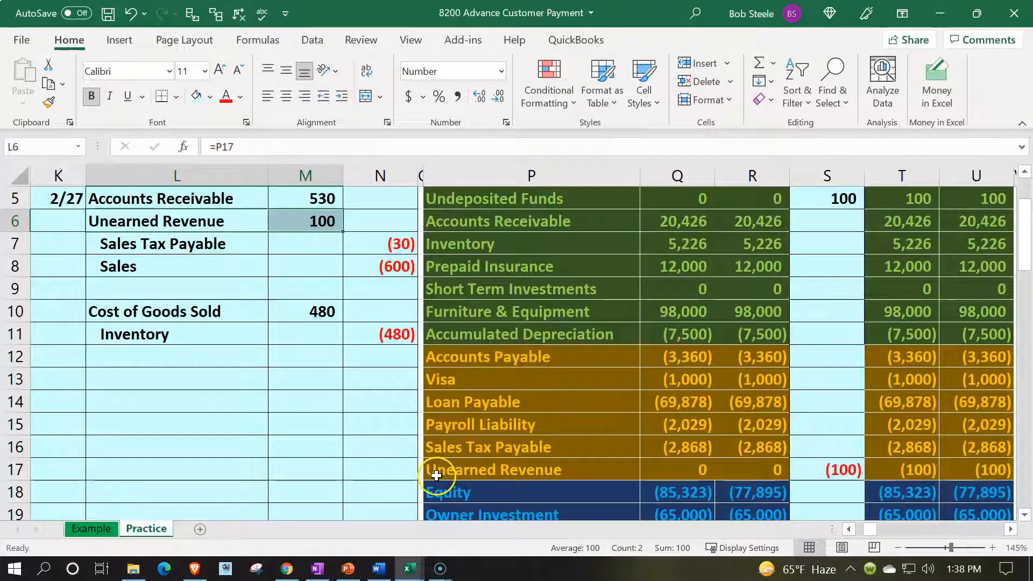
{"action": "left_click", "coordinate": [437, 472]}
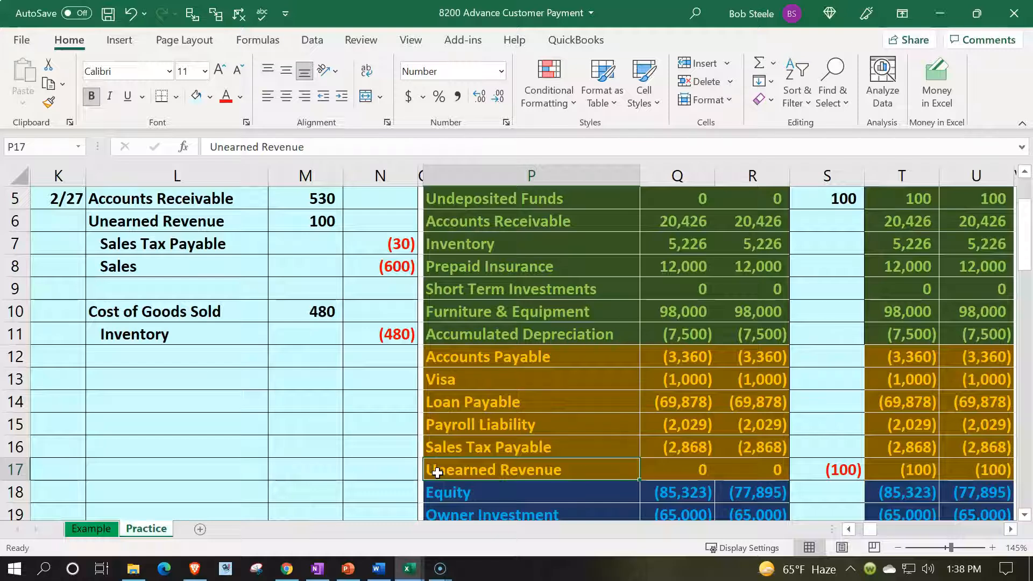
{"action": "scroll", "coordinate": [369, 472], "scroll_direction": "up", "scroll_amount": 1}
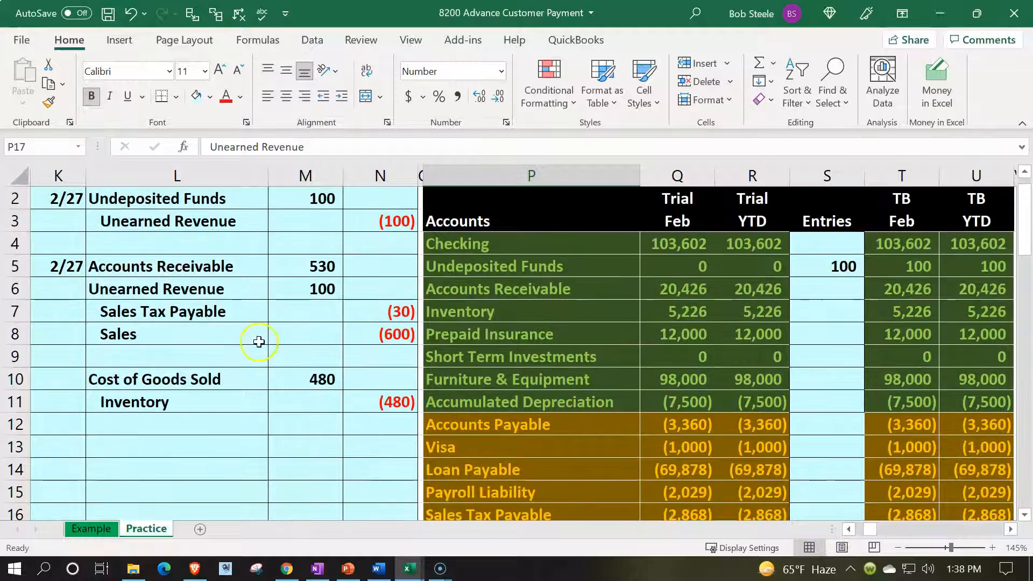
{"action": "left_click", "coordinate": [237, 287]}
{"action": "left_click", "coordinate": [278, 286], "text": "shift"}
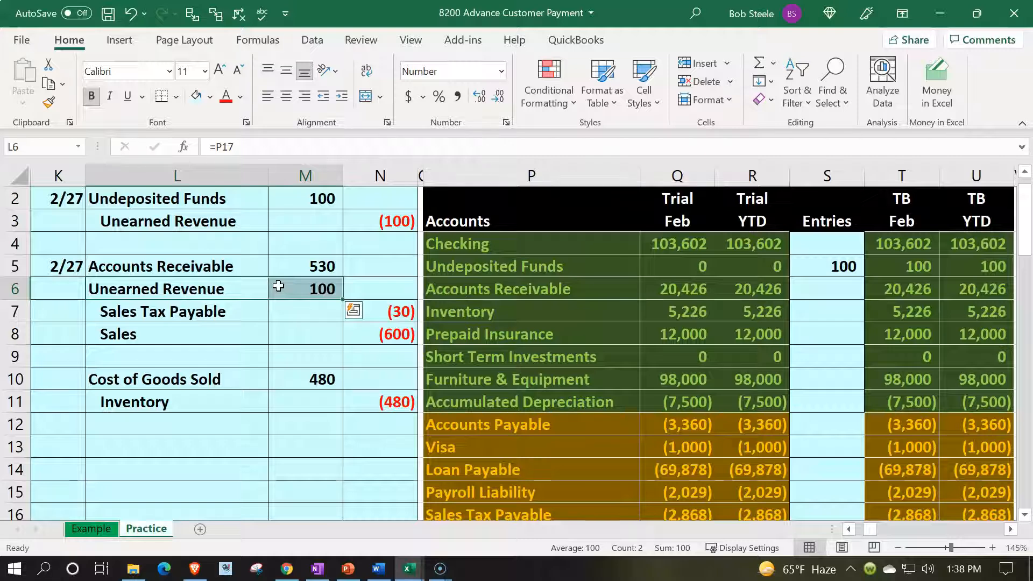
{"action": "scroll", "coordinate": [278, 286], "scroll_direction": "down", "scroll_amount": 1}
{"action": "left_click", "coordinate": [555, 474]}
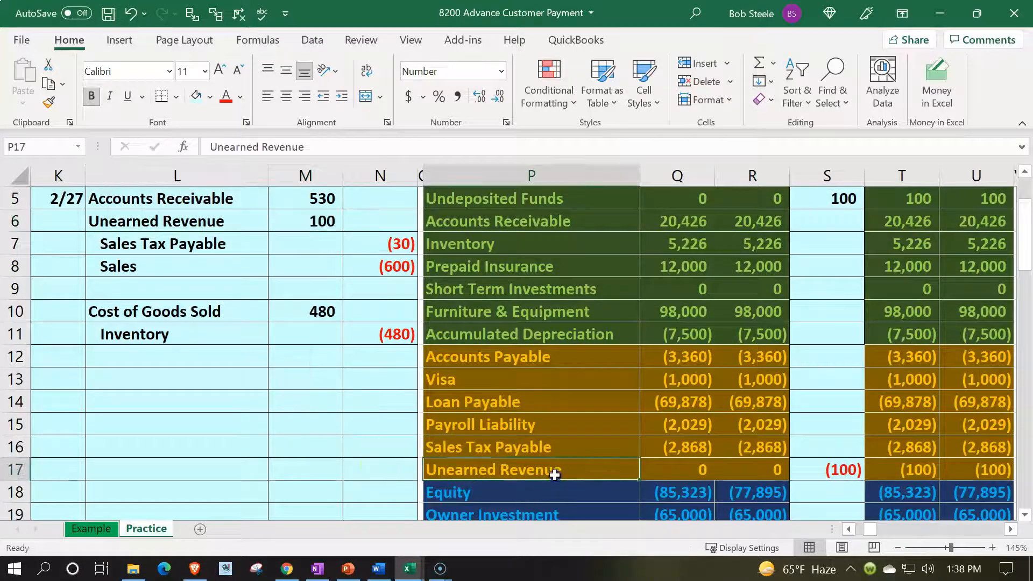
{"action": "left_click", "coordinate": [929, 466]}
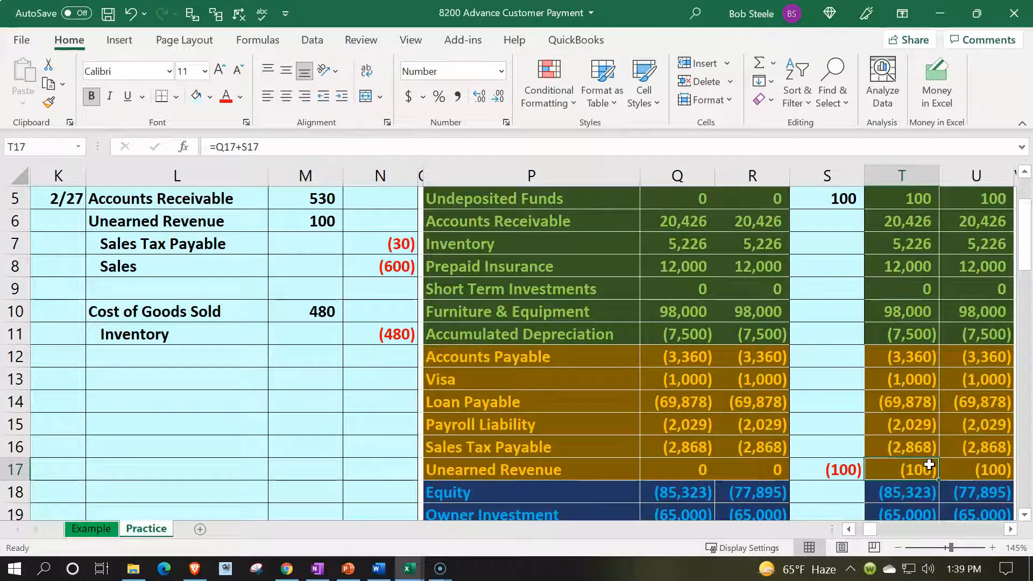
{"action": "scroll", "coordinate": [930, 466], "scroll_direction": "up", "scroll_amount": 1}
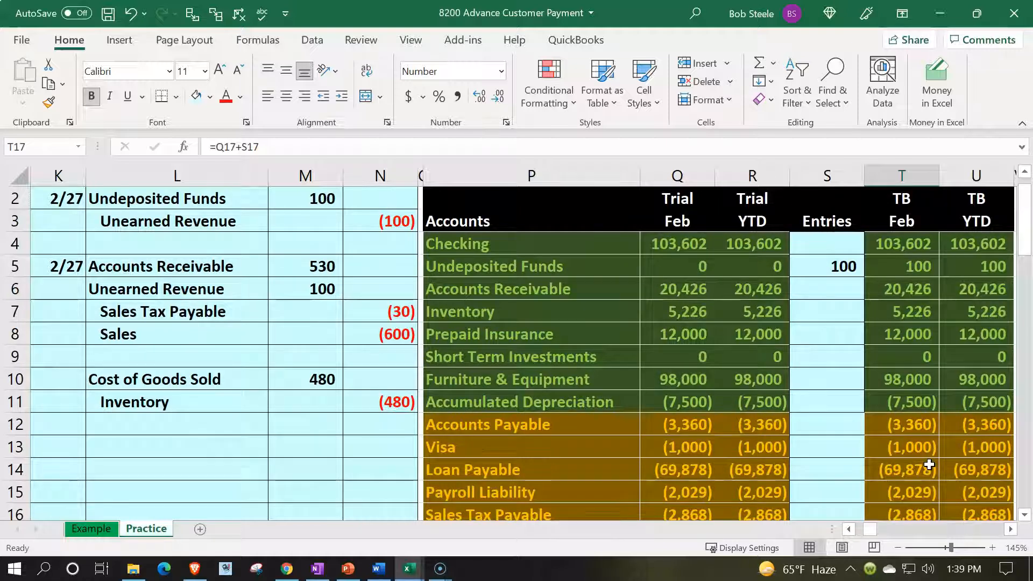
{"action": "left_click", "coordinate": [585, 298]}
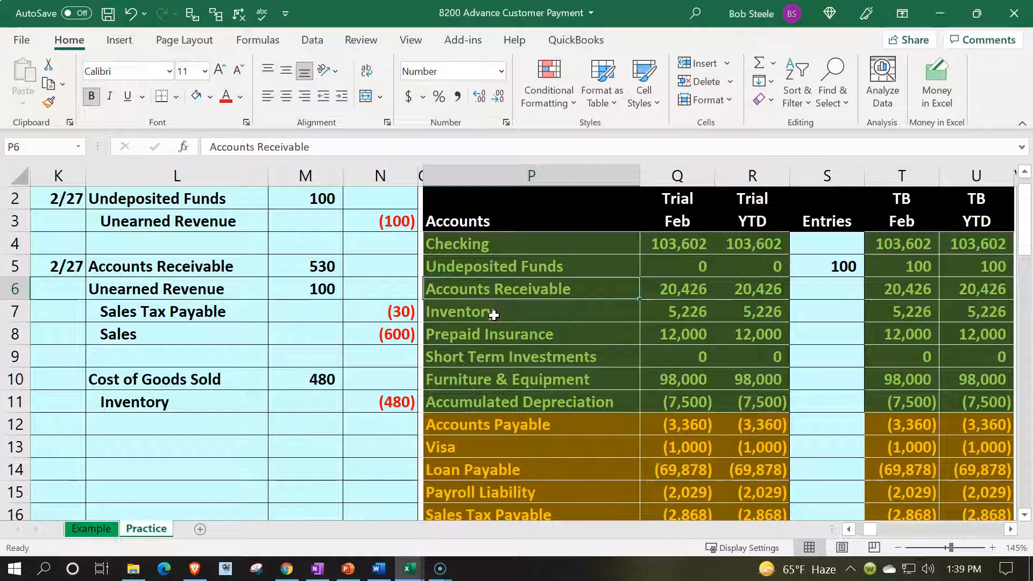
{"action": "scroll", "coordinate": [494, 315], "scroll_direction": "down", "scroll_amount": 2}
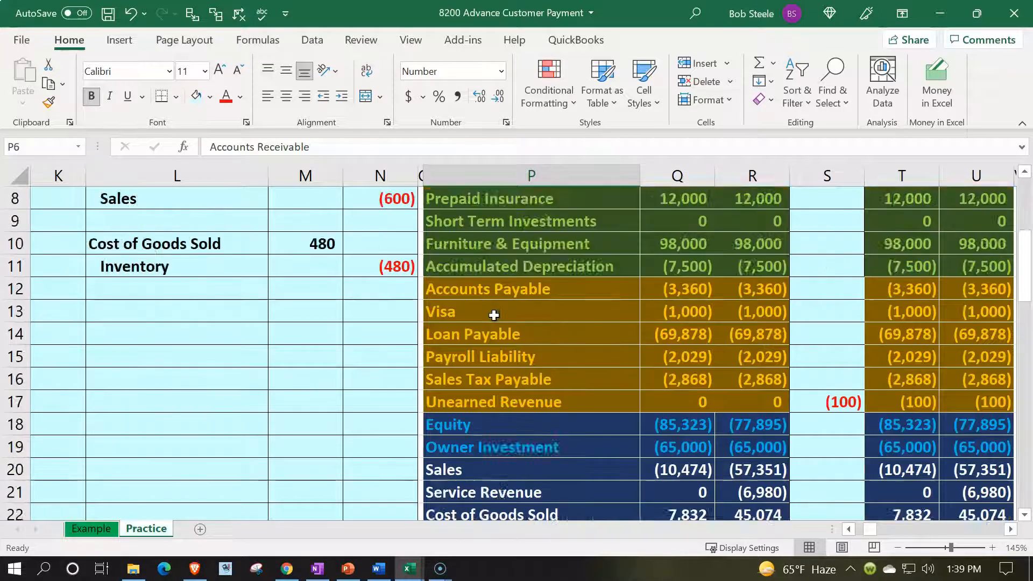
{"action": "scroll", "coordinate": [337, 316], "scroll_direction": "up", "scroll_amount": 2}
- Post the Accounts Receivable debit to the trial balance by linking entries cell S6 to M5
{"action": "left_click", "coordinate": [209, 263]}
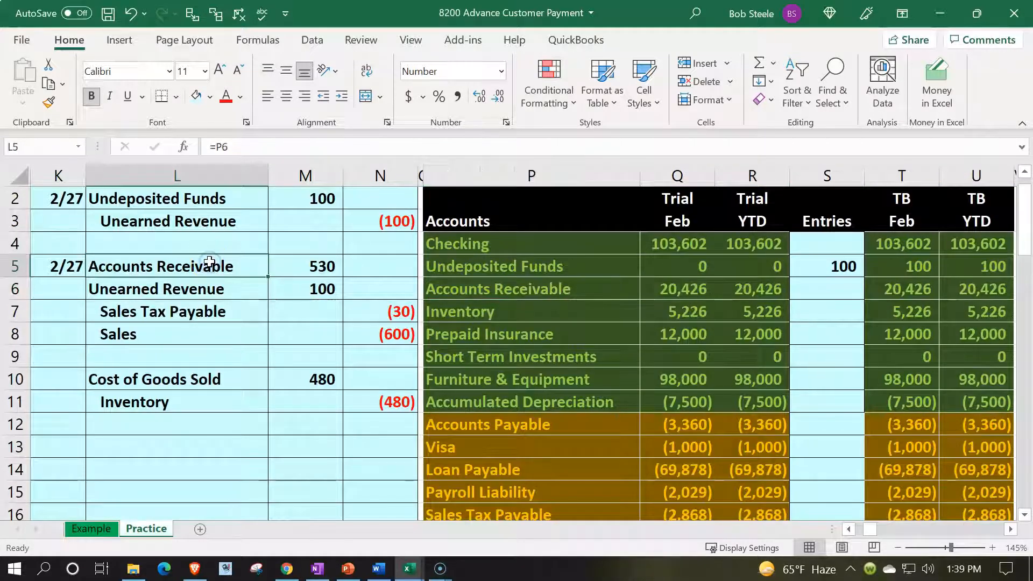
{"action": "key", "text": "Right"}
{"action": "key", "text": "Right"}
{"action": "key", "text": "Right"}
{"action": "key", "text": "Right"}
{"action": "key", "text": "Right"}
{"action": "key", "text": "Right"}
{"action": "key", "text": "Right"}
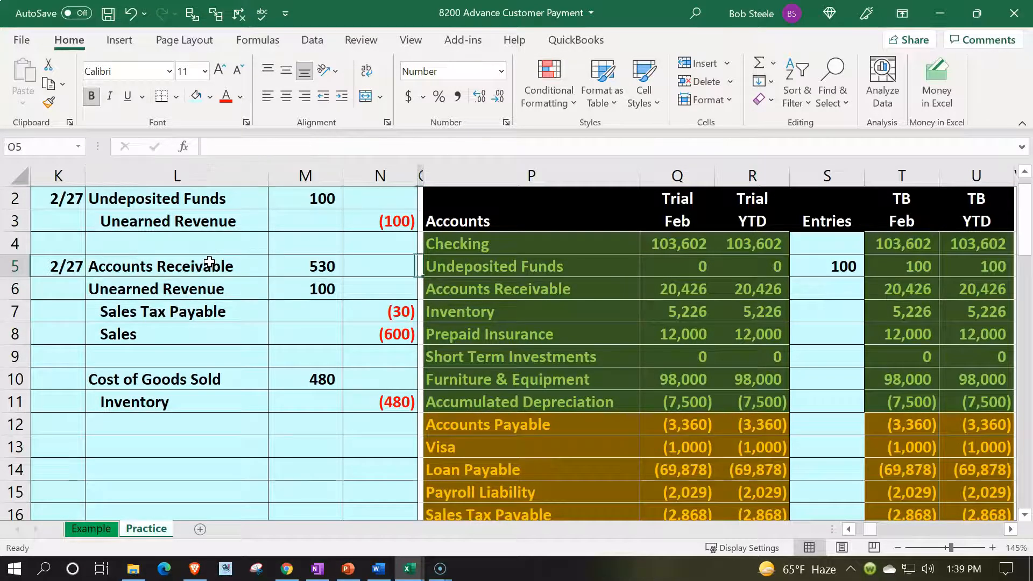
{"action": "key", "text": "Down"}
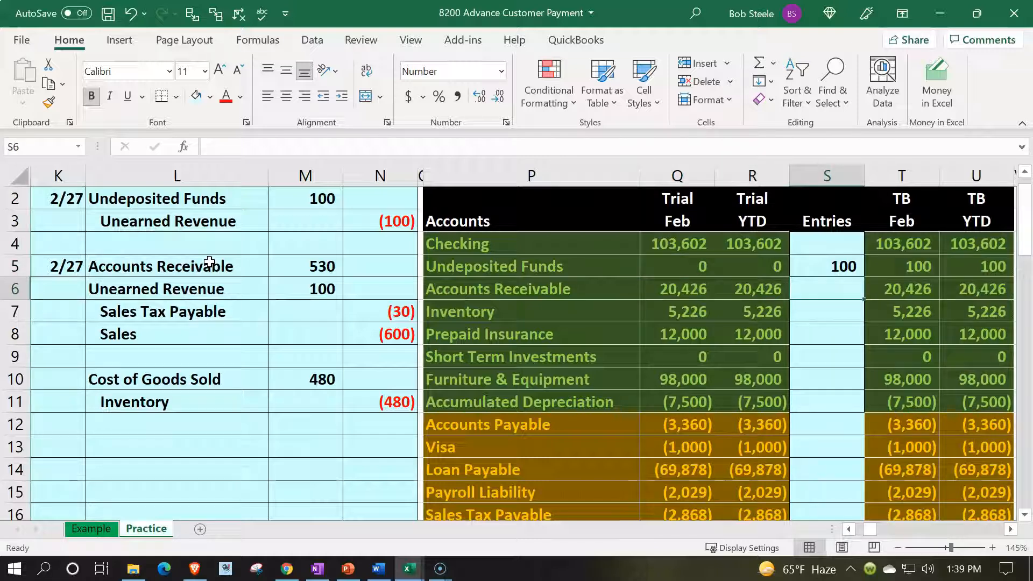
{"action": "type", "text": "="}
{"action": "key", "text": "Left"}
{"action": "key", "text": "Left"}
{"action": "key", "text": "Left"}
{"action": "key", "text": "Left"}
{"action": "key", "text": "Left"}
{"action": "key", "text": "Left"}
{"action": "key", "text": "Up"}
{"action": "key", "text": "Return"}
{"action": "key", "text": "Up"}
{"action": "key", "text": "Right"}
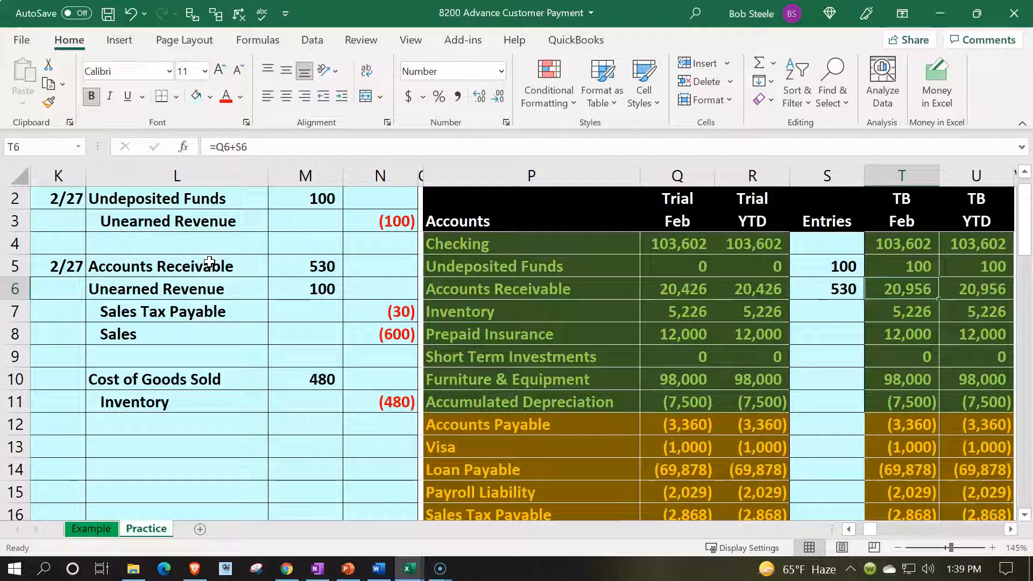
- Add the invoice's Unearned Revenue debit to the account's trial balance entry, making the formula in S17 =N3+M6
{"action": "left_click_drag", "start_coordinate": [209, 289], "coordinate": [306, 284]}
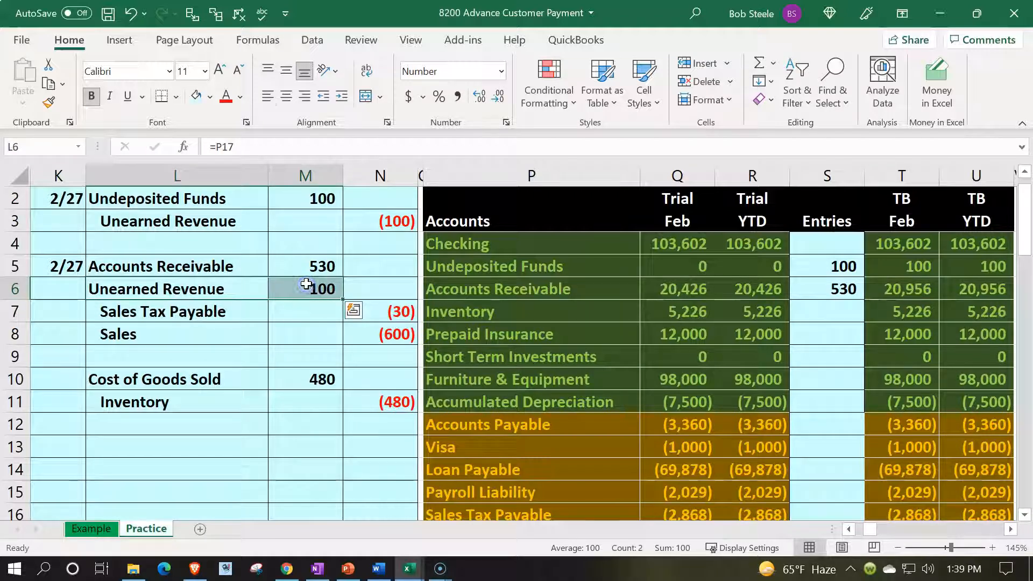
{"action": "key", "text": "Down"}
{"action": "key", "text": "Right"}
{"action": "key", "text": "Right"}
{"action": "key", "text": "Right"}
{"action": "key", "text": "Right"}
{"action": "key", "text": "Down"}
{"action": "key", "text": "Down"}
{"action": "key", "text": "Down"}
{"action": "key", "text": "Down"}
{"action": "key", "text": "Down"}
{"action": "key", "text": "Down"}
{"action": "key", "text": "Down"}
{"action": "key", "text": "Down"}
{"action": "key", "text": "Down"}
{"action": "key", "text": "Down"}
{"action": "key", "text": "Down"}
{"action": "key", "text": "Down"}
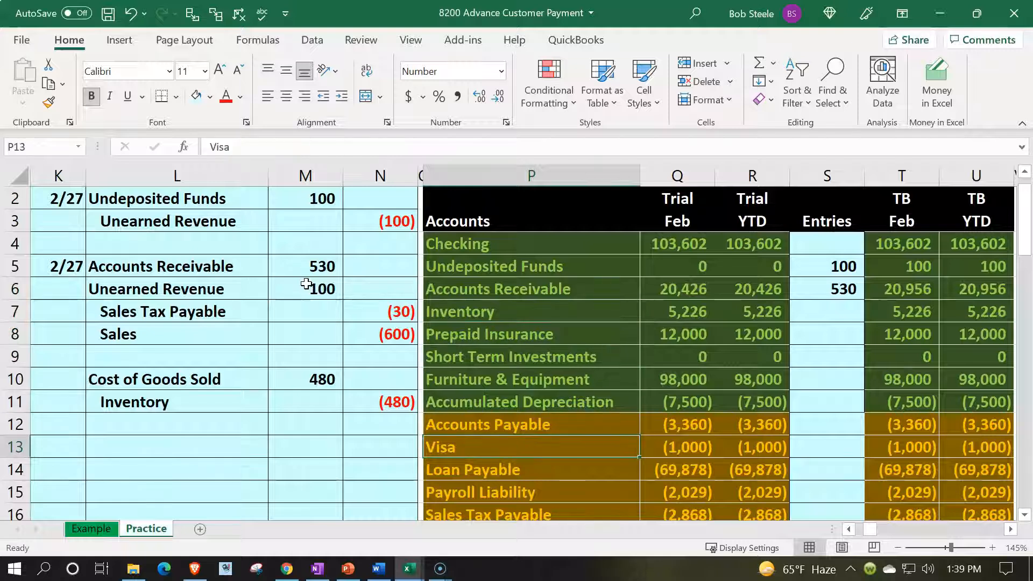
{"action": "key", "text": "Right"}
{"action": "key", "text": "Right"}
{"action": "key", "text": "Right"}
{"action": "key", "text": "Up"}
{"action": "key", "text": "Up"}
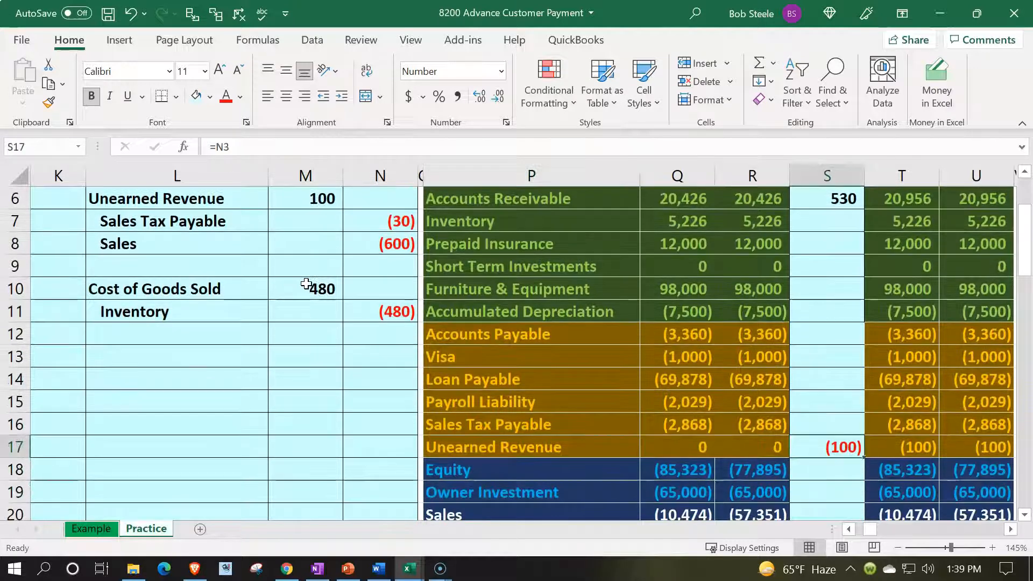
{"action": "key", "text": "F2"}
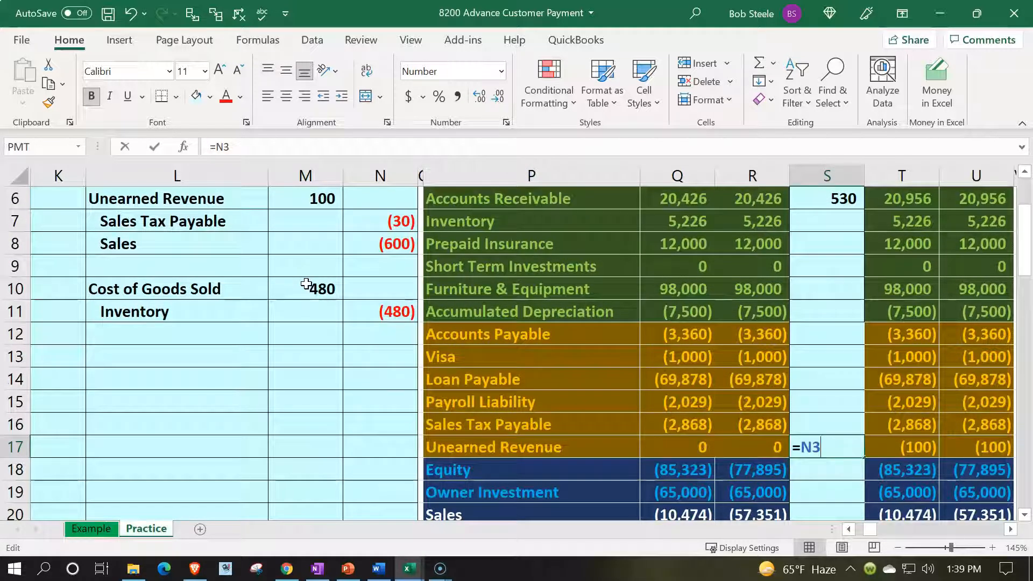
{"action": "type", "text": "+"}
{"action": "key", "text": "Left"}
{"action": "key", "text": "Left"}
{"action": "key", "text": "Left"}
{"action": "key", "text": "Left"}
{"action": "key", "text": "Left"}
{"action": "key", "text": "Up"}
{"action": "key", "text": "Up"}
{"action": "key", "text": "Up"}
{"action": "key", "text": "Up"}
{"action": "key", "text": "Up"}
{"action": "key", "text": "Up"}
{"action": "key", "text": "Up"}
{"action": "key", "text": "Up"}
{"action": "key", "text": "Up"}
{"action": "key", "text": "Up"}
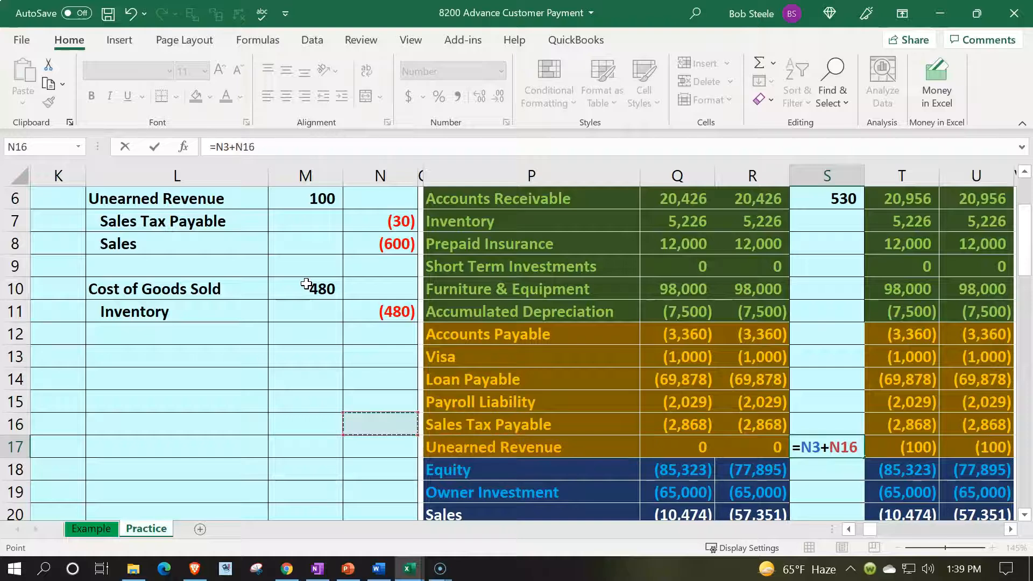
{"action": "key", "text": "Up"}
{"action": "key", "text": "Up"}
{"action": "key", "text": "Left"}
{"action": "key", "text": "Down"}
{"action": "key", "text": "Return"}
- Post the Sales Tax Payable credit to the trial balance by linking entries cell S16 to N7
{"action": "left_click_drag", "start_coordinate": [254, 250], "coordinate": [365, 233]}
{"action": "key", "text": "Down"}
{"action": "key", "text": "Down"}
{"action": "key", "text": "Down"}
{"action": "key", "text": "Down"}
{"action": "key", "text": "Down"}
{"action": "key", "text": "Down"}
{"action": "key", "text": "Down"}
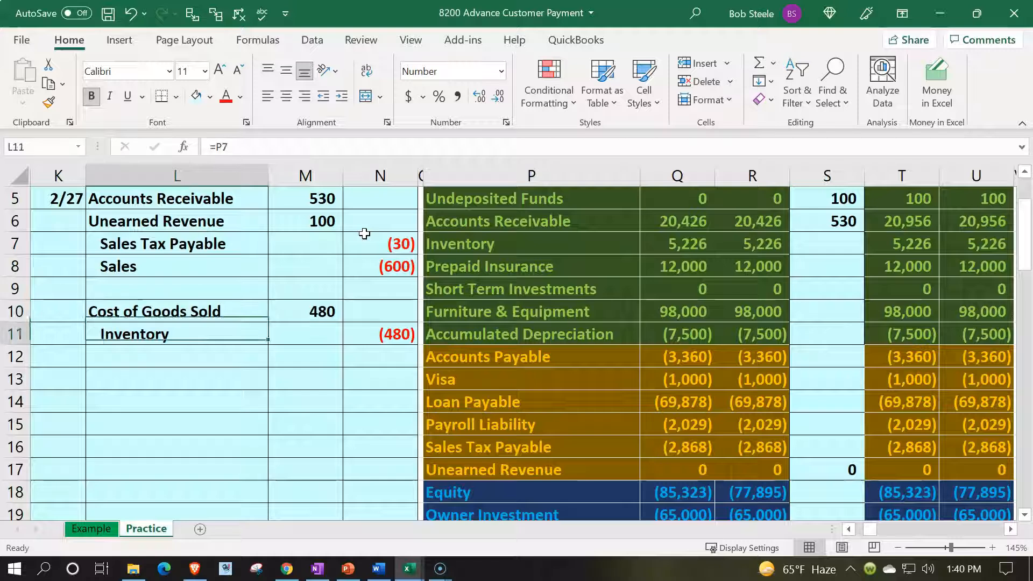
{"action": "key", "text": "Right"}
{"action": "key", "text": "Right"}
{"action": "key", "text": "Right"}
{"action": "key", "text": "Right"}
{"action": "key", "text": "Right"}
{"action": "key", "text": "Right"}
{"action": "key", "text": "Right"}
{"action": "key", "text": "Down"}
{"action": "key", "text": "Down"}
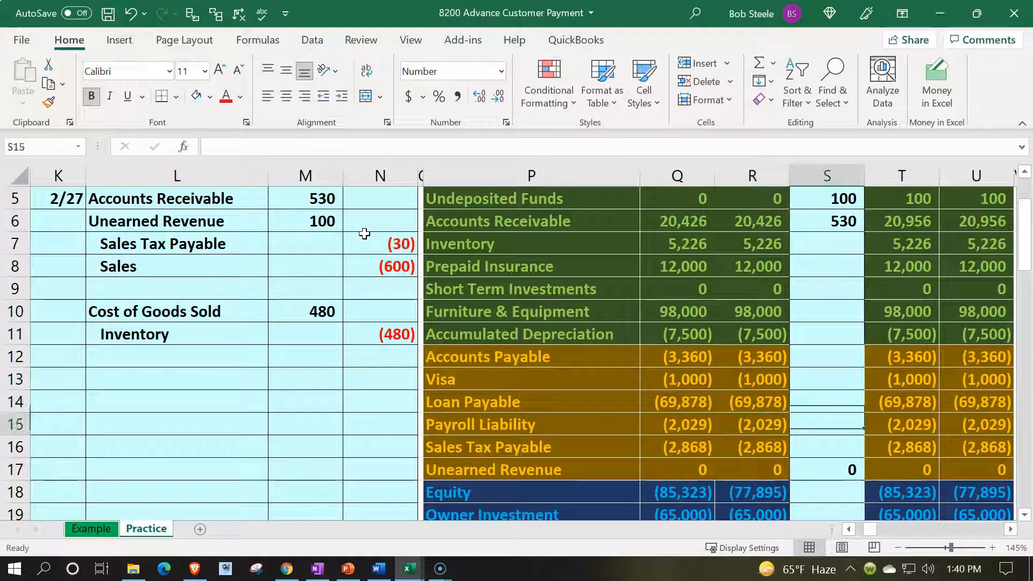
{"action": "type", "text": "="}
{"action": "key", "text": "Left"}
{"action": "key", "text": "Left"}
{"action": "key", "text": "Left"}
{"action": "key", "text": "Left"}
{"action": "key", "text": "Left"}
{"action": "key", "text": "Up"}
{"action": "key", "text": "Up"}
{"action": "key", "text": "Up"}
{"action": "key", "text": "Up"}
{"action": "key", "text": "Up"}
{"action": "key", "text": "Up"}
{"action": "key", "text": "Up"}
{"action": "key", "text": "Up"}
{"action": "key", "text": "Up"}
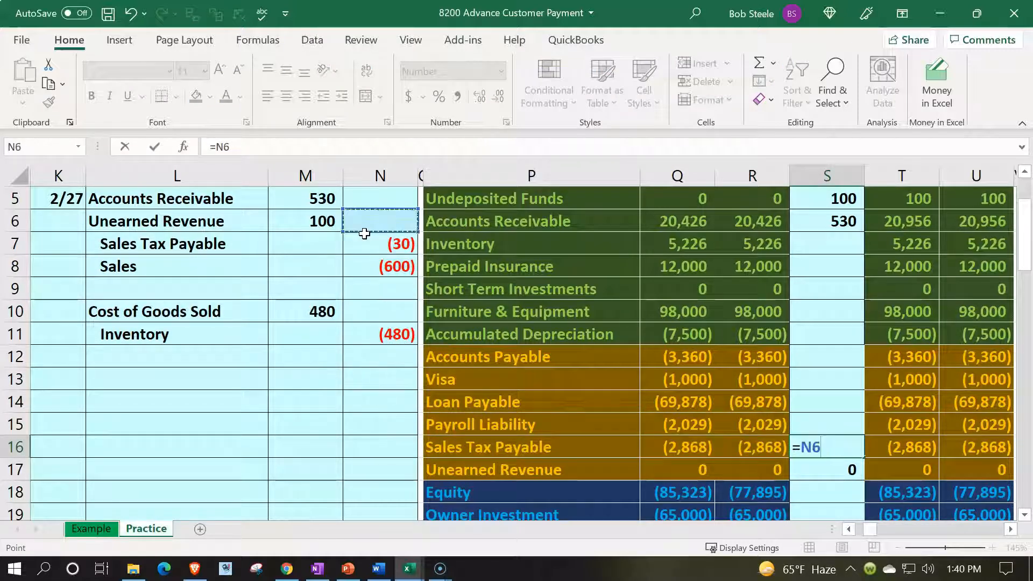
{"action": "key", "text": "Return"}
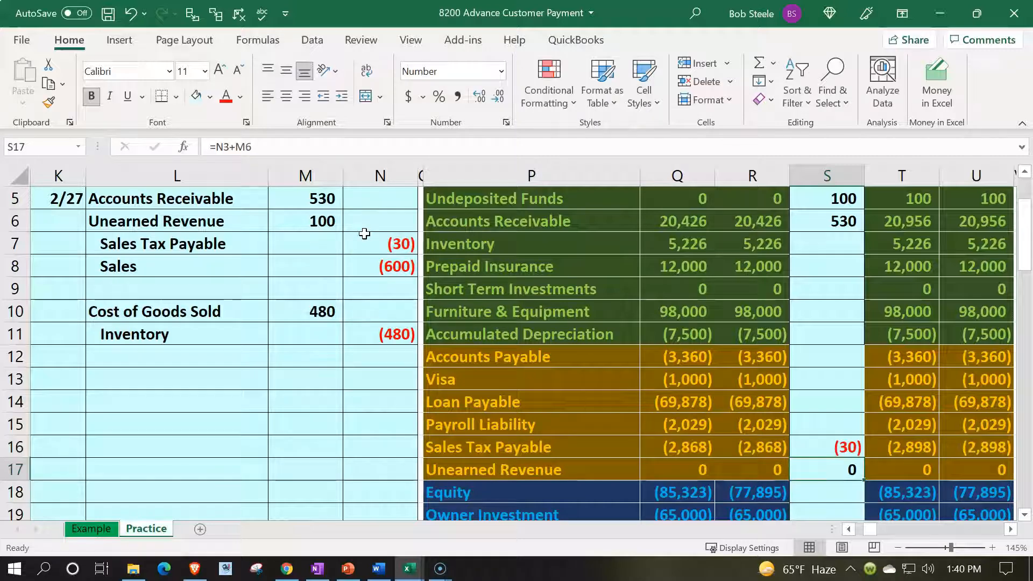
{"action": "key", "text": "Up"}
{"action": "key", "text": "Right"}
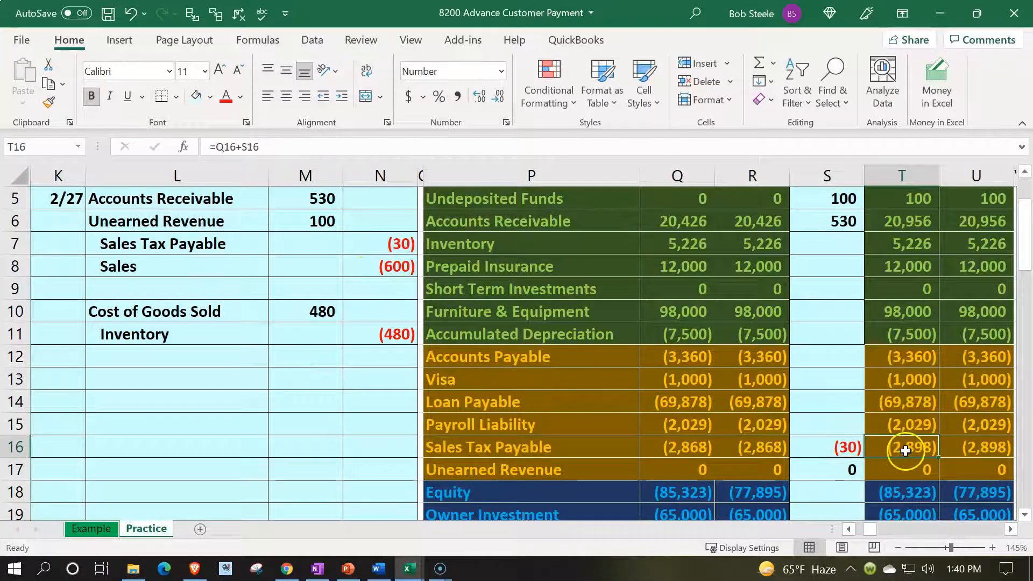
- Post the Sales credit to the trial balance by linking entries cell S20 to N8, and check the updated Sales balances
{"action": "left_click_drag", "start_coordinate": [253, 262], "coordinate": [346, 260]}
{"action": "scroll", "coordinate": [406, 434], "scroll_direction": "down", "scroll_amount": 2}
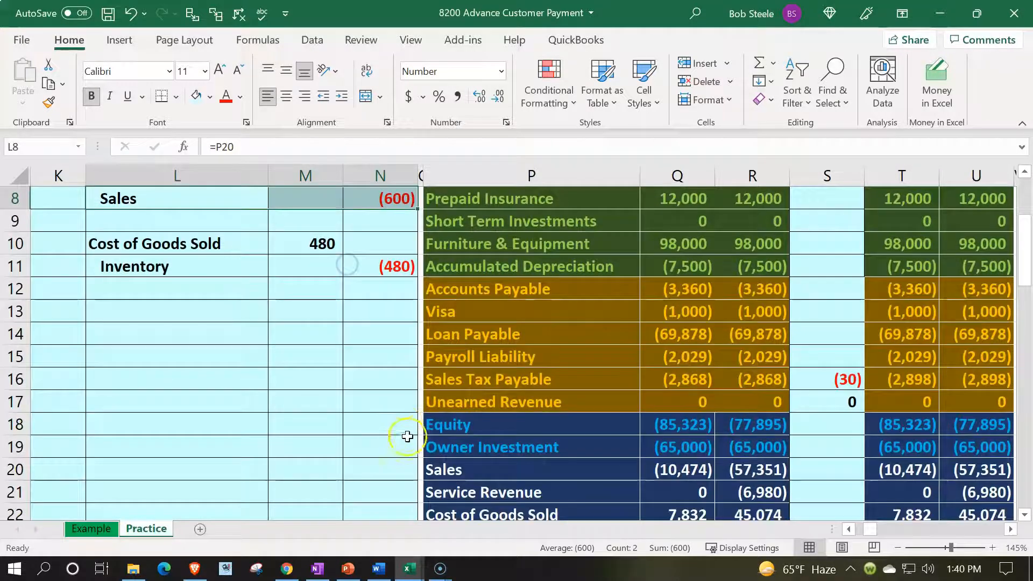
{"action": "left_click", "coordinate": [467, 412]}
{"action": "key", "text": "Right"}
{"action": "key", "text": "Right"}
{"action": "key", "text": "Right"}
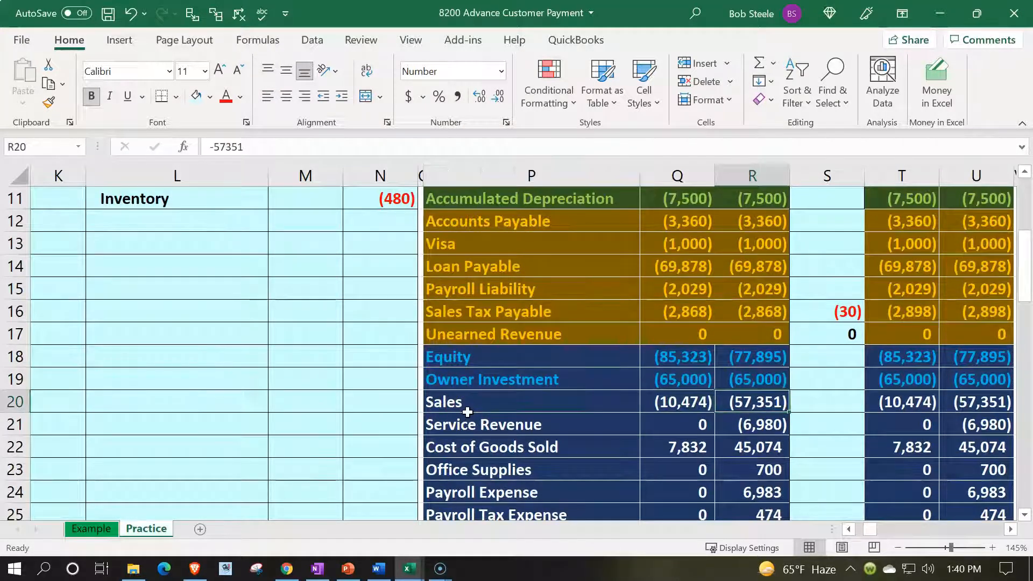
{"action": "type", "text": "="}
{"action": "key", "text": "Left"}
{"action": "key", "text": "Left"}
{"action": "key", "text": "Left"}
{"action": "key", "text": "Left"}
{"action": "key", "text": "Left"}
{"action": "key", "text": "Up"}
{"action": "key", "text": "Up"}
{"action": "key", "text": "Up"}
{"action": "key", "text": "Up"}
{"action": "key", "text": "Up"}
{"action": "key", "text": "Up"}
{"action": "key", "text": "Up"}
{"action": "key", "text": "Up"}
{"action": "key", "text": "Up"}
{"action": "key", "text": "Up"}
{"action": "key", "text": "Up"}
{"action": "key", "text": "Up"}
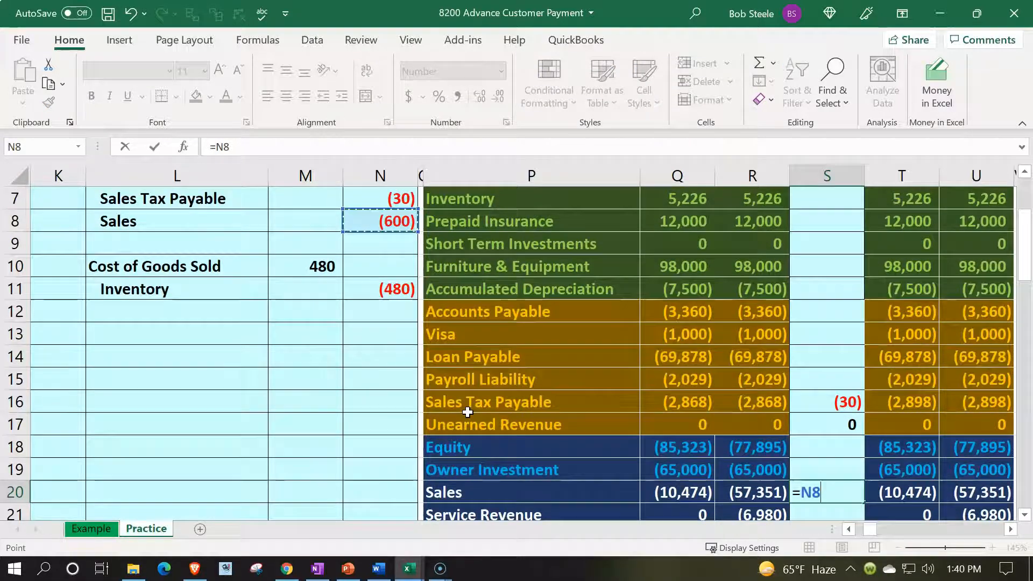
{"action": "key", "text": "Return"}
{"action": "key", "text": "Down"}
{"action": "key", "text": "Down"}
{"action": "key", "text": "Down"}
{"action": "key", "text": "Down"}
{"action": "key", "text": "Down"}
{"action": "key", "text": "Down"}
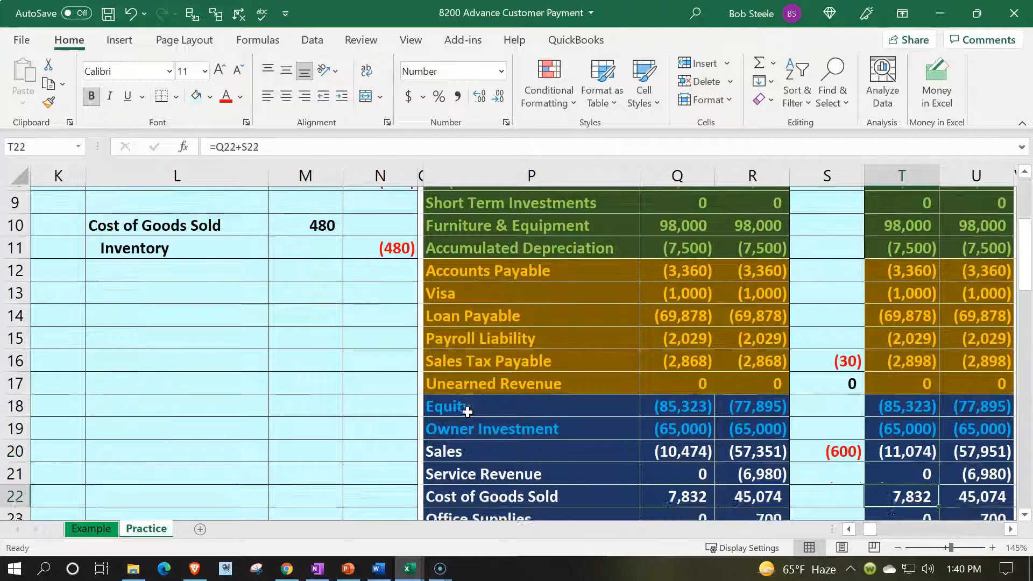
{"action": "key", "text": "Up"}
{"action": "key", "text": "Up"}
{"action": "key", "text": "Up"}
{"action": "key", "text": "Up"}
{"action": "key", "text": "Up"}
{"action": "key", "text": "Up"}
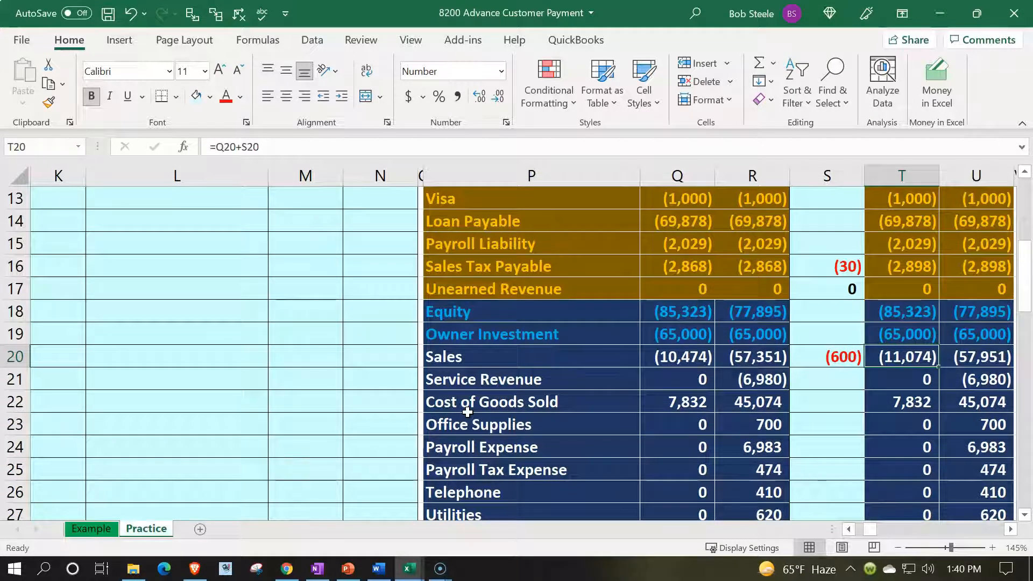
{"action": "key", "text": "Right"}
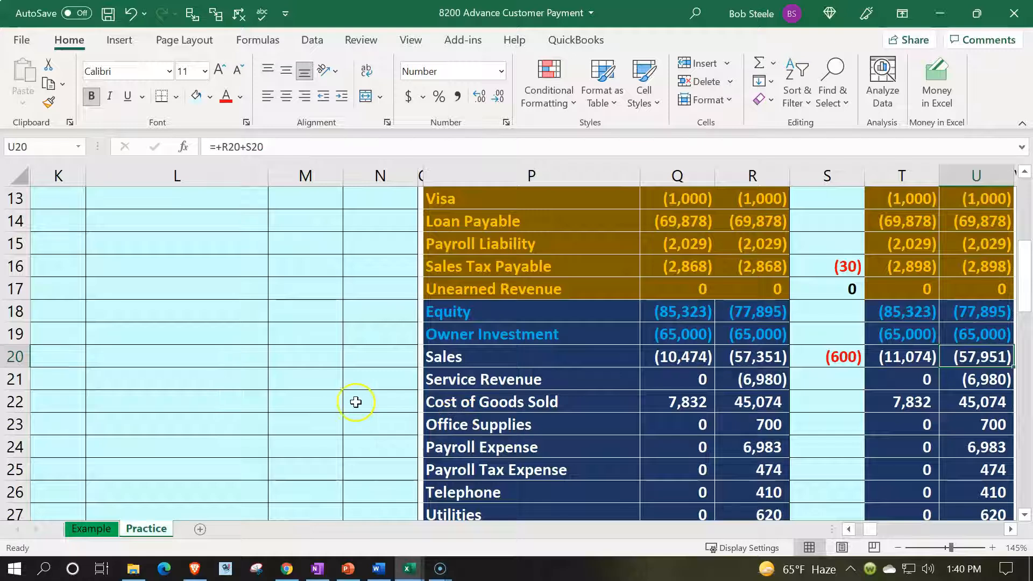
- Post the Cost of Goods Sold debit to the trial balance by linking entries cell S22 to M10, and check the updated balances
{"action": "scroll", "coordinate": [305, 400], "scroll_direction": "up", "scroll_amount": 3}
{"action": "left_click_drag", "start_coordinate": [217, 356], "coordinate": [346, 355]}
{"action": "left_click_drag", "start_coordinate": [191, 324], "coordinate": [298, 334]}
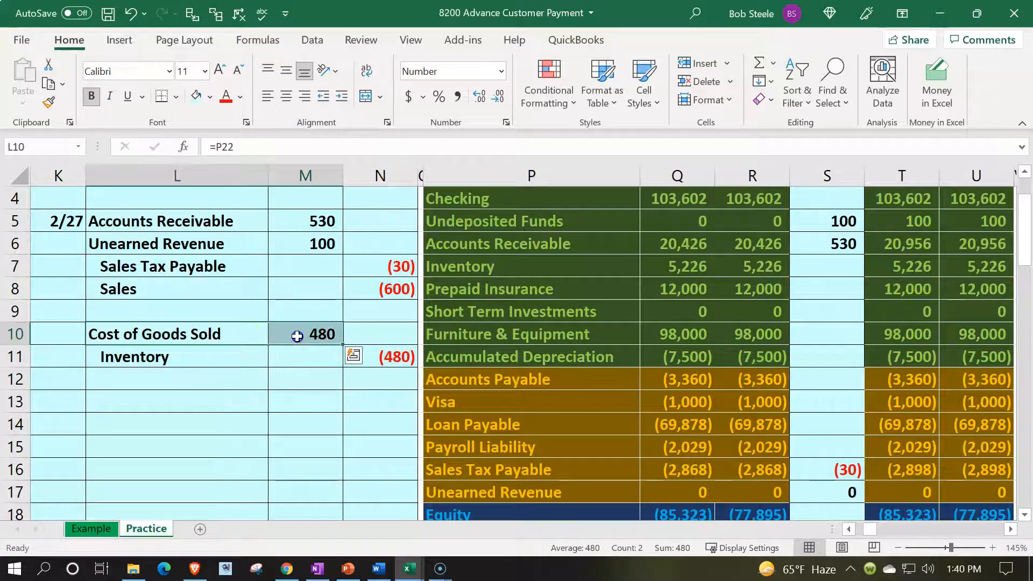
{"action": "scroll", "coordinate": [297, 335], "scroll_direction": "down", "scroll_amount": 3}
{"action": "left_click", "coordinate": [484, 409]}
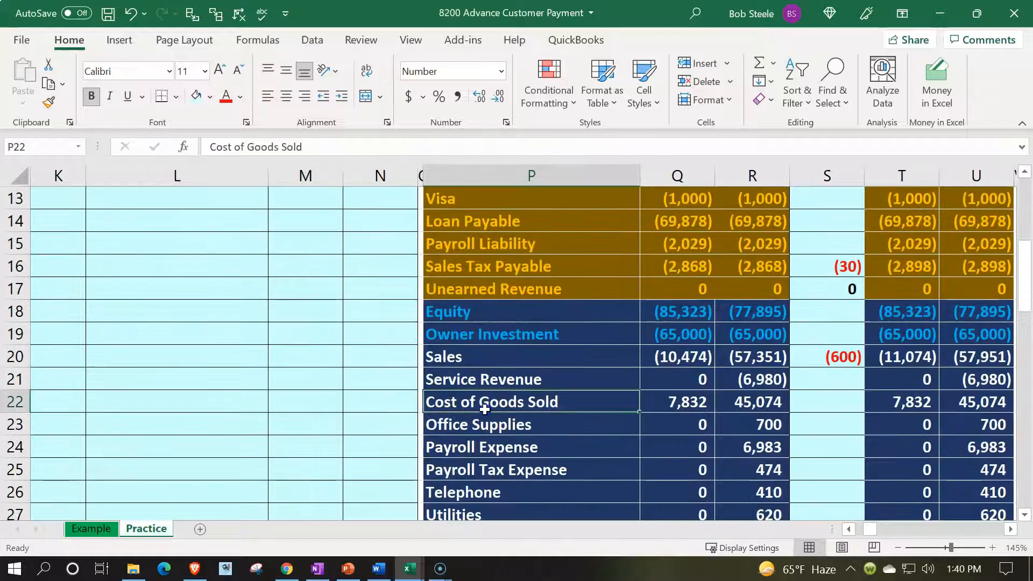
{"action": "key", "text": "Right"}
{"action": "key", "text": "Right"}
{"action": "key", "text": "Right"}
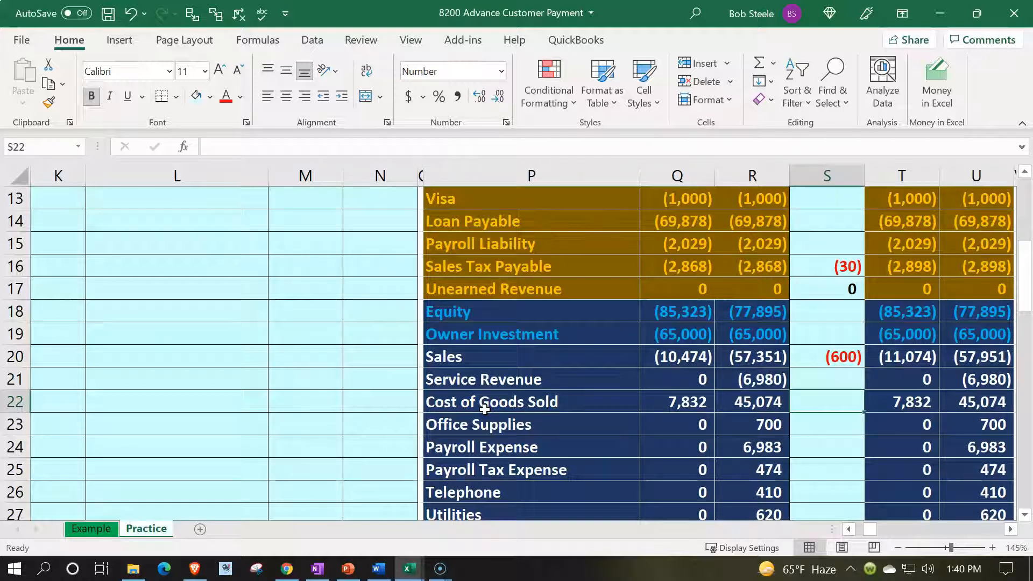
{"action": "type", "text": "="}
{"action": "key", "text": "Left"}
{"action": "key", "text": "Left"}
{"action": "key", "text": "Left"}
{"action": "key", "text": "Left"}
{"action": "key", "text": "Left"}
{"action": "key", "text": "Up"}
{"action": "key", "text": "Up"}
{"action": "key", "text": "Up"}
{"action": "key", "text": "Up"}
{"action": "key", "text": "Up"}
{"action": "key", "text": "Up"}
{"action": "key", "text": "Up"}
{"action": "key", "text": "Up"}
{"action": "key", "text": "Up"}
{"action": "key", "text": "Up"}
{"action": "key", "text": "Up"}
{"action": "key", "text": "Up"}
{"action": "key", "text": "Up"}
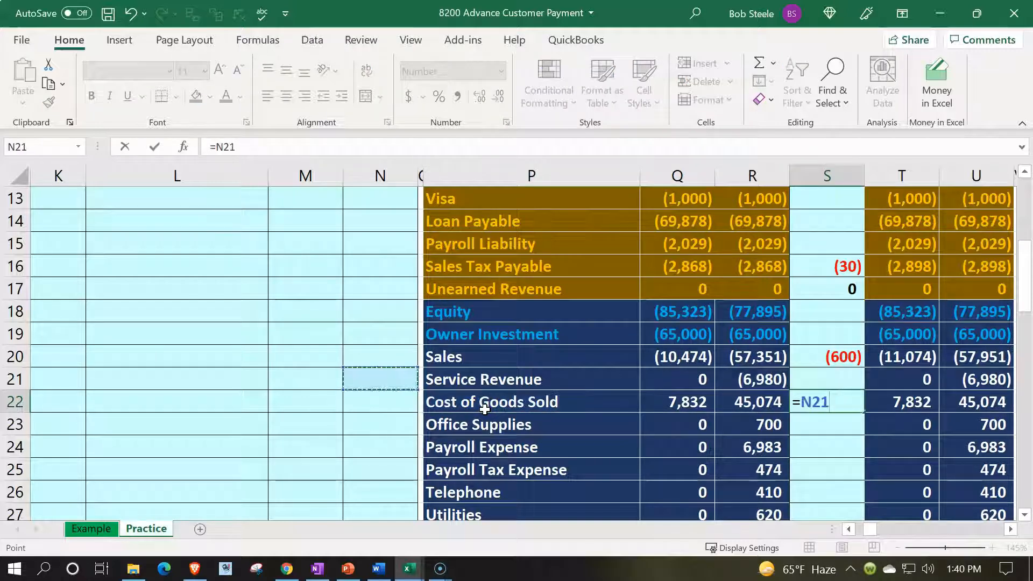
{"action": "key", "text": "Down"}
{"action": "key", "text": "Left"}
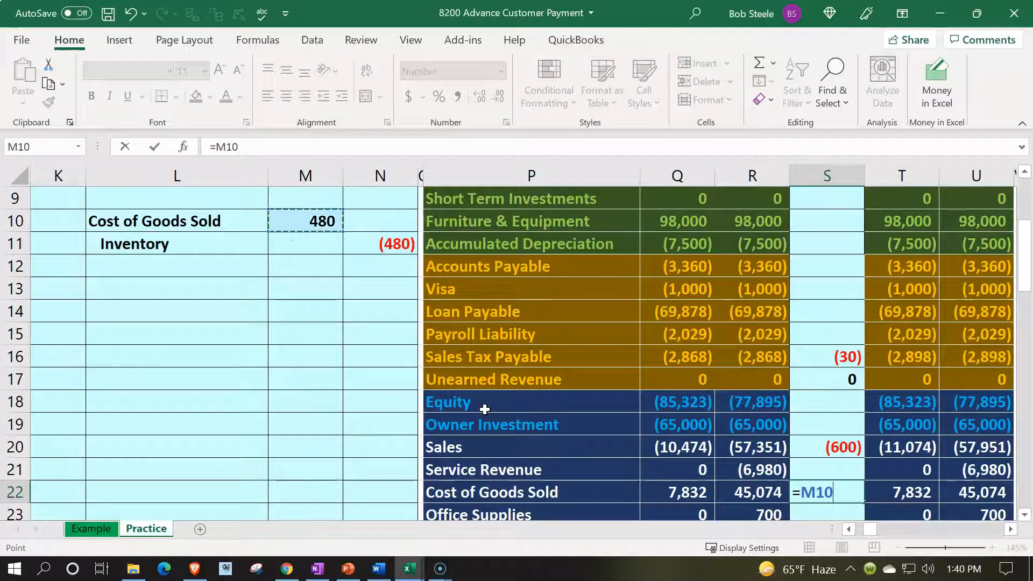
{"action": "key", "text": "Tab"}
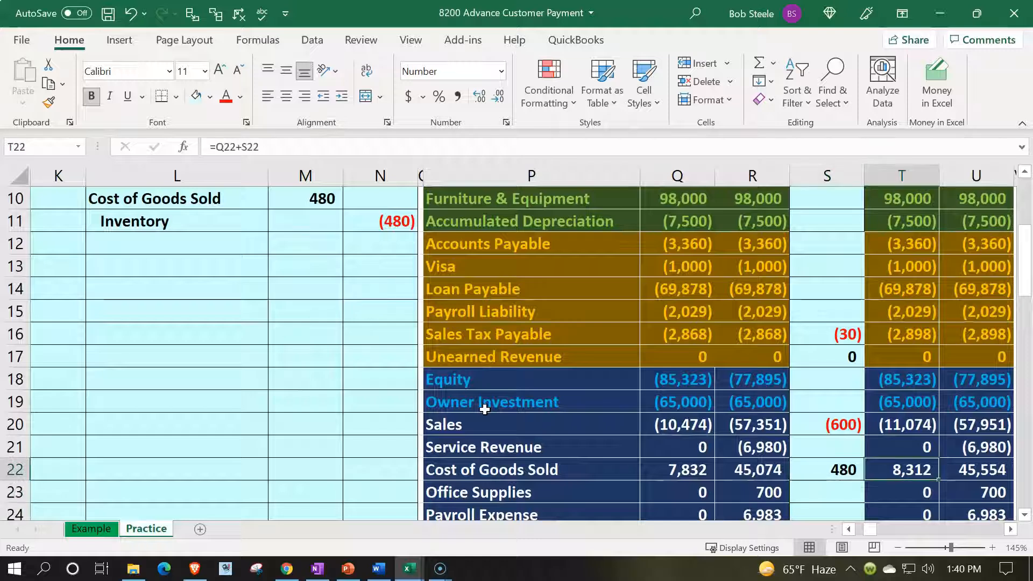
{"action": "key", "text": "Right"}
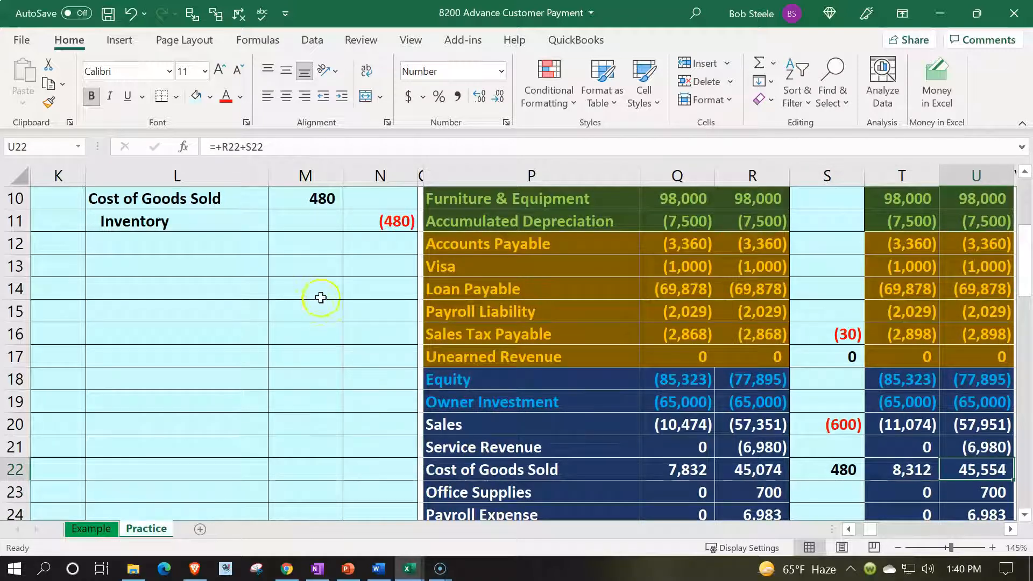
- Post the Inventory credit to the trial balance by linking entries cell S7 to N11, and check the updated balance
{"action": "left_click_drag", "start_coordinate": [247, 224], "coordinate": [355, 221]}
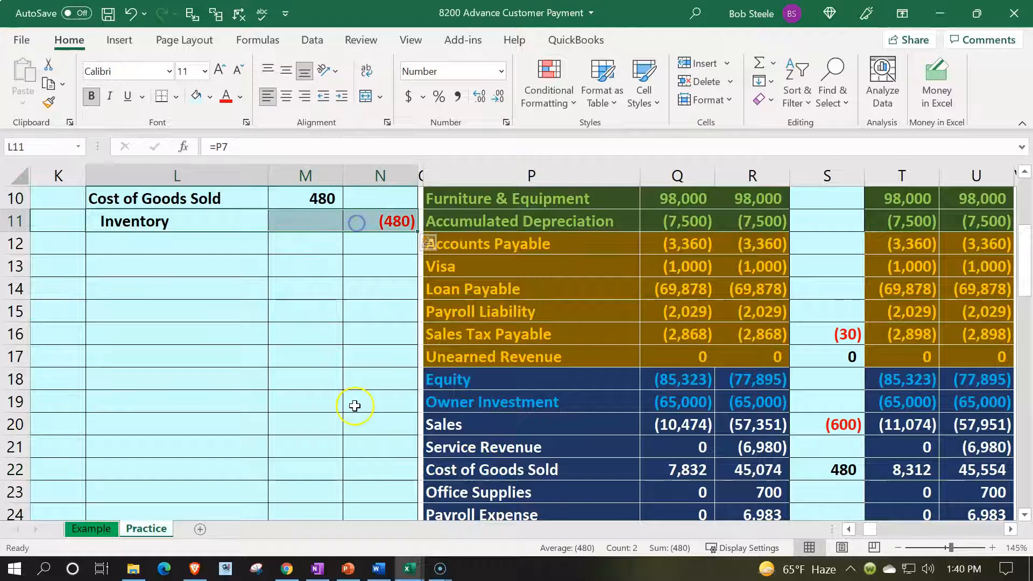
{"action": "scroll", "coordinate": [427, 360], "scroll_direction": "up", "scroll_amount": 3}
{"action": "left_click", "coordinate": [462, 336]}
{"action": "key", "text": "Right"}
{"action": "key", "text": "Right"}
{"action": "key", "text": "Right"}
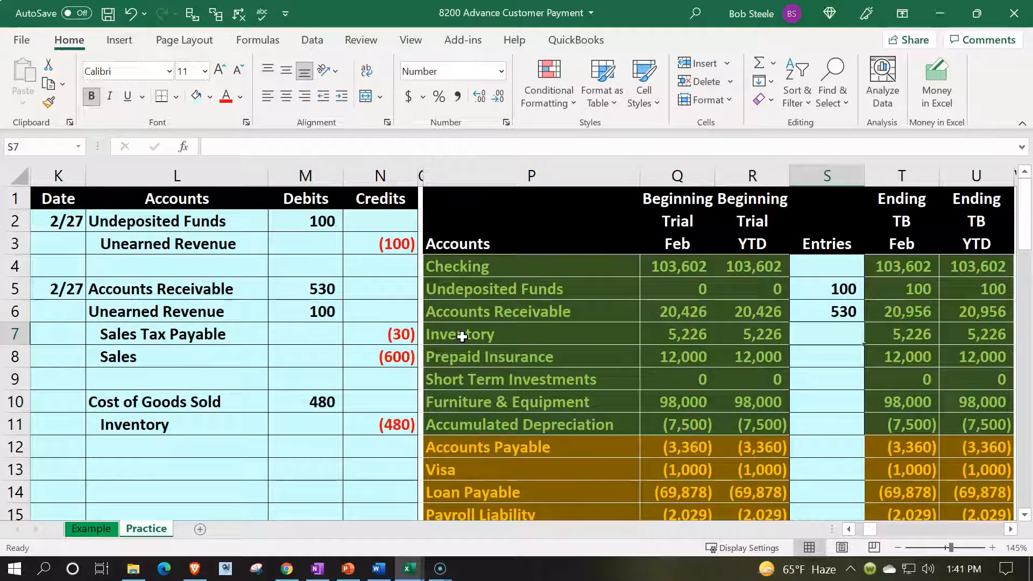
{"action": "type", "text": "="}
{"action": "key", "text": "Left"}
{"action": "key", "text": "Left"}
{"action": "key", "text": "Left"}
{"action": "key", "text": "Left"}
{"action": "key", "text": "Left"}
{"action": "key", "text": "Down"}
{"action": "key", "text": "Down"}
{"action": "key", "text": "Down"}
{"action": "key", "text": "Down"}
{"action": "key", "text": "Return"}
{"action": "key", "text": "Up"}
{"action": "key", "text": "Right"}
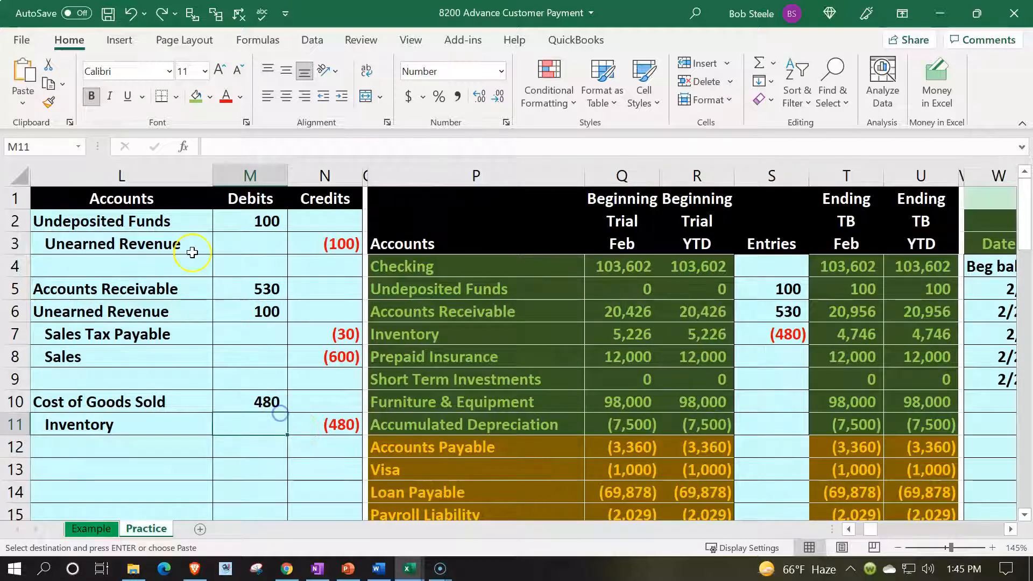
- Mark the advance payment's journal lines in L2:N3 with a green fill
{"action": "left_click_drag", "start_coordinate": [137, 221], "coordinate": [293, 236]}
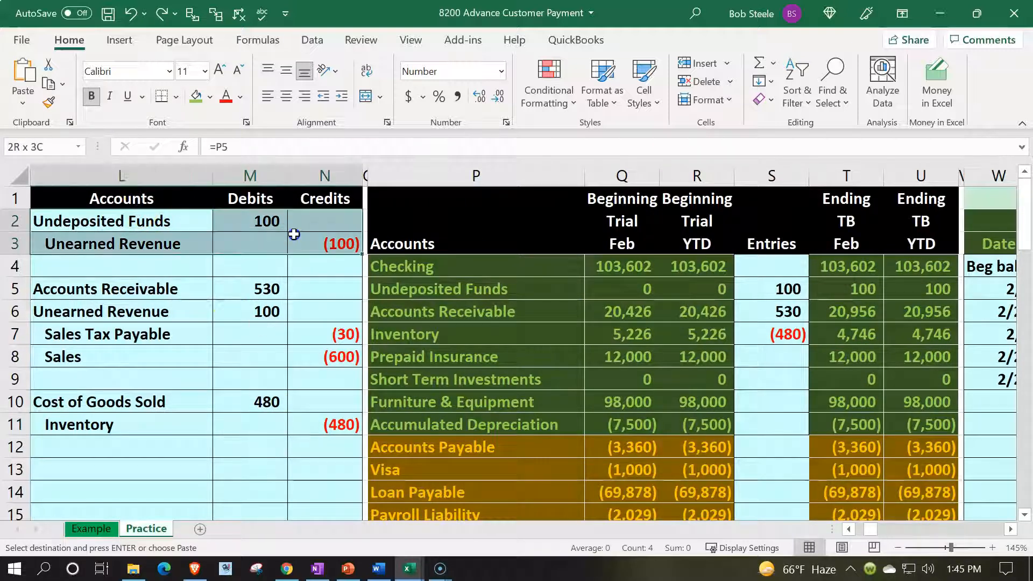
{"action": "left_click", "coordinate": [195, 97]}
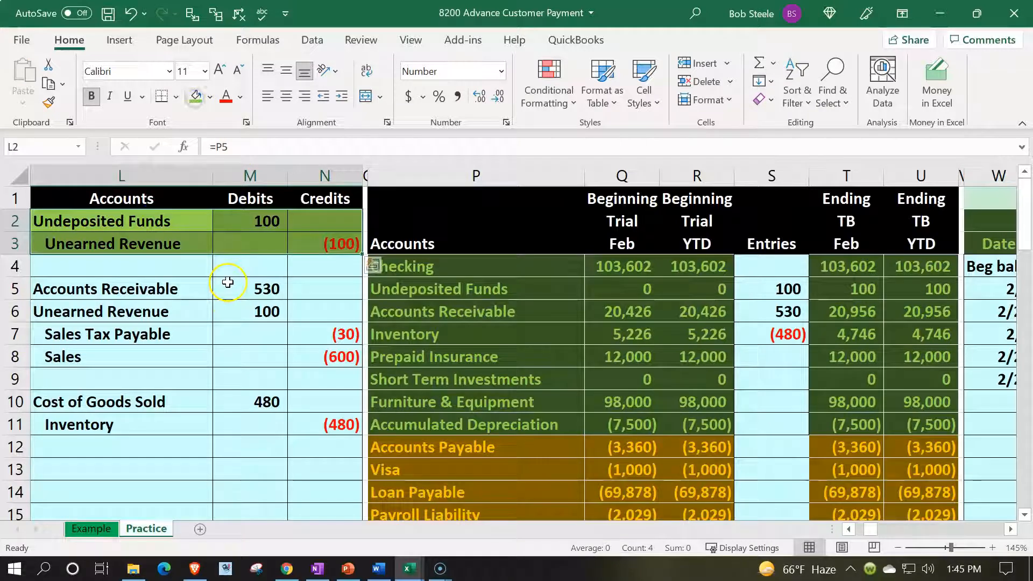
{"action": "left_click", "coordinate": [230, 287]}
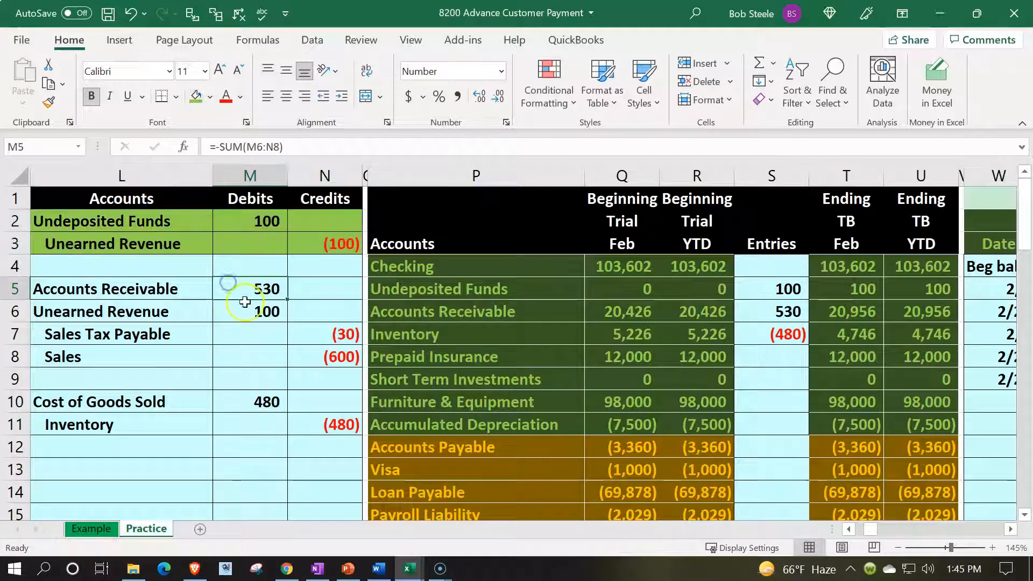
- Start a new line in the Undeposited Funds general ledger by entering the date 2/27 in AA12
{"action": "left_click", "coordinate": [514, 282]}
{"action": "key", "text": "Right"}
{"action": "key", "text": "Right"}
{"action": "key", "text": "Right"}
{"action": "key", "text": "Right"}
{"action": "key", "text": "Right"}
{"action": "key", "text": "Right"}
{"action": "key", "text": "Right"}
{"action": "key", "text": "Right"}
{"action": "key", "text": "Right"}
{"action": "key", "text": "Right"}
{"action": "key", "text": "Right"}
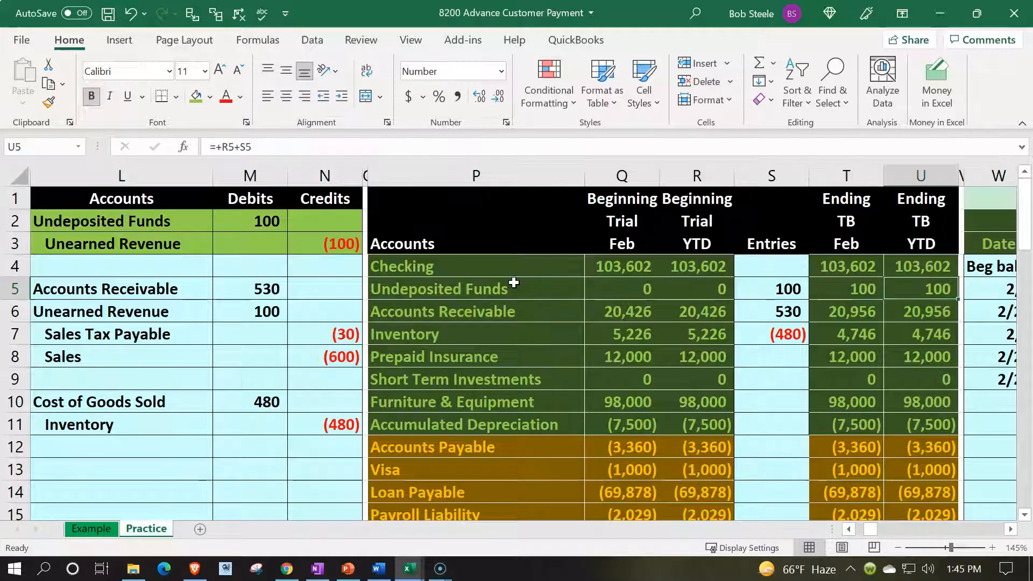
{"action": "key", "text": "Right"}
{"action": "key", "text": "Right"}
{"action": "key", "text": "Right"}
{"action": "key", "text": "Right"}
{"action": "key", "text": "Down"}
{"action": "key", "text": "Down"}
{"action": "key", "text": "Down"}
{"action": "key", "text": "Down"}
{"action": "key", "text": "Down"}
{"action": "key", "text": "Down"}
{"action": "key", "text": "Down"}
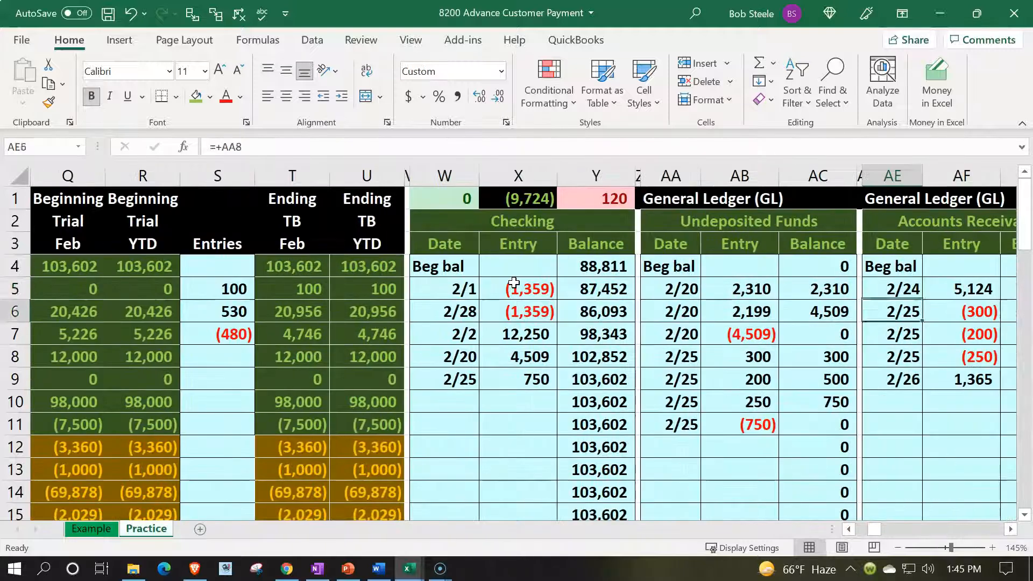
{"action": "key", "text": "Left"}
{"action": "key", "text": "Left"}
{"action": "key", "text": "Left"}
{"action": "key", "text": "Left"}
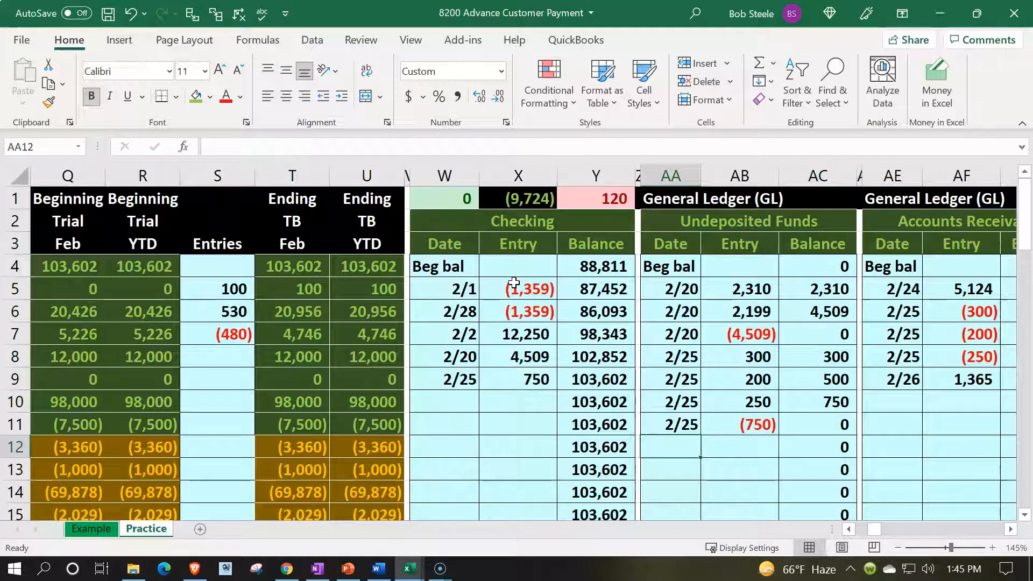
{"action": "type", "text": "2/27"}
{"action": "key", "text": "Tab"}
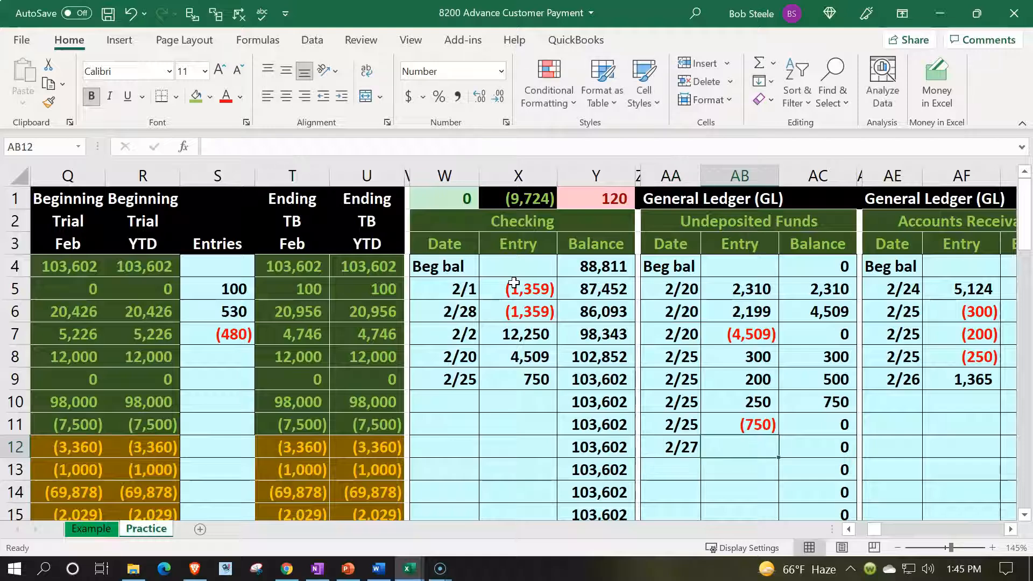
- Link entry cell AB12 of the Undeposited Funds ledger to the advance payment's debit, and check the ledger's running balance
{"action": "type", "text": "="}
{"action": "key", "text": "Left"}
{"action": "key", "text": "Left"}
{"action": "key", "text": "Left"}
{"action": "key", "text": "Left"}
{"action": "key", "text": "Left"}
{"action": "key", "text": "Left"}
{"action": "key", "text": "Left"}
{"action": "key", "text": "Left"}
{"action": "key", "text": "Left"}
{"action": "key", "text": "Left"}
{"action": "key", "text": "Left"}
{"action": "key", "text": "Left"}
{"action": "key", "text": "Left"}
{"action": "key", "text": "Left"}
{"action": "key", "text": "Left"}
{"action": "key", "text": "Left"}
{"action": "key", "text": "Left"}
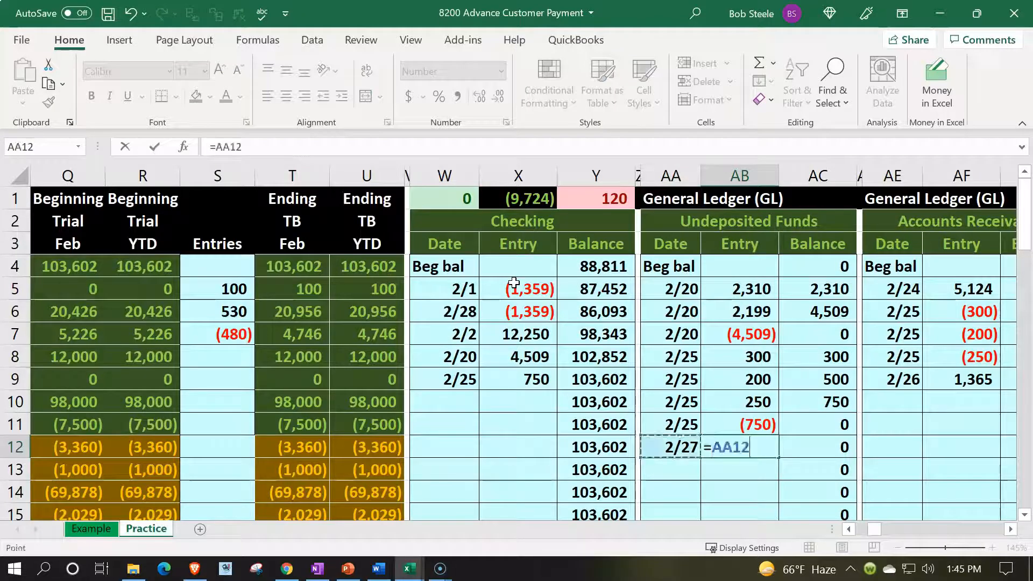
{"action": "key", "text": "Up"}
{"action": "key", "text": "Up"}
{"action": "key", "text": "Up"}
{"action": "key", "text": "Up"}
{"action": "key", "text": "Up"}
{"action": "key", "text": "Up"}
{"action": "key", "text": "Up"}
{"action": "key", "text": "Up"}
{"action": "key", "text": "Up"}
{"action": "key", "text": "Right"}
{"action": "key", "text": "Up"}
{"action": "key", "text": "Right"}
{"action": "key", "text": "Return"}
{"action": "key", "text": "Up"}
{"action": "key", "text": "Right"}
{"action": "key", "text": "Right"}
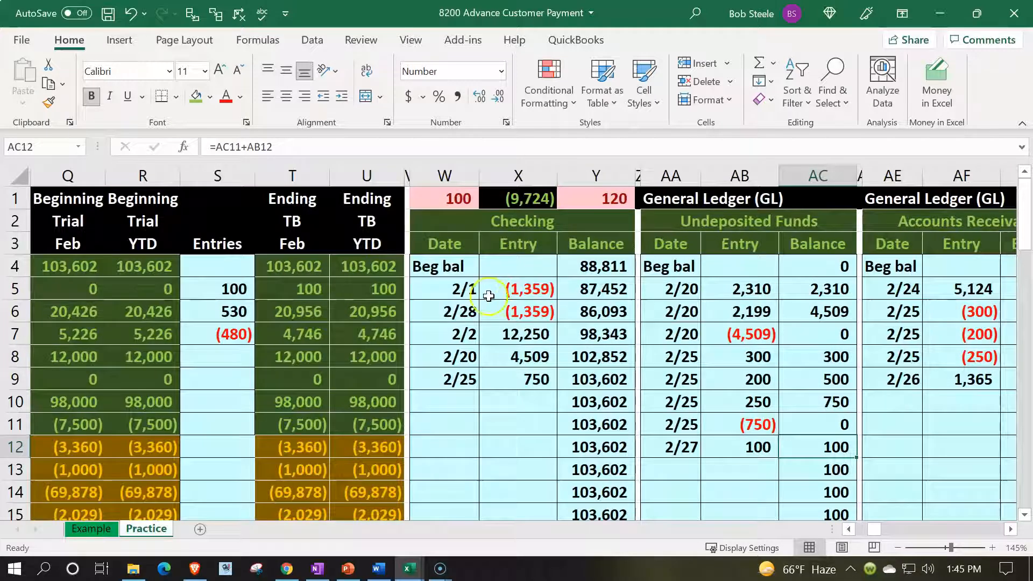
- Compare the Undeposited Funds ending trial balance with its ledger, and review the advance payment's Unearned Revenue credit in the journal
{"action": "left_click", "coordinate": [387, 279]}
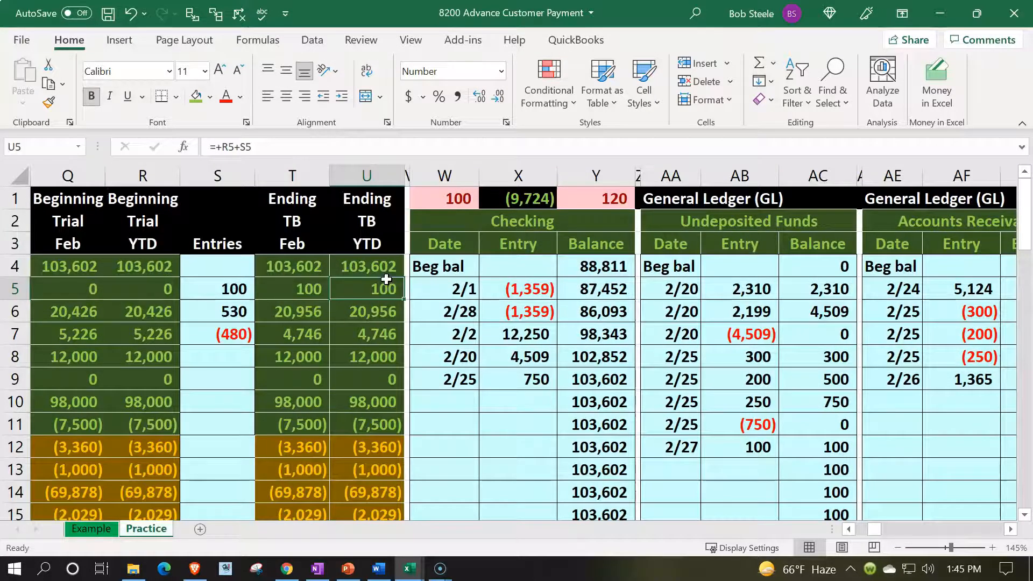
{"action": "key", "text": "Left"}
{"action": "key", "text": "Left"}
{"action": "key", "text": "Left"}
{"action": "key", "text": "Left"}
{"action": "key", "text": "Left"}
{"action": "key", "text": "Left"}
{"action": "key", "text": "Left"}
{"action": "key", "text": "Left"}
{"action": "key", "text": "Left"}
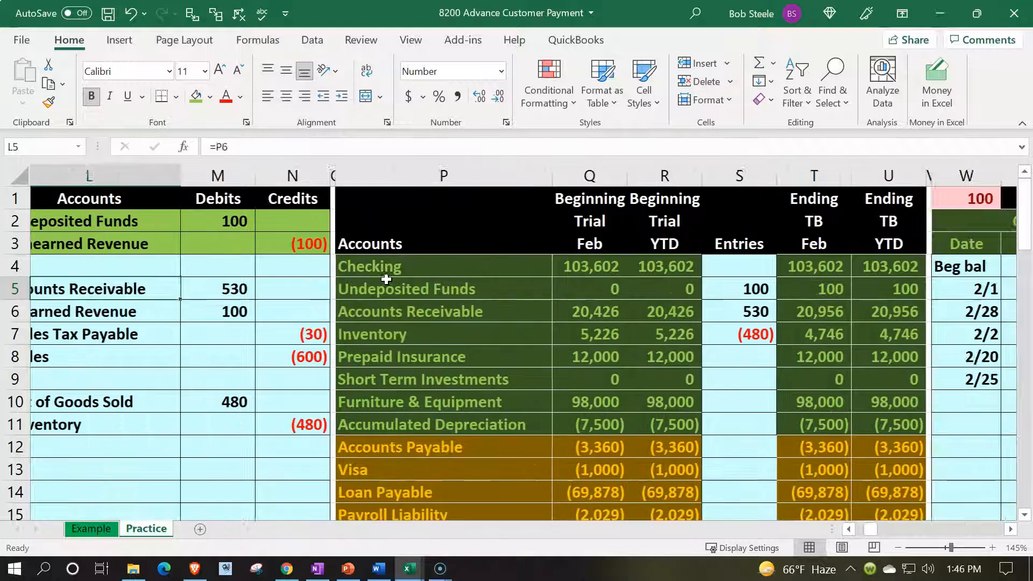
{"action": "key", "text": "Left"}
{"action": "key", "text": "Up"}
{"action": "key", "text": "Up"}
{"action": "key", "text": "Right"}
{"action": "key", "text": "Right"}
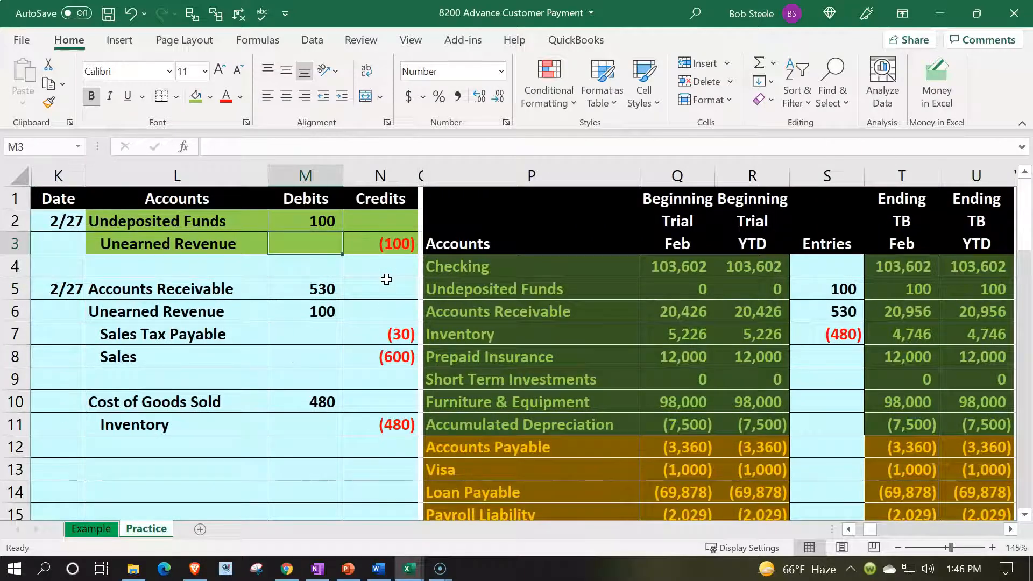
- Examine the Unearned Revenue row in the trial balance and look through the general ledger for a matching account
{"action": "scroll", "coordinate": [450, 307], "scroll_direction": "down", "scroll_amount": 3}
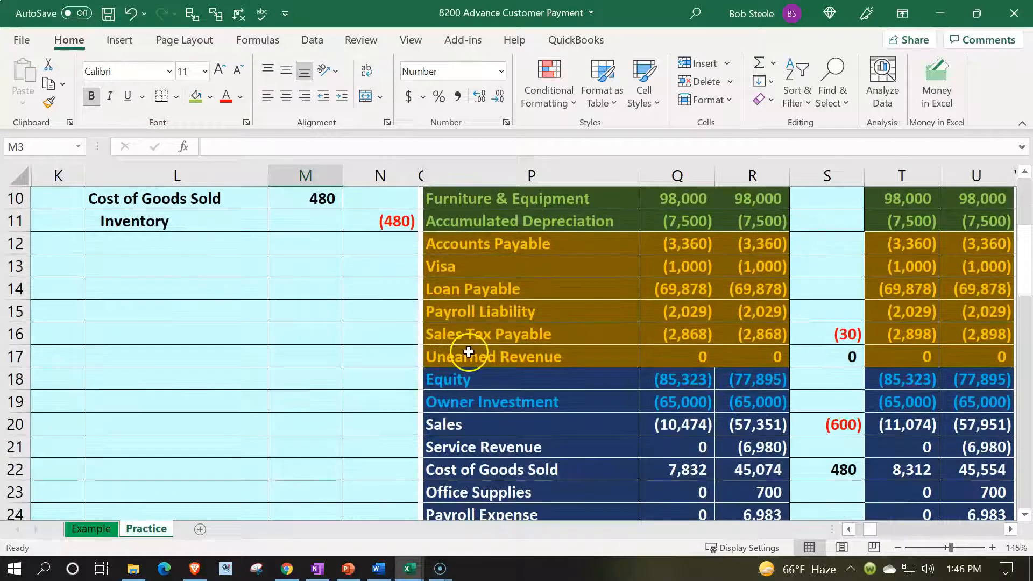
{"action": "left_click", "coordinate": [468, 353]}
{"action": "scroll", "coordinate": [470, 353], "scroll_direction": "up", "scroll_amount": 3}
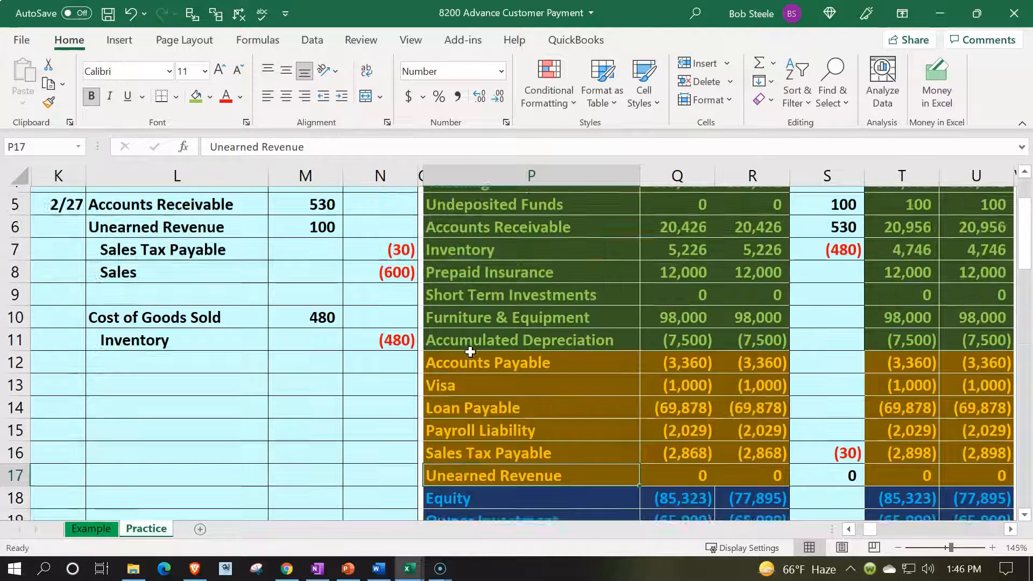
{"action": "left_click", "coordinate": [642, 291]}
{"action": "key", "text": "Right"}
{"action": "key", "text": "Right"}
{"action": "key", "text": "Right"}
{"action": "key", "text": "Right"}
{"action": "key", "text": "Right"}
{"action": "key", "text": "Right"}
{"action": "key", "text": "Right"}
{"action": "key", "text": "Right"}
{"action": "key", "text": "Right"}
{"action": "key", "text": "Right"}
{"action": "key", "text": "Right"}
{"action": "key", "text": "Right"}
{"action": "key", "text": "Right"}
{"action": "key", "text": "Right"}
{"action": "key", "text": "Right"}
{"action": "key", "text": "Right"}
{"action": "key", "text": "Right"}
{"action": "key", "text": "Right"}
{"action": "key", "text": "Right"}
{"action": "key", "text": "Right"}
{"action": "key", "text": "Right"}
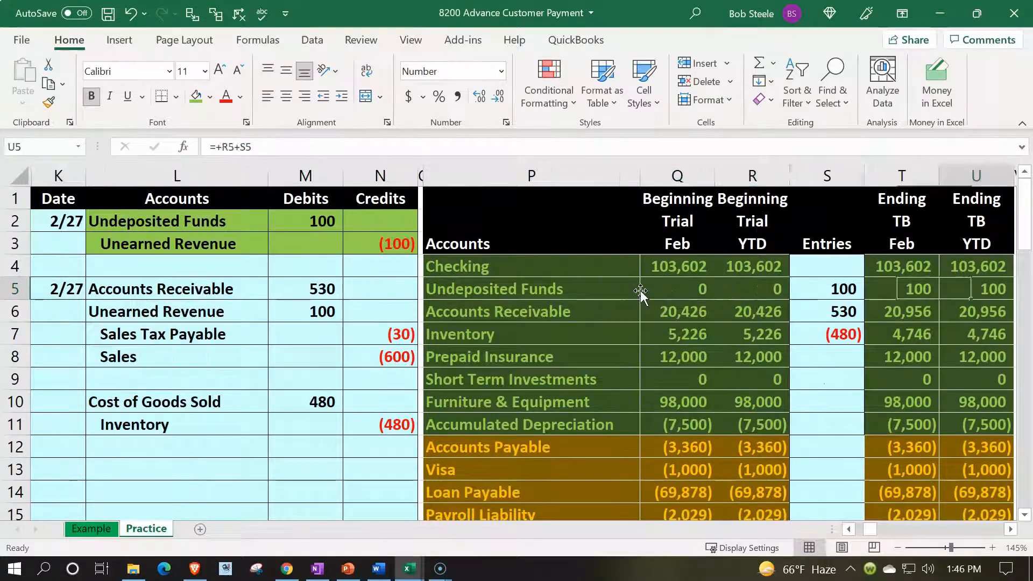
{"action": "key", "text": "Right"}
{"action": "key", "text": "Right"}
{"action": "key", "text": "Right"}
{"action": "key", "text": "Right"}
{"action": "key", "text": "Right"}
{"action": "key", "text": "Right"}
{"action": "key", "text": "Right"}
{"action": "key", "text": "Right"}
{"action": "key", "text": "Right"}
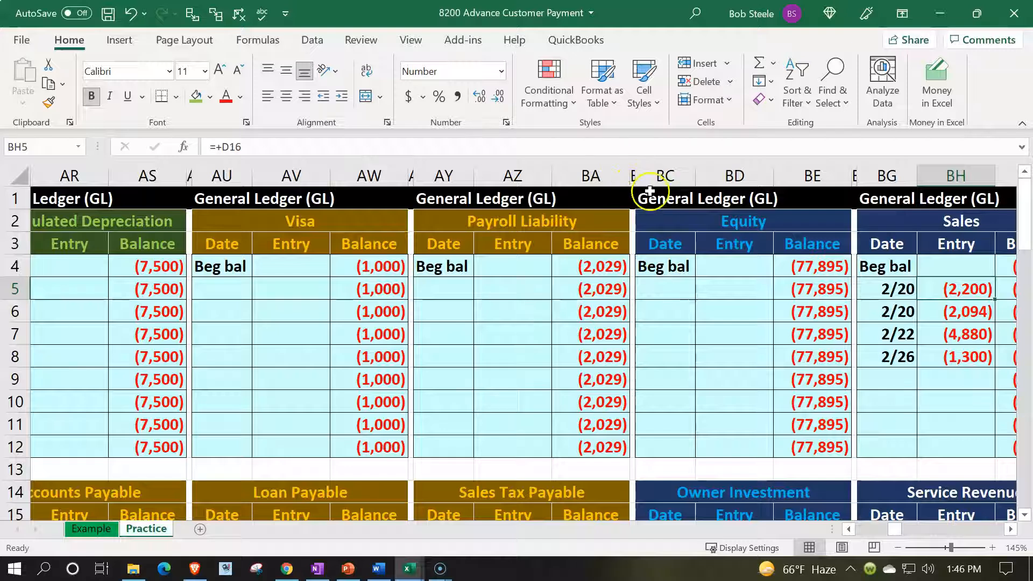
- Copy the Payroll Liability ledger columns AX through BA and insert the copy at column BB, before the Equity ledger
{"action": "mouse_move", "coordinate": [410, 175]}
{"action": "left_mouse_down"}
{"action": "mouse_move", "coordinate": [511, 175]}
{"action": "mouse_move", "coordinate": [560, 192]}
{"action": "left_mouse_up"}
{"action": "key", "text": "ctrl+c"}
{"action": "left_click", "coordinate": [634, 173]}
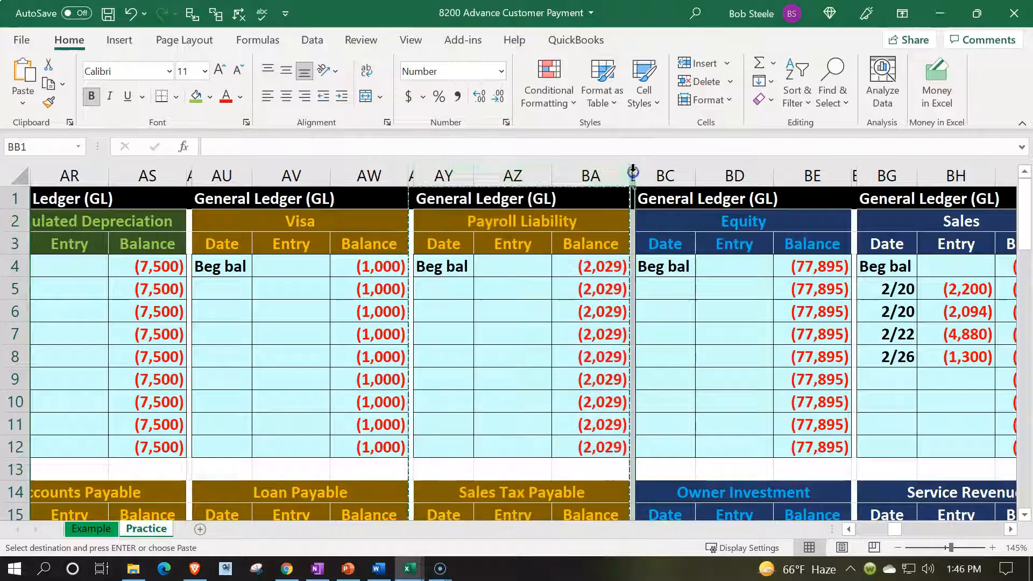
{"action": "right_click", "coordinate": [634, 171]}
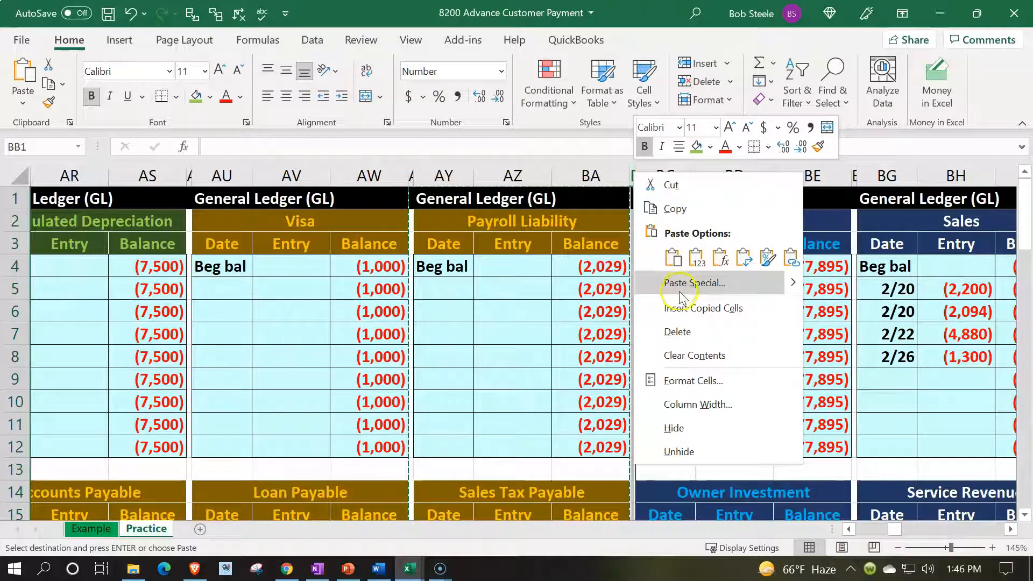
{"action": "left_click", "coordinate": [703, 308]}
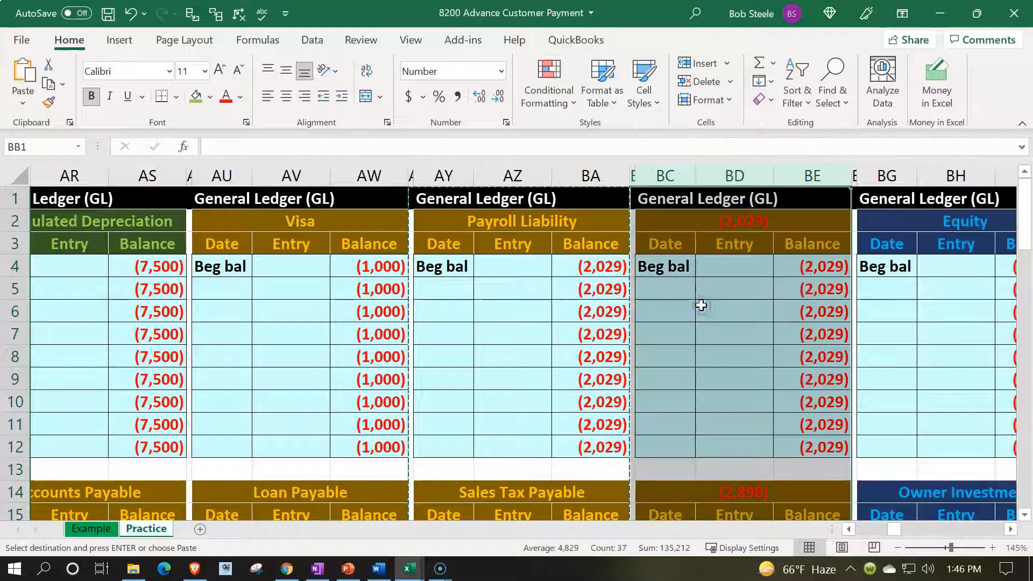
- Clear the account heading in BC2 of the inserted ledger and set its beginning balance in BE4 to 0
{"action": "left_click", "coordinate": [666, 226]}
{"action": "key", "text": "Delete"}
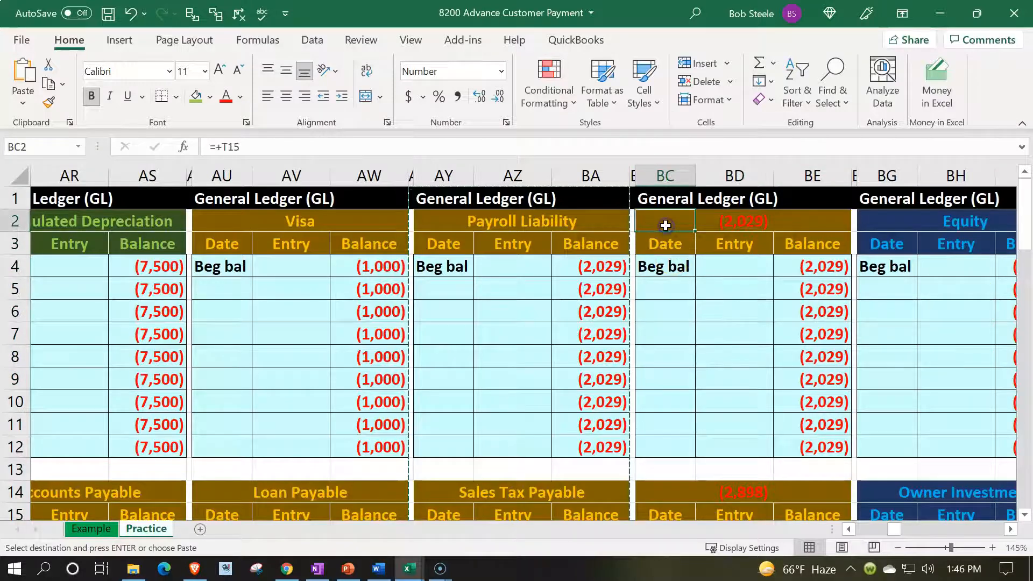
{"action": "key", "text": "Escape"}
{"action": "left_click", "coordinate": [820, 262]}
{"action": "type", "text": "0"}
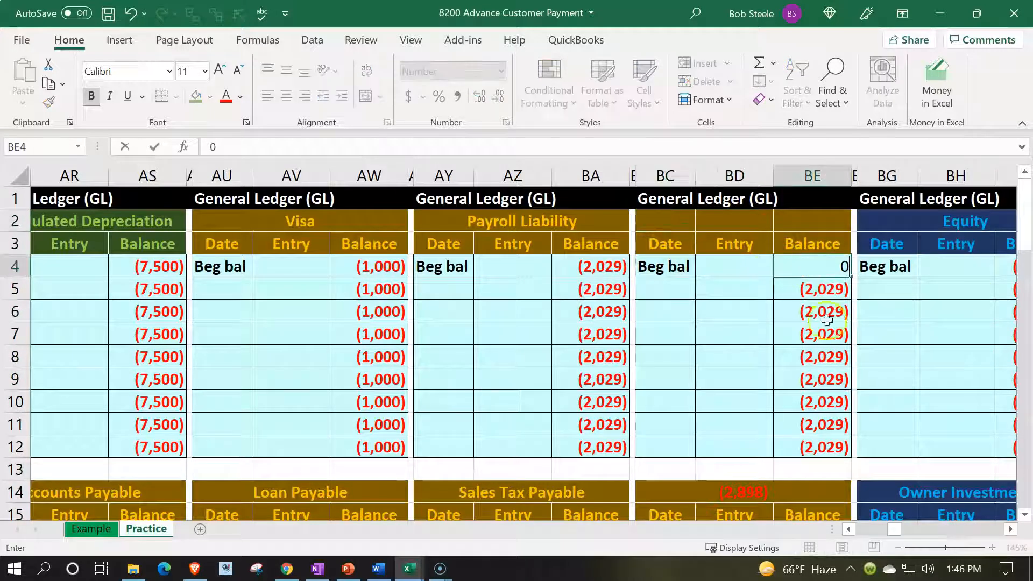
{"action": "key", "text": "Return"}
- Strip the formatting from the extra lower ledger in BC14:BE24 by applying the format of blank cells BC26:BE26 with Format Painter
{"action": "scroll", "coordinate": [763, 394], "scroll_direction": "down", "scroll_amount": 3}
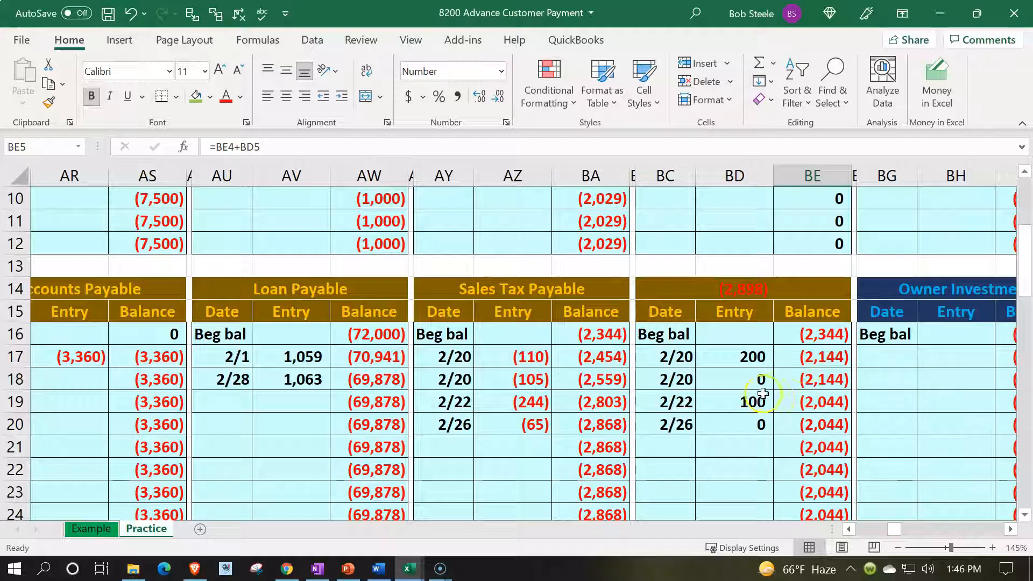
{"action": "scroll", "coordinate": [745, 342], "scroll_direction": "down", "scroll_amount": 3}
{"action": "left_click_drag", "start_coordinate": [692, 356], "coordinate": [812, 353]}
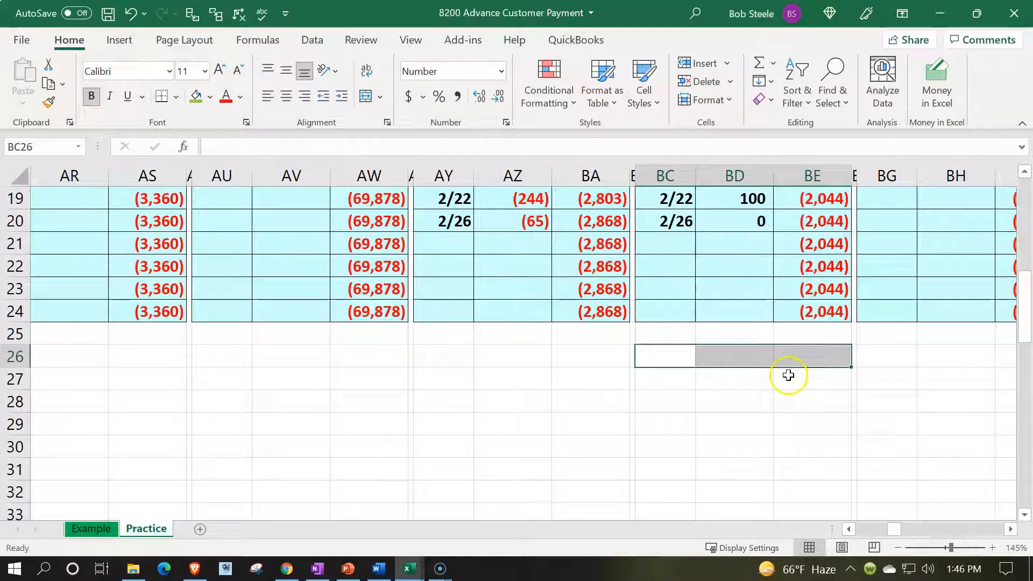
{"action": "left_click", "coordinate": [49, 102]}
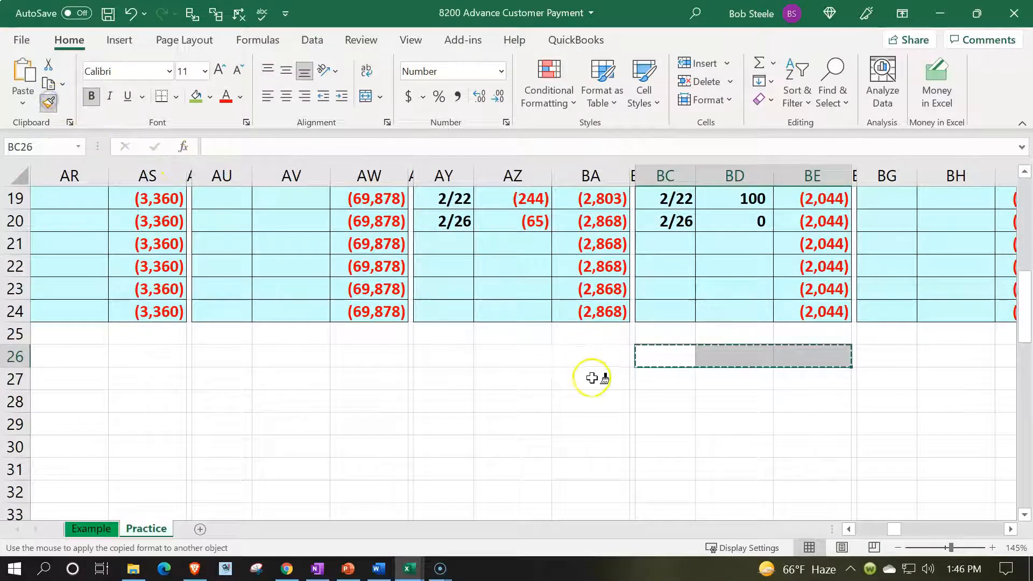
{"action": "scroll", "coordinate": [592, 376], "scroll_direction": "up", "scroll_amount": 2}
{"action": "mouse_move", "coordinate": [665, 221]}
{"action": "left_mouse_down"}
{"action": "mouse_move", "coordinate": [730, 300]}
{"action": "mouse_move", "coordinate": [790, 450]}
{"action": "left_mouse_up"}
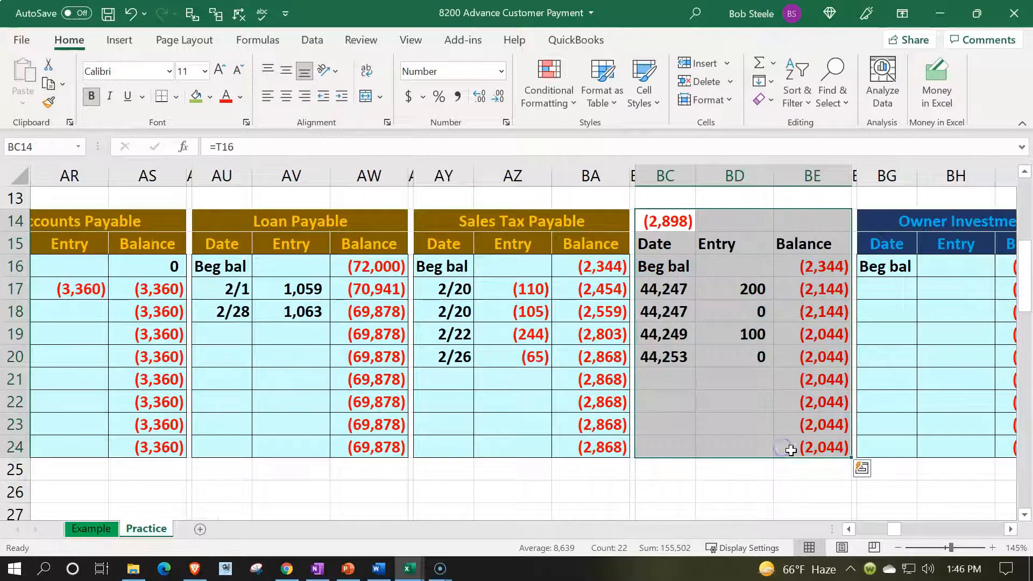
- Clear the contents of BC14:BE24 and link the new ledger's heading in BC2 to the Unearned Revenue account name in P17
{"action": "key", "text": "Delete"}
{"action": "scroll", "coordinate": [796, 468], "scroll_direction": "up", "scroll_amount": 4}
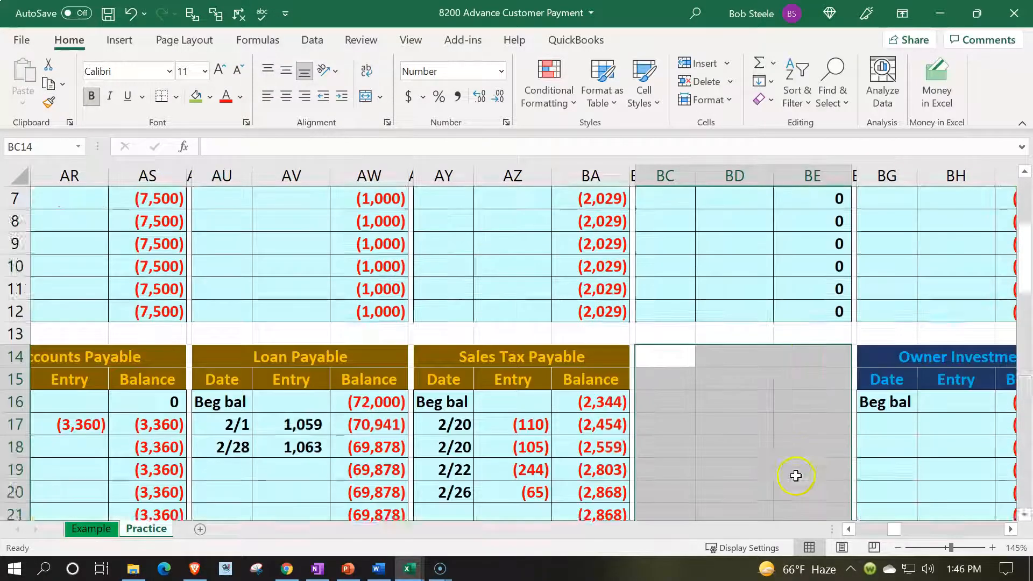
{"action": "left_click", "coordinate": [660, 224]}
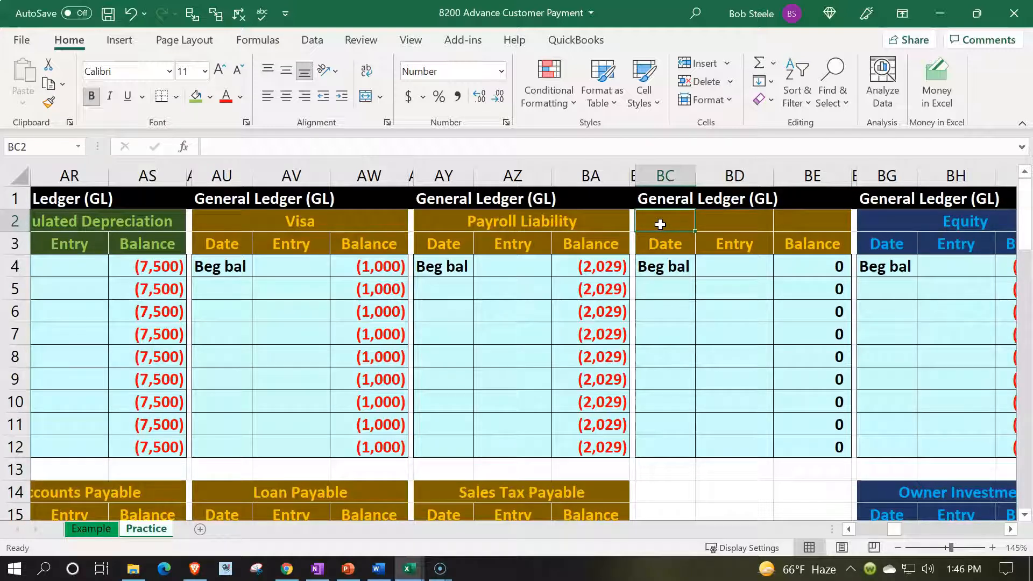
{"action": "type", "text": "="}
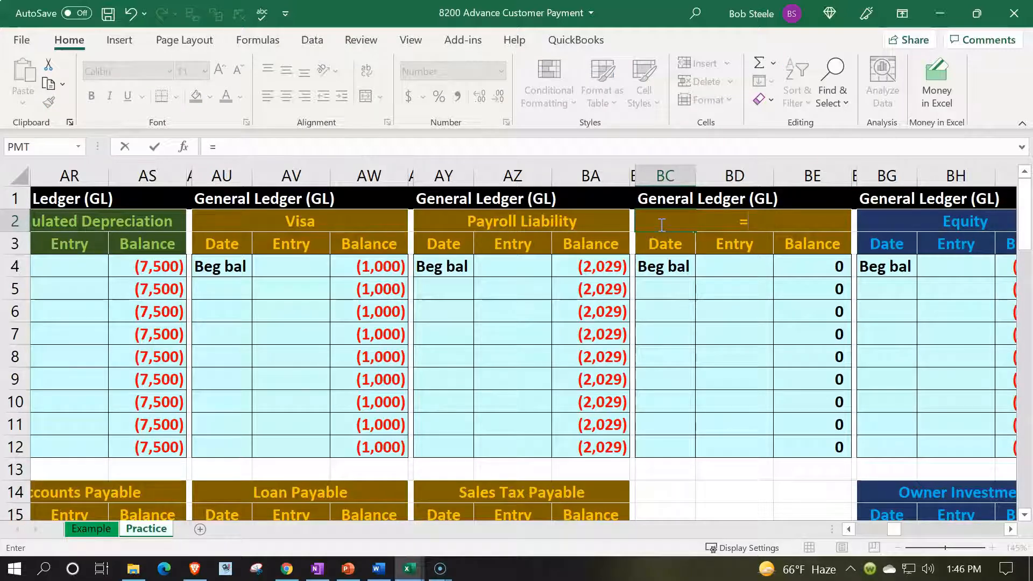
{"action": "key", "text": "Left"}
{"action": "key", "text": "Left"}
{"action": "key", "text": "Left"}
{"action": "key", "text": "Left"}
{"action": "key", "text": "Left"}
{"action": "key", "text": "Left"}
{"action": "key", "text": "Left"}
{"action": "key", "text": "Left"}
{"action": "key", "text": "Left"}
{"action": "key", "text": "Left"}
{"action": "key", "text": "Left"}
{"action": "key", "text": "Left"}
{"action": "key", "text": "Left"}
{"action": "key", "text": "Left"}
{"action": "key", "text": "Left"}
{"action": "key", "text": "Left"}
{"action": "key", "text": "Left"}
{"action": "key", "text": "Left"}
{"action": "key", "text": "Left"}
{"action": "key", "text": "Left"}
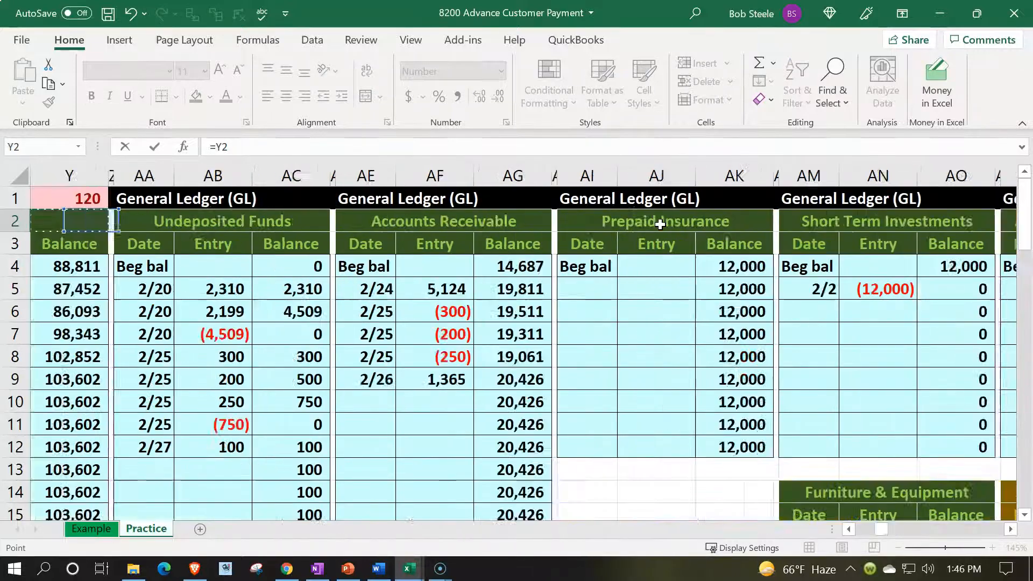
{"action": "key", "text": "Down"}
{"action": "key", "text": "Down"}
{"action": "key", "text": "Down"}
{"action": "key", "text": "Down"}
{"action": "key", "text": "Down"}
{"action": "key", "text": "Down"}
{"action": "key", "text": "Down"}
{"action": "key", "text": "Down"}
{"action": "key", "text": "Down"}
{"action": "key", "text": "Down"}
{"action": "key", "text": "Down"}
{"action": "key", "text": "Down"}
{"action": "key", "text": "Down"}
{"action": "key", "text": "Down"}
{"action": "key", "text": "Down"}
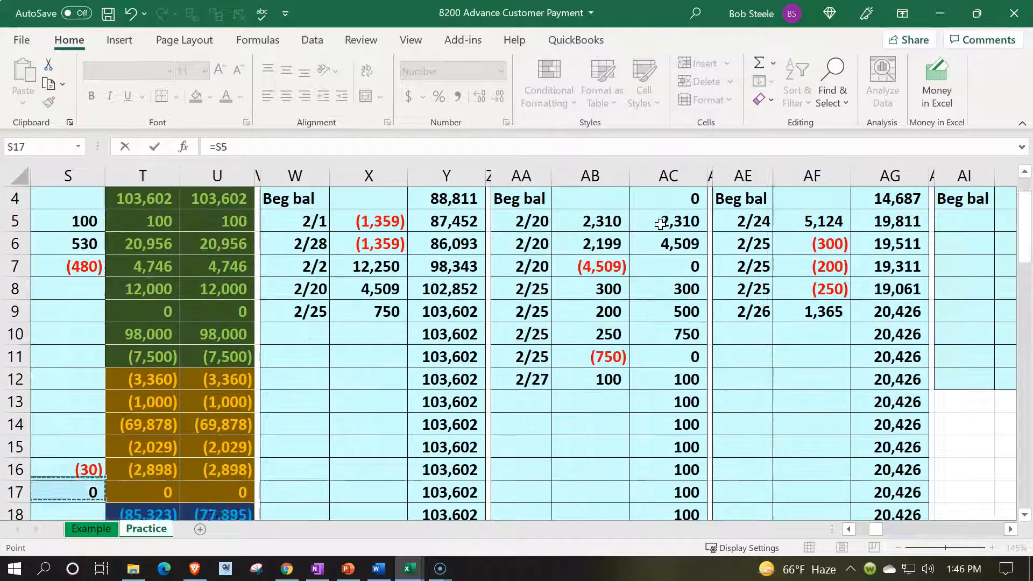
{"action": "key", "text": "Left"}
{"action": "key", "text": "Left"}
{"action": "key", "text": "Left"}
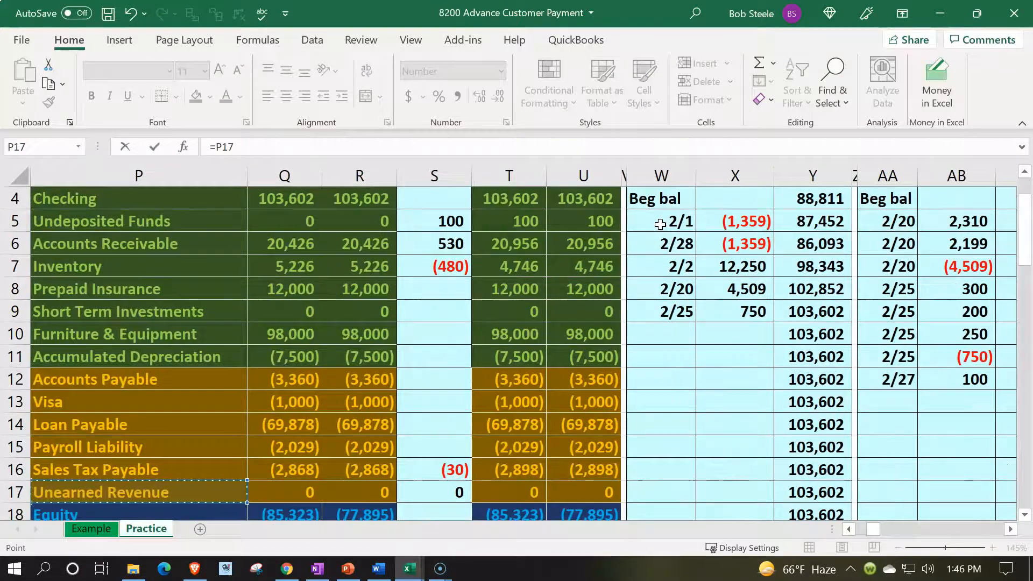
{"action": "key", "text": "Return"}
- Enter the date 2/27 in BC5, the first posting row of the Unearned Revenue ledger
{"action": "key", "text": "Up"}
{"action": "key", "text": "Up"}
{"action": "key", "text": "Right"}
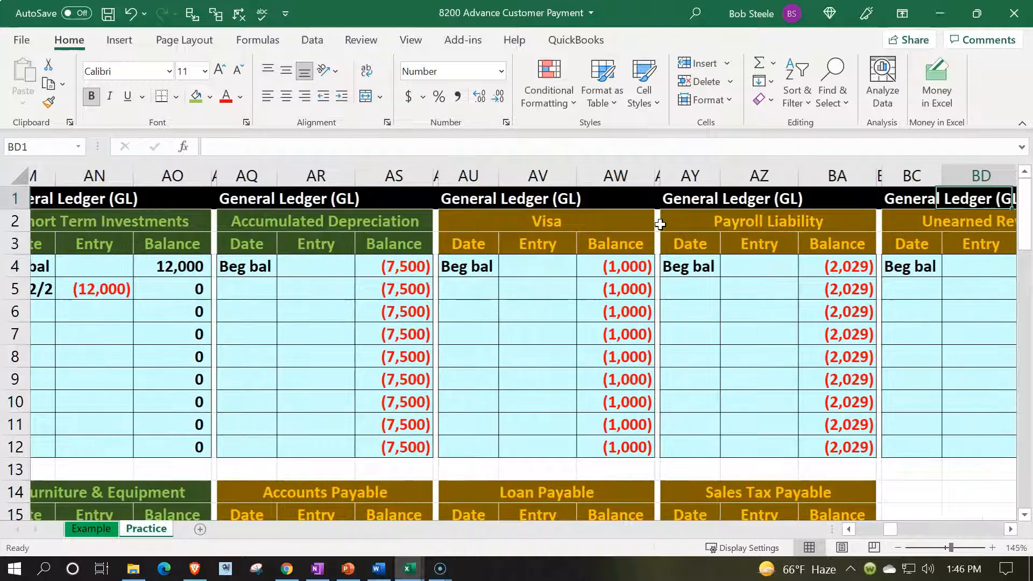
{"action": "key", "text": "Right"}
{"action": "key", "text": "Right"}
{"action": "key", "text": "Right"}
{"action": "key", "text": "Down"}
{"action": "key", "text": "Down"}
{"action": "key", "text": "Down"}
{"action": "key", "text": "Down"}
{"action": "key", "text": "Left"}
{"action": "key", "text": "Left"}
{"action": "key", "text": "Left"}
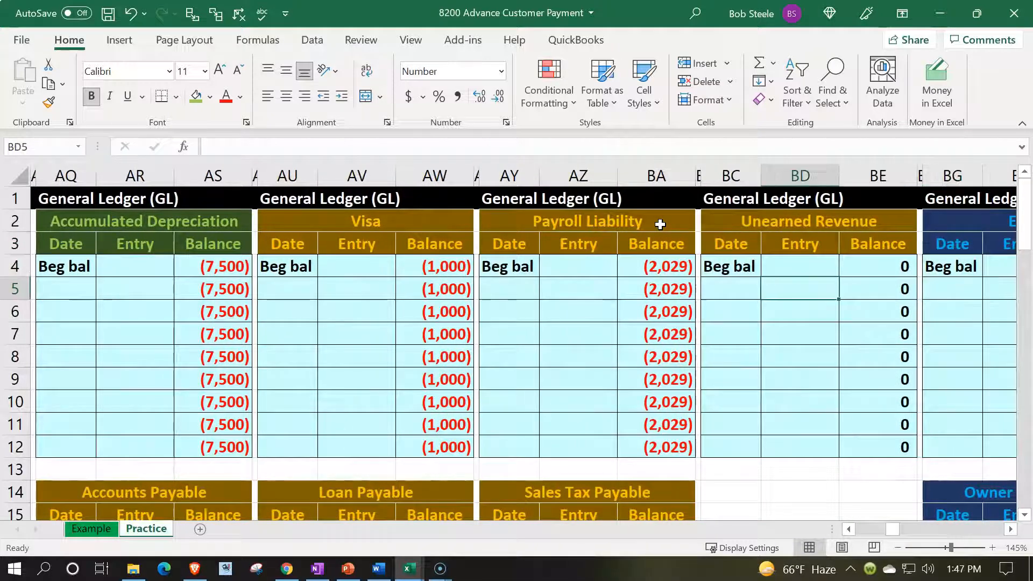
{"action": "key", "text": "Left"}
{"action": "type", "text": "2/27"}
{"action": "key", "text": "Tab"}
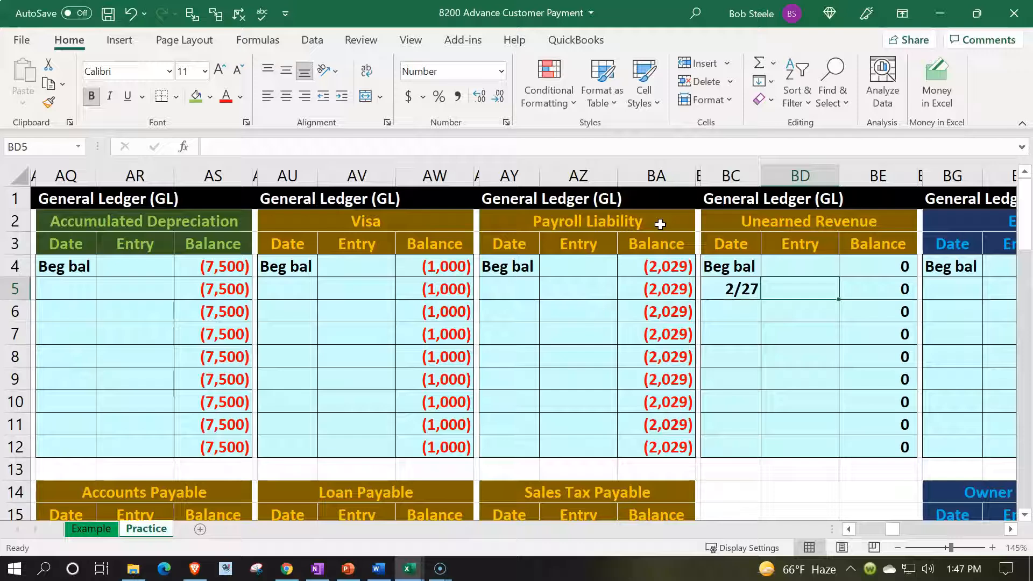
- Link the Unearned Revenue ledger entry in BD5 to the journal credit in N3
{"action": "type", "text": "="}
{"action": "key", "text": "Left"}
{"action": "key", "text": "Left"}
{"action": "key", "text": "Left"}
{"action": "key", "text": "Left"}
{"action": "key", "text": "Left"}
{"action": "key", "text": "Left"}
{"action": "key", "text": "Left"}
{"action": "key", "text": "Left"}
{"action": "key", "text": "Left"}
{"action": "key", "text": "Left"}
{"action": "key", "text": "Left"}
{"action": "key", "text": "Left"}
{"action": "key", "text": "Left"}
{"action": "key", "text": "Left"}
{"action": "key", "text": "Left"}
{"action": "key", "text": "Left"}
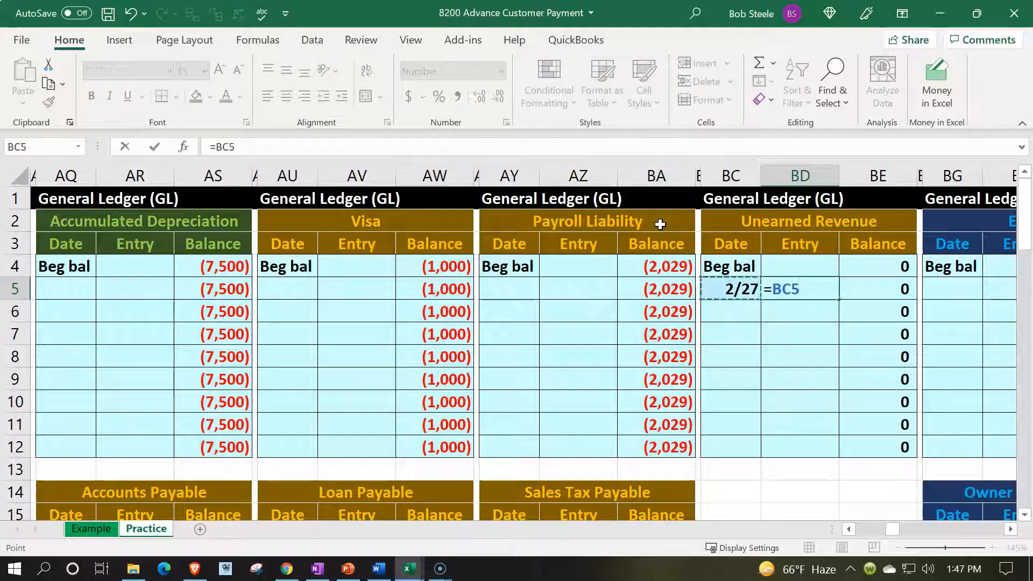
{"action": "key", "text": "Left"}
{"action": "key", "text": "Left"}
{"action": "key", "text": "Left"}
{"action": "key", "text": "Left"}
{"action": "key", "text": "Left"}
{"action": "key", "text": "Left"}
{"action": "key", "text": "Left"}
{"action": "key", "text": "Left"}
{"action": "key", "text": "Left"}
{"action": "key", "text": "Left"}
{"action": "key", "text": "Left"}
{"action": "key", "text": "Left"}
{"action": "key", "text": "Left"}
{"action": "key", "text": "Left"}
{"action": "key", "text": "Left"}
{"action": "key", "text": "Left"}
{"action": "key", "text": "Left"}
{"action": "key", "text": "Left"}
{"action": "key", "text": "Left"}
{"action": "key", "text": "Left"}
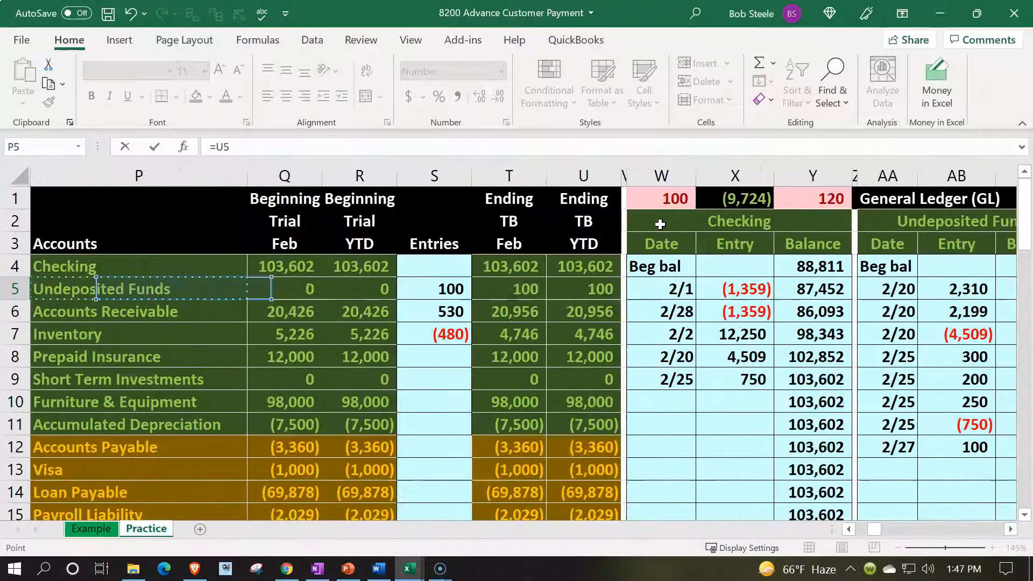
{"action": "key", "text": "Right"}
{"action": "key", "text": "Up"}
- Add the Unearned Revenue ledger's ending balance BE12 to the end of the ledger check formula in W1
{"action": "key", "text": "Up"}
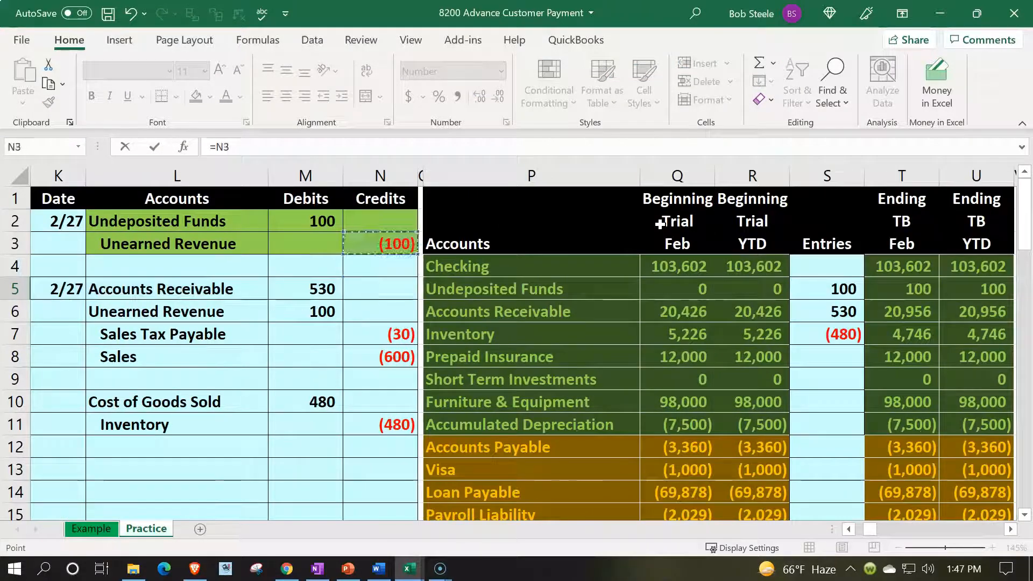
{"action": "key", "text": "Return"}
{"action": "key", "text": "Right"}
{"action": "key", "text": "Up"}
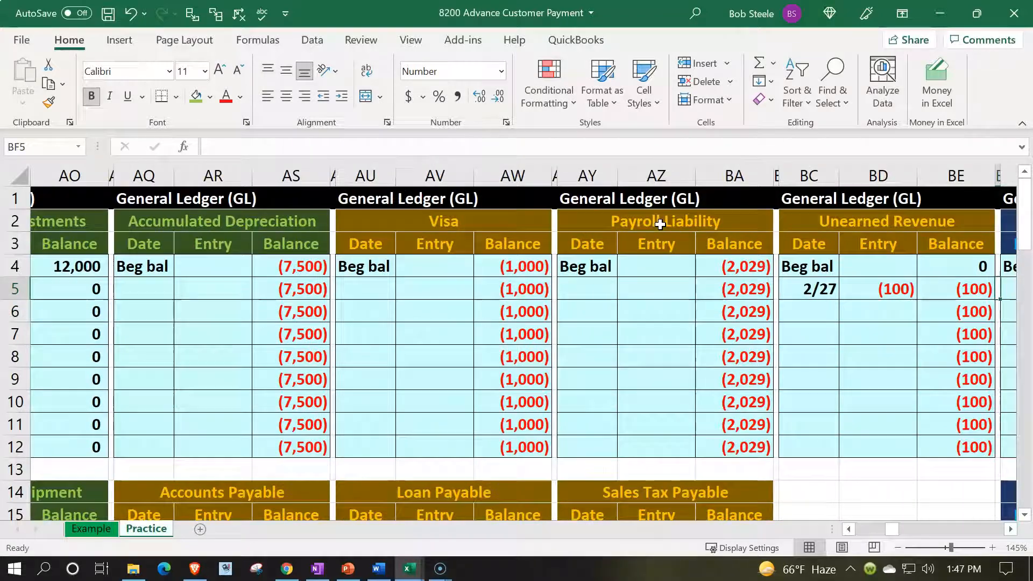
{"action": "key", "text": "Left"}
{"action": "key", "text": "Left"}
{"action": "key", "text": "Left"}
{"action": "key", "text": "Left"}
{"action": "key", "text": "Left"}
{"action": "key", "text": "Left"}
{"action": "key", "text": "Left"}
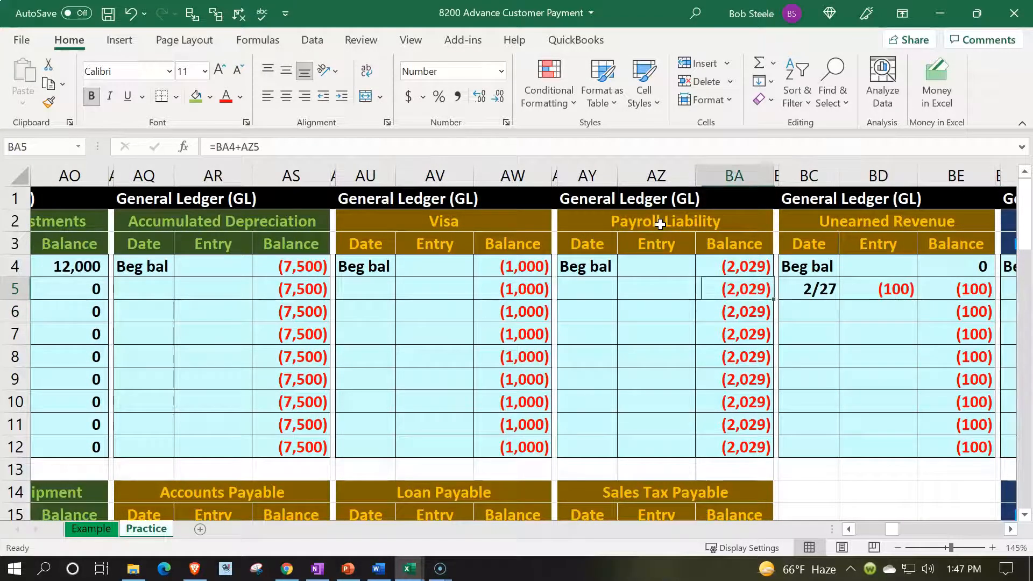
{"action": "key", "text": "Left"}
{"action": "key", "text": "Left"}
{"action": "key", "text": "Left"}
{"action": "key", "text": "Left"}
{"action": "key", "text": "Left"}
{"action": "key", "text": "Left"}
{"action": "key", "text": "Left"}
{"action": "key", "text": "Left"}
{"action": "key", "text": "Left"}
{"action": "key", "text": "Left"}
{"action": "key", "text": "Left"}
{"action": "key", "text": "Left"}
{"action": "key", "text": "Left"}
{"action": "key", "text": "Left"}
{"action": "key", "text": "Left"}
{"action": "key", "text": "Left"}
{"action": "key", "text": "Left"}
{"action": "key", "text": "Left"}
{"action": "key", "text": "Left"}
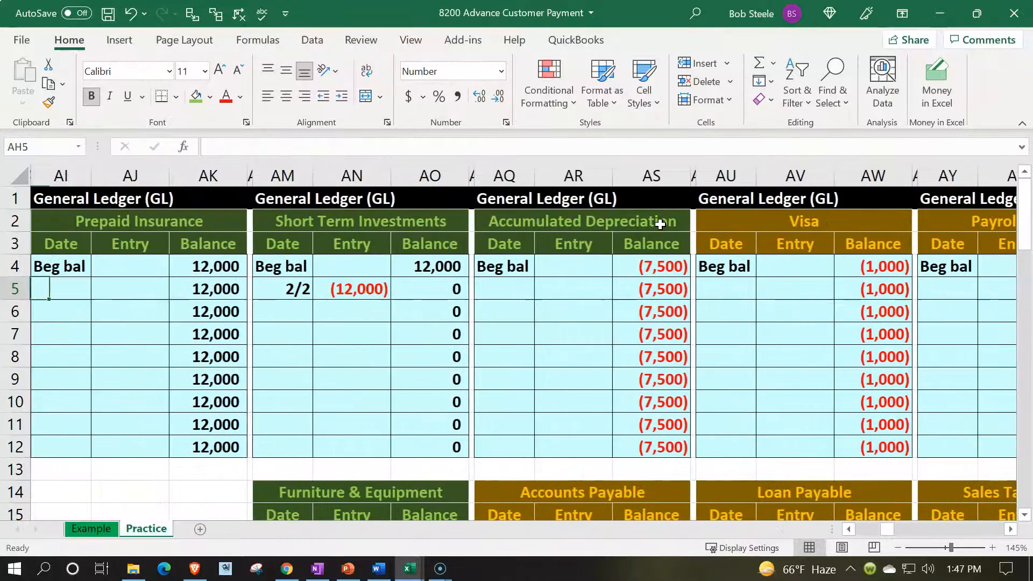
{"action": "key", "text": "Left"}
{"action": "key", "text": "Left"}
{"action": "key", "text": "Left"}
{"action": "key", "text": "Left"}
{"action": "key", "text": "Left"}
{"action": "key", "text": "Left"}
{"action": "key", "text": "Left"}
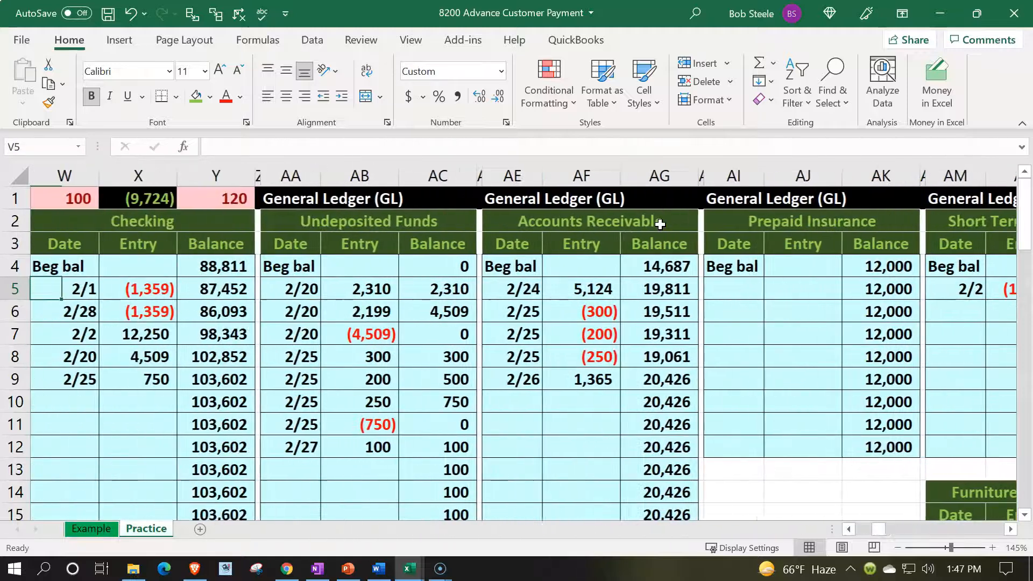
{"action": "double_click", "coordinate": [85, 200]}
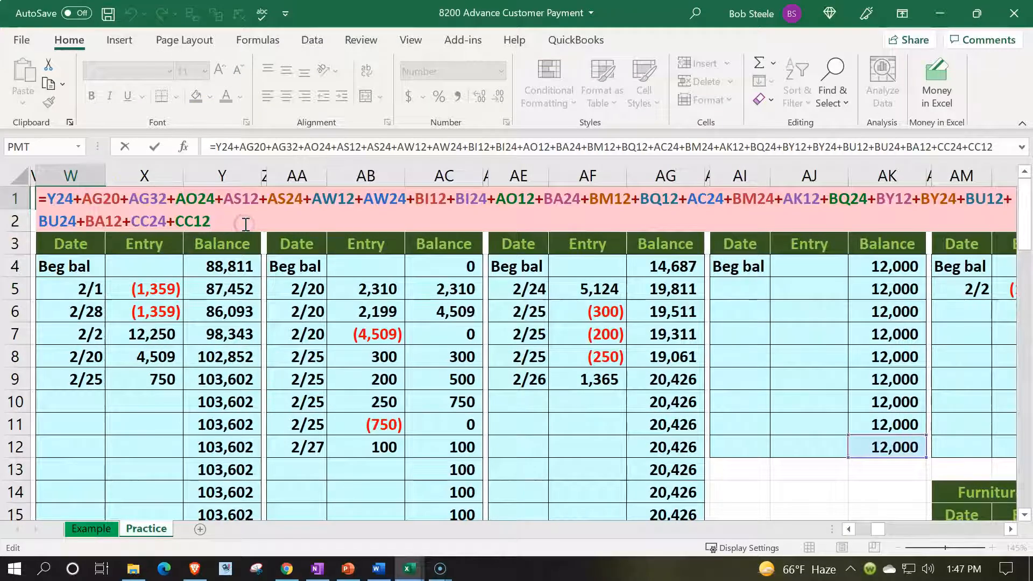
{"action": "left_click", "coordinate": [798, 310]}
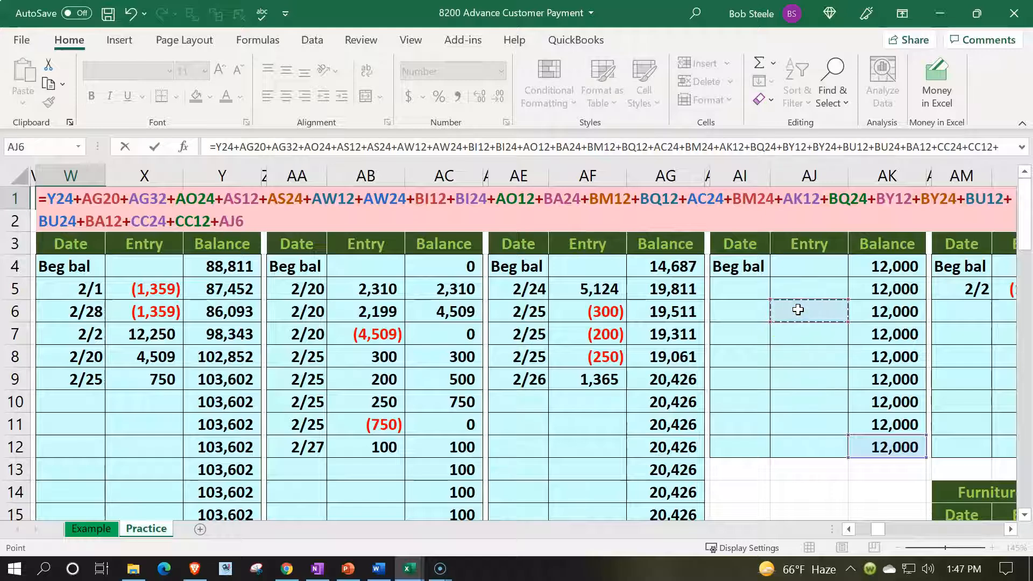
{"action": "key", "text": "Right"}
{"action": "key", "text": "Right"}
{"action": "key", "text": "Right"}
{"action": "key", "text": "Right"}
{"action": "key", "text": "Right"}
{"action": "key", "text": "Right"}
{"action": "key", "text": "Right"}
{"action": "key", "text": "Right"}
{"action": "key", "text": "Right"}
{"action": "key", "text": "Right"}
{"action": "key", "text": "Right"}
{"action": "key", "text": "Right"}
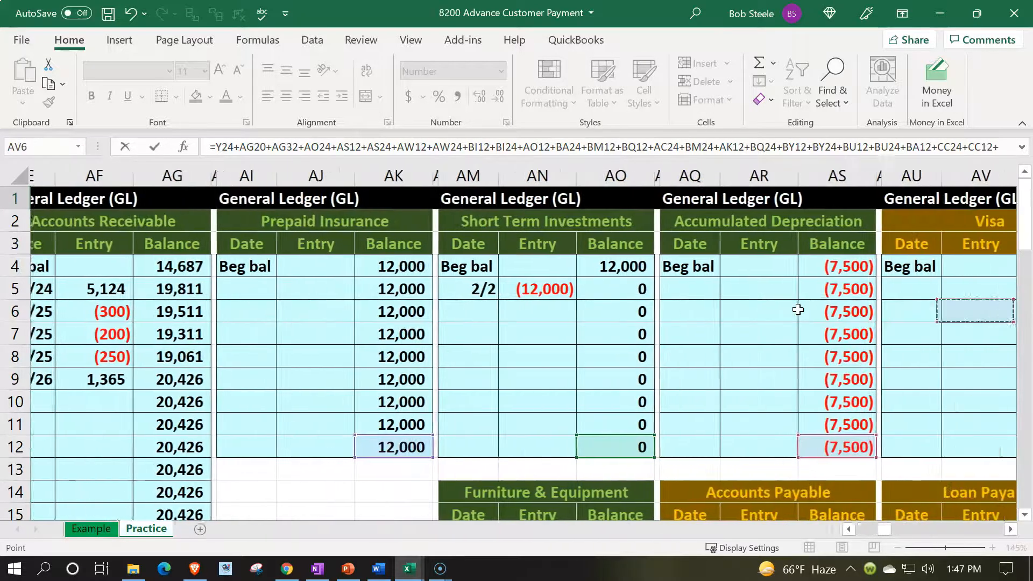
{"action": "key", "text": "Right"}
{"action": "key", "text": "Right"}
{"action": "key", "text": "Right"}
{"action": "key", "text": "Right"}
{"action": "key", "text": "Right"}
{"action": "key", "text": "Right"}
{"action": "key", "text": "Right"}
{"action": "key", "text": "Right"}
{"action": "key", "text": "Right"}
{"action": "key", "text": "Right"}
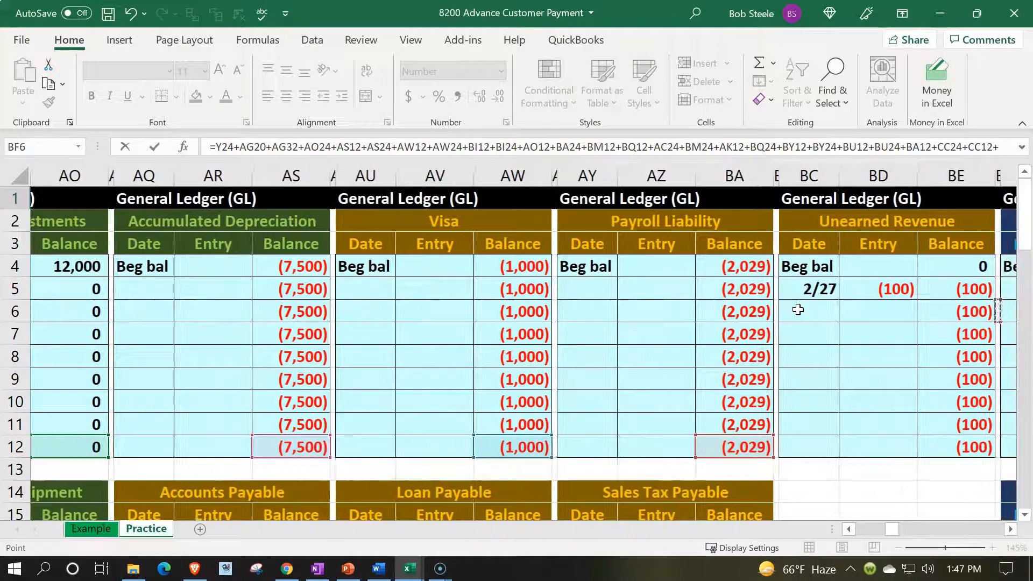
{"action": "key", "text": "Left"}
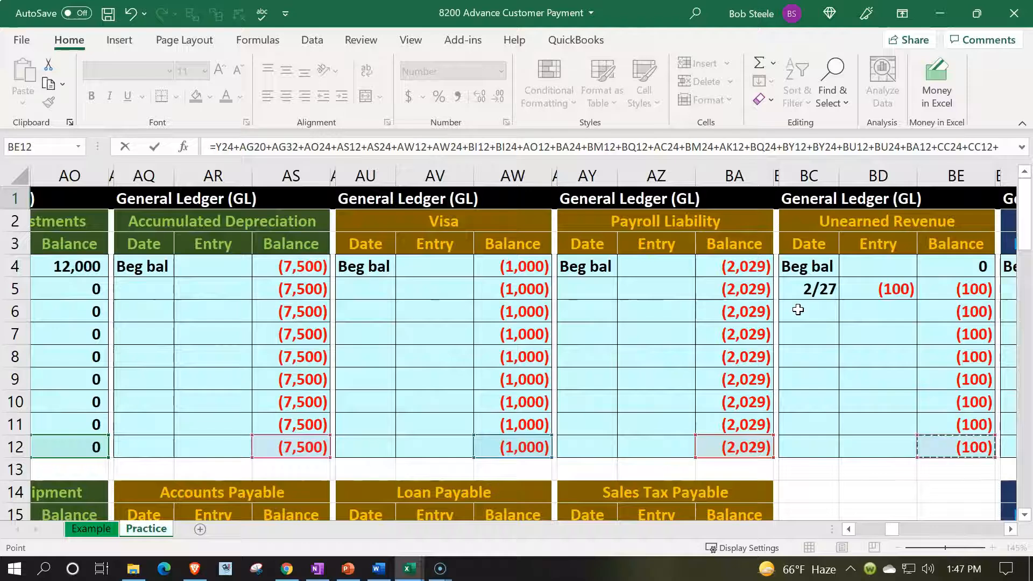
{"action": "key", "text": "Return"}
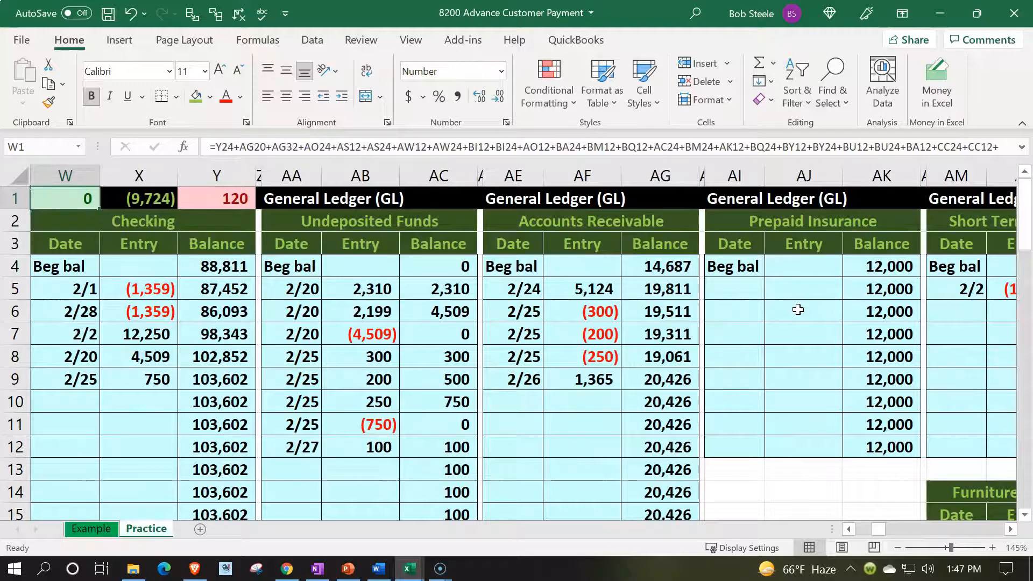
- Change the fill of the posted advance payment entry in L2:N3 back to the light blue of the surrounding cells
{"action": "key", "text": "Right"}
{"action": "key", "text": "Right"}
{"action": "key", "text": "Left"}
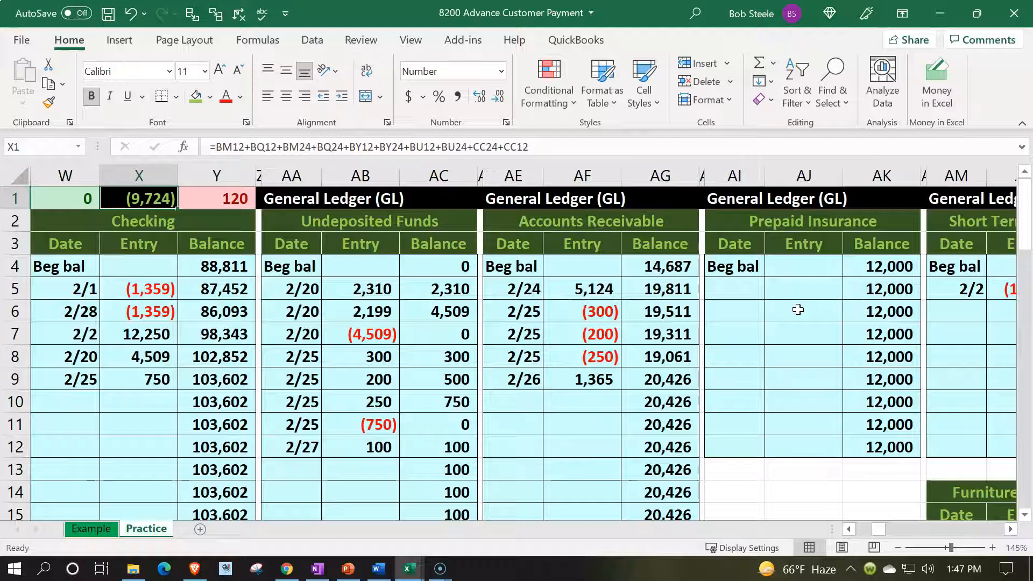
{"action": "key", "text": "Left"}
{"action": "key", "text": "Left"}
{"action": "key", "text": "Left"}
{"action": "key", "text": "Left"}
{"action": "key", "text": "Left"}
{"action": "key", "text": "Left"}
{"action": "key", "text": "Left"}
{"action": "key", "text": "Left"}
{"action": "key", "text": "Left"}
{"action": "key", "text": "Left"}
{"action": "key", "text": "Left"}
{"action": "key", "text": "Left"}
{"action": "key", "text": "Left"}
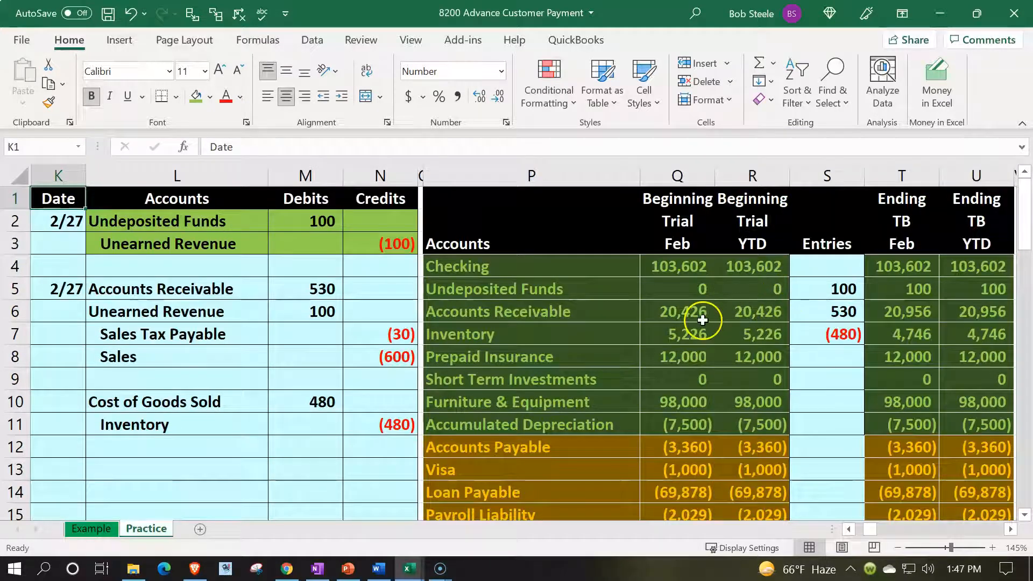
{"action": "left_click_drag", "start_coordinate": [231, 224], "coordinate": [380, 242]}
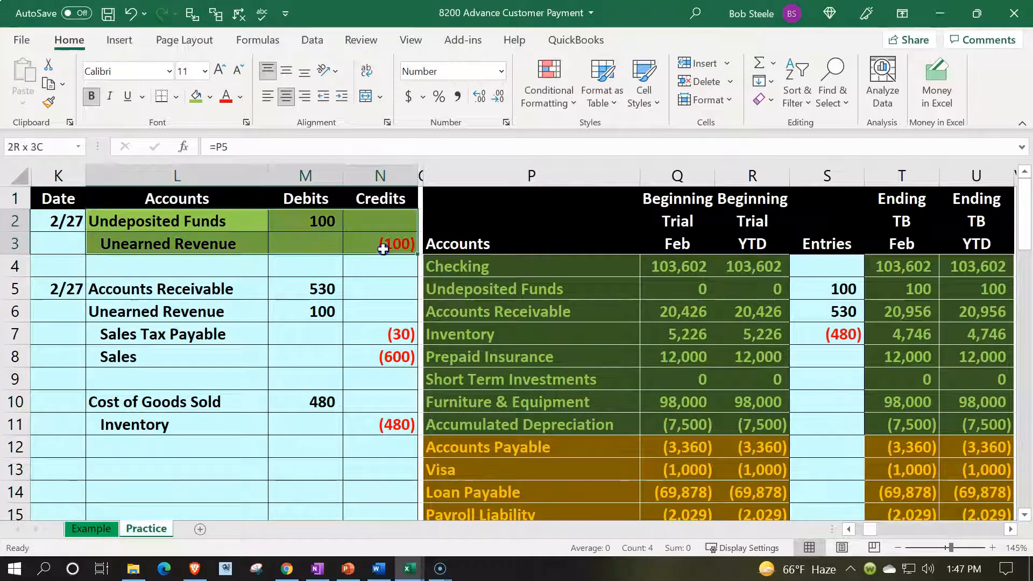
{"action": "left_click", "coordinate": [210, 95]}
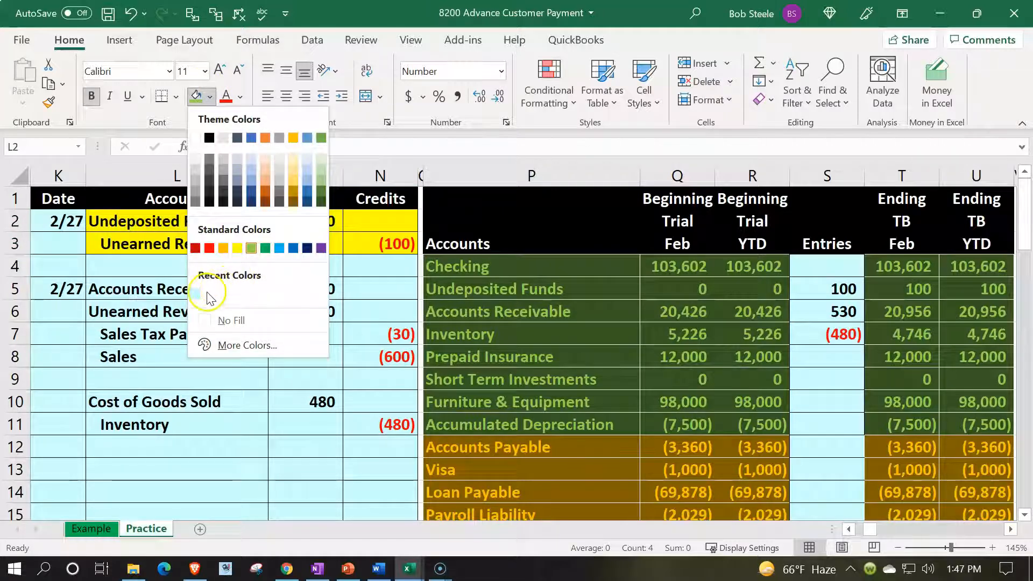
{"action": "left_click", "coordinate": [213, 345]}
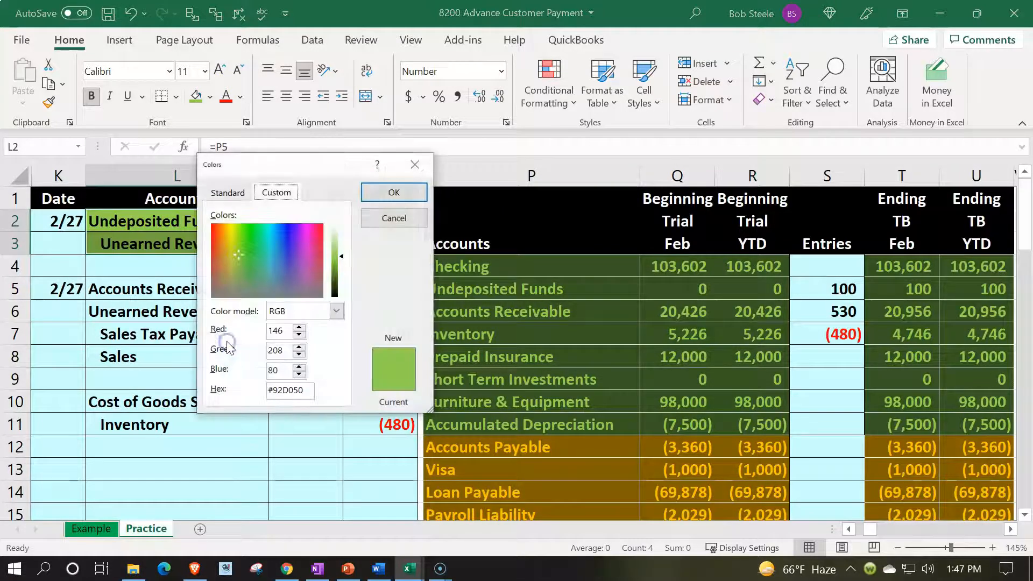
{"action": "left_click", "coordinate": [220, 194]}
{"action": "left_click", "coordinate": [257, 262]}
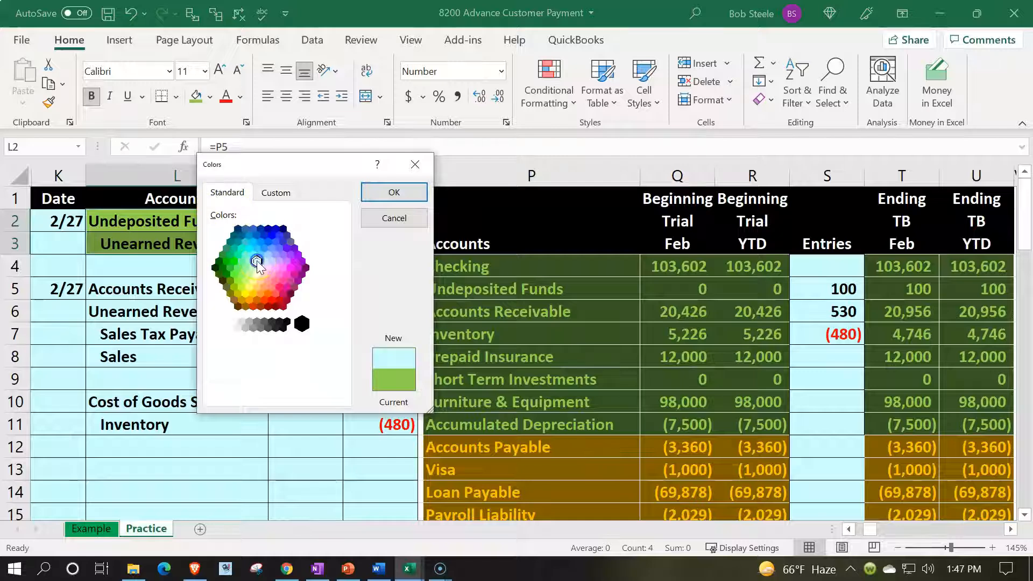
{"action": "left_click", "coordinate": [393, 194]}
- Highlight the 2/27 invoice journal entry in K5:N8 with a light green fill
{"action": "left_click", "coordinate": [255, 311]}
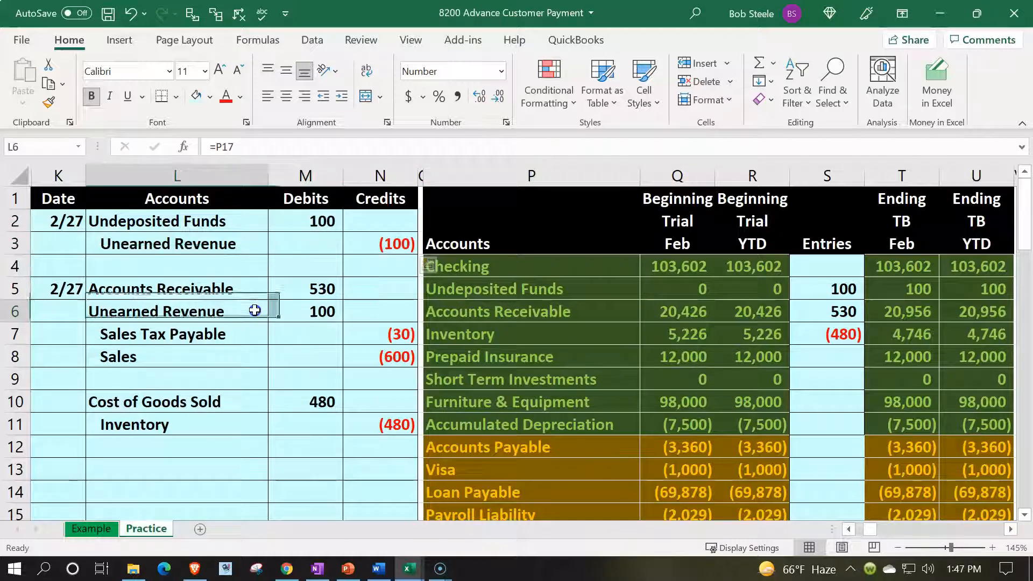
{"action": "left_click_drag", "start_coordinate": [81, 289], "coordinate": [349, 363]}
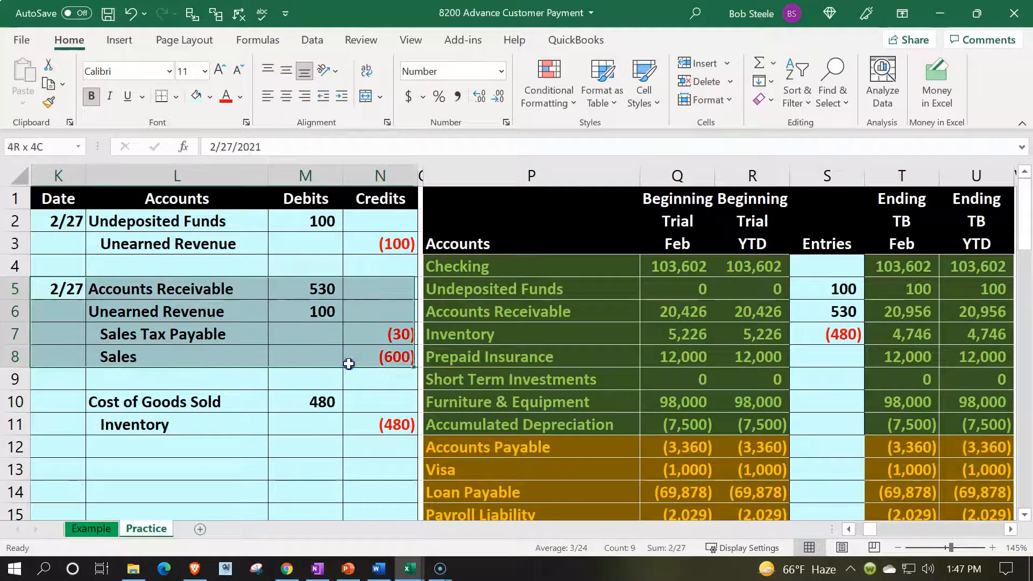
{"action": "left_click", "coordinate": [210, 96]}
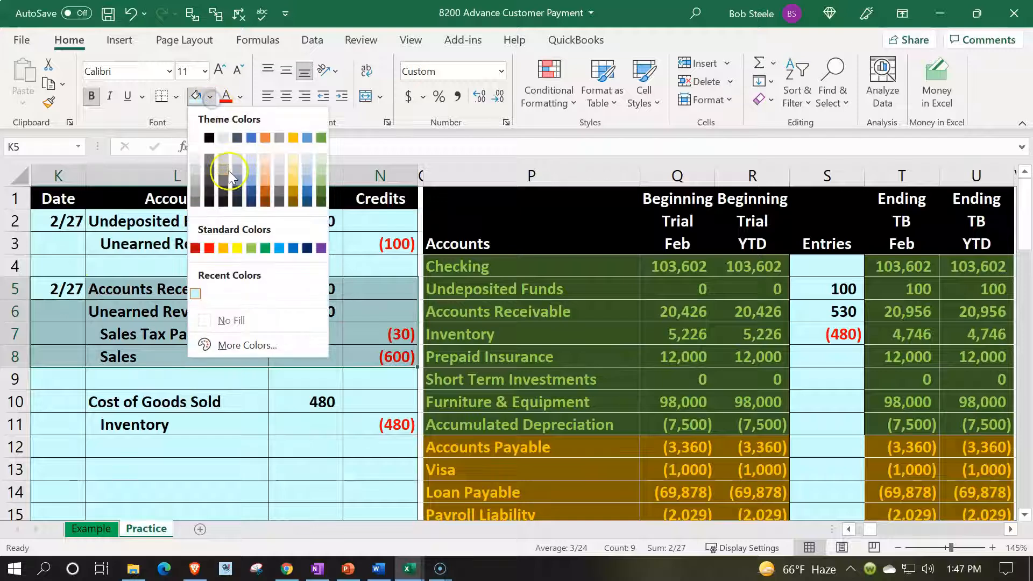
{"action": "left_click", "coordinate": [253, 250]}
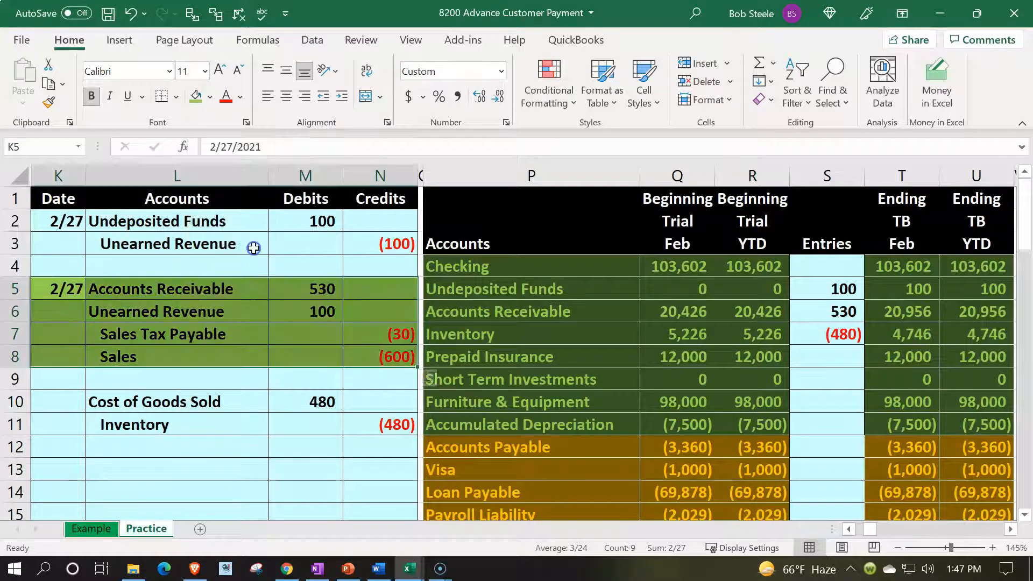
- Enter the date 2/27 in AE10, the first empty row of the Accounts Receivable ledger
{"action": "left_click", "coordinate": [208, 294]}
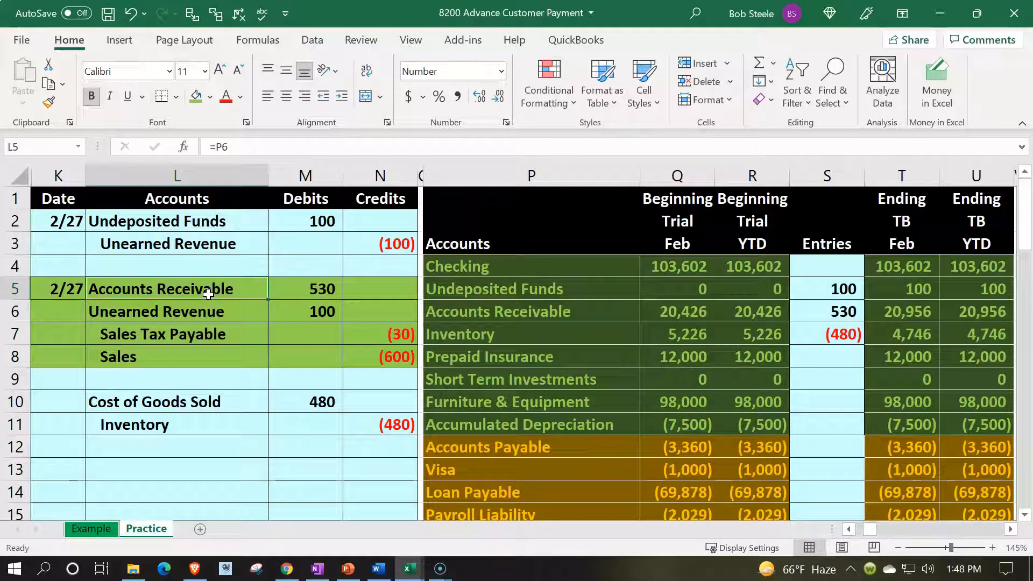
{"action": "key", "text": "Right"}
{"action": "key", "text": "Right"}
{"action": "key", "text": "Right"}
{"action": "key", "text": "Right"}
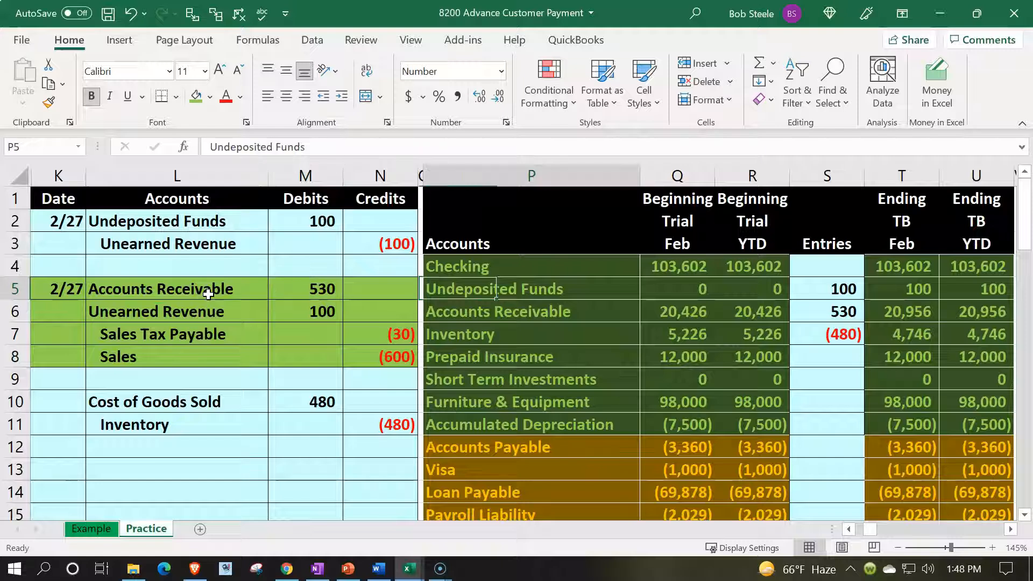
{"action": "key", "text": "Down"}
{"action": "key", "text": "Right"}
{"action": "key", "text": "Right"}
{"action": "key", "text": "Right"}
{"action": "key", "text": "Right"}
{"action": "key", "text": "Right"}
{"action": "key", "text": "Right"}
{"action": "key", "text": "Right"}
{"action": "key", "text": "Right"}
{"action": "key", "text": "Right"}
{"action": "key", "text": "Right"}
{"action": "key", "text": "Right"}
{"action": "key", "text": "Right"}
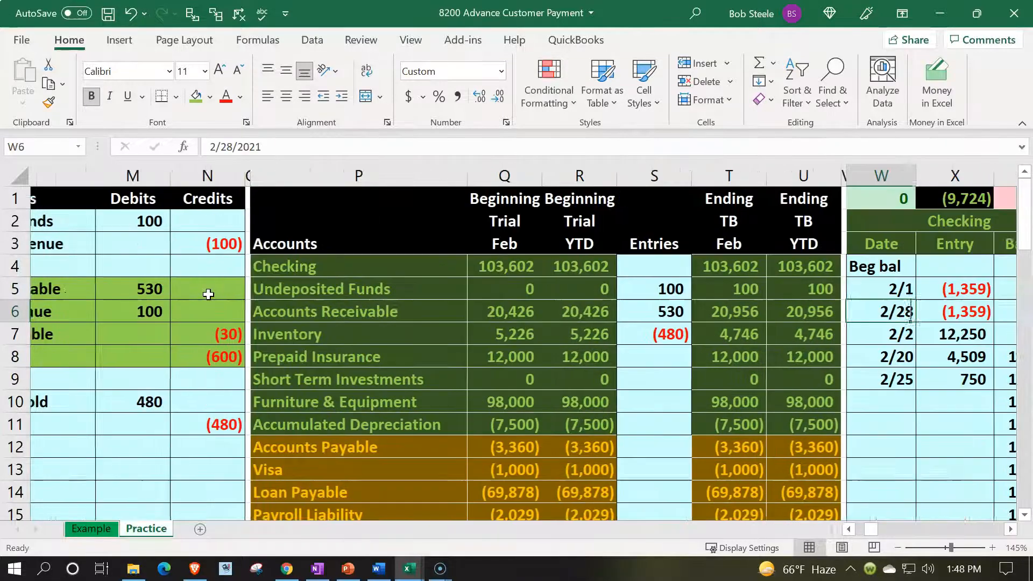
{"action": "key", "text": "Right"}
{"action": "key", "text": "Right"}
{"action": "key", "text": "Right"}
{"action": "key", "text": "Right"}
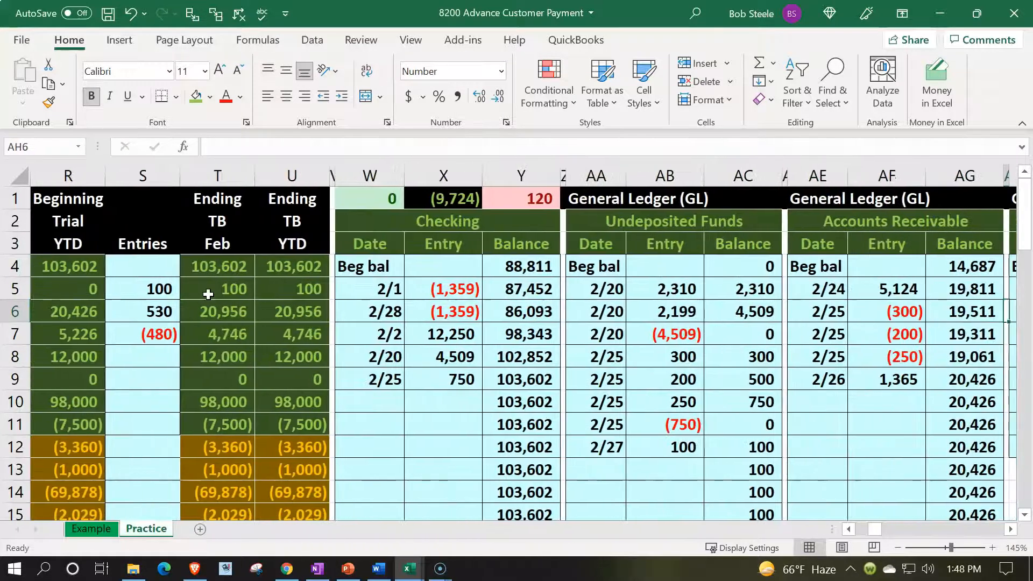
{"action": "key", "text": "Down"}
{"action": "key", "text": "Down"}
{"action": "key", "text": "Down"}
{"action": "key", "text": "Left"}
{"action": "key", "text": "Down"}
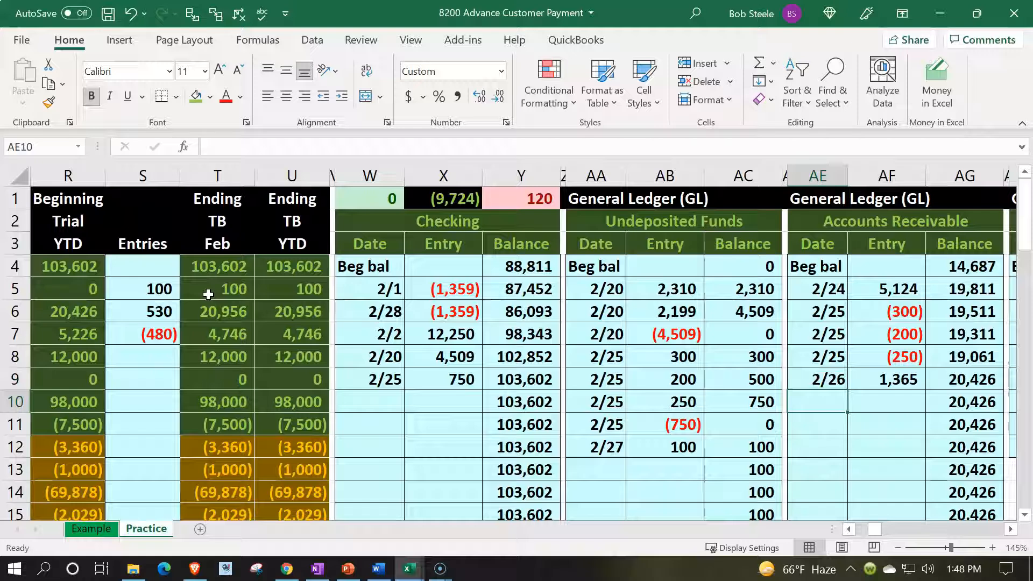
{"action": "type", "text": "2/27"}
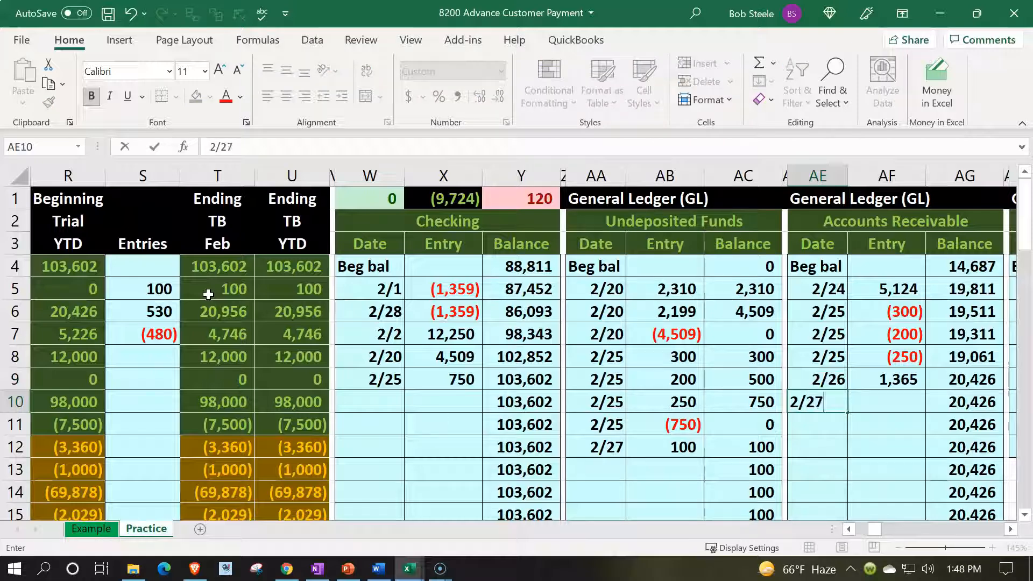
{"action": "key", "text": "Tab"}
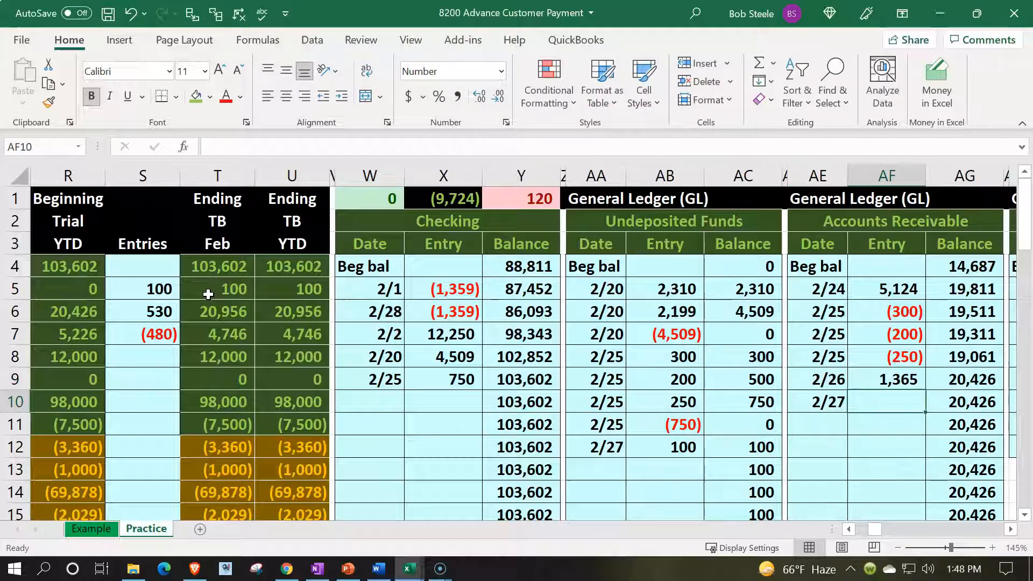
- Link the Accounts Receivable ledger entry in AF10 to the invoice journal debit in M5
{"action": "type", "text": "="}
{"action": "key", "text": "Left"}
{"action": "key", "text": "Left"}
{"action": "key", "text": "Left"}
{"action": "key", "text": "Left"}
{"action": "key", "text": "Left"}
{"action": "key", "text": "Left"}
{"action": "key", "text": "Left"}
{"action": "key", "text": "Left"}
{"action": "key", "text": "Left"}
{"action": "key", "text": "Left"}
{"action": "key", "text": "Left"}
{"action": "key", "text": "Left"}
{"action": "key", "text": "Left"}
{"action": "key", "text": "Left"}
{"action": "key", "text": "Left"}
{"action": "key", "text": "Left"}
{"action": "key", "text": "Left"}
{"action": "key", "text": "Left"}
{"action": "key", "text": "Left"}
{"action": "key", "text": "Left"}
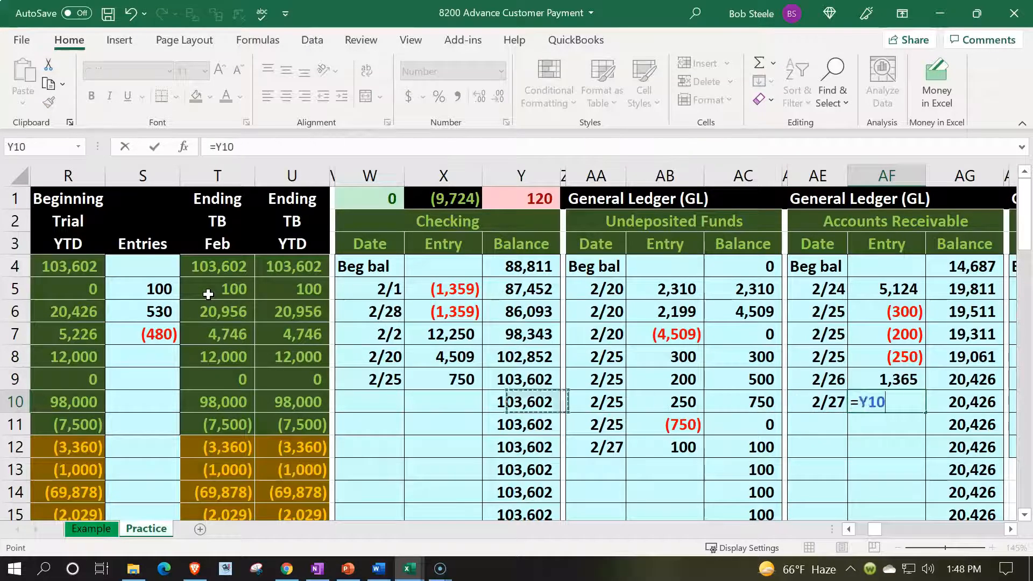
{"action": "key", "text": "Left"}
{"action": "key", "text": "Up"}
{"action": "key", "text": "Up"}
{"action": "key", "text": "Up"}
{"action": "key", "text": "Up"}
{"action": "key", "text": "Up"}
{"action": "key", "text": "Right"}
{"action": "key", "text": "Right"}
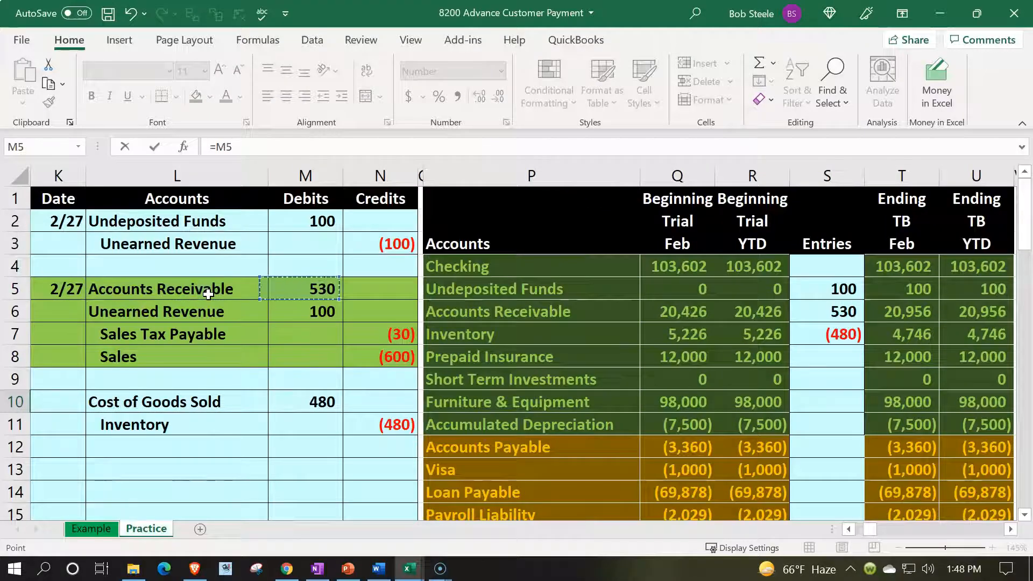
{"action": "key", "text": "Tab"}
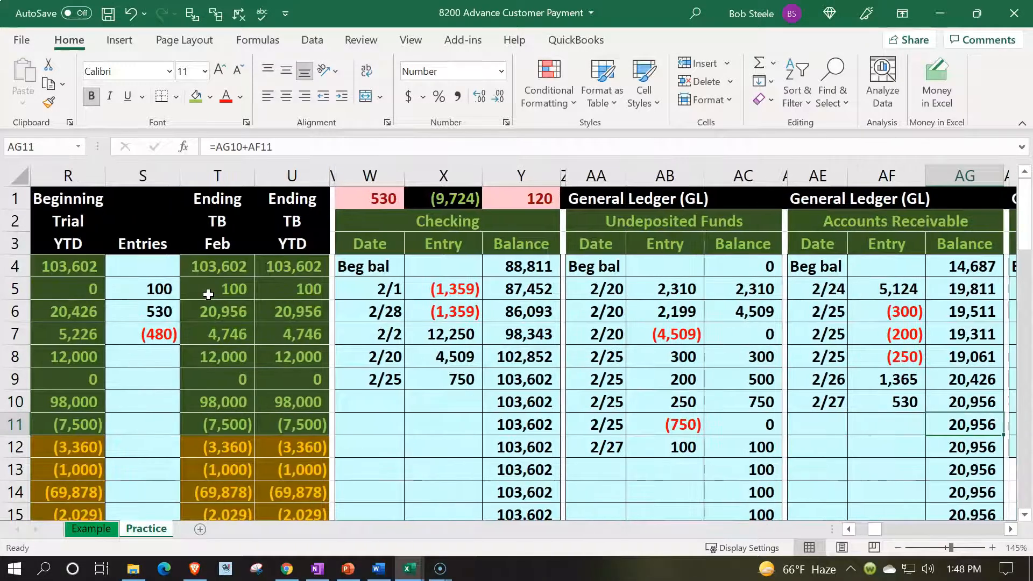
- Review the new Accounts Receivable ledger entry and compare its balance with the ending trial balance figures in T6 and U6
{"action": "key", "text": "Left"}
{"action": "key", "text": "Left"}
{"action": "key", "text": "Left"}
{"action": "key", "text": "Left"}
{"action": "key", "text": "Left"}
{"action": "key", "text": "Left"}
{"action": "key", "text": "Left"}
{"action": "key", "text": "Left"}
{"action": "key", "text": "Left"}
{"action": "key", "text": "Left"}
{"action": "key", "text": "Left"}
{"action": "key", "text": "Left"}
{"action": "key", "text": "Left"}
{"action": "key", "text": "Left"}
{"action": "key", "text": "Left"}
{"action": "key", "text": "Left"}
{"action": "key", "text": "Left"}
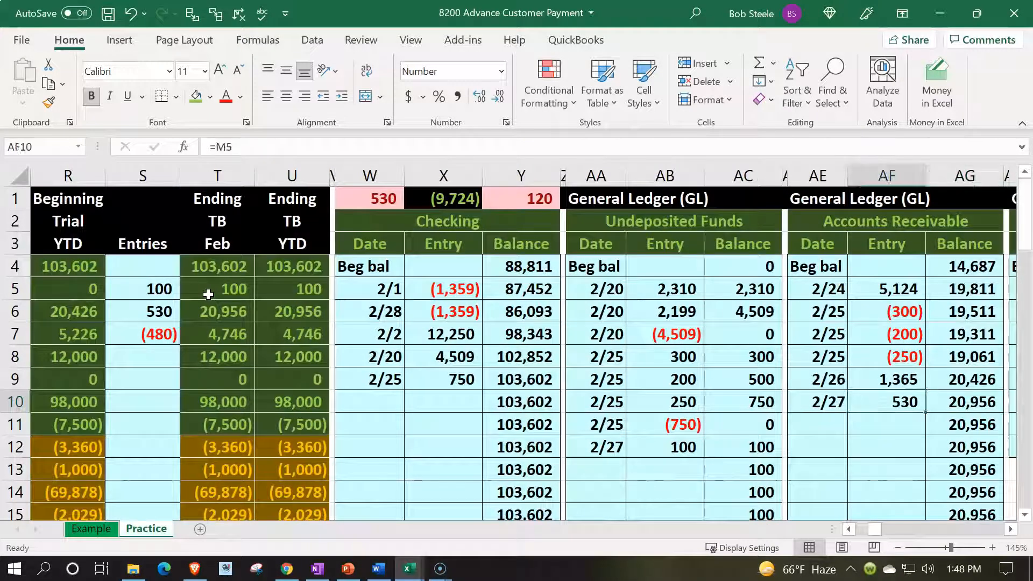
{"action": "key", "text": "Up"}
{"action": "key", "text": "Up"}
{"action": "key", "text": "Up"}
{"action": "key", "text": "Up"}
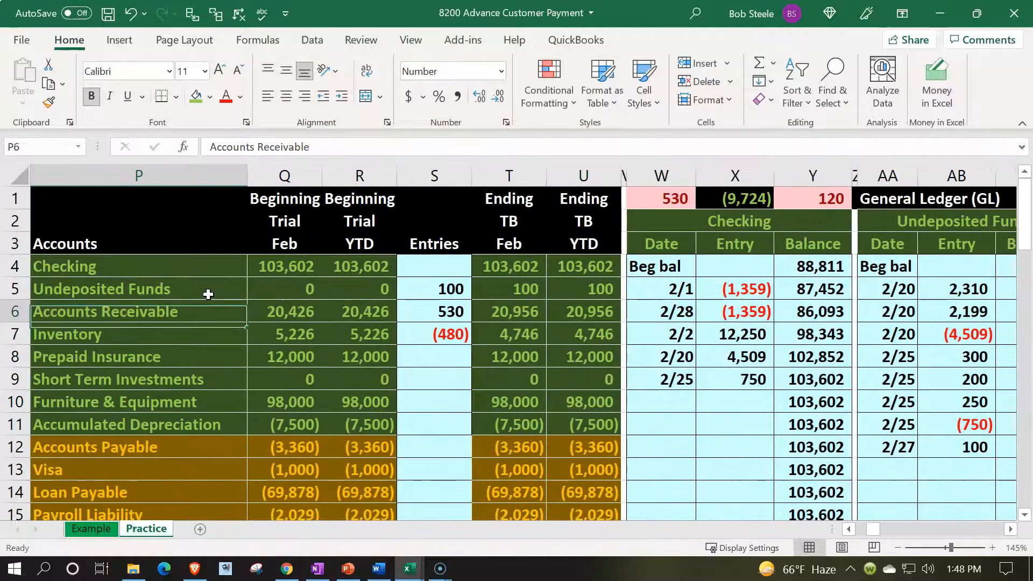
{"action": "key", "text": "Right"}
{"action": "key", "text": "Right"}
{"action": "key", "text": "Right"}
{"action": "key", "text": "Right"}
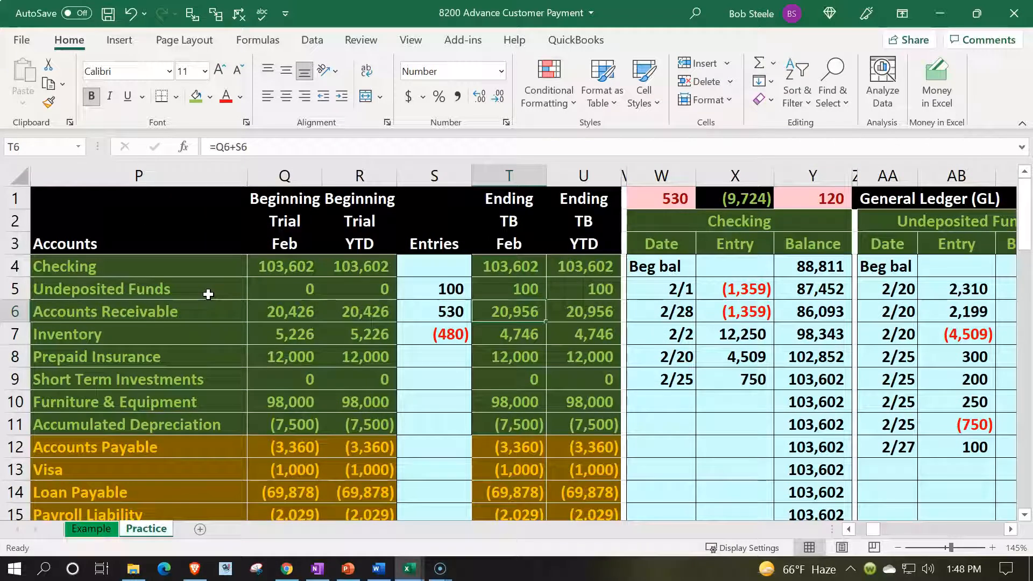
{"action": "key", "text": "Right"}
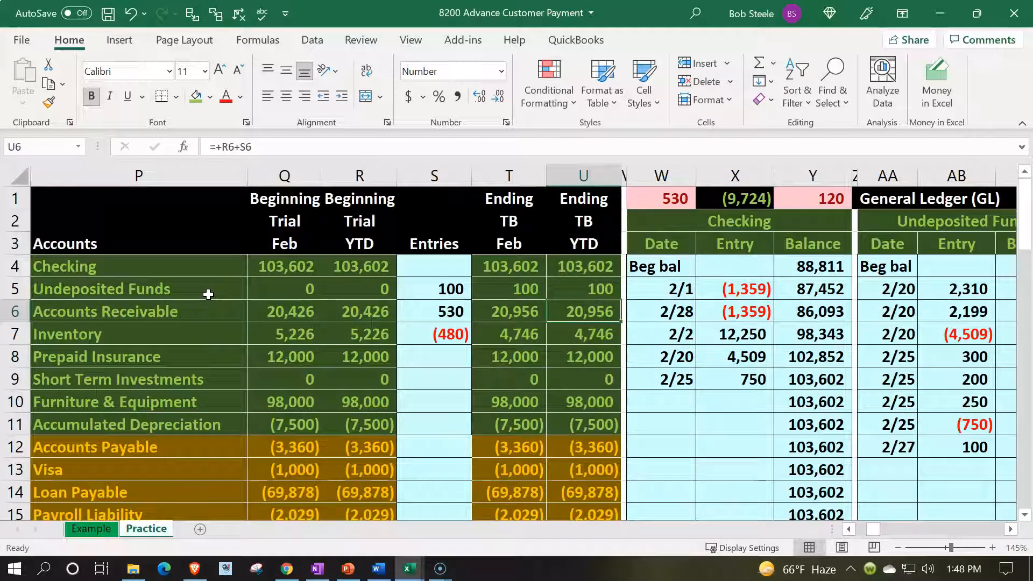
- Return to the invoice journal entry and select its Unearned Revenue line in L6 for posting
{"action": "key", "text": "Left"}
{"action": "key", "text": "Left"}
{"action": "key", "text": "Left"}
{"action": "key", "text": "Left"}
{"action": "key", "text": "Left"}
{"action": "key", "text": "Left"}
{"action": "key", "text": "Left"}
{"action": "key", "text": "Left"}
{"action": "key", "text": "Left"}
{"action": "key", "text": "Left"}
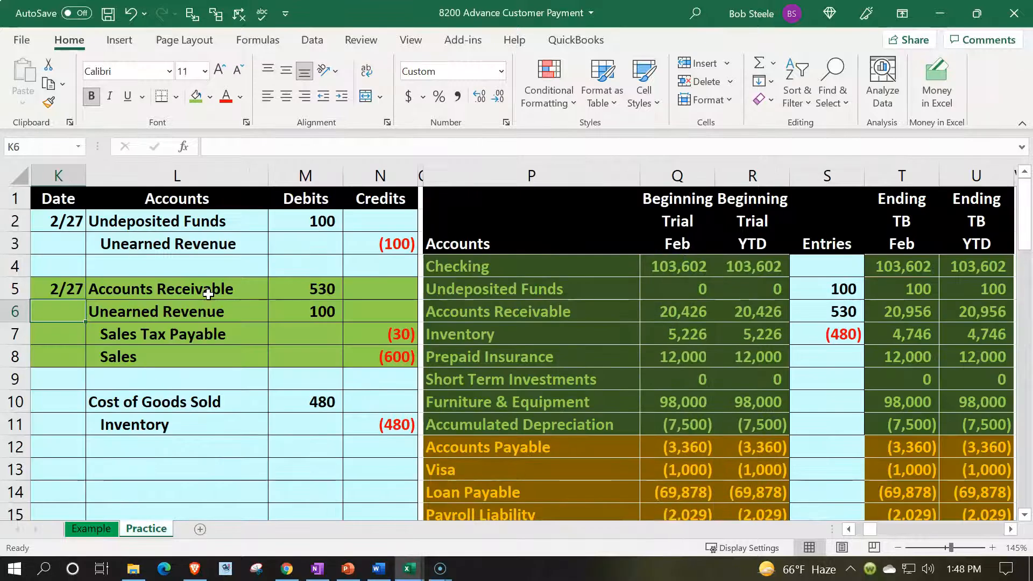
{"action": "key", "text": "Right"}
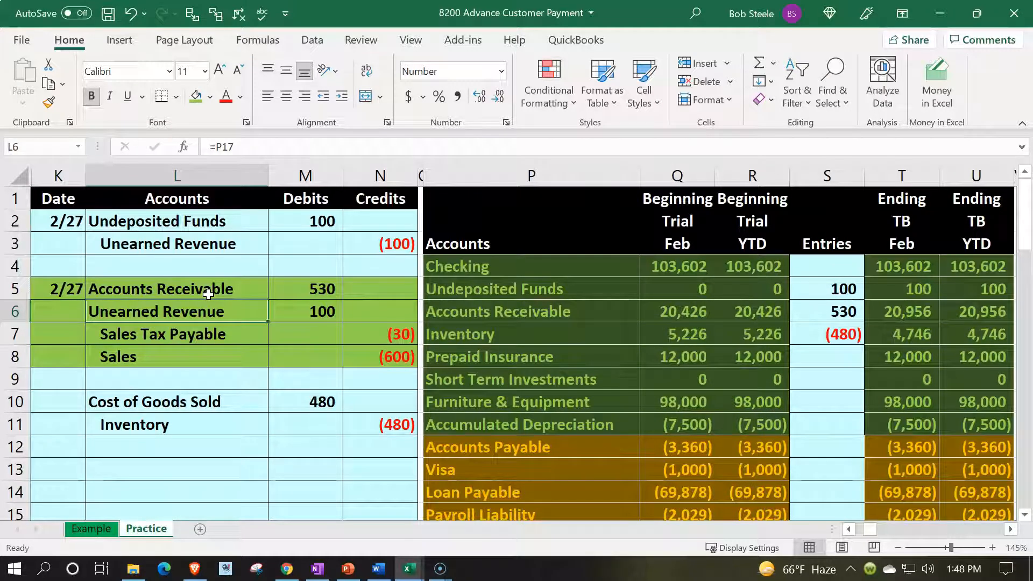
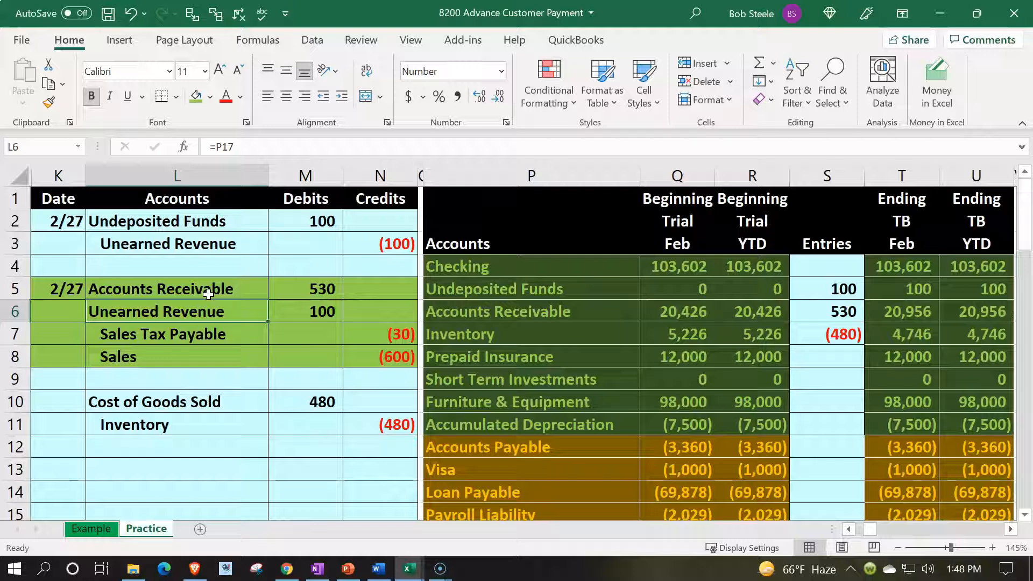
- Enter the date 2/27 in BC6, the first empty row of the Unearned Revenue ledger
{"action": "scroll", "coordinate": [208, 293], "scroll_direction": "down", "scroll_amount": 1}
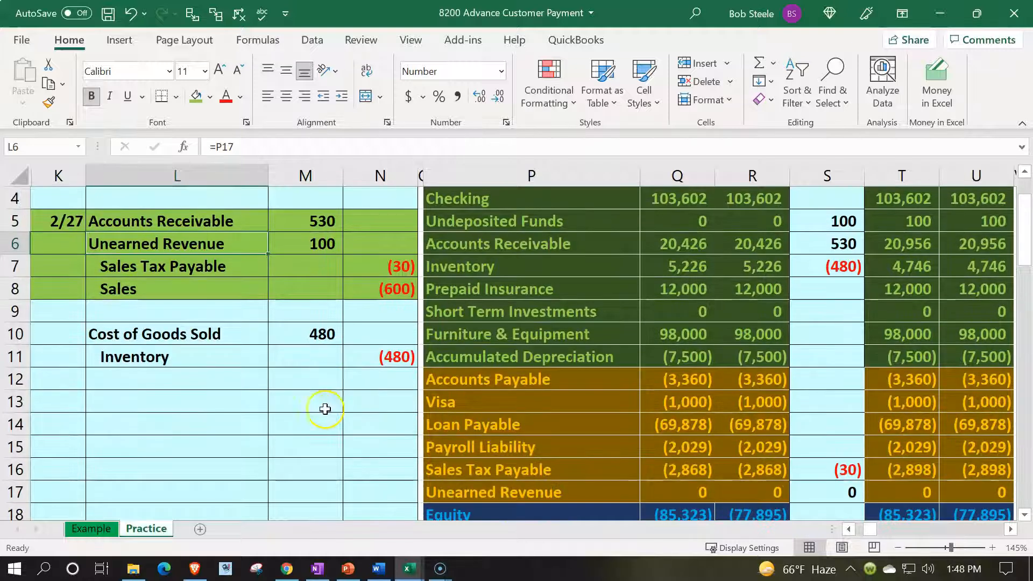
{"action": "left_click", "coordinate": [489, 490]}
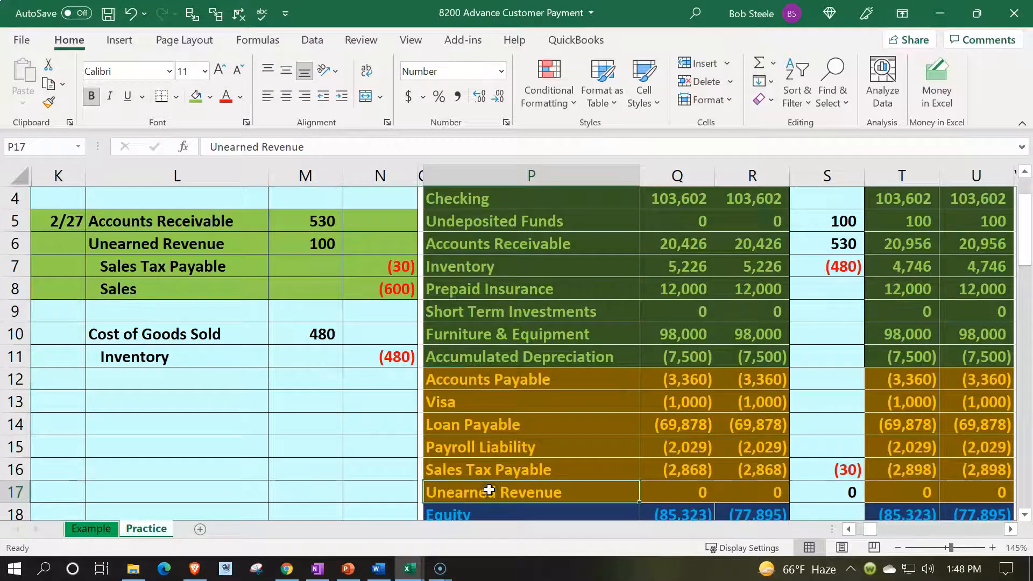
{"action": "scroll", "coordinate": [489, 491], "scroll_direction": "up", "scroll_amount": 1}
{"action": "left_click", "coordinate": [541, 284]}
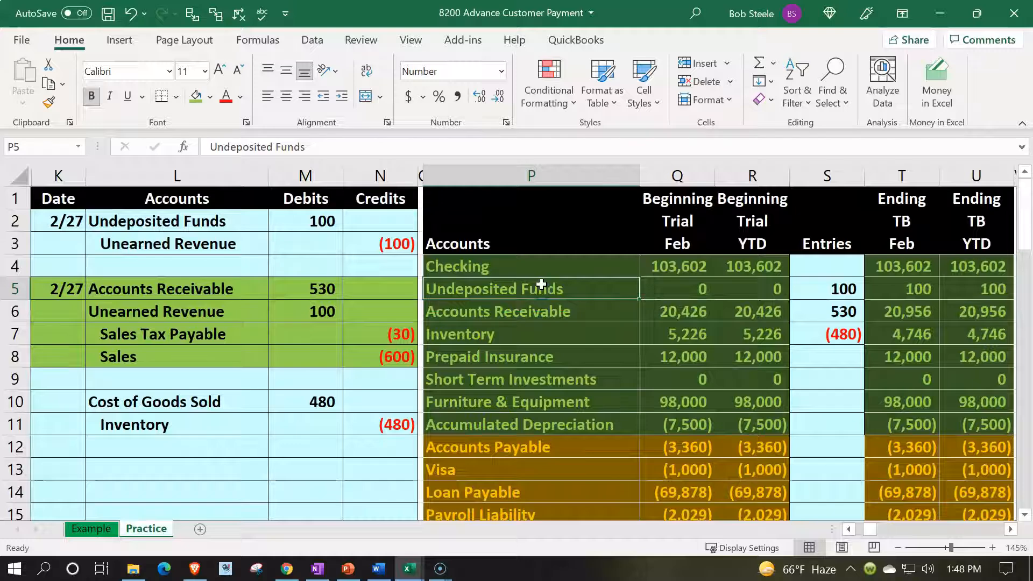
{"action": "key", "text": "Right"}
{"action": "key", "text": "Right"}
{"action": "key", "text": "Right"}
{"action": "key", "text": "Right"}
{"action": "key", "text": "Right"}
{"action": "key", "text": "Right"}
{"action": "key", "text": "Right"}
{"action": "key", "text": "Right"}
{"action": "key", "text": "Right"}
{"action": "key", "text": "Right"}
{"action": "key", "text": "Right"}
{"action": "key", "text": "Right"}
{"action": "key", "text": "Right"}
{"action": "key", "text": "Right"}
{"action": "key", "text": "Right"}
{"action": "key", "text": "Right"}
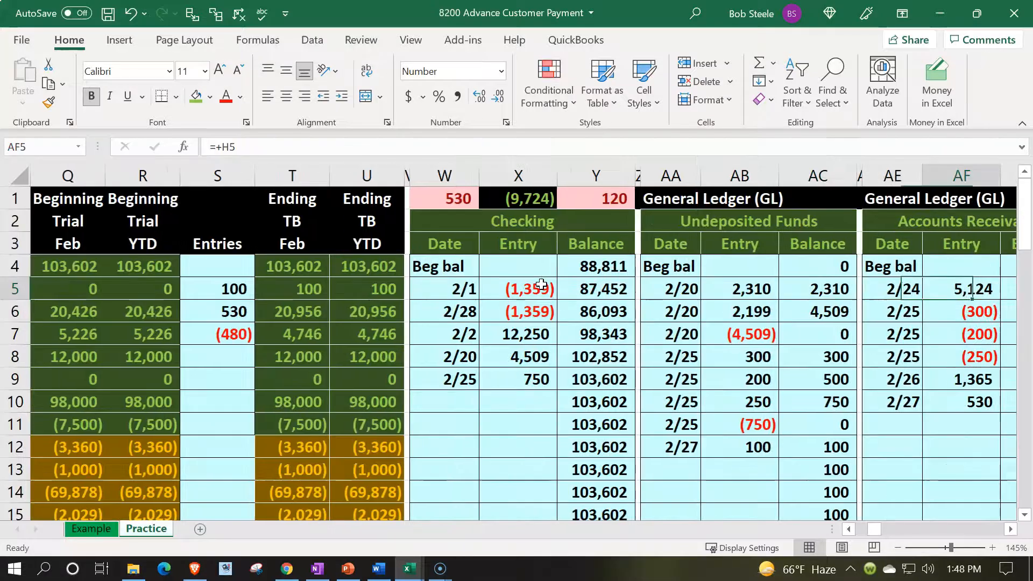
{"action": "key", "text": "Right"}
{"action": "key", "text": "Right"}
{"action": "key", "text": "Right"}
{"action": "key", "text": "Right"}
{"action": "key", "text": "Right"}
{"action": "key", "text": "Right"}
{"action": "key", "text": "Right"}
{"action": "key", "text": "Right"}
{"action": "key", "text": "Right"}
{"action": "key", "text": "Right"}
{"action": "key", "text": "Right"}
{"action": "key", "text": "Right"}
{"action": "key", "text": "Right"}
{"action": "key", "text": "Right"}
{"action": "key", "text": "Right"}
{"action": "key", "text": "Right"}
{"action": "key", "text": "Right"}
{"action": "key", "text": "Right"}
{"action": "key", "text": "Right"}
{"action": "key", "text": "Right"}
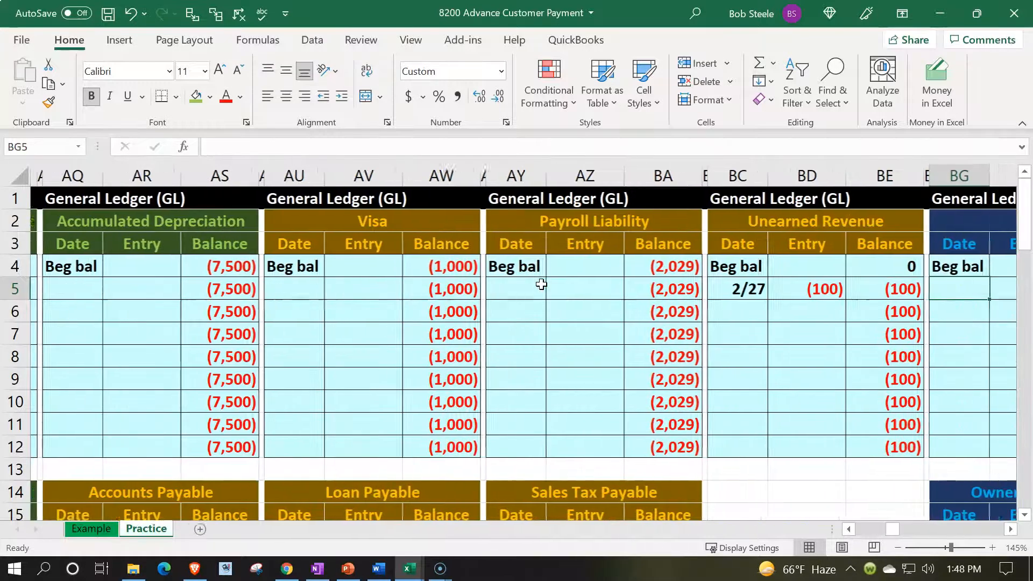
{"action": "key", "text": "Right"}
{"action": "key", "text": "Left"}
{"action": "key", "text": "Left"}
{"action": "key", "text": "Left"}
{"action": "key", "text": "Left"}
{"action": "key", "text": "Left"}
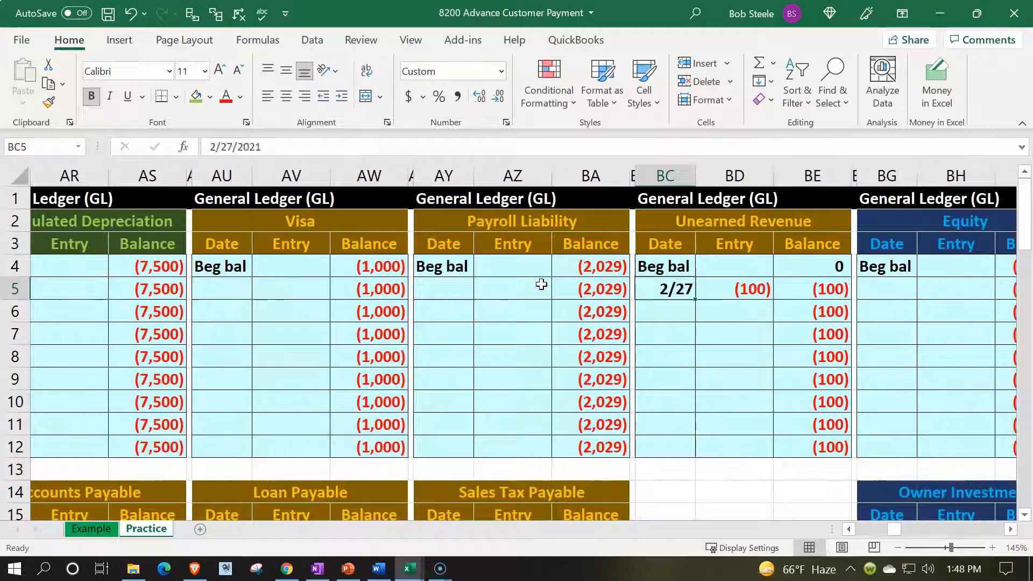
{"action": "key", "text": "Down"}
{"action": "type", "text": "6"}
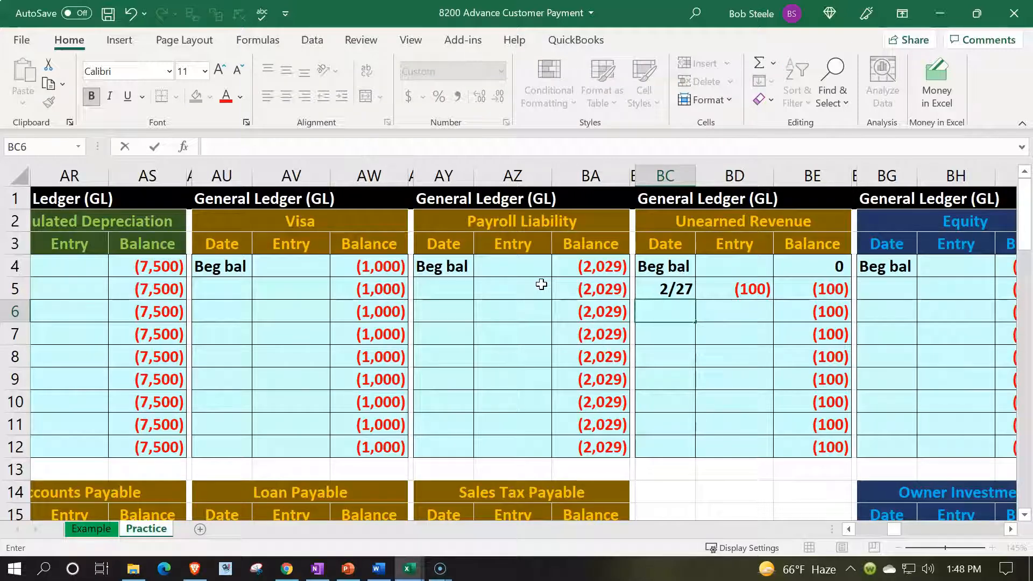
{"action": "type", "text": "7"}
{"action": "key", "text": "Tab"}
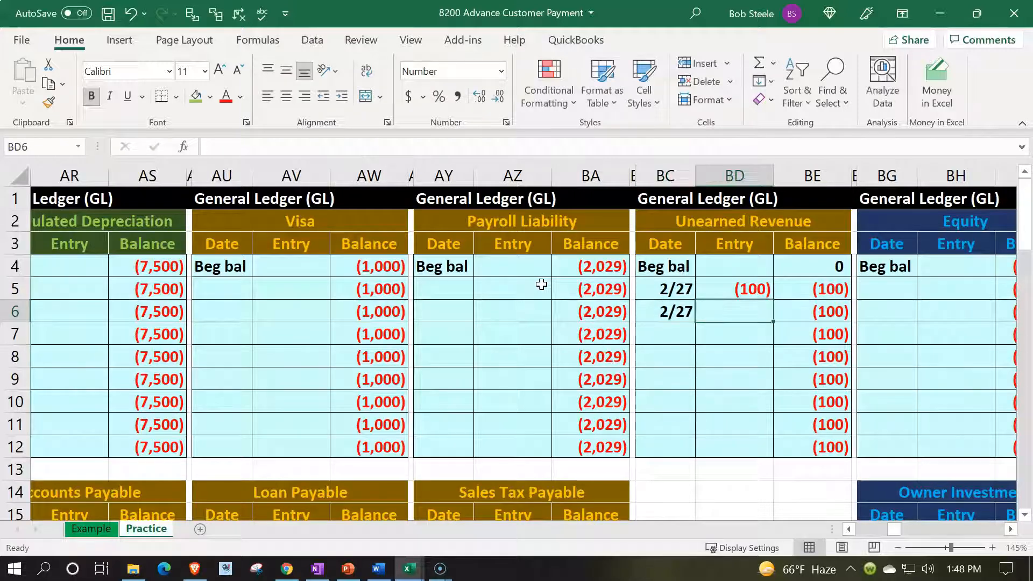
- Link the Unearned Revenue ledger entry in BD6 to the invoice journal debit in M6
{"action": "type", "text": "="}
{"action": "key", "text": "Left"}
{"action": "key", "text": "Left"}
{"action": "key", "text": "Left"}
{"action": "key", "text": "Left"}
{"action": "key", "text": "Left"}
{"action": "key", "text": "Left"}
{"action": "key", "text": "Left"}
{"action": "key", "text": "Left"}
{"action": "key", "text": "Left"}
{"action": "key", "text": "Left"}
{"action": "key", "text": "Left"}
{"action": "key", "text": "Left"}
{"action": "key", "text": "Left"}
{"action": "key", "text": "Left"}
{"action": "key", "text": "Left"}
{"action": "key", "text": "Left"}
{"action": "key", "text": "Left"}
{"action": "key", "text": "Left"}
{"action": "key", "text": "Left"}
{"action": "key", "text": "Left"}
{"action": "key", "text": "Left"}
{"action": "key", "text": "Left"}
{"action": "key", "text": "Left"}
{"action": "key", "text": "Left"}
{"action": "key", "text": "Left"}
{"action": "key", "text": "Left"}
{"action": "key", "text": "Left"}
{"action": "key", "text": "Left"}
{"action": "key", "text": "Left"}
{"action": "key", "text": "Left"}
{"action": "key", "text": "Left"}
{"action": "key", "text": "Left"}
{"action": "key", "text": "Left"}
{"action": "key", "text": "Left"}
{"action": "key", "text": "Left"}
{"action": "key", "text": "Left"}
{"action": "key", "text": "Left"}
{"action": "key", "text": "Left"}
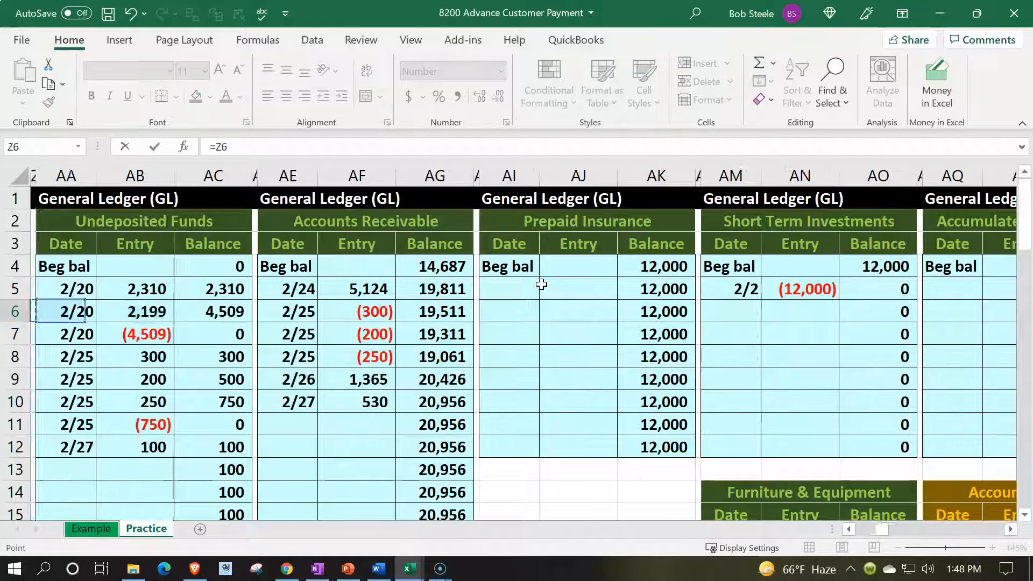
{"action": "key", "text": "Right"}
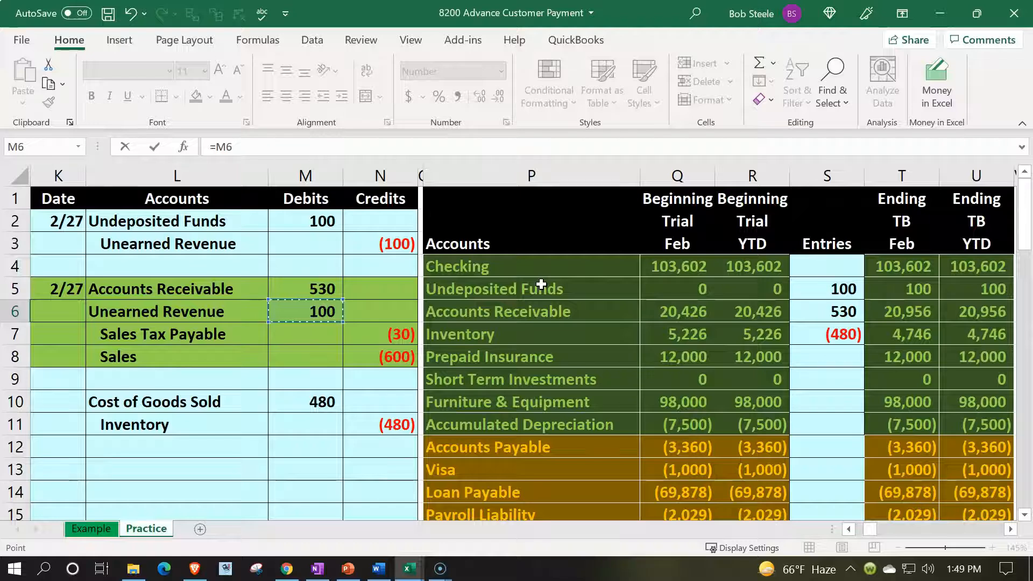
{"action": "key", "text": "Tab"}
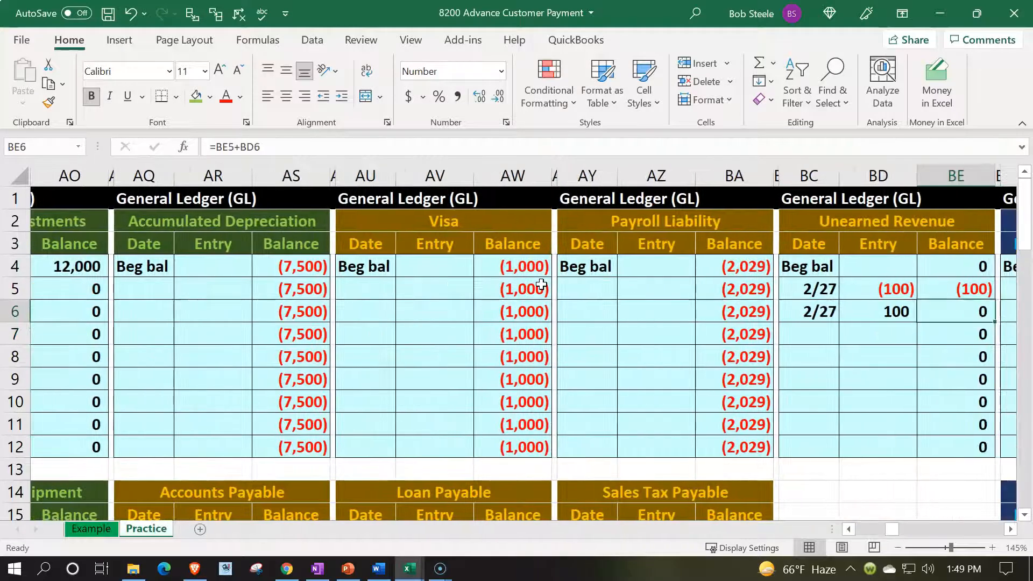
- Compare the Unearned Revenue ledger balance in BE6 with the account's ending figures in the trial balance
{"action": "key", "text": "Left"}
{"action": "key", "text": "Left"}
{"action": "key", "text": "Left"}
{"action": "key", "text": "Left"}
{"action": "key", "text": "Left"}
{"action": "key", "text": "Left"}
{"action": "key", "text": "Left"}
{"action": "key", "text": "Left"}
{"action": "key", "text": "Left"}
{"action": "key", "text": "Left"}
{"action": "key", "text": "Left"}
{"action": "key", "text": "Left"}
{"action": "key", "text": "Left"}
{"action": "key", "text": "Left"}
{"action": "key", "text": "Left"}
{"action": "key", "text": "Left"}
{"action": "key", "text": "Left"}
{"action": "key", "text": "Left"}
{"action": "key", "text": "Left"}
{"action": "key", "text": "Left"}
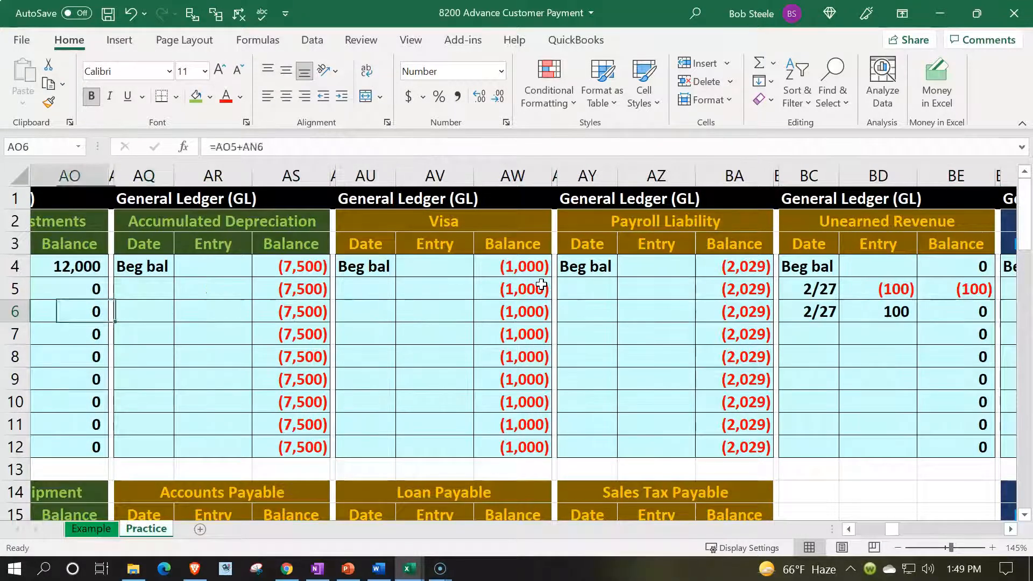
{"action": "key", "text": "Left"}
{"action": "key", "text": "Left"}
{"action": "key", "text": "Left"}
{"action": "key", "text": "Left"}
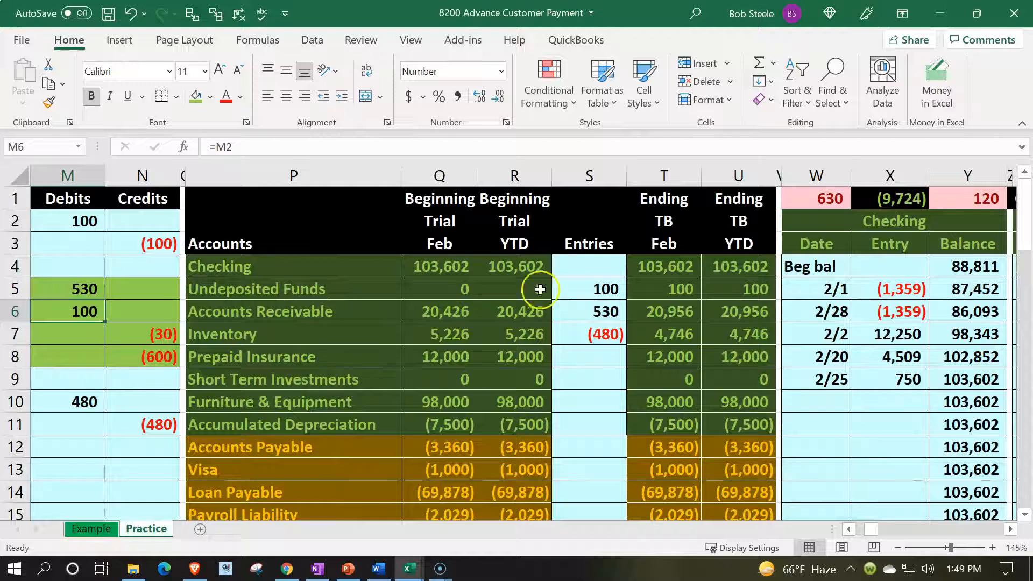
{"action": "scroll", "coordinate": [538, 323], "scroll_direction": "down", "scroll_amount": 1}
{"action": "scroll", "coordinate": [653, 468], "scroll_direction": "up", "scroll_amount": 1}
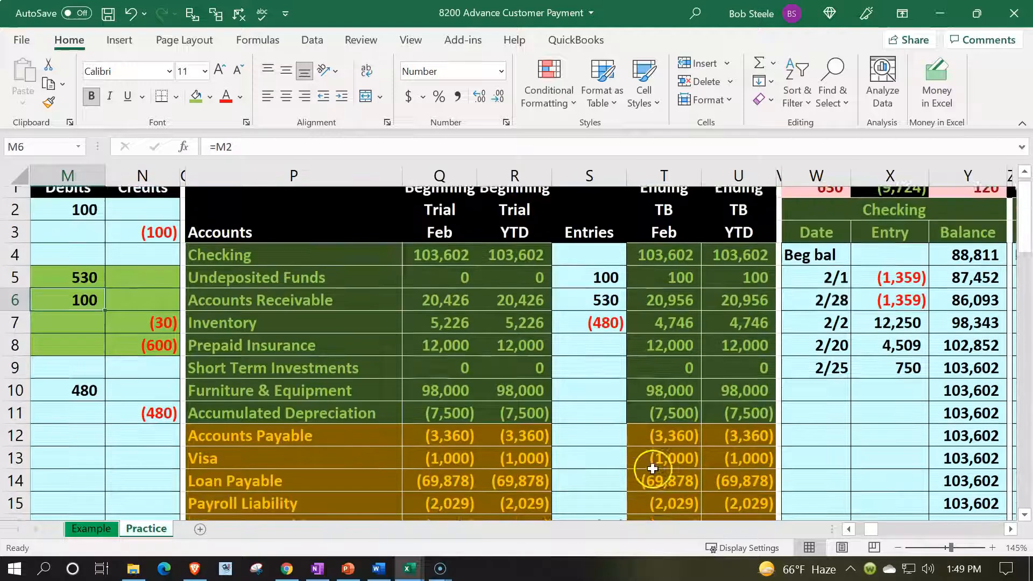
- Return to the invoice journal entry, select its Sales Tax Payable line in L7, and check that account in the trial balance
{"action": "left_click", "coordinate": [415, 375]}
{"action": "key", "text": "Left"}
{"action": "key", "text": "Left"}
{"action": "key", "text": "Left"}
{"action": "key", "text": "Left"}
{"action": "key", "text": "Left"}
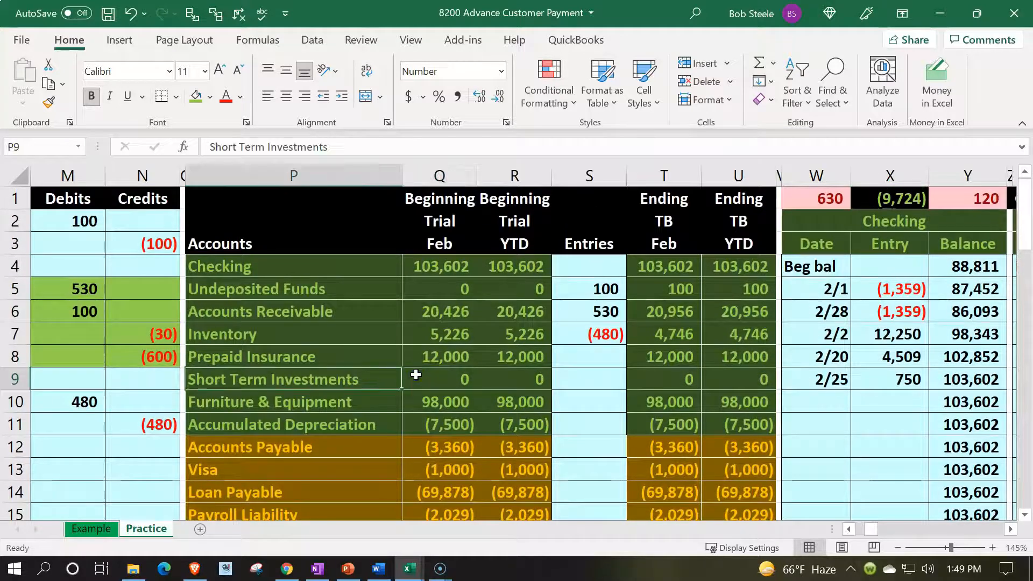
{"action": "key", "text": "Up"}
{"action": "key", "text": "Up"}
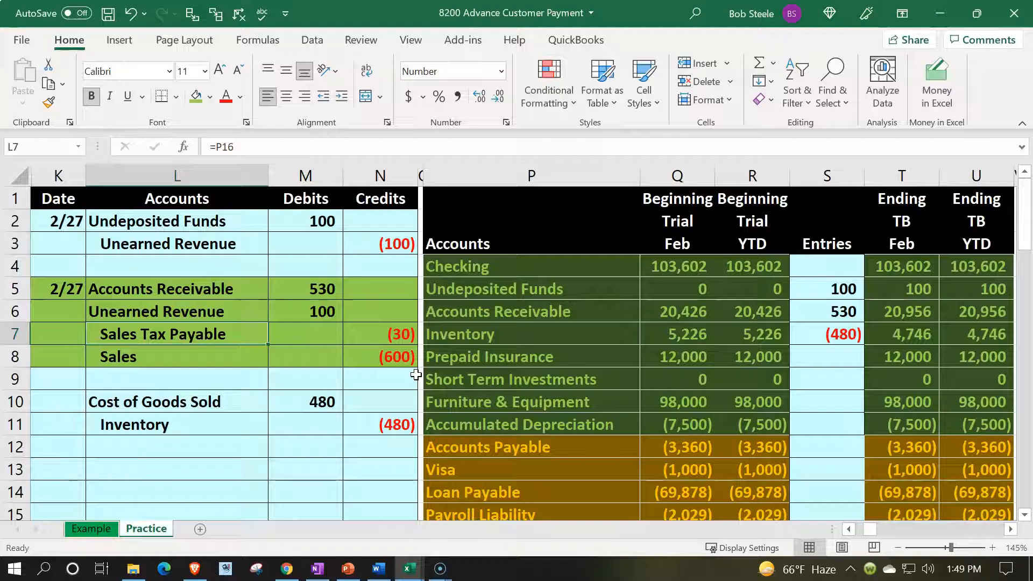
{"action": "scroll", "coordinate": [430, 393], "scroll_direction": "down", "scroll_amount": 2}
{"action": "scroll", "coordinate": [454, 410], "scroll_direction": "up", "scroll_amount": 2}
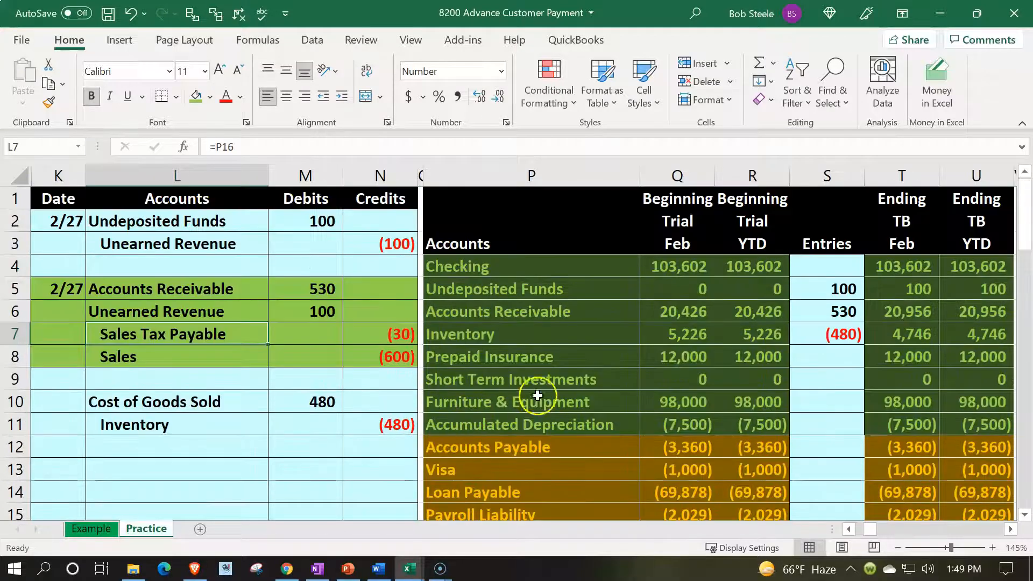
- Enter the date 2/27 in AY21, the first empty row of the Sales Tax Payable ledger
{"action": "left_click", "coordinate": [567, 381]}
{"action": "key", "text": "Right"}
{"action": "key", "text": "Right"}
{"action": "key", "text": "Right"}
{"action": "key", "text": "Right"}
{"action": "key", "text": "Right"}
{"action": "key", "text": "Right"}
{"action": "key", "text": "Right"}
{"action": "key", "text": "Right"}
{"action": "key", "text": "Right"}
{"action": "key", "text": "Right"}
{"action": "key", "text": "Right"}
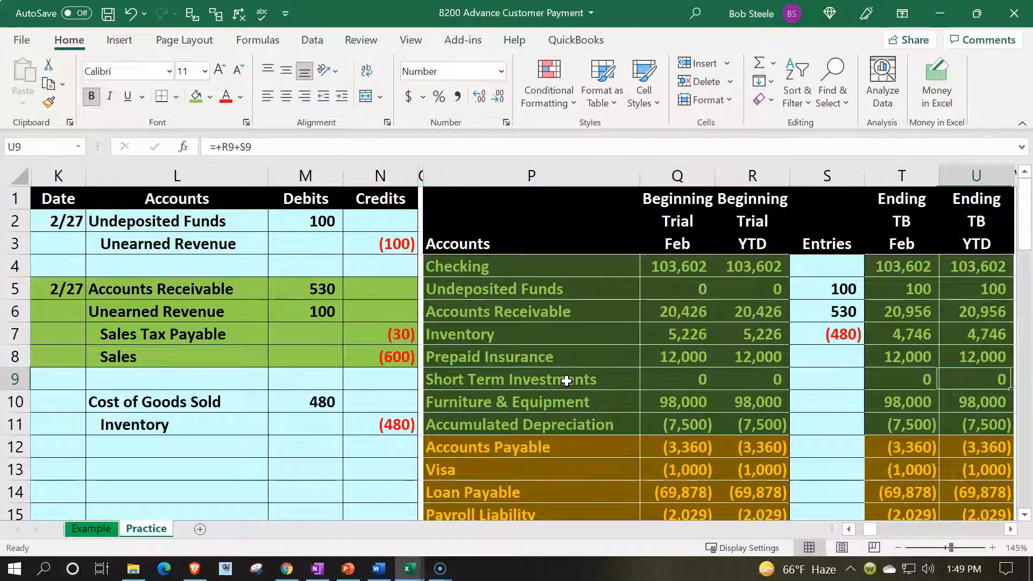
{"action": "key", "text": "Right"}
{"action": "key", "text": "Right"}
{"action": "key", "text": "Right"}
{"action": "key", "text": "Right"}
{"action": "key", "text": "Right"}
{"action": "key", "text": "Right"}
{"action": "key", "text": "Right"}
{"action": "key", "text": "Right"}
{"action": "key", "text": "Right"}
{"action": "key", "text": "Right"}
{"action": "key", "text": "Right"}
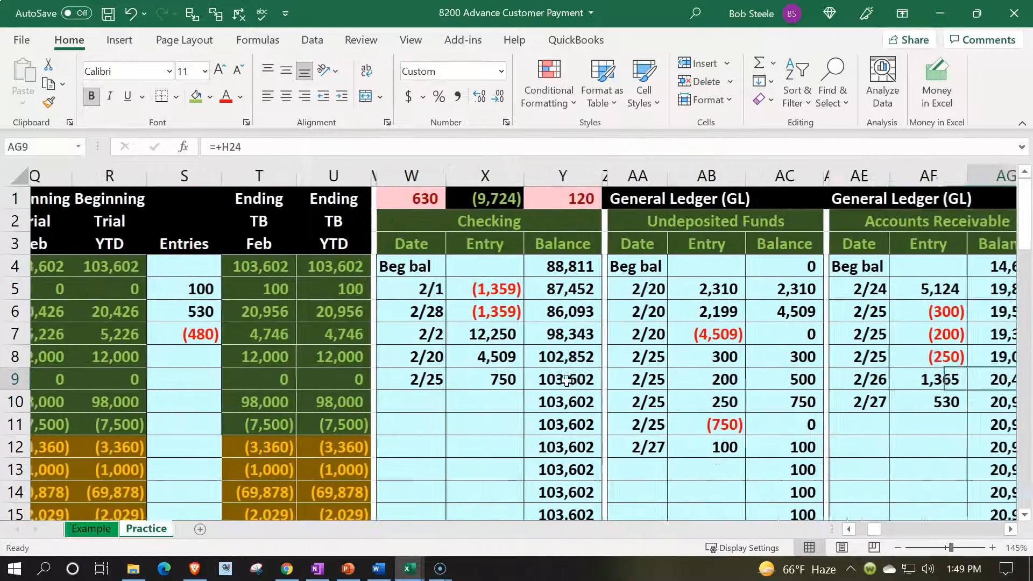
{"action": "key", "text": "Right"}
{"action": "key", "text": "Right"}
{"action": "key", "text": "Right"}
{"action": "key", "text": "Right"}
{"action": "key", "text": "Right"}
{"action": "key", "text": "Right"}
{"action": "key", "text": "Right"}
{"action": "key", "text": "Right"}
{"action": "key", "text": "Right"}
{"action": "key", "text": "Right"}
{"action": "key", "text": "Right"}
{"action": "key", "text": "Right"}
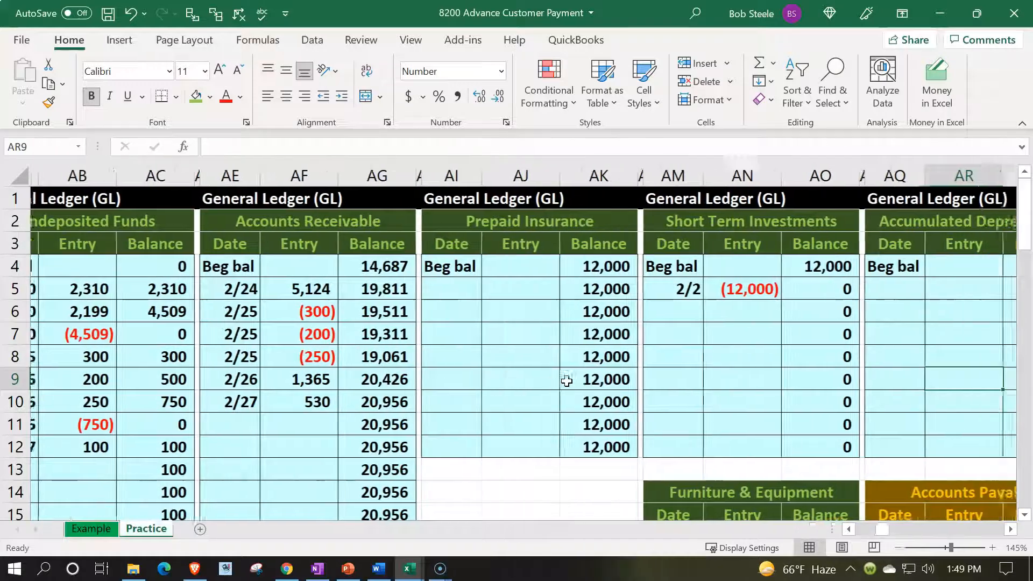
{"action": "key", "text": "Right"}
{"action": "key", "text": "Right"}
{"action": "key", "text": "Right"}
{"action": "key", "text": "Right"}
{"action": "key", "text": "Right"}
{"action": "key", "text": "Right"}
{"action": "key", "text": "Right"}
{"action": "key", "text": "Right"}
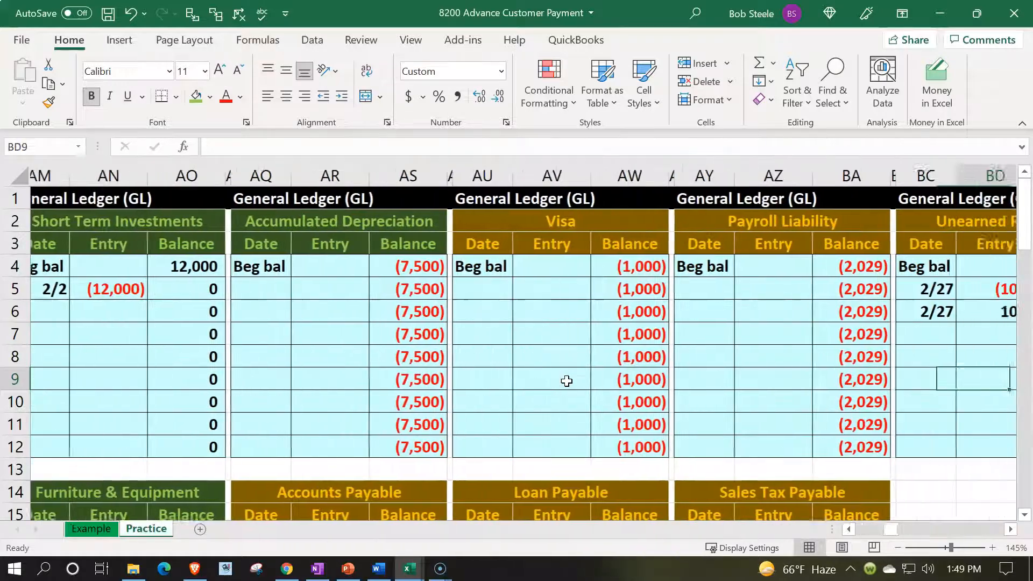
{"action": "scroll", "coordinate": [568, 381], "scroll_direction": "down", "scroll_amount": 3}
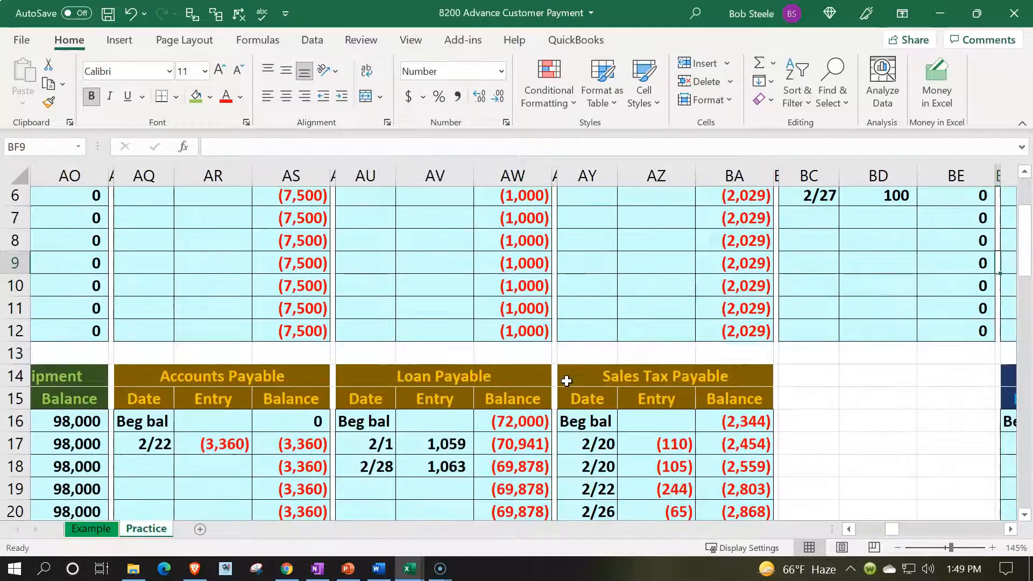
{"action": "left_click", "coordinate": [606, 446]}
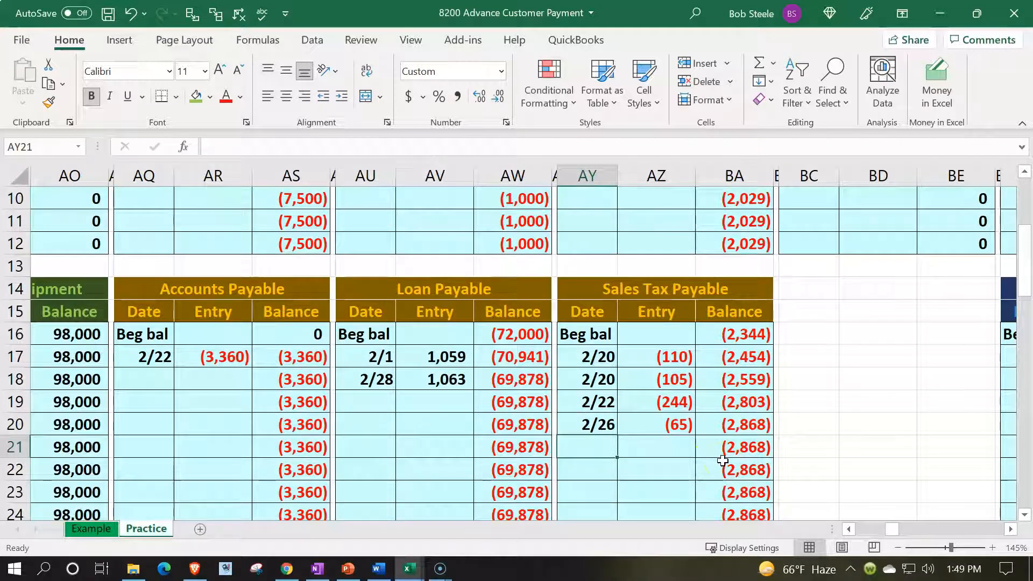
{"action": "type", "text": "2/27"}
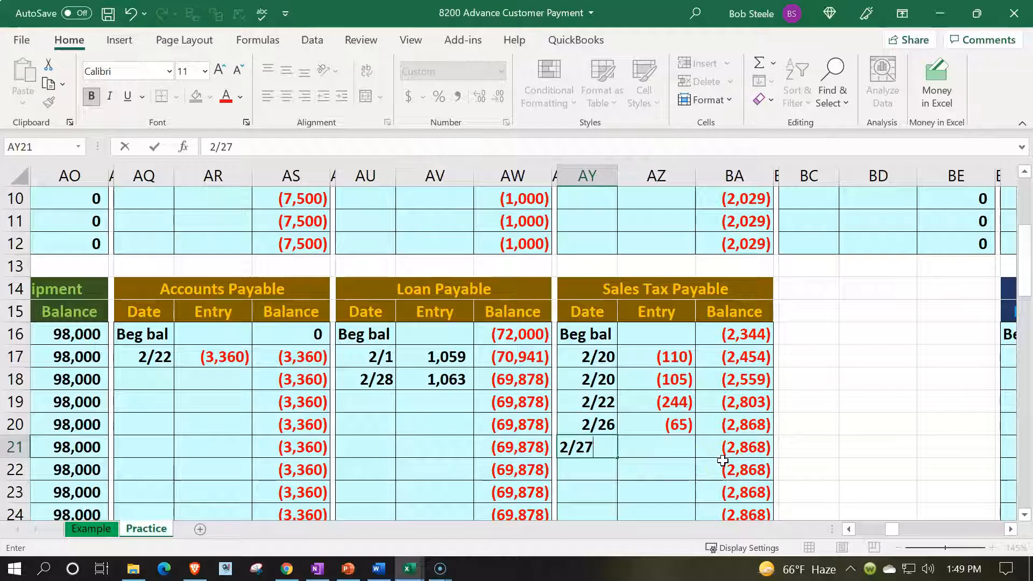
{"action": "key", "text": "Tab"}
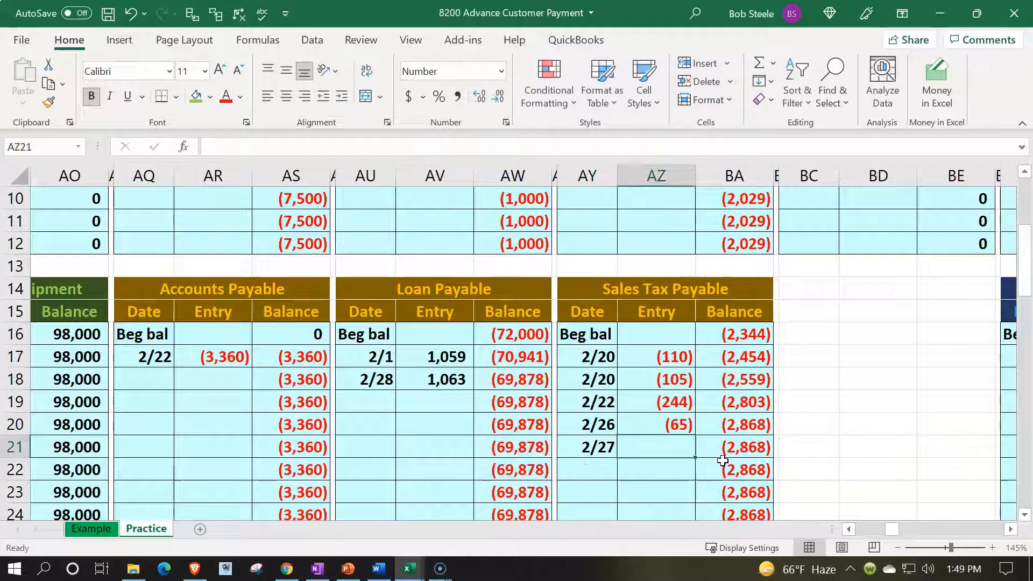
- Link the Sales Tax Payable ledger entry in AZ21 to the invoice journal credit in N7
{"action": "type", "text": "="}
{"action": "key", "text": "Left"}
{"action": "key", "text": "Left"}
{"action": "key", "text": "Left"}
{"action": "key", "text": "Left"}
{"action": "key", "text": "Left"}
{"action": "key", "text": "Left"}
{"action": "key", "text": "Left"}
{"action": "key", "text": "Left"}
{"action": "key", "text": "Left"}
{"action": "key", "text": "Left"}
{"action": "key", "text": "Left"}
{"action": "key", "text": "Left"}
{"action": "key", "text": "Left"}
{"action": "key", "text": "Left"}
{"action": "key", "text": "Left"}
{"action": "key", "text": "Left"}
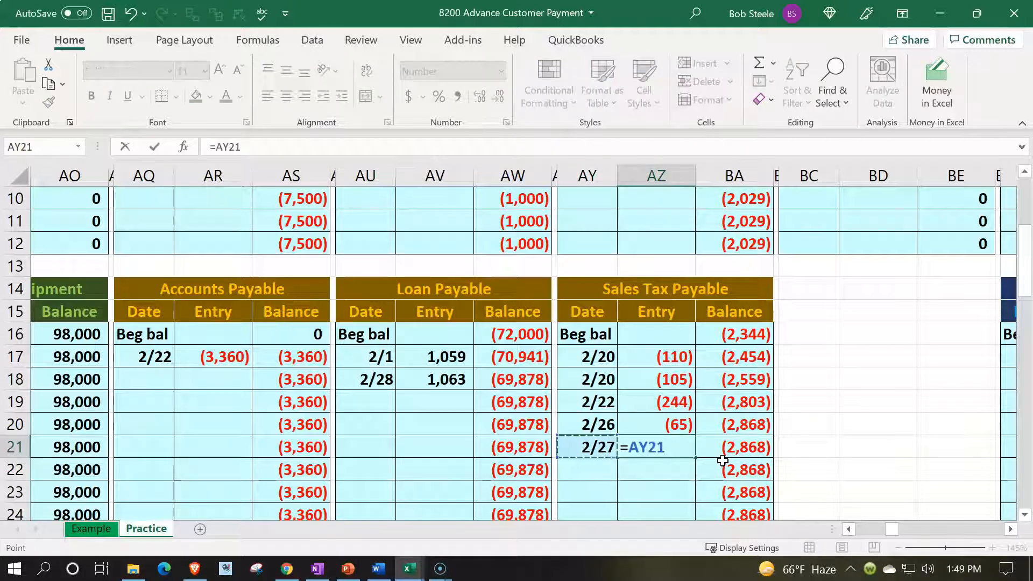
{"action": "key", "text": "Left"}
{"action": "key", "text": "Left"}
{"action": "key", "text": "Left"}
{"action": "key", "text": "Left"}
{"action": "key", "text": "Left"}
{"action": "key", "text": "Left"}
{"action": "key", "text": "Left"}
{"action": "key", "text": "Left"}
{"action": "key", "text": "Left"}
{"action": "key", "text": "Left"}
{"action": "key", "text": "Left"}
{"action": "key", "text": "Left"}
{"action": "key", "text": "Left"}
{"action": "key", "text": "Left"}
{"action": "key", "text": "Left"}
{"action": "key", "text": "Left"}
{"action": "key", "text": "Left"}
{"action": "key", "text": "Left"}
{"action": "key", "text": "Left"}
{"action": "key", "text": "Left"}
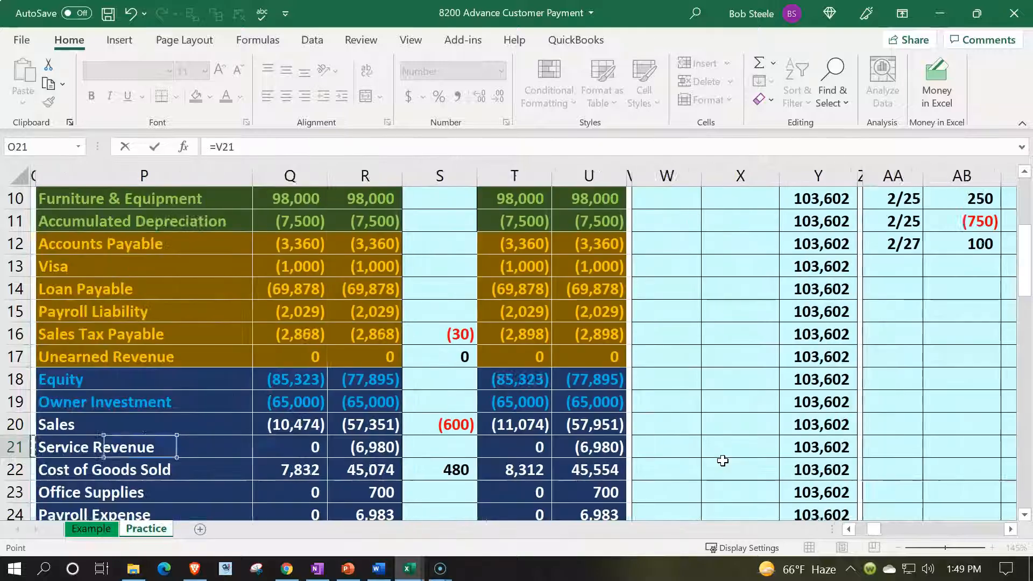
{"action": "key", "text": "Up"}
{"action": "key", "text": "Up"}
{"action": "key", "text": "Up"}
{"action": "key", "text": "Up"}
{"action": "key", "text": "Up"}
{"action": "key", "text": "Up"}
{"action": "key", "text": "Up"}
{"action": "key", "text": "Up"}
{"action": "key", "text": "Up"}
{"action": "key", "text": "Up"}
{"action": "key", "text": "Up"}
{"action": "key", "text": "Up"}
{"action": "key", "text": "Up"}
{"action": "key", "text": "Up"}
{"action": "key", "text": "Up"}
{"action": "key", "text": "Up"}
{"action": "key", "text": "Up"}
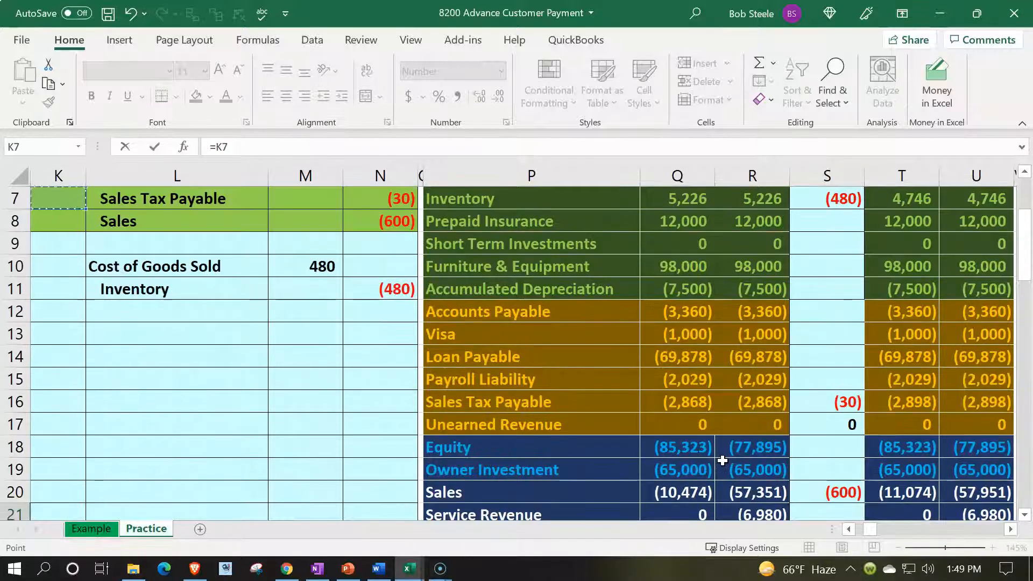
{"action": "key", "text": "Down"}
{"action": "key", "text": "Down"}
{"action": "key", "text": "Down"}
{"action": "key", "text": "Right"}
{"action": "key", "text": "Right"}
{"action": "key", "text": "Right"}
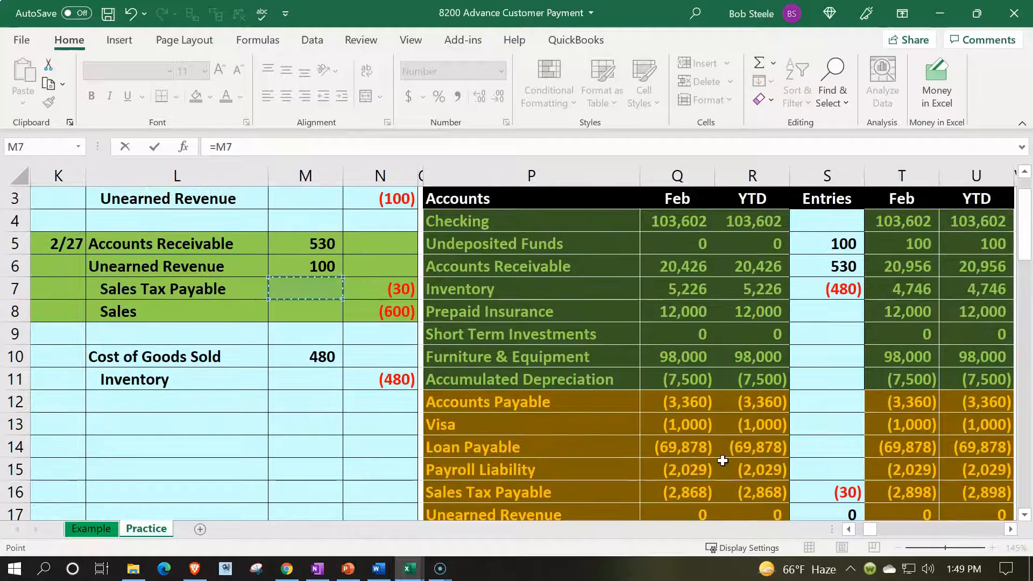
{"action": "key", "text": "Return"}
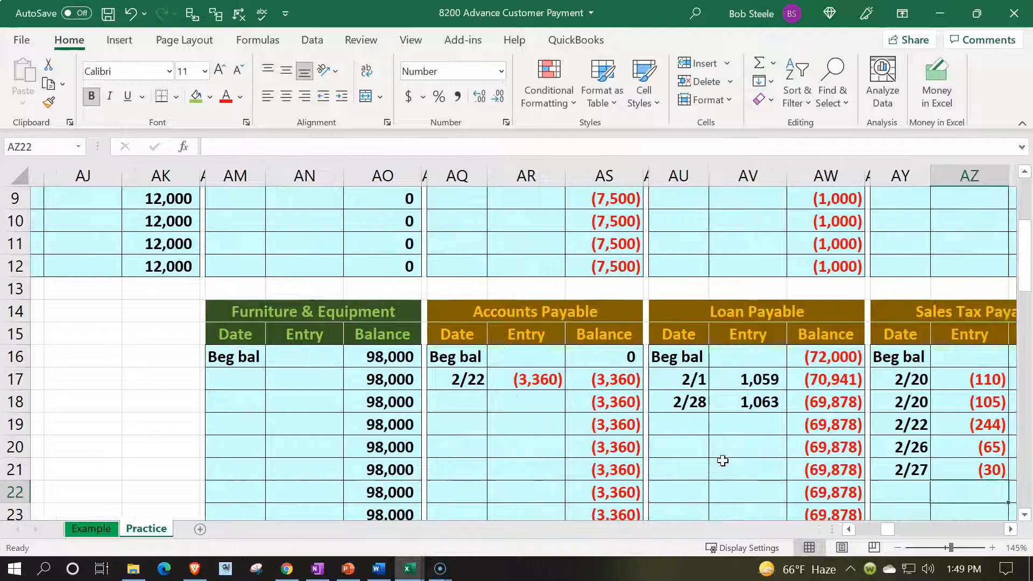
- Review the Sales Tax Payable ledger balance in BA21 and compare it with the ending trial balance figure in U16
{"action": "key", "text": "Up"}
{"action": "key", "text": "Right"}
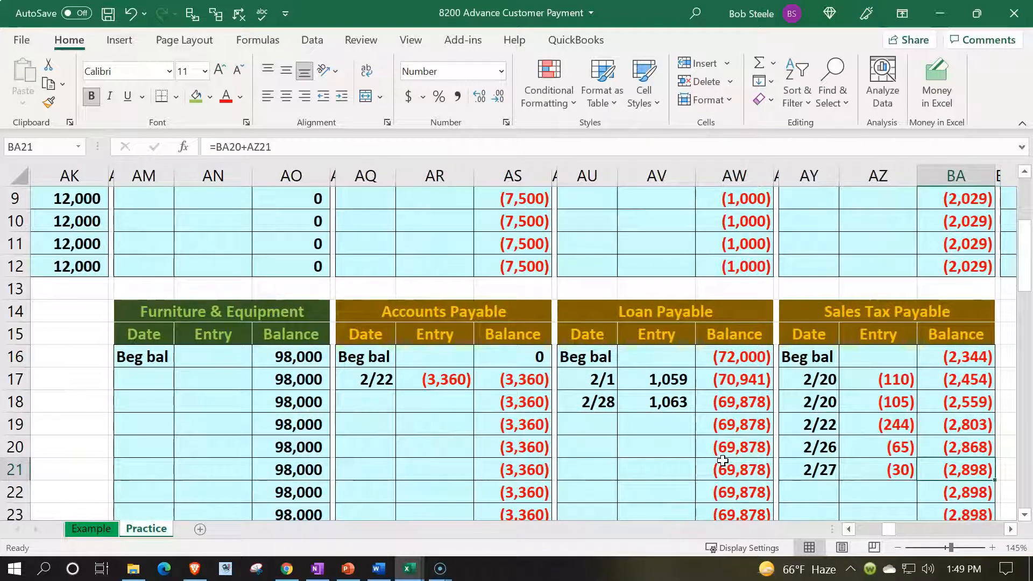
{"action": "key", "text": "Left"}
{"action": "key", "text": "Left"}
{"action": "key", "text": "Left"}
{"action": "key", "text": "Left"}
{"action": "key", "text": "Left"}
{"action": "key", "text": "Left"}
{"action": "key", "text": "Left"}
{"action": "key", "text": "Left"}
{"action": "key", "text": "Left"}
{"action": "key", "text": "Left"}
{"action": "key", "text": "Left"}
{"action": "key", "text": "Left"}
{"action": "key", "text": "Left"}
{"action": "key", "text": "Left"}
{"action": "key", "text": "Left"}
{"action": "key", "text": "Left"}
{"action": "key", "text": "Left"}
{"action": "key", "text": "Left"}
{"action": "key", "text": "Left"}
{"action": "key", "text": "Left"}
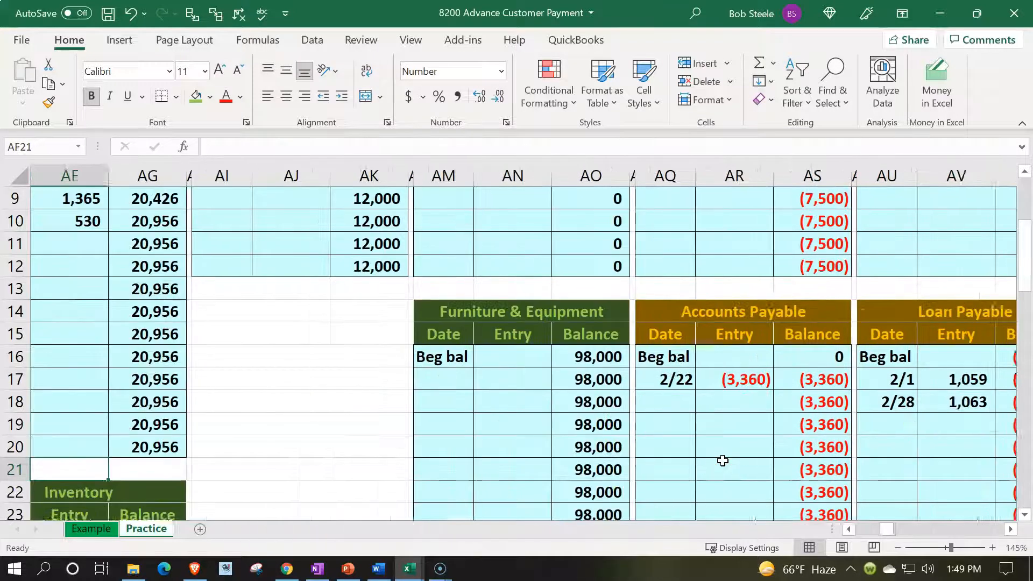
{"action": "key", "text": "Left"}
{"action": "key", "text": "Left"}
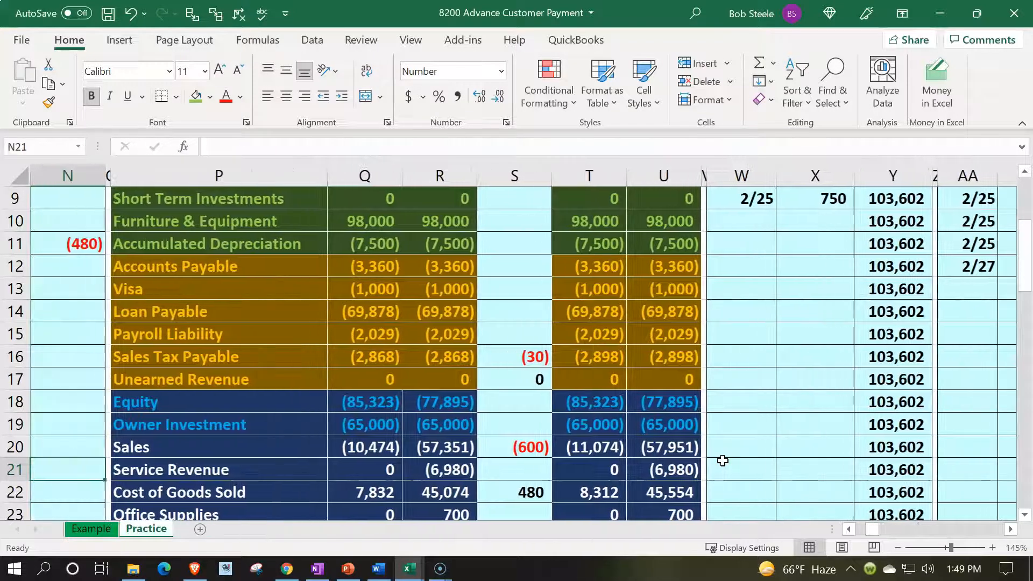
{"action": "left_click", "coordinate": [688, 365]}
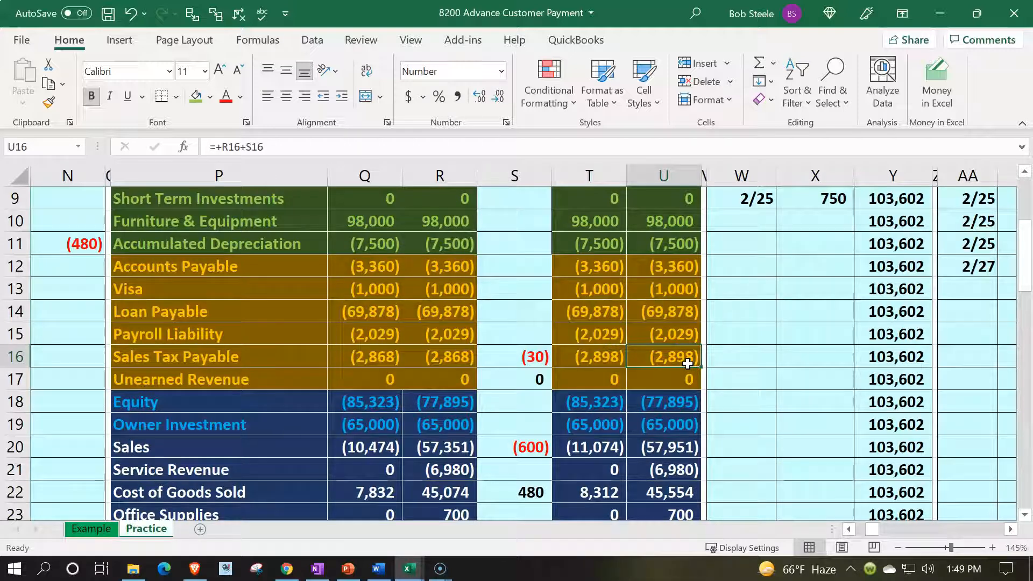
- Return to the invoice journal entry's Sales line and find the Sales account in the trial balance at P20
{"action": "key", "text": "Left"}
{"action": "key", "text": "Left"}
{"action": "key", "text": "Left"}
{"action": "key", "text": "Left"}
{"action": "key", "text": "Left"}
{"action": "key", "text": "Left"}
{"action": "key", "text": "Left"}
{"action": "key", "text": "Left"}
{"action": "key", "text": "Left"}
{"action": "key", "text": "Left"}
{"action": "key", "text": "Up"}
{"action": "key", "text": "Up"}
{"action": "key", "text": "Up"}
{"action": "key", "text": "Up"}
{"action": "key", "text": "Up"}
{"action": "key", "text": "Up"}
{"action": "key", "text": "Up"}
{"action": "key", "text": "Up"}
{"action": "key", "text": "Up"}
{"action": "key", "text": "Up"}
{"action": "key", "text": "Up"}
{"action": "key", "text": "Up"}
{"action": "key", "text": "Up"}
{"action": "key", "text": "Down"}
{"action": "key", "text": "Down"}
{"action": "key", "text": "Down"}
{"action": "key", "text": "Down"}
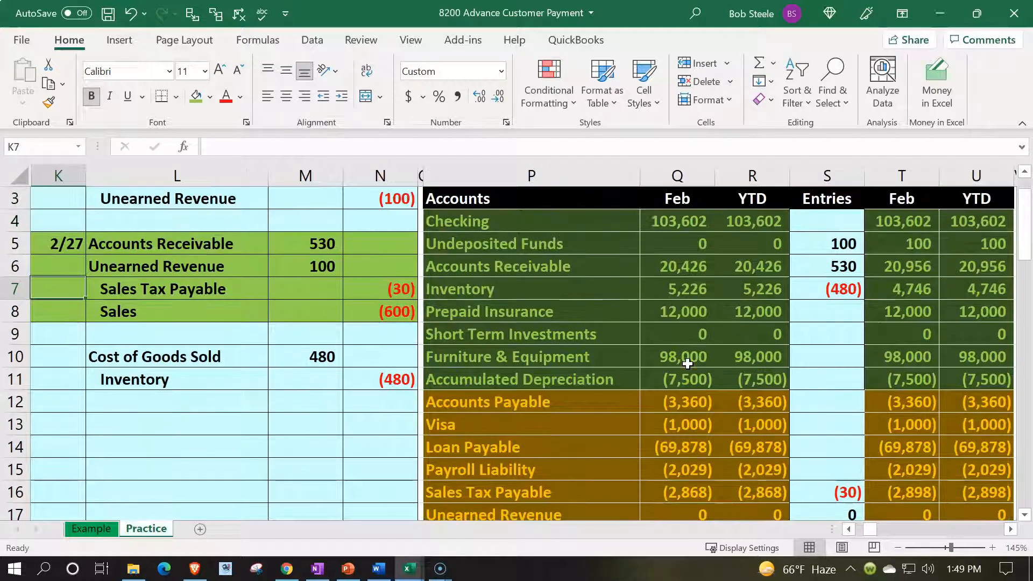
{"action": "key", "text": "Right"}
{"action": "key", "text": "Right"}
{"action": "key", "text": "Down"}
{"action": "key", "text": "Right"}
{"action": "key", "text": "Right"}
{"action": "key", "text": "Right"}
{"action": "key", "text": "Down"}
{"action": "key", "text": "Down"}
{"action": "key", "text": "Down"}
{"action": "key", "text": "Down"}
{"action": "key", "text": "Down"}
{"action": "key", "text": "Down"}
{"action": "key", "text": "Down"}
{"action": "key", "text": "Down"}
{"action": "key", "text": "Down"}
{"action": "key", "text": "Down"}
{"action": "key", "text": "Down"}
{"action": "key", "text": "Down"}
{"action": "key", "text": "Down"}
{"action": "key", "text": "Down"}
{"action": "key", "text": "Up"}
{"action": "key", "text": "Up"}
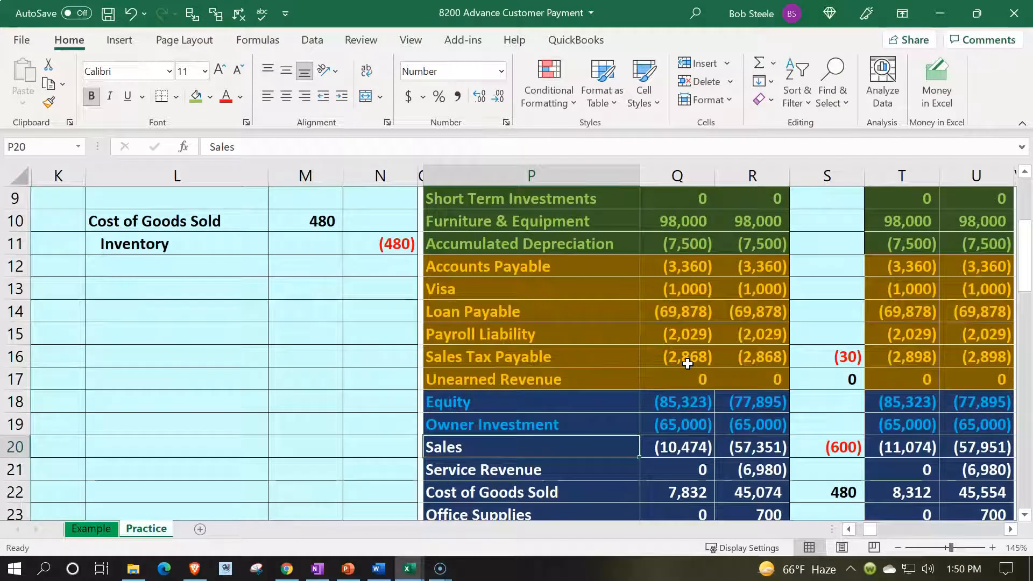
- Enter the date 2/27 in BK9, the first empty row of the Sales ledger
{"action": "scroll", "coordinate": [687, 364], "scroll_direction": "up", "scroll_amount": 3}
{"action": "left_click", "coordinate": [753, 301]}
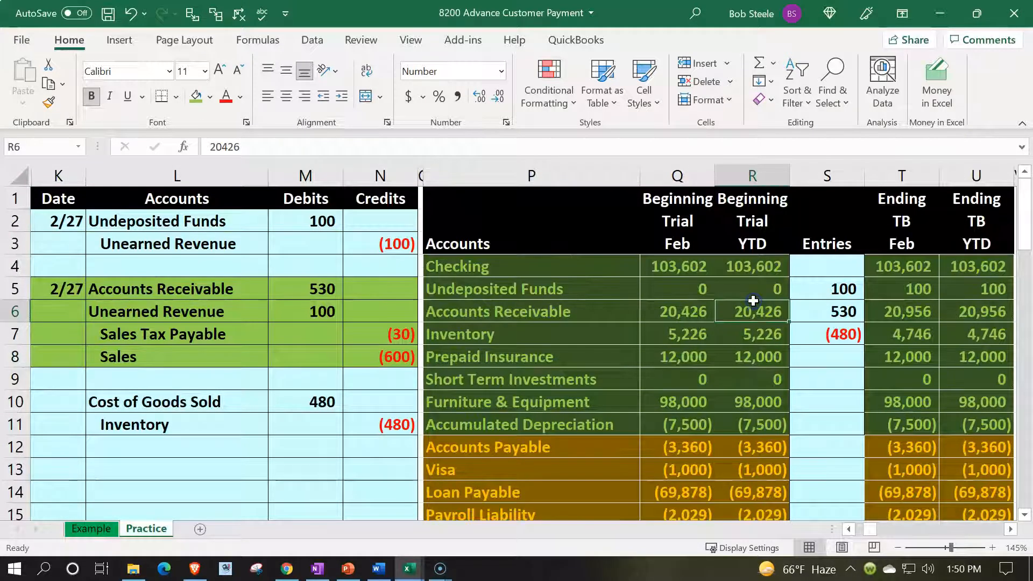
{"action": "key", "text": "Right"}
{"action": "key", "text": "Right"}
{"action": "key", "text": "Right"}
{"action": "key", "text": "Right"}
{"action": "key", "text": "Right"}
{"action": "key", "text": "Right"}
{"action": "key", "text": "Right"}
{"action": "key", "text": "Right"}
{"action": "key", "text": "Right"}
{"action": "key", "text": "Right"}
{"action": "key", "text": "Right"}
{"action": "key", "text": "Right"}
{"action": "key", "text": "Right"}
{"action": "key", "text": "Right"}
{"action": "key", "text": "Right"}
{"action": "key", "text": "Right"}
{"action": "key", "text": "Right"}
{"action": "key", "text": "Right"}
{"action": "key", "text": "Right"}
{"action": "key", "text": "Right"}
{"action": "key", "text": "Right"}
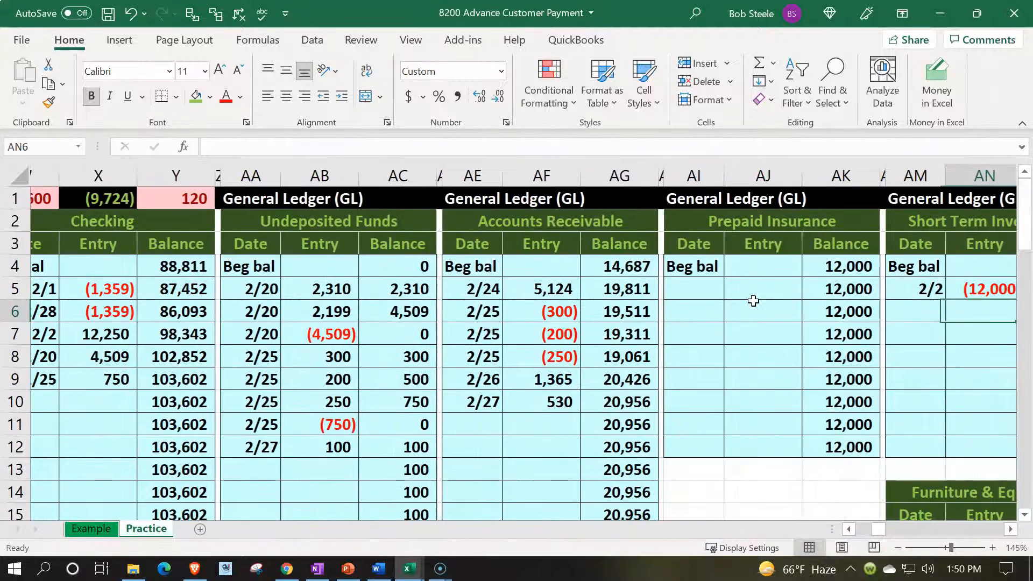
{"action": "key", "text": "Right"}
{"action": "key", "text": "Right"}
{"action": "key", "text": "Right"}
{"action": "key", "text": "Right"}
{"action": "key", "text": "Right"}
{"action": "key", "text": "Right"}
{"action": "key", "text": "Right"}
{"action": "key", "text": "Right"}
{"action": "key", "text": "Right"}
{"action": "key", "text": "Right"}
{"action": "key", "text": "Right"}
{"action": "key", "text": "Right"}
{"action": "key", "text": "Right"}
{"action": "key", "text": "Right"}
{"action": "key", "text": "Right"}
{"action": "key", "text": "Right"}
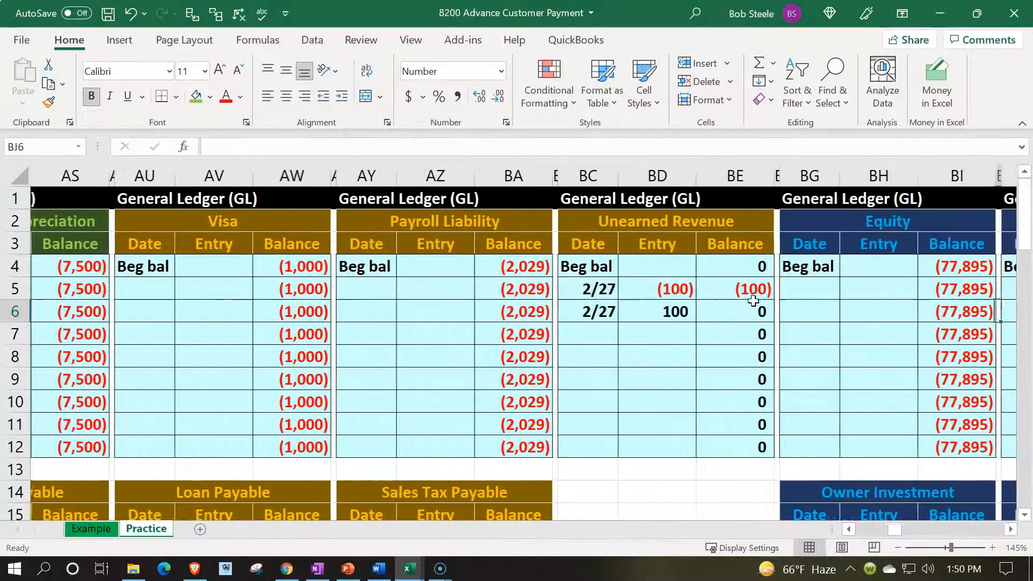
{"action": "key", "text": "Right"}
{"action": "key", "text": "Right"}
{"action": "key", "text": "Right"}
{"action": "key", "text": "Right"}
{"action": "key", "text": "Left"}
{"action": "key", "text": "Left"}
{"action": "key", "text": "Left"}
{"action": "key", "text": "Left"}
{"action": "key", "text": "Left"}
{"action": "key", "text": "Left"}
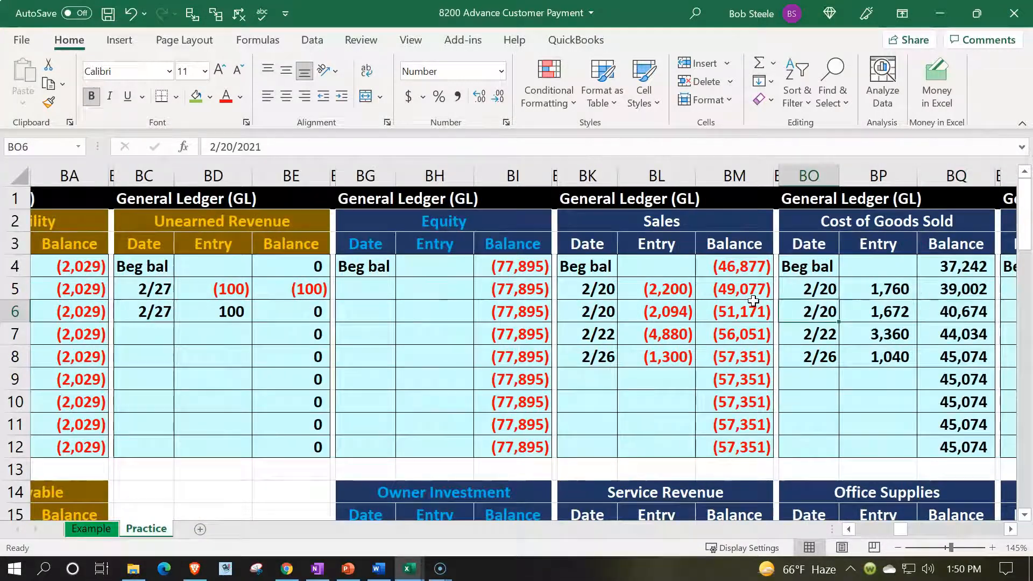
{"action": "key", "text": "Down"}
{"action": "key", "text": "Down"}
{"action": "key", "text": "Down"}
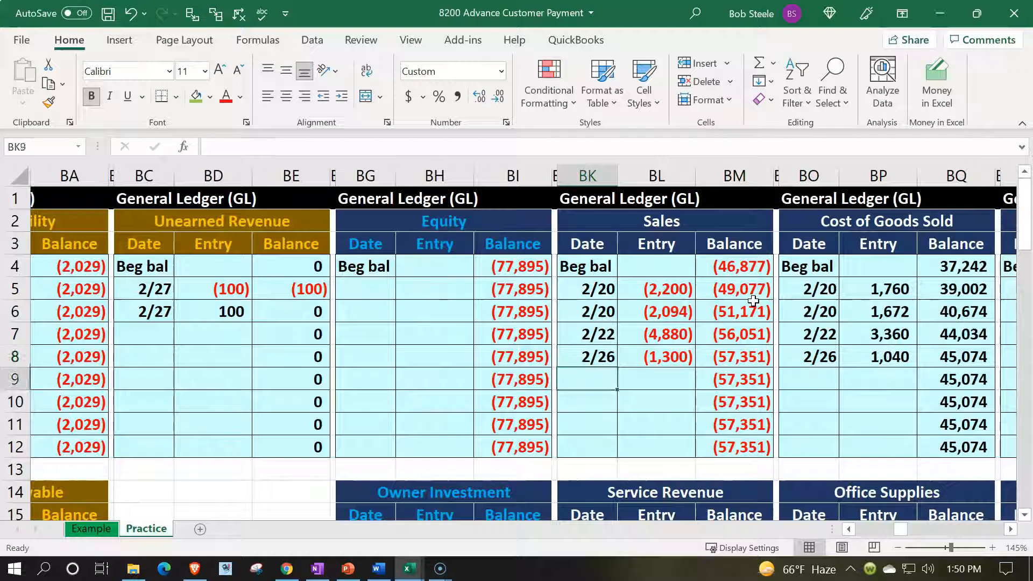
{"action": "type", "text": "2/27"}
{"action": "key", "text": "Tab"}
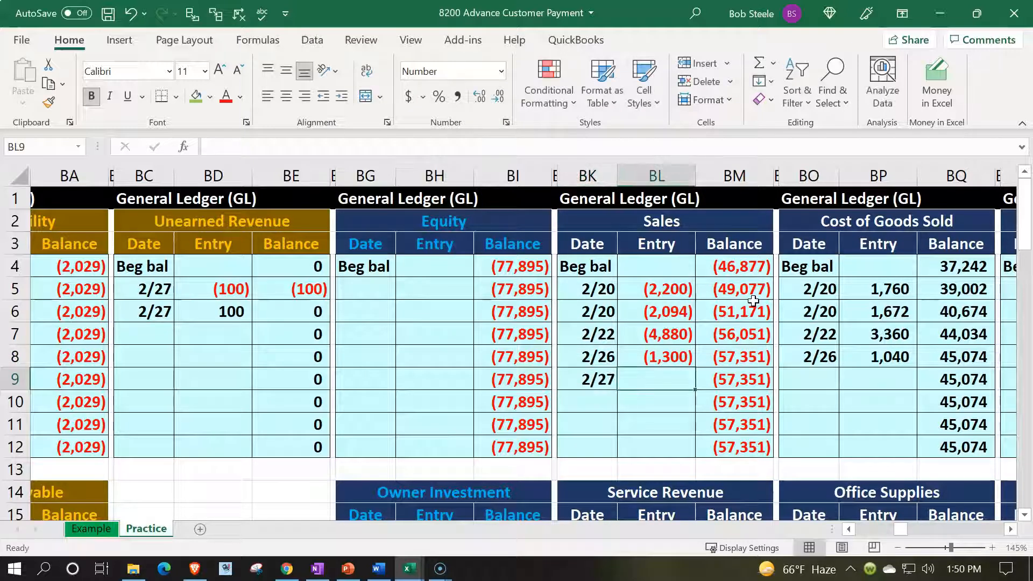
- Link the Sales ledger entry in BL9 to the invoice journal's Sales credit in N8
{"action": "type", "text": "="}
{"action": "key", "text": "Left"}
{"action": "key", "text": "Left"}
{"action": "key", "text": "Left"}
{"action": "key", "text": "Left"}
{"action": "key", "text": "Left"}
{"action": "key", "text": "Left"}
{"action": "key", "text": "Left"}
{"action": "key", "text": "Left"}
{"action": "key", "text": "Left"}
{"action": "key", "text": "Left"}
{"action": "key", "text": "Left"}
{"action": "key", "text": "Left"}
{"action": "key", "text": "Left"}
{"action": "key", "text": "Left"}
{"action": "key", "text": "Left"}
{"action": "key", "text": "Left"}
{"action": "key", "text": "Left"}
{"action": "key", "text": "Left"}
{"action": "key", "text": "Left"}
{"action": "key", "text": "Left"}
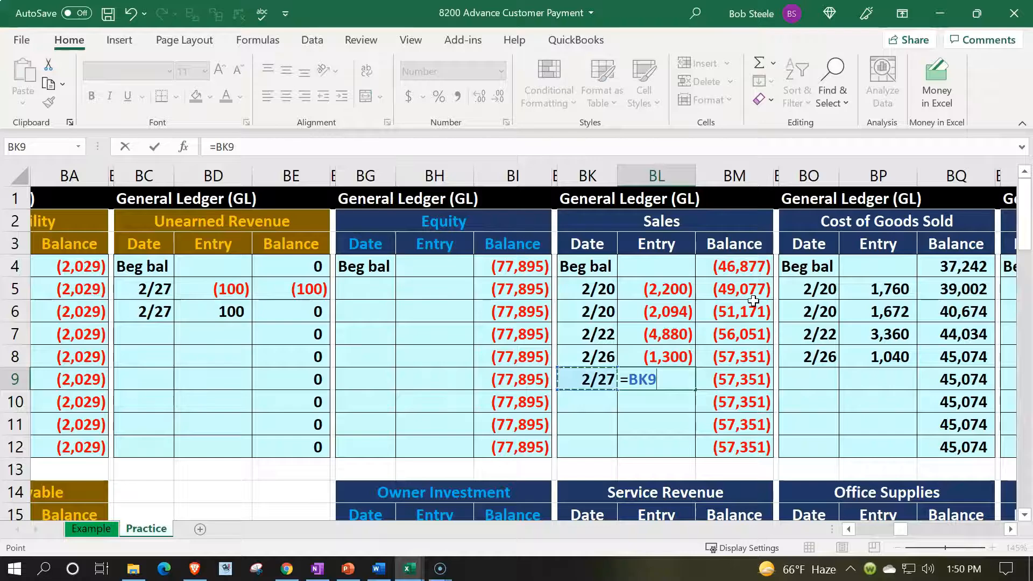
{"action": "key", "text": "Left"}
{"action": "key", "text": "Left"}
{"action": "key", "text": "Left"}
{"action": "key", "text": "Left"}
{"action": "key", "text": "Left"}
{"action": "key", "text": "Left"}
{"action": "key", "text": "Left"}
{"action": "key", "text": "Left"}
{"action": "key", "text": "Left"}
{"action": "key", "text": "Left"}
{"action": "key", "text": "Left"}
{"action": "key", "text": "Left"}
{"action": "key", "text": "Left"}
{"action": "key", "text": "Left"}
{"action": "key", "text": "Left"}
{"action": "key", "text": "Left"}
{"action": "key", "text": "Left"}
{"action": "key", "text": "Left"}
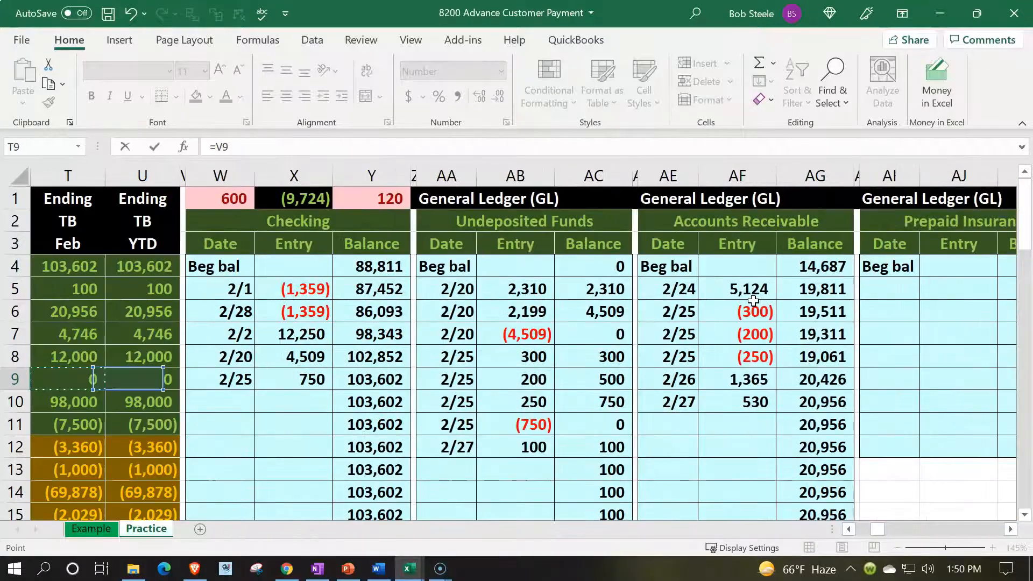
{"action": "key", "text": "Down"}
{"action": "key", "text": "Right"}
{"action": "key", "text": "Right"}
{"action": "key", "text": "Right"}
{"action": "key", "text": "Up"}
{"action": "key", "text": "Up"}
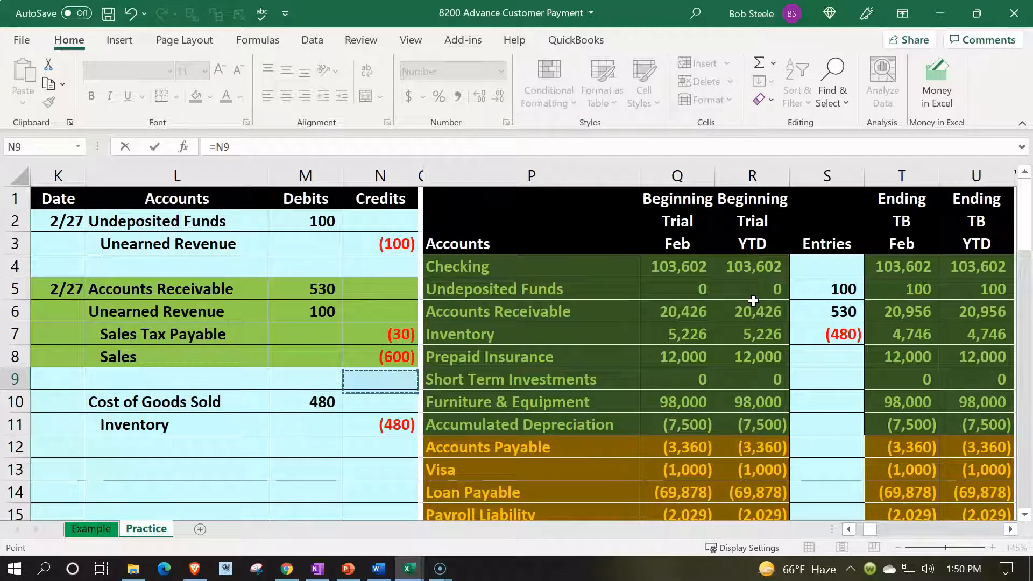
{"action": "key", "text": "Return"}
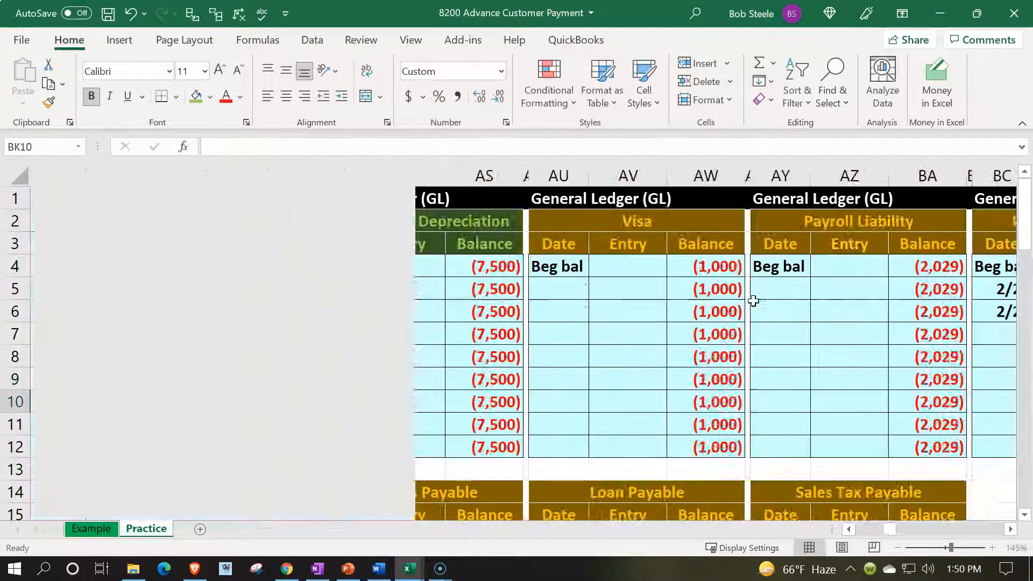
- Check the Sales ledger balance in BM9 and total the February entries in BL5:BL9
{"action": "key", "text": "Up"}
{"action": "key", "text": "Left"}
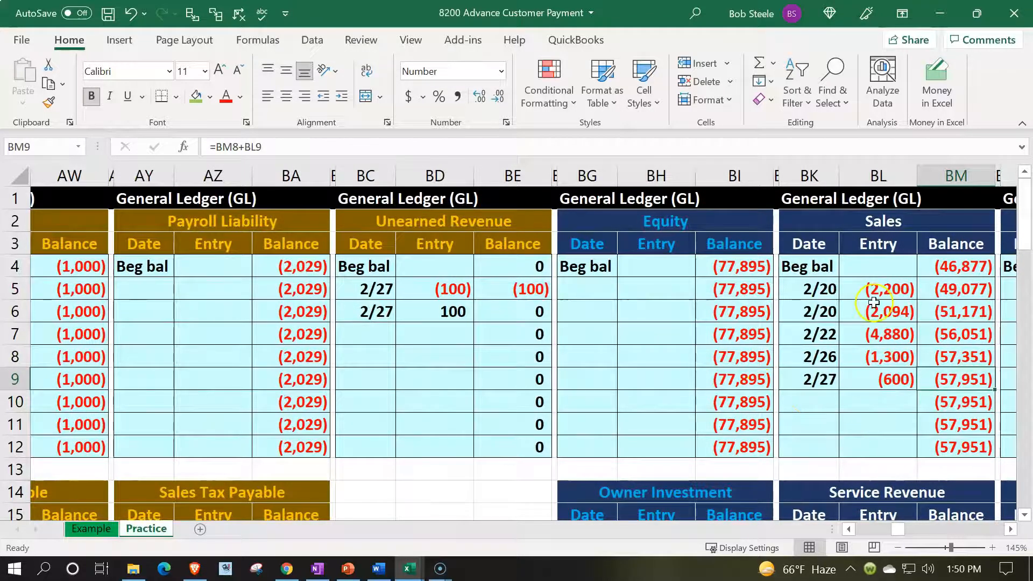
{"action": "left_click_drag", "start_coordinate": [872, 294], "coordinate": [872, 380]}
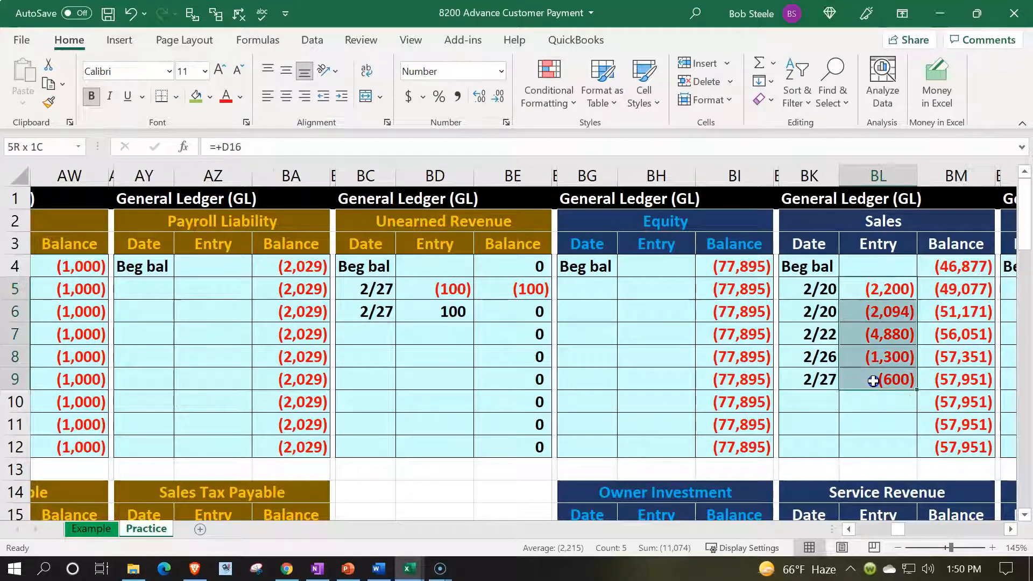
- Compare the Sales ledger figures with the ending trial balance amounts for Sales in T20 and U20
{"action": "left_click", "coordinate": [707, 442]}
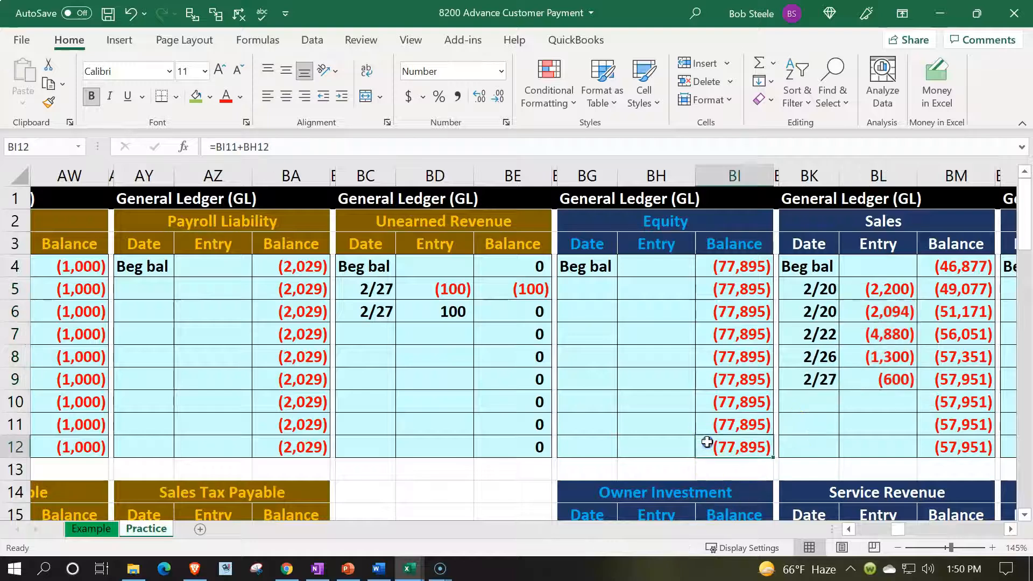
{"action": "key", "text": "Left"}
{"action": "key", "text": "Left"}
{"action": "key", "text": "Left"}
{"action": "key", "text": "Left"}
{"action": "key", "text": "Left"}
{"action": "key", "text": "Left"}
{"action": "key", "text": "Left"}
{"action": "key", "text": "Left"}
{"action": "key", "text": "Left"}
{"action": "key", "text": "Left"}
{"action": "key", "text": "Left"}
{"action": "key", "text": "Left"}
{"action": "key", "text": "Left"}
{"action": "key", "text": "Left"}
{"action": "key", "text": "Left"}
{"action": "key", "text": "Left"}
{"action": "key", "text": "Left"}
{"action": "key", "text": "Left"}
{"action": "key", "text": "Left"}
{"action": "key", "text": "Left"}
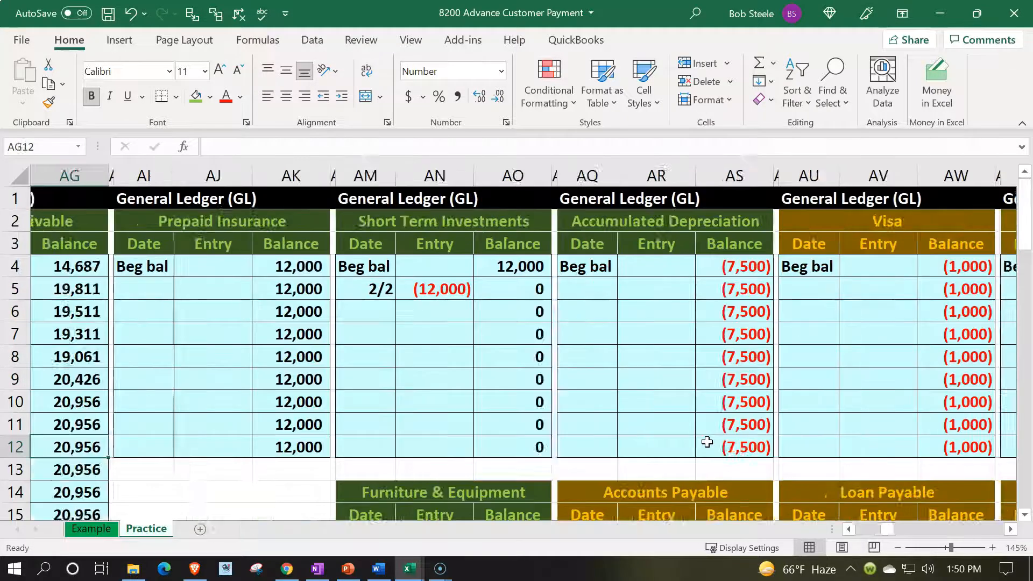
{"action": "key", "text": "Left"}
{"action": "key", "text": "Left"}
{"action": "key", "text": "Left"}
{"action": "key", "text": "Left"}
{"action": "key", "text": "Left"}
{"action": "key", "text": "Left"}
{"action": "key", "text": "Left"}
{"action": "key", "text": "Left"}
{"action": "key", "text": "Left"}
{"action": "key", "text": "Left"}
{"action": "key", "text": "Left"}
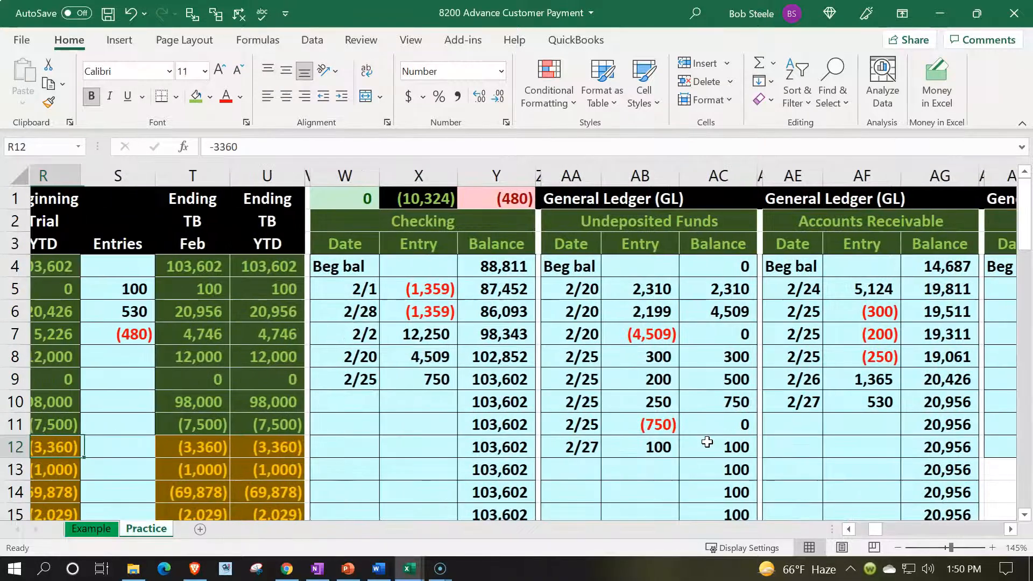
{"action": "scroll", "coordinate": [707, 443], "scroll_direction": "down", "scroll_amount": 3}
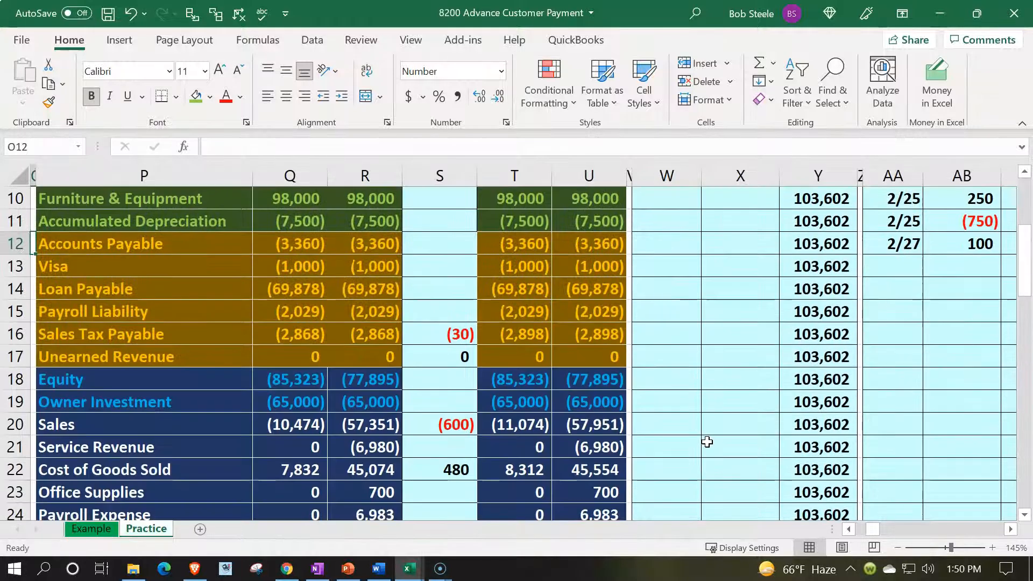
{"action": "left_click", "coordinate": [544, 423]}
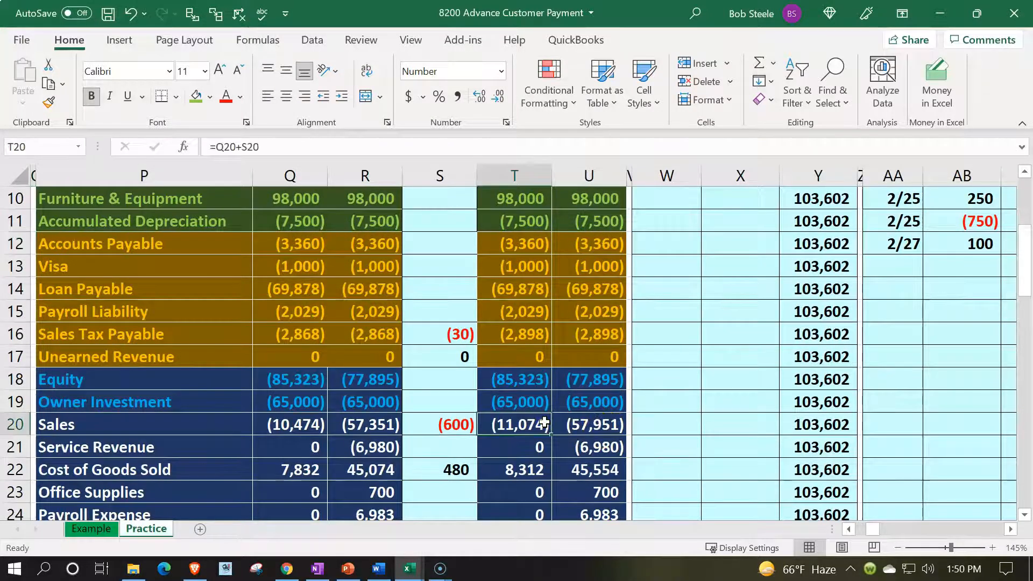
{"action": "key", "text": "Right"}
- Replace the green highlight on the invoice journal entry in K5:N8 with the sheet's recent light blue fill
{"action": "key", "text": "Left"}
{"action": "key", "text": "Left"}
{"action": "key", "text": "Left"}
{"action": "key", "text": "Left"}
{"action": "key", "text": "Left"}
{"action": "key", "text": "Left"}
{"action": "key", "text": "Left"}
{"action": "key", "text": "Left"}
{"action": "key", "text": "Left"}
{"action": "key", "text": "Left"}
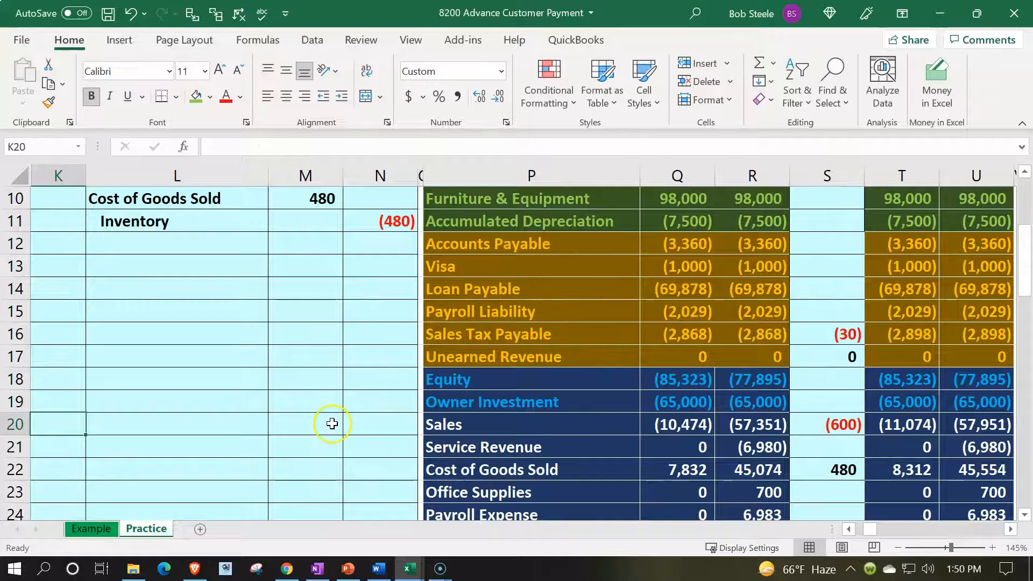
{"action": "scroll", "coordinate": [331, 424], "scroll_direction": "up", "scroll_amount": 2}
{"action": "left_click_drag", "start_coordinate": [62, 217], "coordinate": [357, 300]}
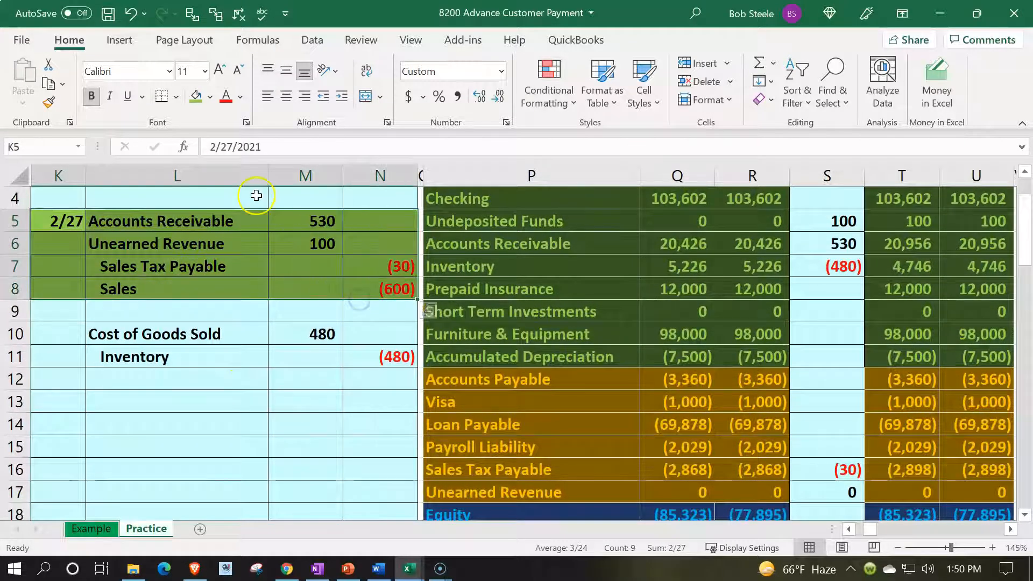
{"action": "left_click", "coordinate": [210, 97]}
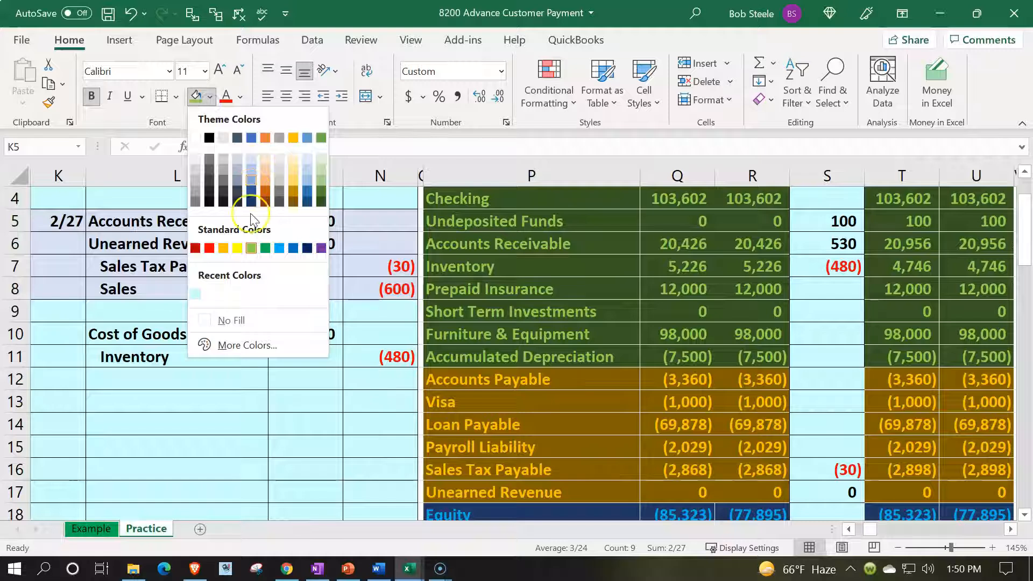
{"action": "left_click", "coordinate": [195, 294]}
{"action": "left_click", "coordinate": [202, 414]}
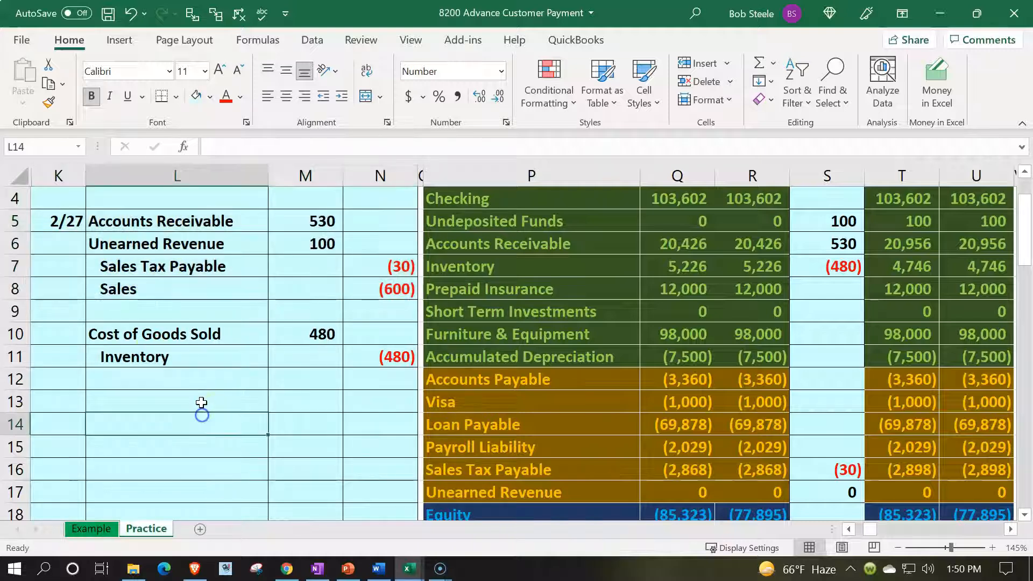
- Select the journal's Cost of Goods Sold line in L10 and check that account in the trial balance at P22
{"action": "left_click", "coordinate": [146, 340]}
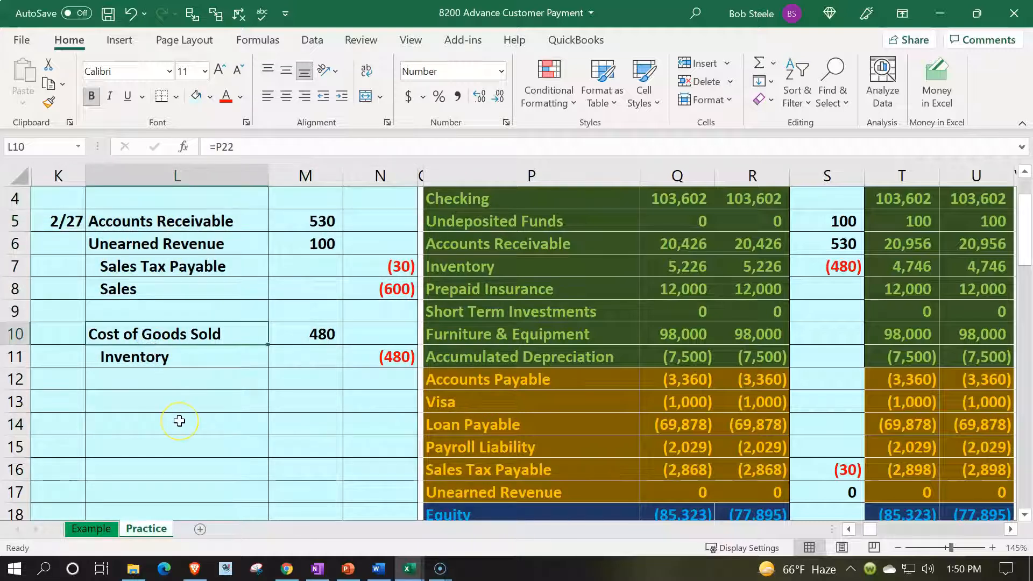
{"action": "scroll", "coordinate": [179, 420], "scroll_direction": "down", "scroll_amount": 3}
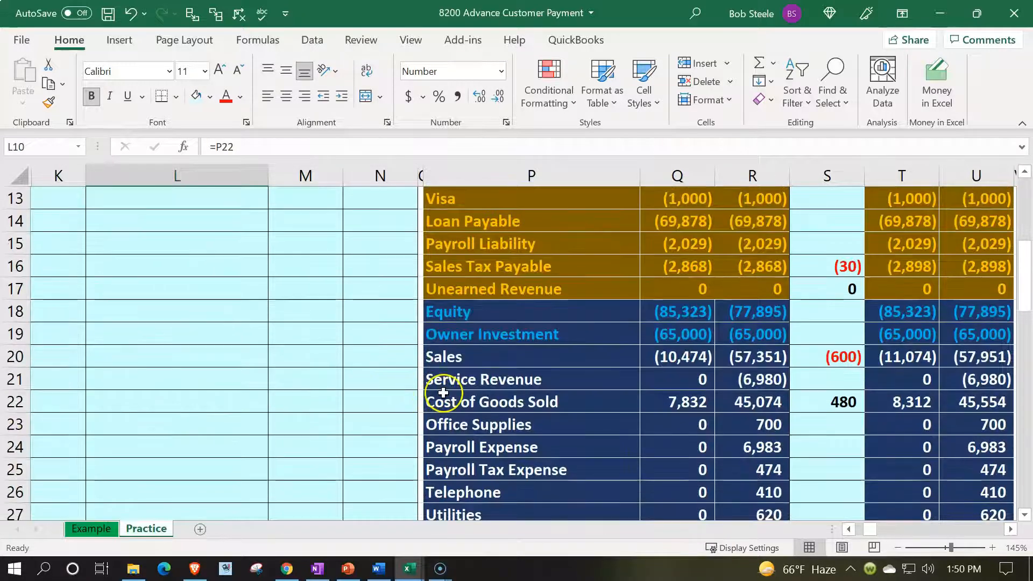
{"action": "left_click", "coordinate": [460, 406]}
{"action": "scroll", "coordinate": [466, 415], "scroll_direction": "up", "scroll_amount": 4}
- Enter the date 2/27 in BO9, the first empty row of the Cost of Goods Sold ledger
{"action": "left_click", "coordinate": [548, 320]}
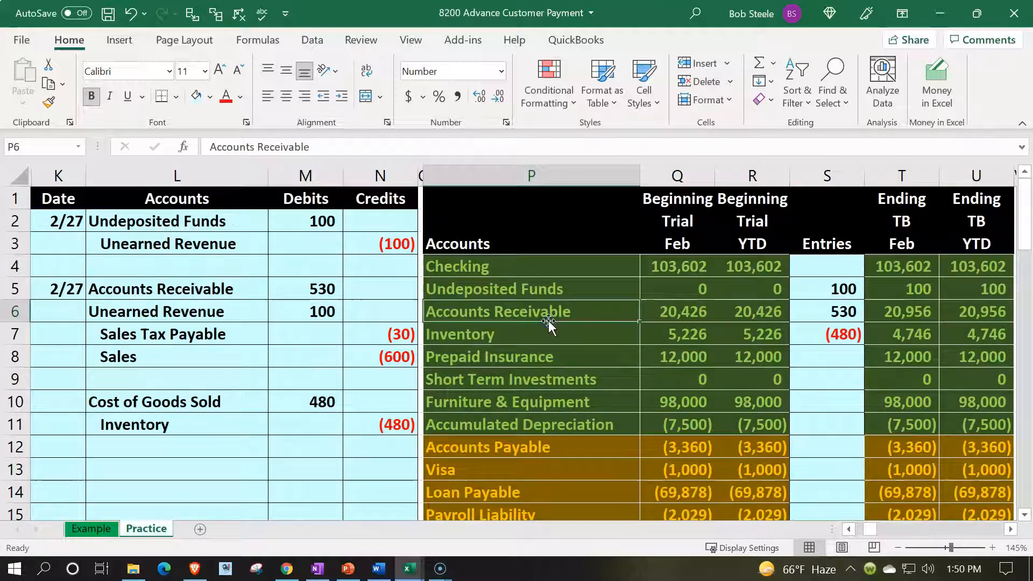
{"action": "key", "text": "Right"}
{"action": "key", "text": "Right"}
{"action": "key", "text": "Right"}
{"action": "key", "text": "Right"}
{"action": "key", "text": "Right"}
{"action": "key", "text": "Right"}
{"action": "key", "text": "Right"}
{"action": "key", "text": "Right"}
{"action": "key", "text": "Right"}
{"action": "key", "text": "Right"}
{"action": "key", "text": "Right"}
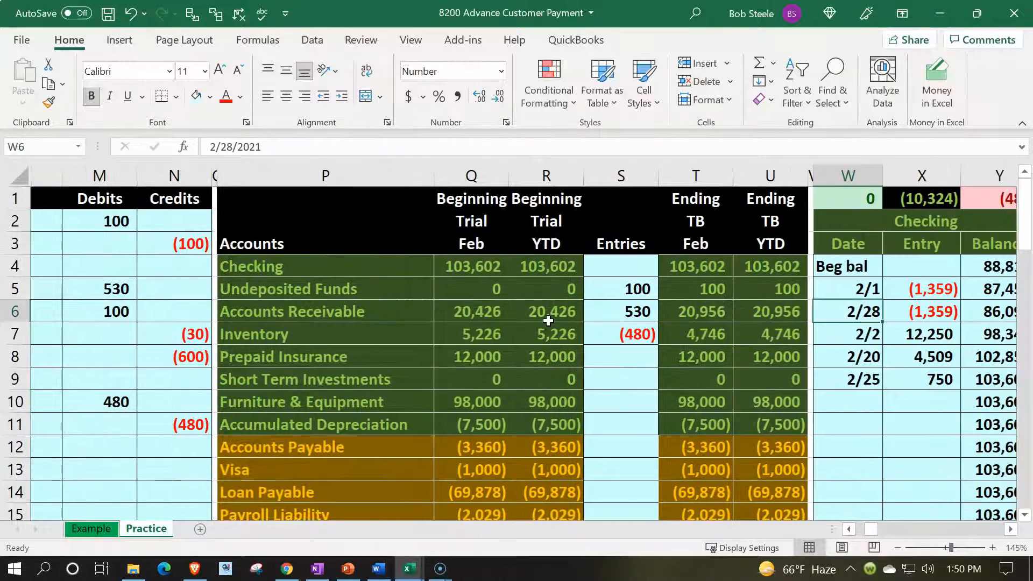
{"action": "key", "text": "Right"}
{"action": "key", "text": "Right"}
{"action": "key", "text": "Right"}
{"action": "key", "text": "Right"}
{"action": "key", "text": "Right"}
{"action": "key", "text": "Right"}
{"action": "key", "text": "Right"}
{"action": "key", "text": "Right"}
{"action": "key", "text": "Right"}
{"action": "key", "text": "Right"}
{"action": "key", "text": "Right"}
{"action": "key", "text": "Right"}
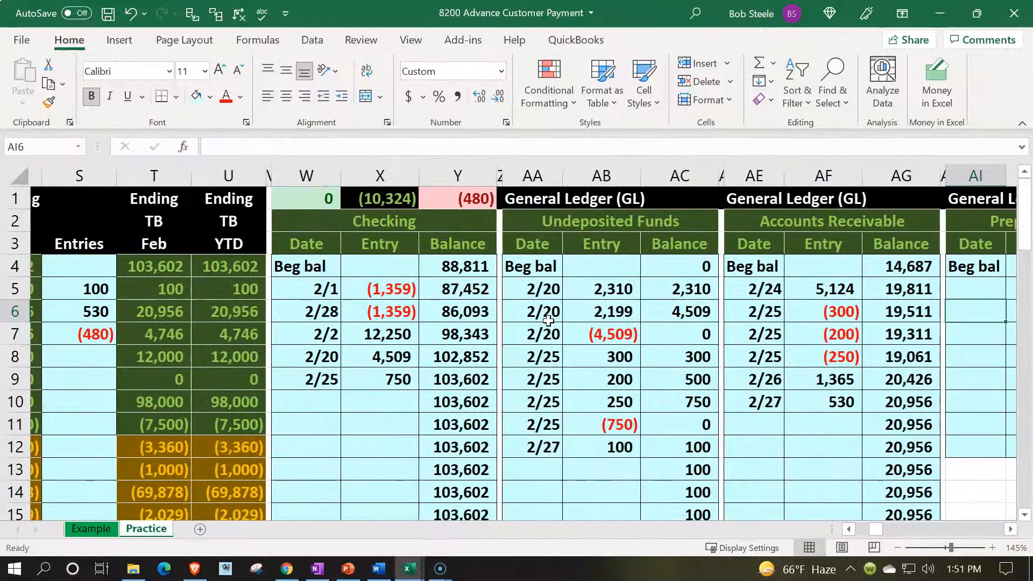
{"action": "key", "text": "Right"}
{"action": "key", "text": "Right"}
{"action": "key", "text": "Right"}
{"action": "key", "text": "Right"}
{"action": "key", "text": "Right"}
{"action": "key", "text": "Right"}
{"action": "key", "text": "Right"}
{"action": "key", "text": "Right"}
{"action": "key", "text": "Right"}
{"action": "key", "text": "Right"}
{"action": "key", "text": "Right"}
{"action": "key", "text": "Right"}
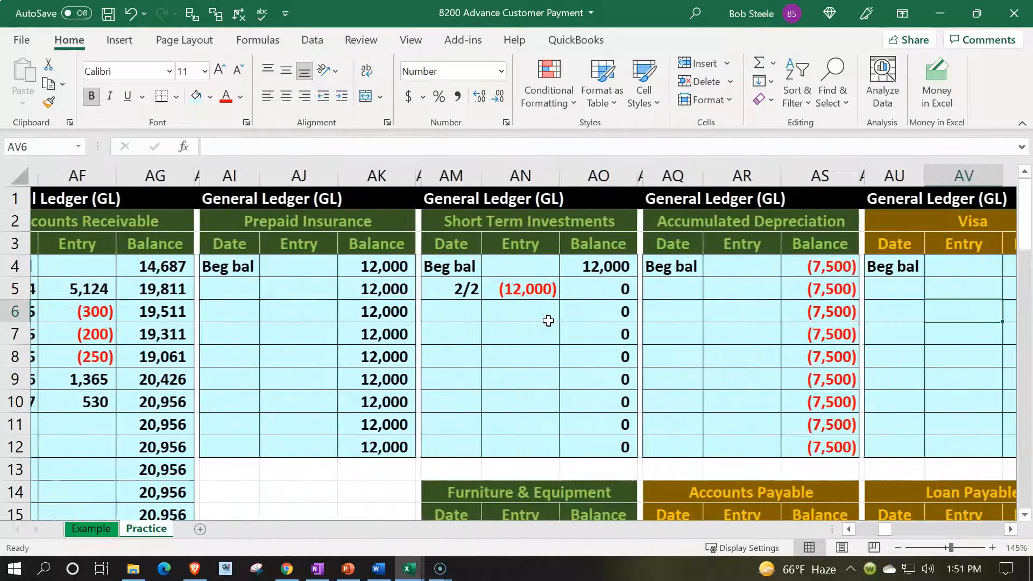
{"action": "key", "text": "Right"}
{"action": "key", "text": "Right"}
{"action": "key", "text": "Right"}
{"action": "key", "text": "Right"}
{"action": "key", "text": "Right"}
{"action": "key", "text": "Right"}
{"action": "key", "text": "Right"}
{"action": "key", "text": "Right"}
{"action": "key", "text": "Right"}
{"action": "key", "text": "Right"}
{"action": "key", "text": "Right"}
{"action": "key", "text": "Right"}
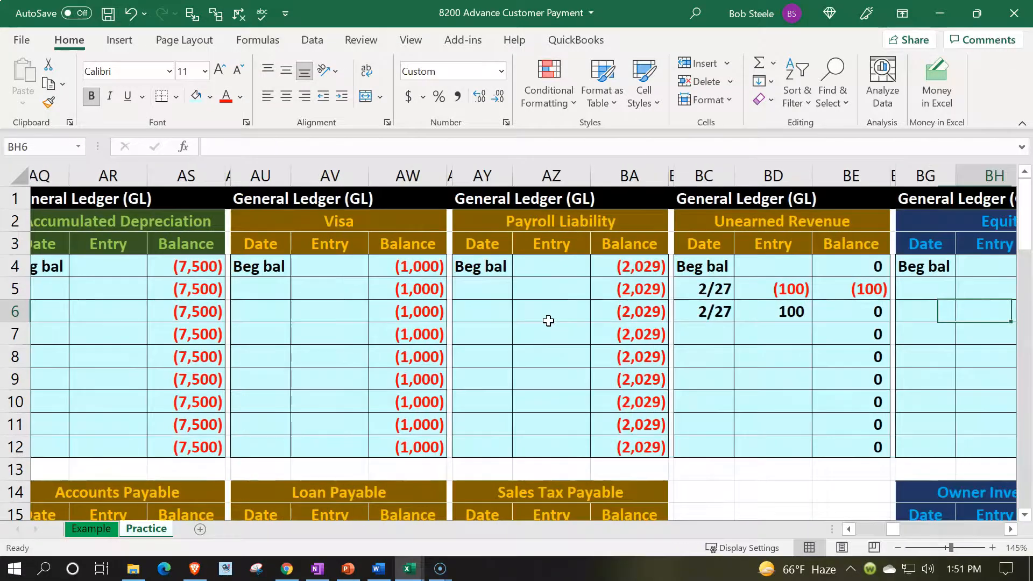
{"action": "key", "text": "Right"}
{"action": "key", "text": "Right"}
{"action": "key", "text": "Right"}
{"action": "key", "text": "Right"}
{"action": "key", "text": "Right"}
{"action": "key", "text": "Right"}
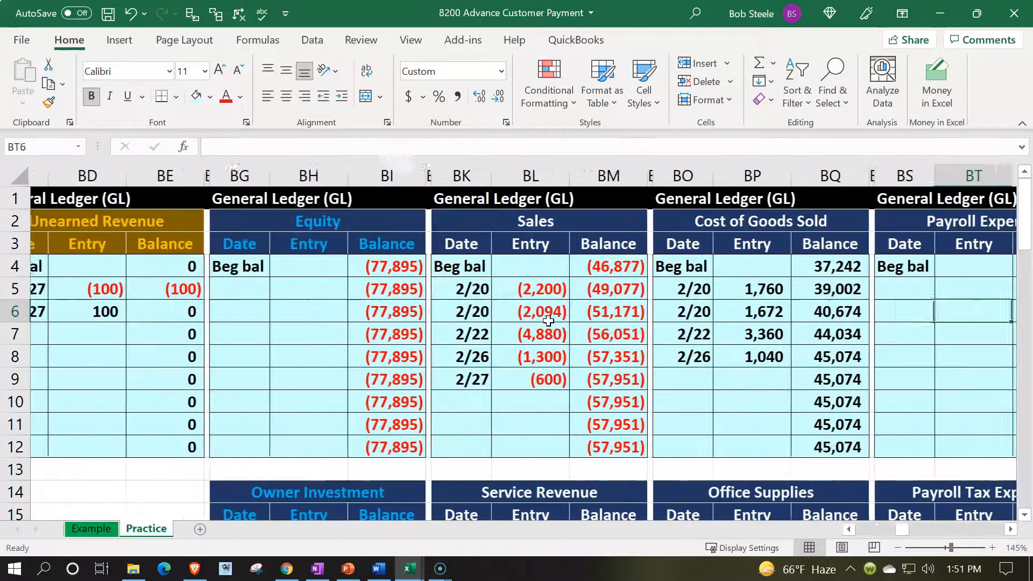
{"action": "key", "text": "Left"}
{"action": "key", "text": "Left"}
{"action": "key", "text": "Down"}
{"action": "key", "text": "Down"}
{"action": "key", "text": "Down"}
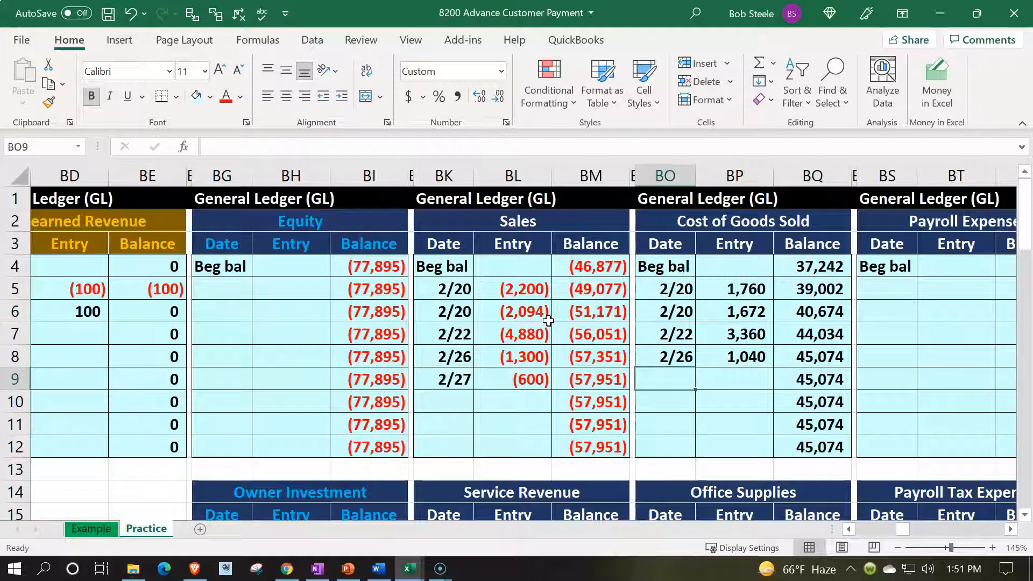
{"action": "type", "text": "2/27"}
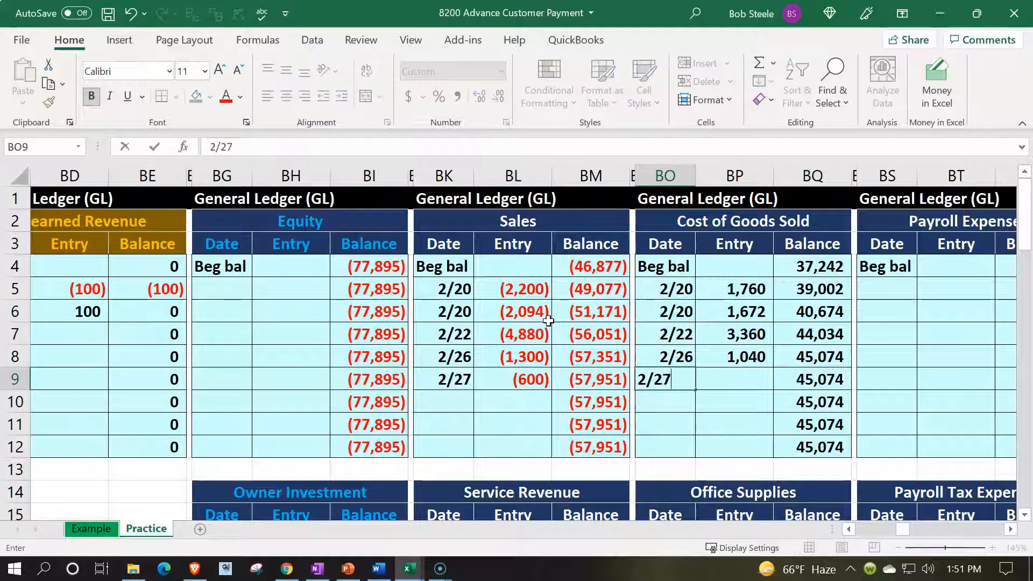
{"action": "key", "text": "Tab"}
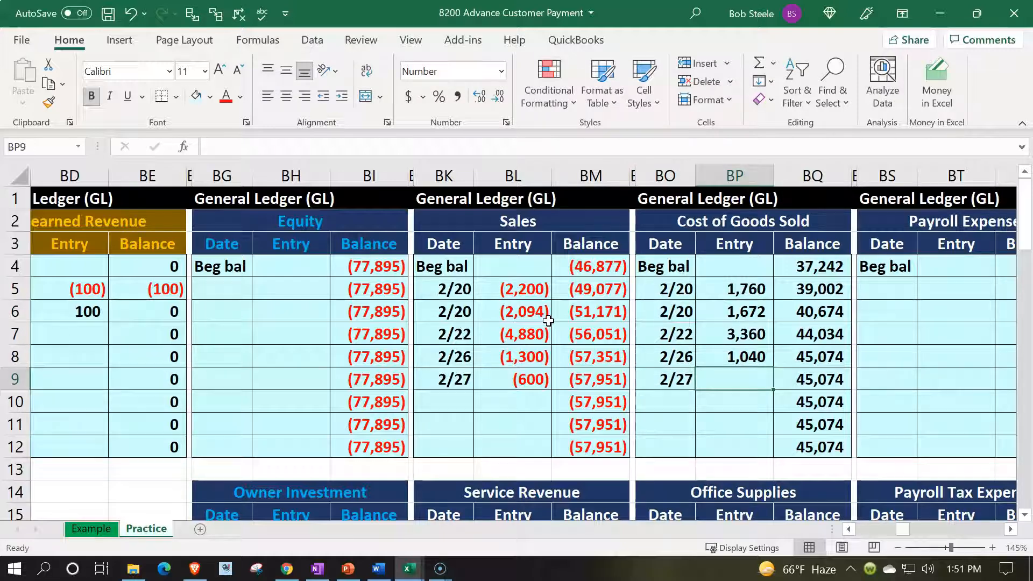
- Link BP9 in the Cost of Goods Sold ledger to the journal's Cost of Goods Sold debit with =M10
{"action": "type", "text": "="}
{"action": "key", "text": "Left"}
{"action": "key", "text": "Left"}
{"action": "key", "text": "Left"}
{"action": "key", "text": "Left"}
{"action": "key", "text": "Left"}
{"action": "key", "text": "Left"}
{"action": "key", "text": "Left"}
{"action": "key", "text": "Left"}
{"action": "key", "text": "Left"}
{"action": "key", "text": "Left"}
{"action": "key", "text": "Left"}
{"action": "key", "text": "Left"}
{"action": "key", "text": "Left"}
{"action": "key", "text": "Left"}
{"action": "key", "text": "Left"}
{"action": "key", "text": "Left"}
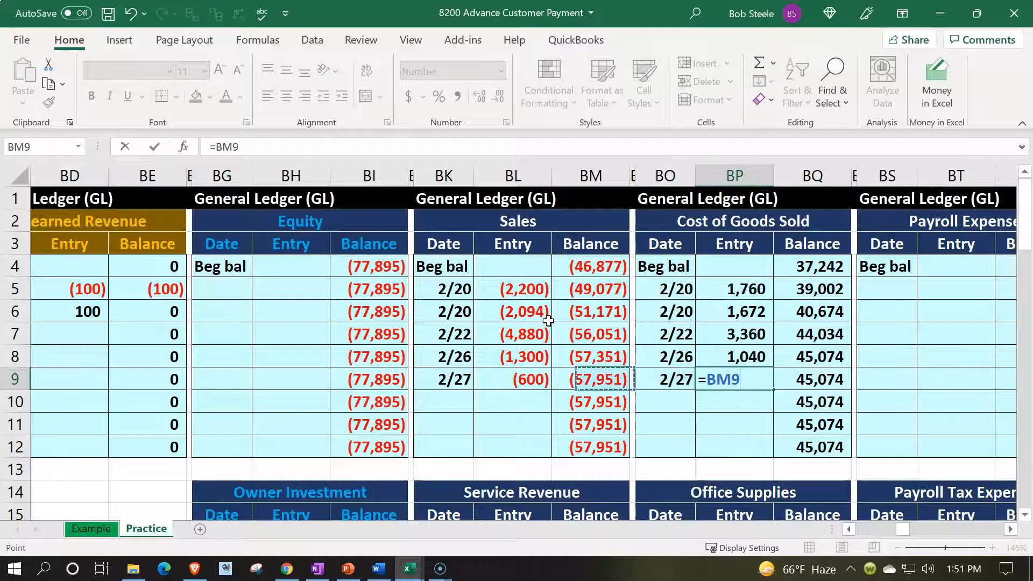
{"action": "key", "text": "Left"}
{"action": "key", "text": "Left"}
{"action": "key", "text": "Left"}
{"action": "key", "text": "Left"}
{"action": "key", "text": "Left"}
{"action": "key", "text": "Left"}
{"action": "key", "text": "Left"}
{"action": "key", "text": "Left"}
{"action": "key", "text": "Left"}
{"action": "key", "text": "Left"}
{"action": "key", "text": "Left"}
{"action": "key", "text": "Left"}
{"action": "key", "text": "Left"}
{"action": "key", "text": "Left"}
{"action": "key", "text": "Left"}
{"action": "key", "text": "Left"}
{"action": "key", "text": "Left"}
{"action": "key", "text": "Left"}
{"action": "key", "text": "Left"}
{"action": "key", "text": "Left"}
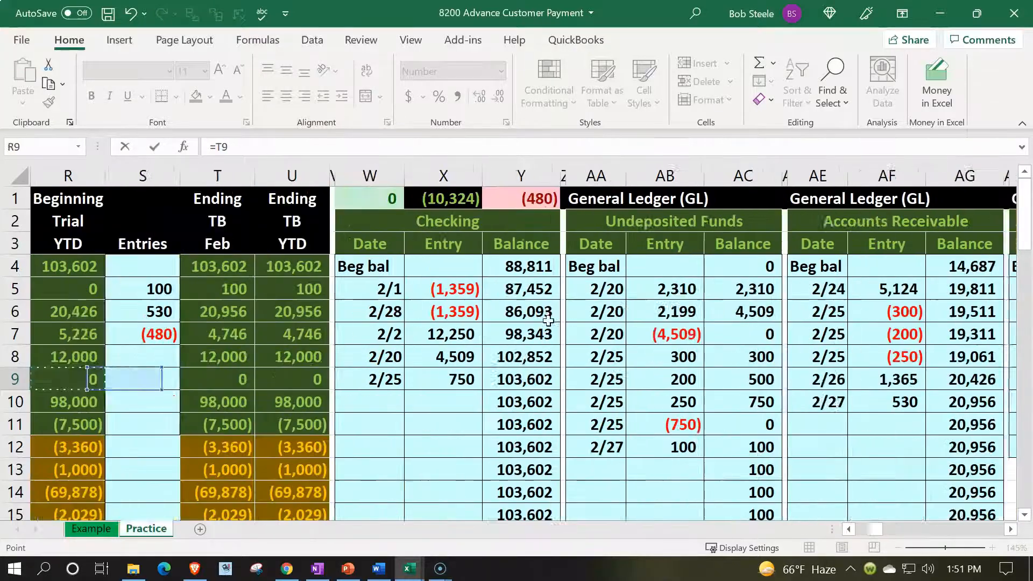
{"action": "key", "text": "Down"}
{"action": "key", "text": "Right"}
{"action": "key", "text": "Right"}
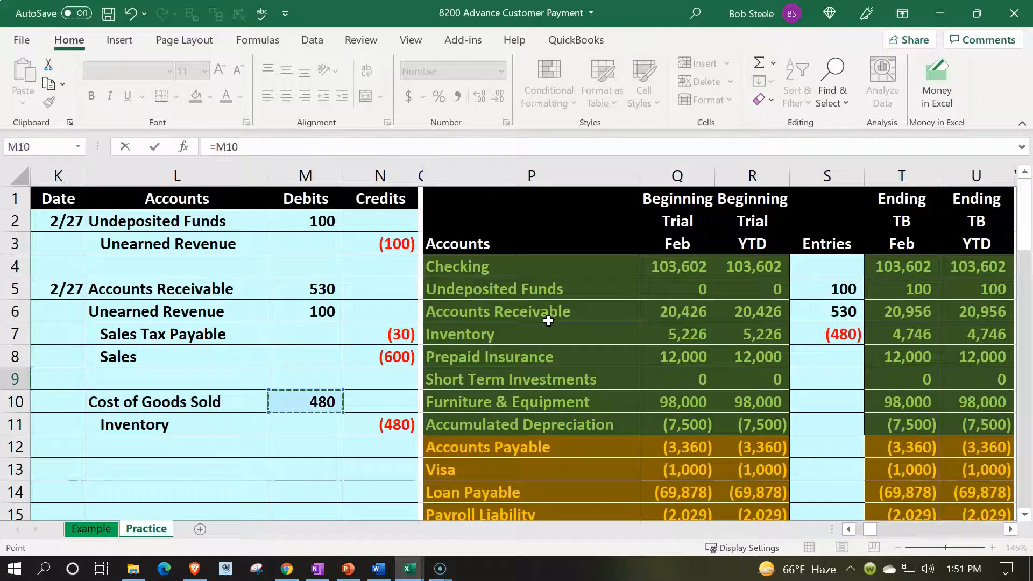
{"action": "key", "text": "Tab"}
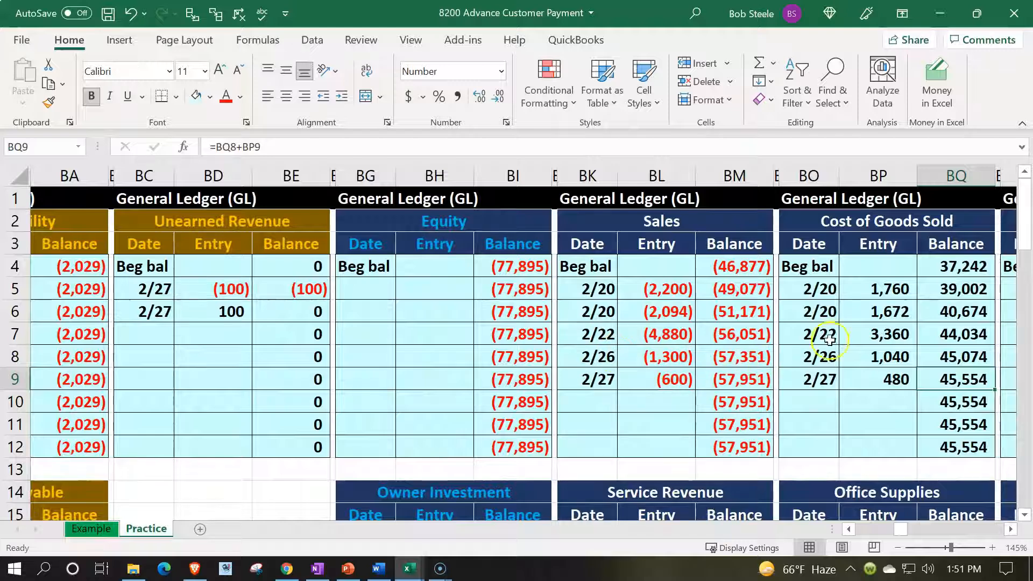
- Sum the Cost of Goods Sold ledger entries in BP5:BP9 and compare the ledger figures with trial balance cells T22 and U22
{"action": "left_click_drag", "start_coordinate": [888, 287], "coordinate": [888, 384]}
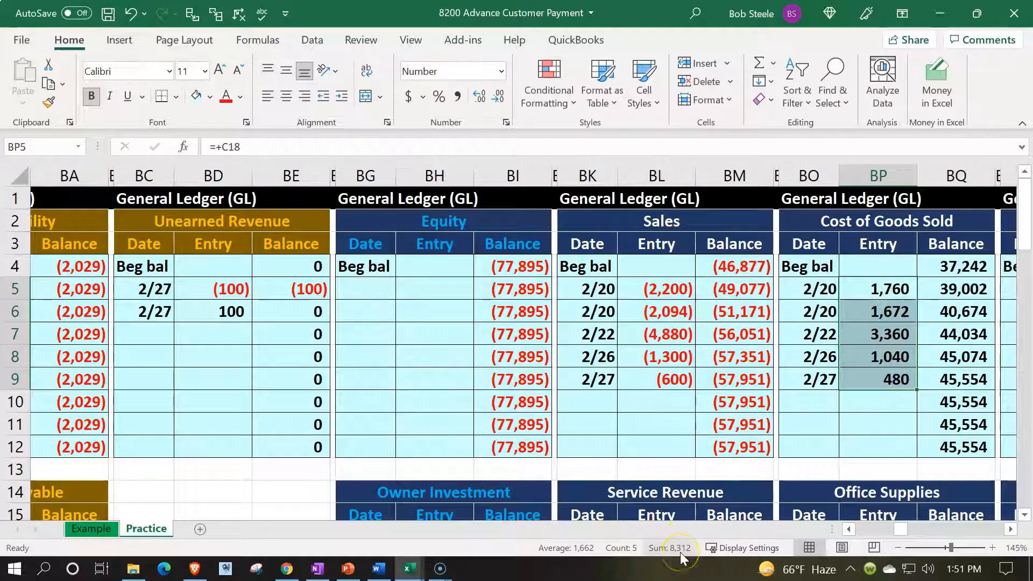
{"action": "key", "text": "Left"}
{"action": "key", "text": "Left"}
{"action": "key", "text": "Left"}
{"action": "key", "text": "Left"}
{"action": "key", "text": "Left"}
{"action": "key", "text": "Left"}
{"action": "key", "text": "Left"}
{"action": "key", "text": "Left"}
{"action": "key", "text": "Left"}
{"action": "key", "text": "Left"}
{"action": "key", "text": "Left"}
{"action": "key", "text": "Left"}
{"action": "key", "text": "Left"}
{"action": "key", "text": "Left"}
{"action": "key", "text": "Left"}
{"action": "key", "text": "Left"}
{"action": "key", "text": "Left"}
{"action": "key", "text": "Left"}
{"action": "key", "text": "Left"}
{"action": "key", "text": "Left"}
{"action": "key", "text": "Left"}
{"action": "key", "text": "Left"}
{"action": "key", "text": "Left"}
{"action": "key", "text": "Left"}
{"action": "key", "text": "Left"}
{"action": "key", "text": "Left"}
{"action": "key", "text": "Left"}
{"action": "key", "text": "Left"}
{"action": "key", "text": "Left"}
{"action": "key", "text": "Left"}
{"action": "key", "text": "Left"}
{"action": "key", "text": "Left"}
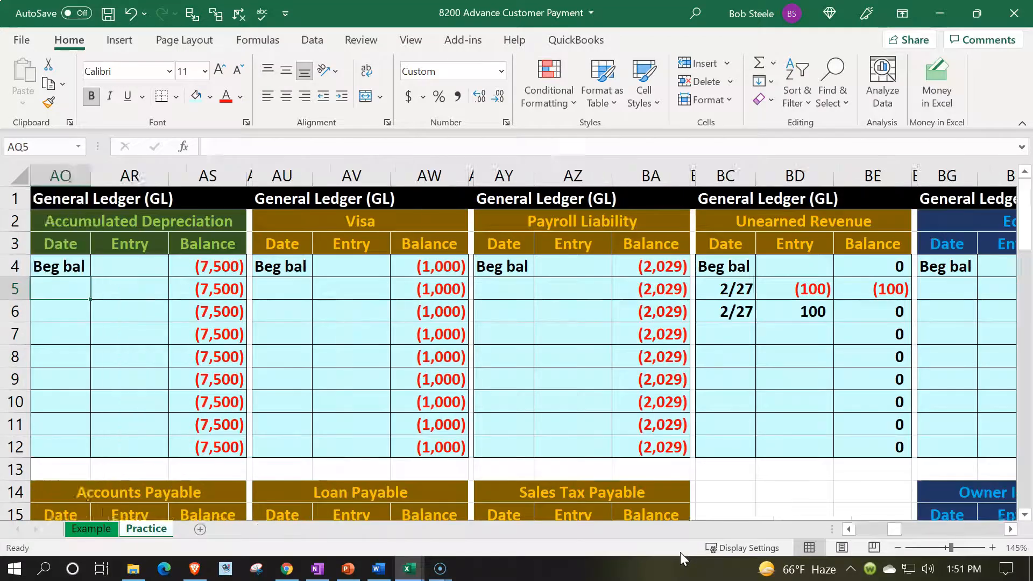
{"action": "key", "text": "Left"}
{"action": "key", "text": "Left"}
{"action": "key", "text": "Left"}
{"action": "key", "text": "Left"}
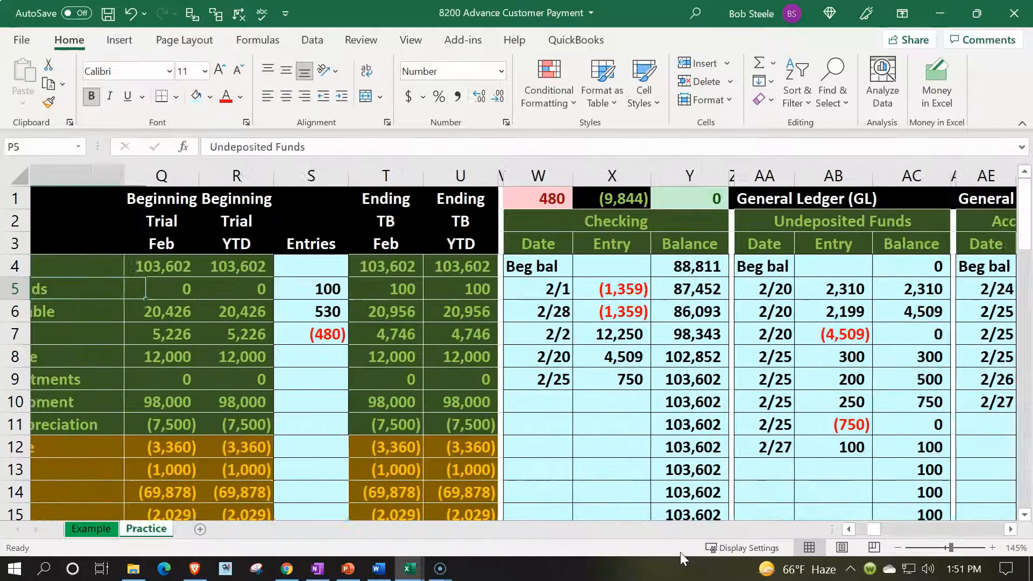
{"action": "scroll", "coordinate": [423, 418], "scroll_direction": "down", "scroll_amount": 2}
{"action": "scroll", "coordinate": [423, 418], "scroll_direction": "down", "scroll_amount": 1}
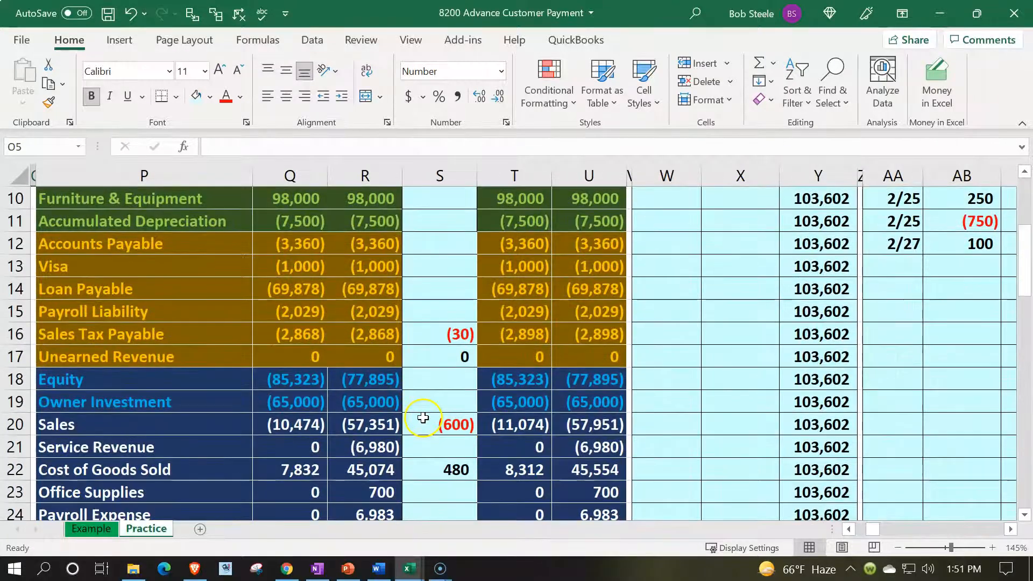
{"action": "left_click", "coordinate": [523, 471]}
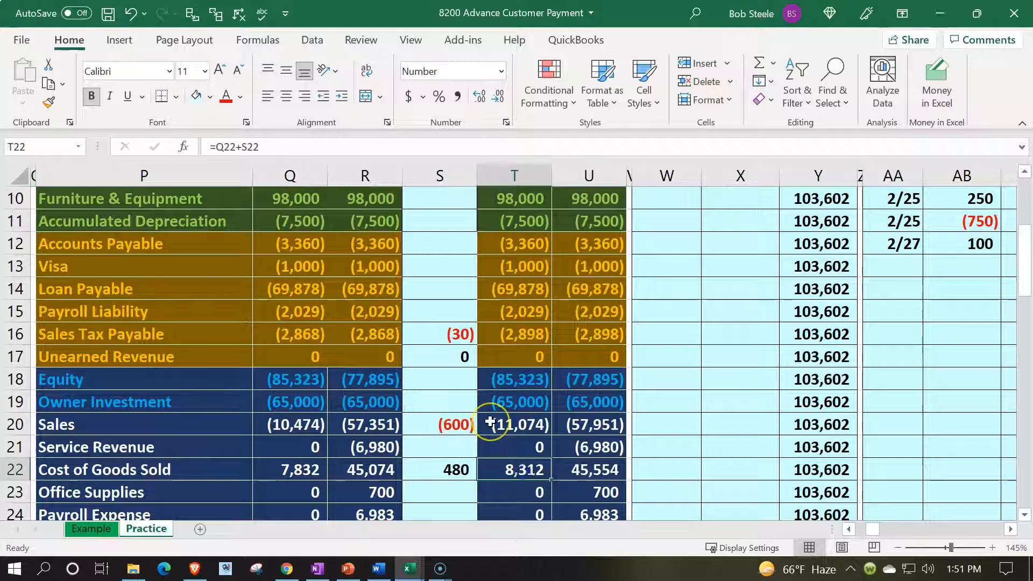
{"action": "key", "text": "Right"}
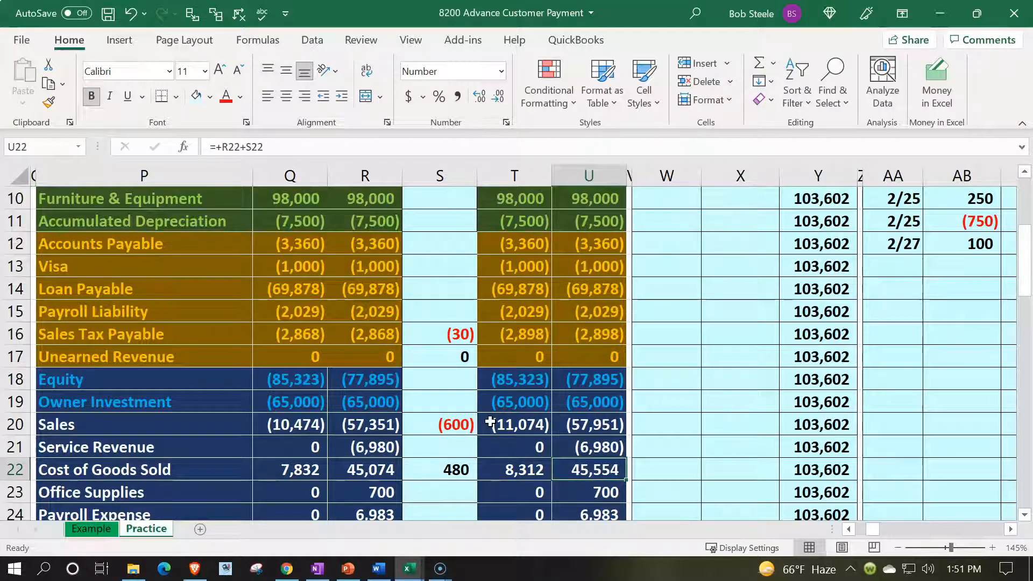
- Check the journal's Inventory credit line in row 11 and find the Inventory account in row 7 of the trial balance
{"action": "key", "text": "Left"}
{"action": "key", "text": "Left"}
{"action": "key", "text": "Left"}
{"action": "key", "text": "Left"}
{"action": "key", "text": "Left"}
{"action": "key", "text": "Left"}
{"action": "key", "text": "Left"}
{"action": "key", "text": "Left"}
{"action": "key", "text": "Left"}
{"action": "key", "text": "Left"}
{"action": "key", "text": "Up"}
{"action": "key", "text": "Up"}
{"action": "key", "text": "Up"}
{"action": "key", "text": "Up"}
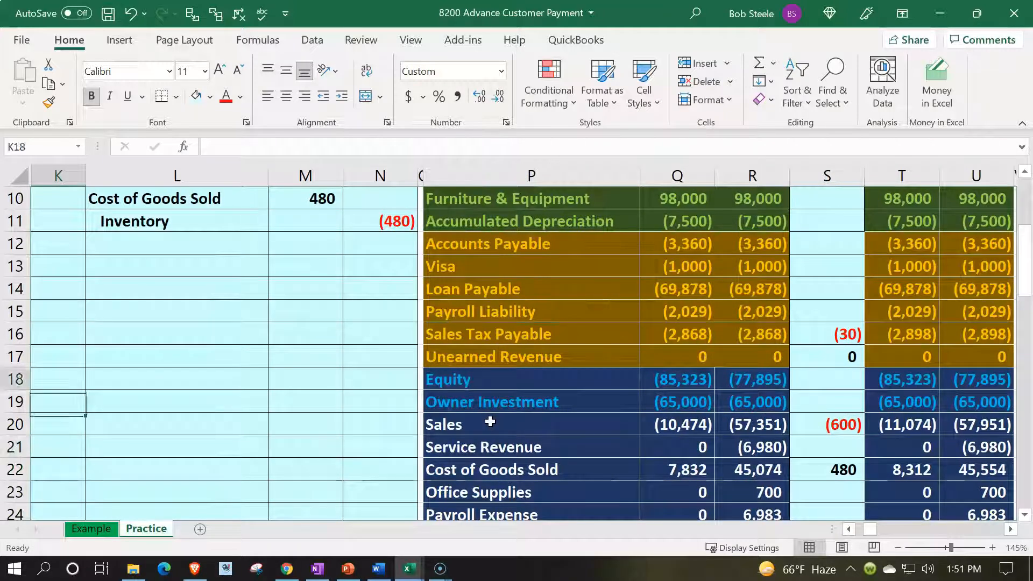
{"action": "key", "text": "Up"}
{"action": "key", "text": "Up"}
{"action": "key", "text": "Up"}
{"action": "key", "text": "Up"}
{"action": "key", "text": "Up"}
{"action": "key", "text": "Up"}
{"action": "key", "text": "Up"}
{"action": "key", "text": "Up"}
{"action": "key", "text": "Up"}
{"action": "key", "text": "Up"}
{"action": "key", "text": "Up"}
{"action": "key", "text": "Up"}
{"action": "key", "text": "Down"}
{"action": "key", "text": "Down"}
{"action": "key", "text": "Down"}
{"action": "key", "text": "Down"}
{"action": "key", "text": "Down"}
{"action": "key", "text": "Right"}
{"action": "key", "text": "Right"}
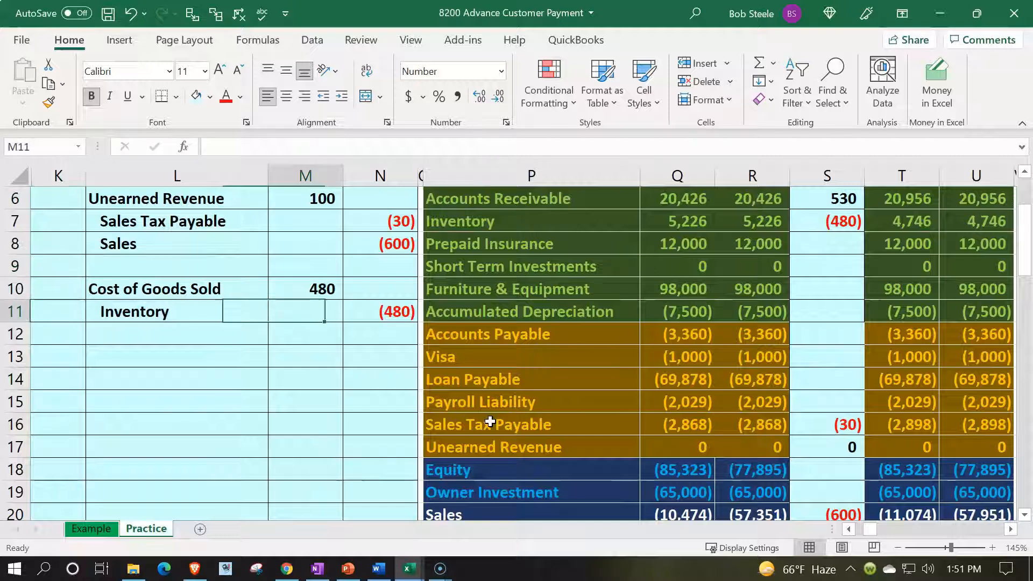
{"action": "key", "text": "Left"}
{"action": "key", "text": "Right"}
{"action": "key", "text": "Left"}
{"action": "key", "text": "Right"}
{"action": "key", "text": "Right"}
{"action": "key", "text": "Up"}
{"action": "key", "text": "Up"}
{"action": "key", "text": "Up"}
{"action": "key", "text": "Up"}
{"action": "key", "text": "Up"}
{"action": "key", "text": "Up"}
{"action": "key", "text": "Up"}
{"action": "key", "text": "Up"}
{"action": "key", "text": "Up"}
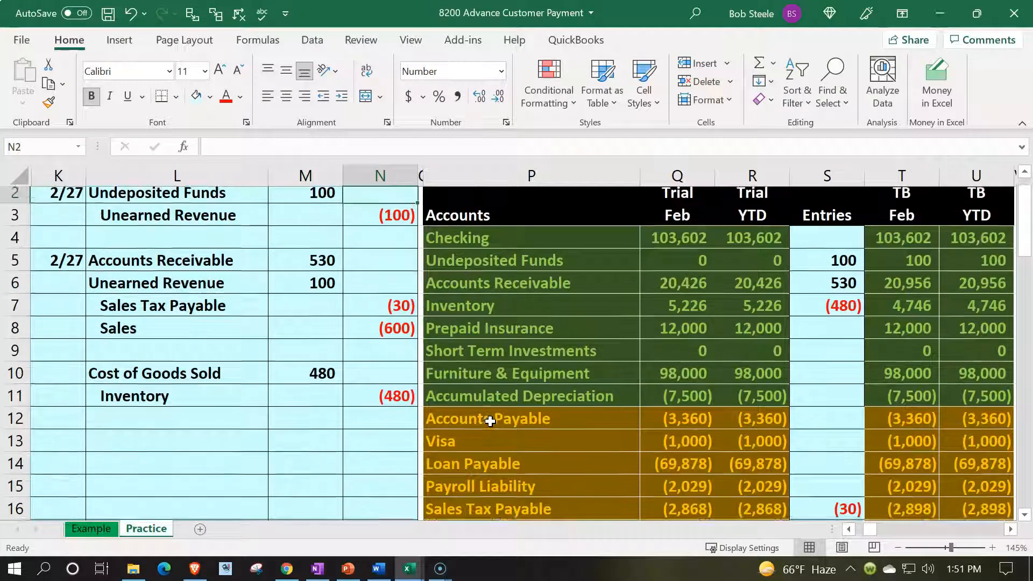
{"action": "key", "text": "Up"}
{"action": "key", "text": "Right"}
{"action": "key", "text": "Down"}
{"action": "key", "text": "Down"}
{"action": "key", "text": "Down"}
{"action": "key", "text": "Down"}
{"action": "key", "text": "Down"}
{"action": "key", "text": "Down"}
- Enter the date 2/27 in AE30, the first empty row of the Inventory ledger
{"action": "key", "text": "Right"}
{"action": "key", "text": "Right"}
{"action": "key", "text": "Right"}
{"action": "key", "text": "Right"}
{"action": "key", "text": "Right"}
{"action": "key", "text": "Right"}
{"action": "key", "text": "Right"}
{"action": "key", "text": "Right"}
{"action": "key", "text": "Right"}
{"action": "key", "text": "Right"}
{"action": "key", "text": "Right"}
{"action": "key", "text": "Right"}
{"action": "key", "text": "Right"}
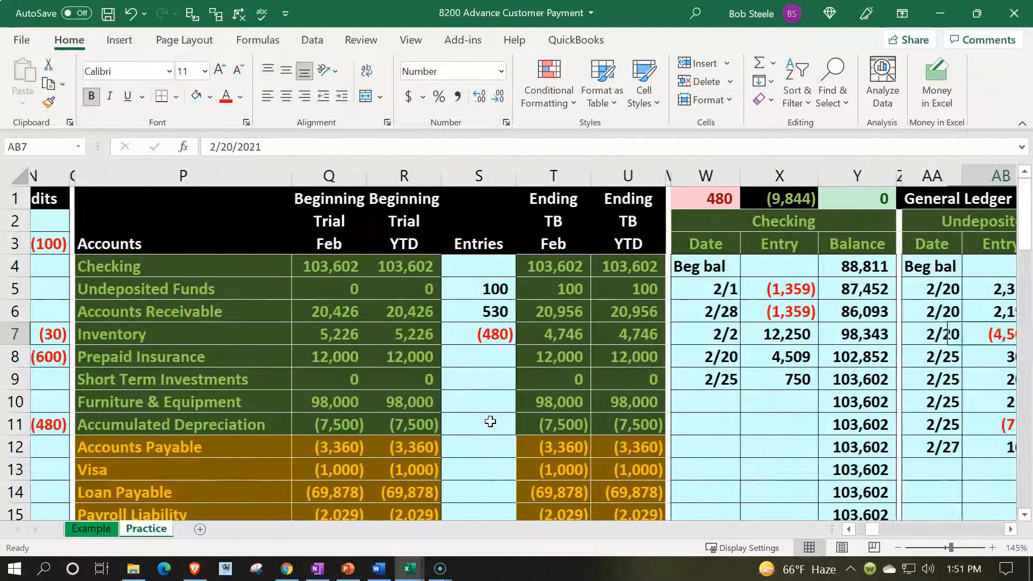
{"action": "key", "text": "Right"}
{"action": "key", "text": "Right"}
{"action": "key", "text": "Right"}
{"action": "key", "text": "Right"}
{"action": "key", "text": "Right"}
{"action": "key", "text": "Right"}
{"action": "key", "text": "Right"}
{"action": "key", "text": "Right"}
{"action": "key", "text": "Right"}
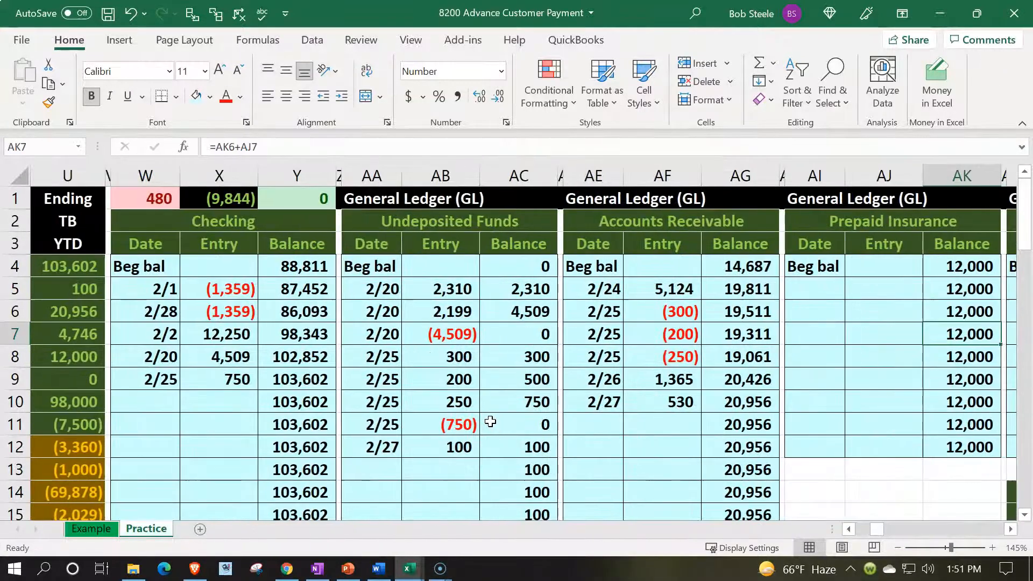
{"action": "scroll", "coordinate": [608, 409], "scroll_direction": "down", "scroll_amount": 6}
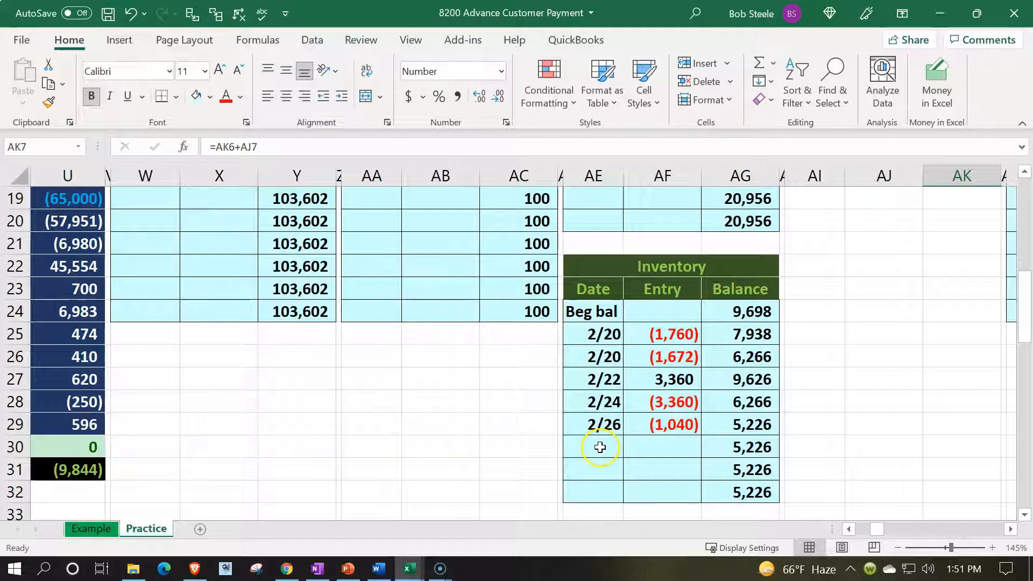
{"action": "left_click", "coordinate": [600, 447]}
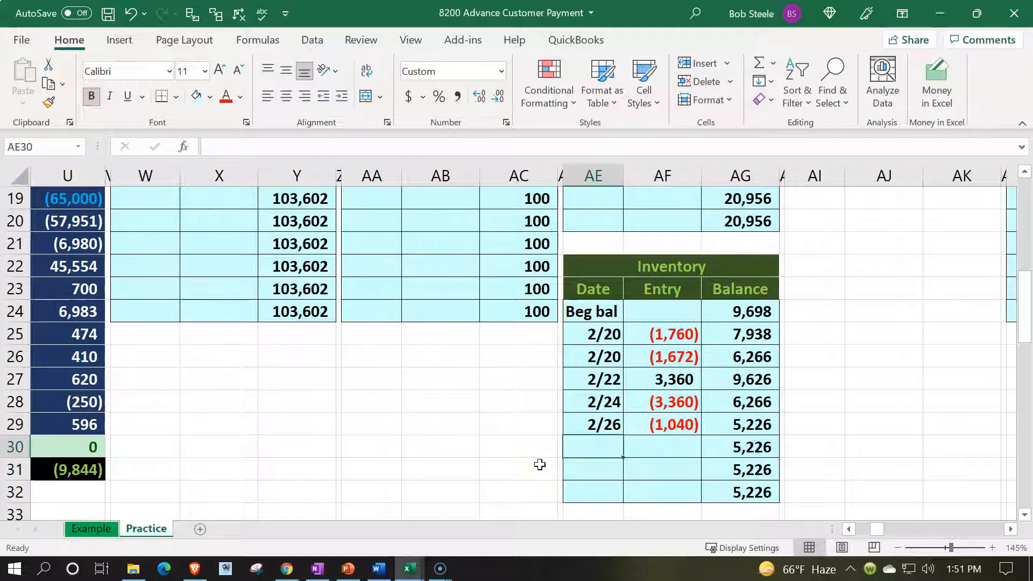
{"action": "type", "text": "2/27"}
{"action": "key", "text": "Tab"}
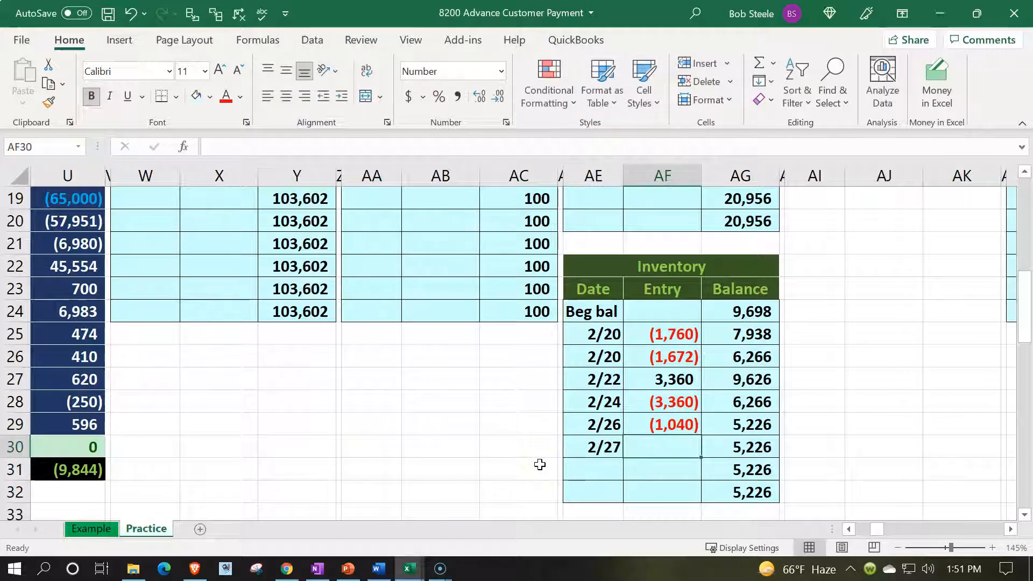
- Link AF30 in the Inventory ledger to the journal's Inventory credit with =N11
{"action": "type", "text": "="}
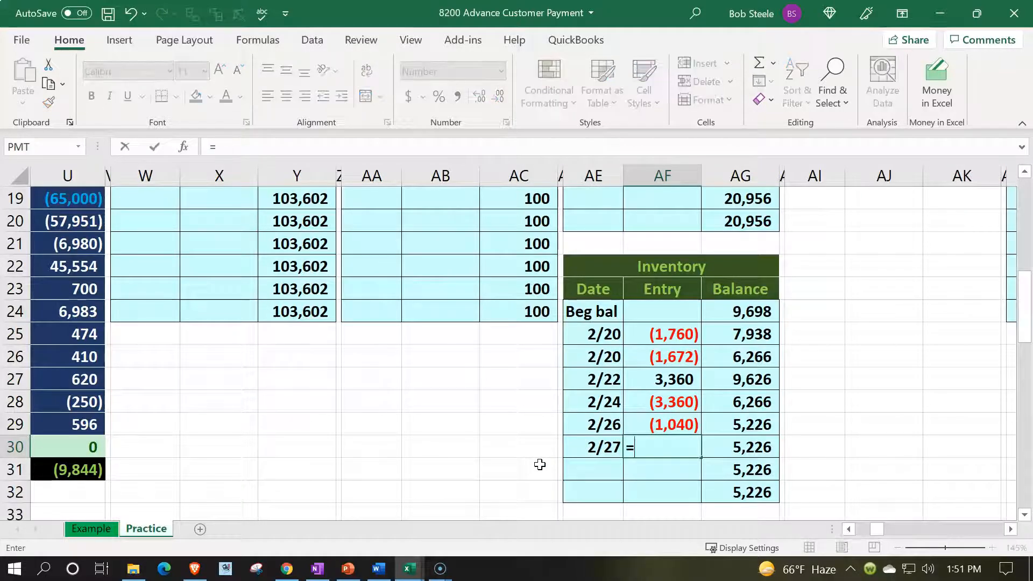
{"action": "key", "text": "Left"}
{"action": "key", "text": "Left"}
{"action": "key", "text": "Left"}
{"action": "key", "text": "Left"}
{"action": "key", "text": "Left"}
{"action": "key", "text": "Left"}
{"action": "key", "text": "Left"}
{"action": "key", "text": "Left"}
{"action": "key", "text": "Left"}
{"action": "key", "text": "Left"}
{"action": "key", "text": "Left"}
{"action": "key", "text": "Left"}
{"action": "key", "text": "Left"}
{"action": "key", "text": "Left"}
{"action": "key", "text": "Left"}
{"action": "key", "text": "Left"}
{"action": "key", "text": "Left"}
{"action": "key", "text": "Left"}
{"action": "key", "text": "Left"}
{"action": "key", "text": "Left"}
{"action": "key", "text": "Left"}
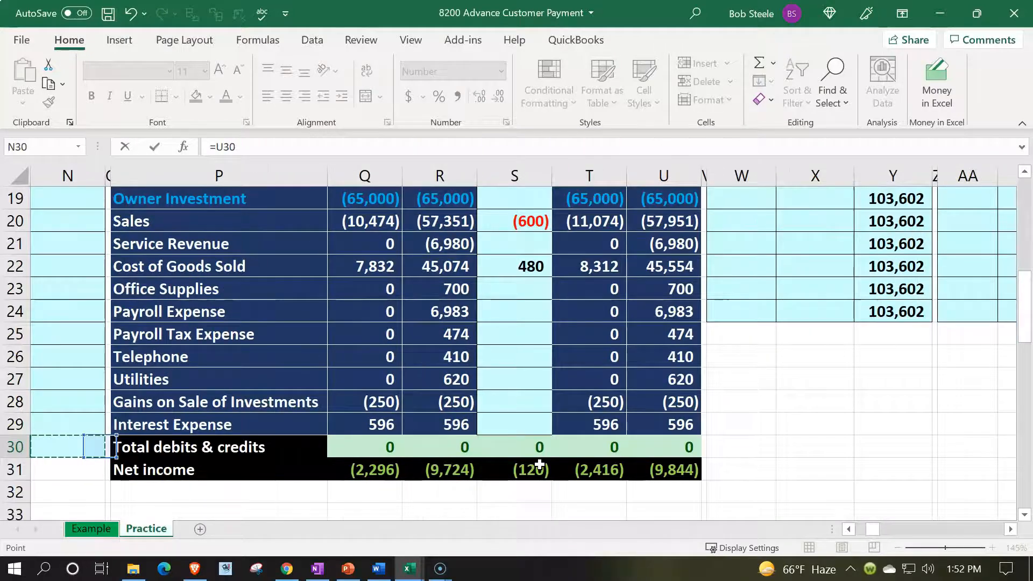
{"action": "key", "text": "Up"}
{"action": "key", "text": "Up"}
{"action": "key", "text": "Up"}
{"action": "key", "text": "Up"}
{"action": "key", "text": "Up"}
{"action": "key", "text": "Up"}
{"action": "key", "text": "Up"}
{"action": "key", "text": "Up"}
{"action": "key", "text": "Up"}
{"action": "key", "text": "Up"}
{"action": "key", "text": "Up"}
{"action": "key", "text": "Up"}
{"action": "key", "text": "Up"}
{"action": "key", "text": "Up"}
{"action": "key", "text": "Up"}
{"action": "key", "text": "Up"}
{"action": "key", "text": "Up"}
{"action": "key", "text": "Up"}
{"action": "key", "text": "Up"}
{"action": "key", "text": "Up"}
{"action": "key", "text": "Up"}
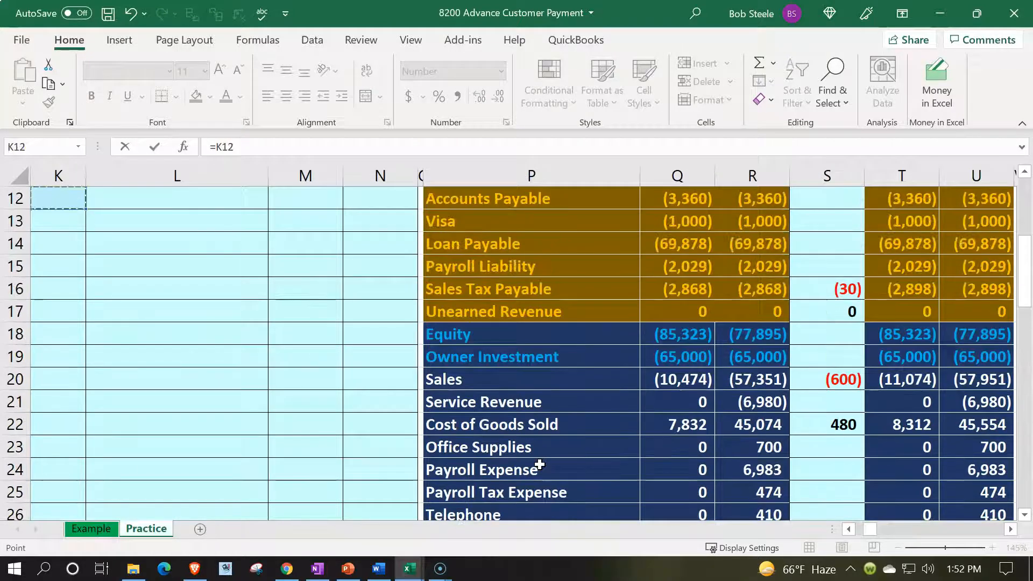
{"action": "key", "text": "Down"}
{"action": "key", "text": "Down"}
{"action": "key", "text": "Down"}
{"action": "key", "text": "Right"}
{"action": "key", "text": "Right"}
{"action": "key", "text": "Right"}
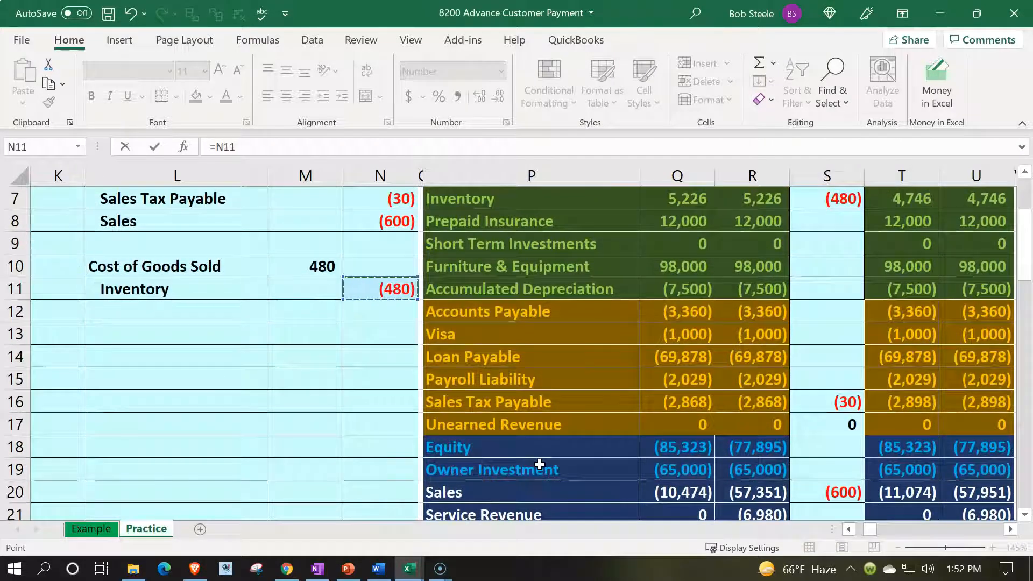
{"action": "key", "text": "Return"}
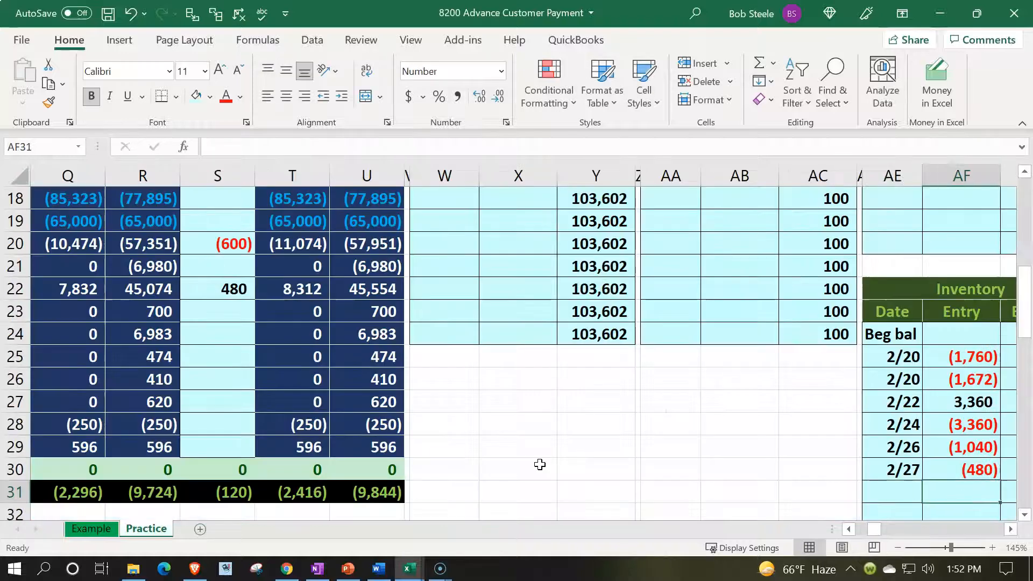
- Compare the Inventory ledger balance in AG30 with the ending trial balance amount for Inventory in T7
{"action": "key", "text": "Up"}
{"action": "key", "text": "Left"}
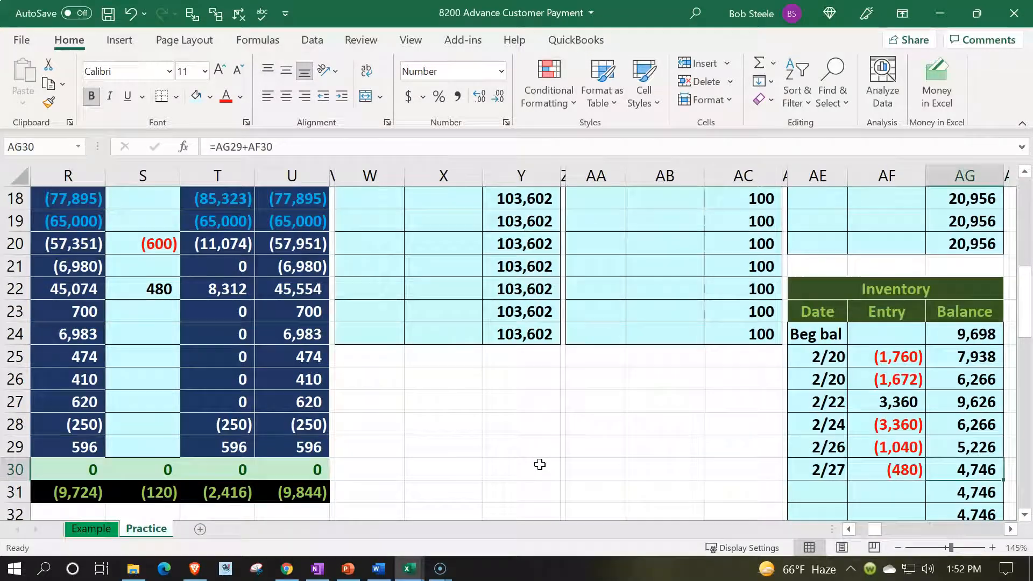
{"action": "key", "text": "Left"}
{"action": "key", "text": "Left"}
{"action": "key", "text": "Left"}
{"action": "key", "text": "Left"}
{"action": "key", "text": "Left"}
{"action": "key", "text": "Left"}
{"action": "key", "text": "Left"}
{"action": "key", "text": "Left"}
{"action": "key", "text": "Left"}
{"action": "key", "text": "Left"}
{"action": "key", "text": "Left"}
{"action": "key", "text": "Left"}
{"action": "key", "text": "Left"}
{"action": "key", "text": "Left"}
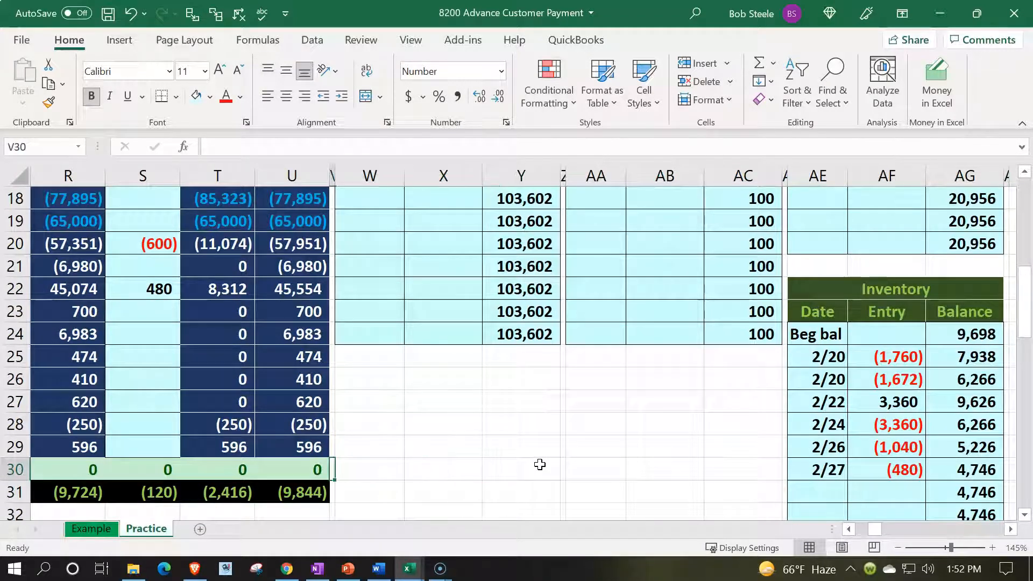
{"action": "key", "text": "Left"}
{"action": "key", "text": "Left"}
{"action": "key", "text": "Left"}
{"action": "scroll", "coordinate": [540, 464], "scroll_direction": "up", "scroll_amount": 5}
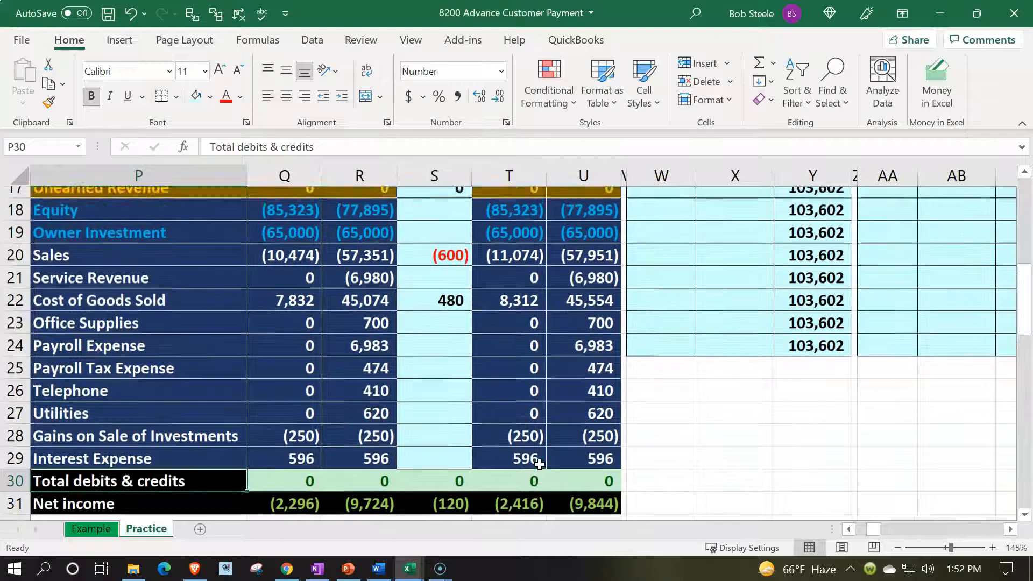
{"action": "left_click", "coordinate": [525, 289]}
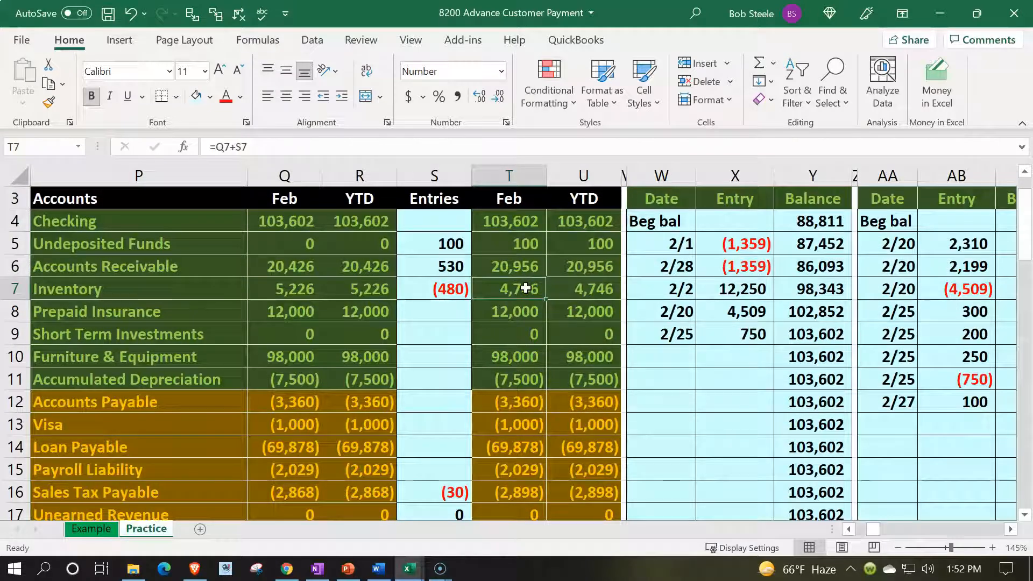
- Check the general ledger's balancing total in W1
{"action": "key", "text": "Up"}
{"action": "key", "text": "Up"}
{"action": "key", "text": "Up"}
{"action": "key", "text": "Up"}
{"action": "key", "text": "Up"}
{"action": "key", "text": "Up"}
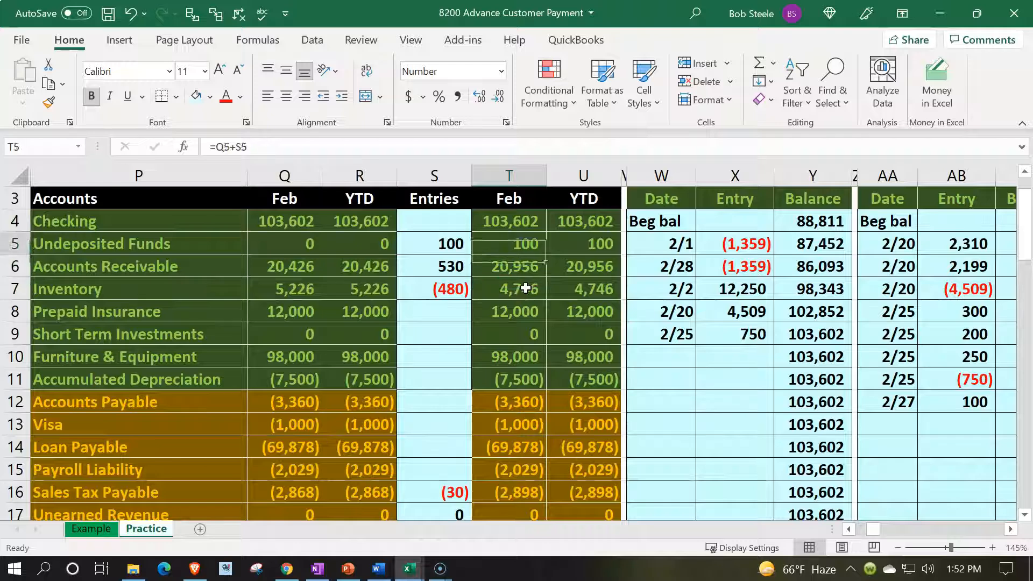
{"action": "left_click", "coordinate": [639, 202]}
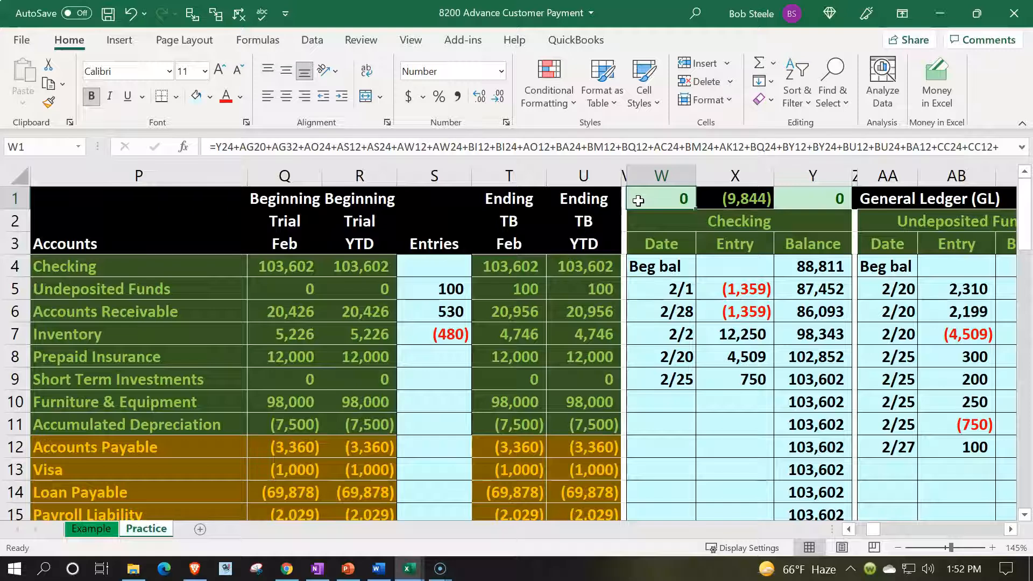
- Compare the trial balance's Inventory amount in U7 with the Inventory Subsidiary Ledger total in CY1
{"action": "left_click", "coordinate": [617, 336]}
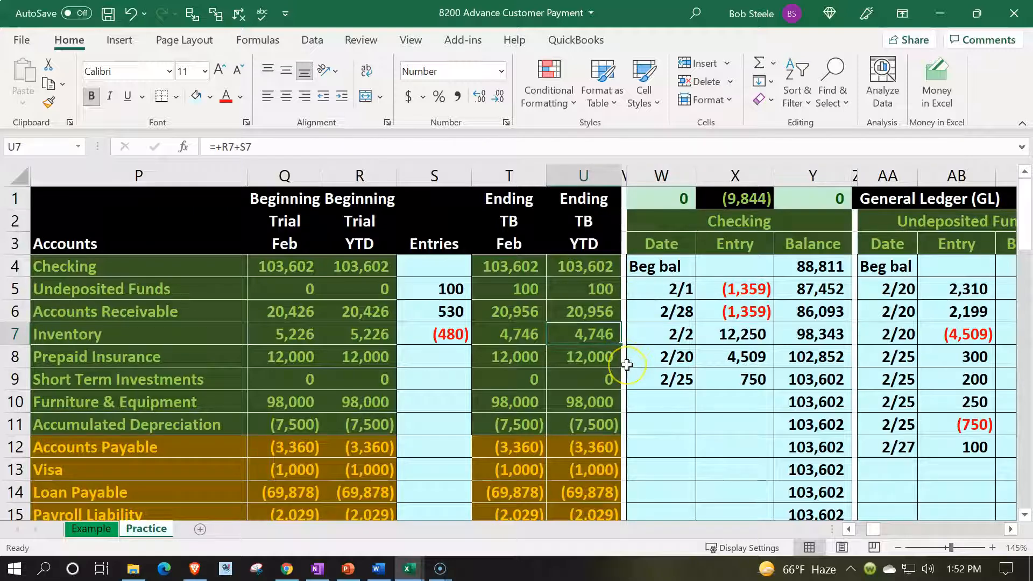
{"action": "left_click", "coordinate": [614, 344]}
{"action": "left_click", "coordinate": [596, 311]}
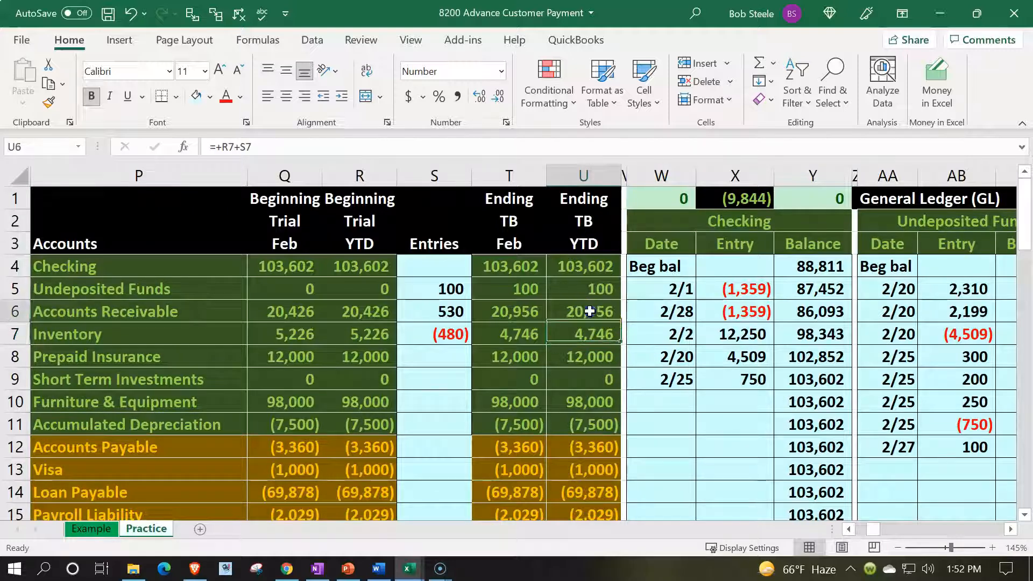
{"action": "key", "text": "Right"}
{"action": "key", "text": "Right"}
{"action": "key", "text": "Right"}
{"action": "key", "text": "Right"}
{"action": "key", "text": "Right"}
{"action": "key", "text": "Right"}
{"action": "key", "text": "Right"}
{"action": "key", "text": "Right"}
{"action": "key", "text": "Right"}
{"action": "key", "text": "Right"}
{"action": "key", "text": "Right"}
{"action": "key", "text": "Right"}
{"action": "key", "text": "Right"}
{"action": "key", "text": "Right"}
{"action": "key", "text": "Right"}
{"action": "key", "text": "Right"}
{"action": "key", "text": "Right"}
{"action": "key", "text": "Right"}
{"action": "key", "text": "Right"}
{"action": "key", "text": "Right"}
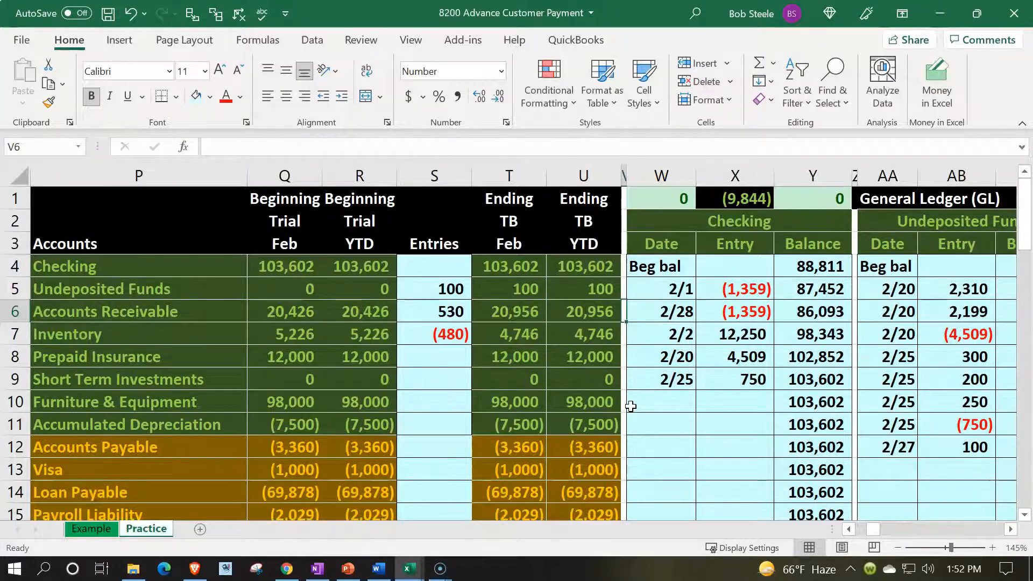
{"action": "key", "text": "Right"}
{"action": "key", "text": "Right"}
{"action": "key", "text": "Right"}
{"action": "key", "text": "Right"}
{"action": "key", "text": "Right"}
{"action": "key", "text": "Right"}
{"action": "key", "text": "Right"}
{"action": "key", "text": "Right"}
{"action": "key", "text": "Right"}
{"action": "key", "text": "Right"}
{"action": "key", "text": "Right"}
{"action": "key", "text": "Right"}
{"action": "key", "text": "Right"}
{"action": "key", "text": "Right"}
{"action": "key", "text": "Right"}
{"action": "key", "text": "Right"}
{"action": "key", "text": "Right"}
{"action": "key", "text": "Right"}
{"action": "key", "text": "Right"}
{"action": "key", "text": "Right"}
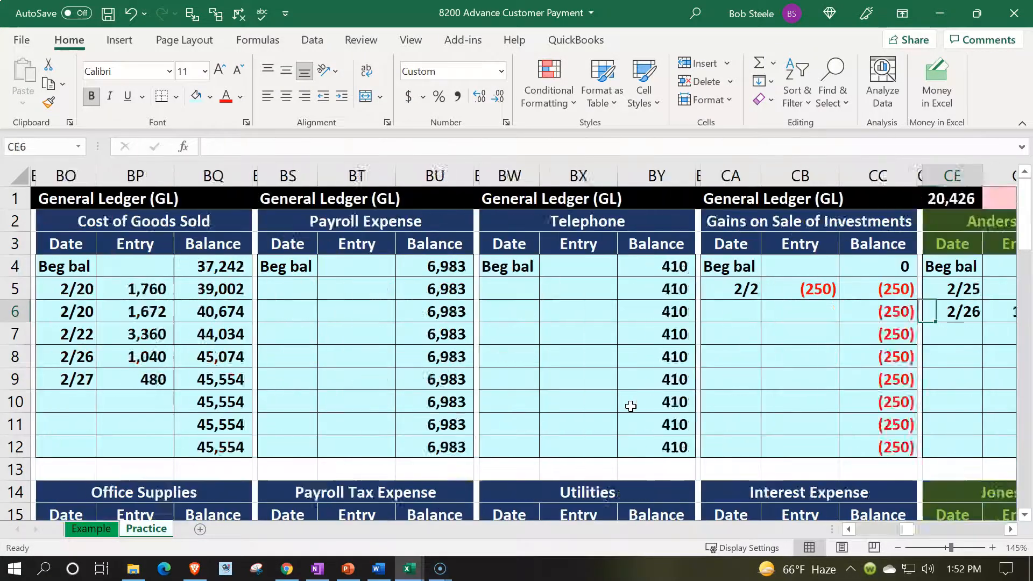
{"action": "key", "text": "Right"}
{"action": "key", "text": "Right"}
{"action": "key", "text": "Right"}
{"action": "key", "text": "Right"}
{"action": "key", "text": "Right"}
{"action": "key", "text": "Right"}
{"action": "key", "text": "Right"}
{"action": "key", "text": "Right"}
{"action": "key", "text": "Right"}
{"action": "key", "text": "Right"}
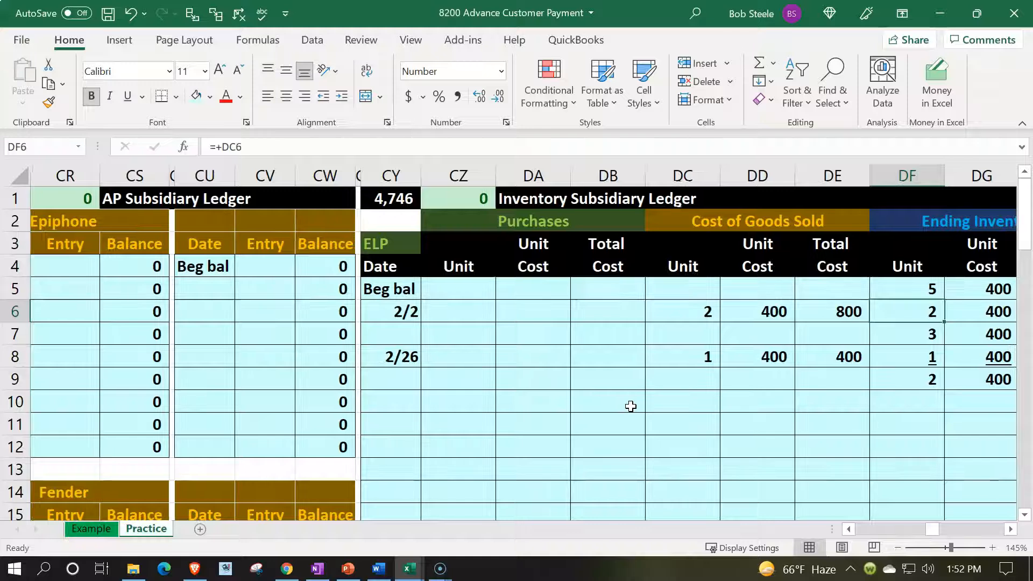
{"action": "left_click", "coordinate": [376, 200]}
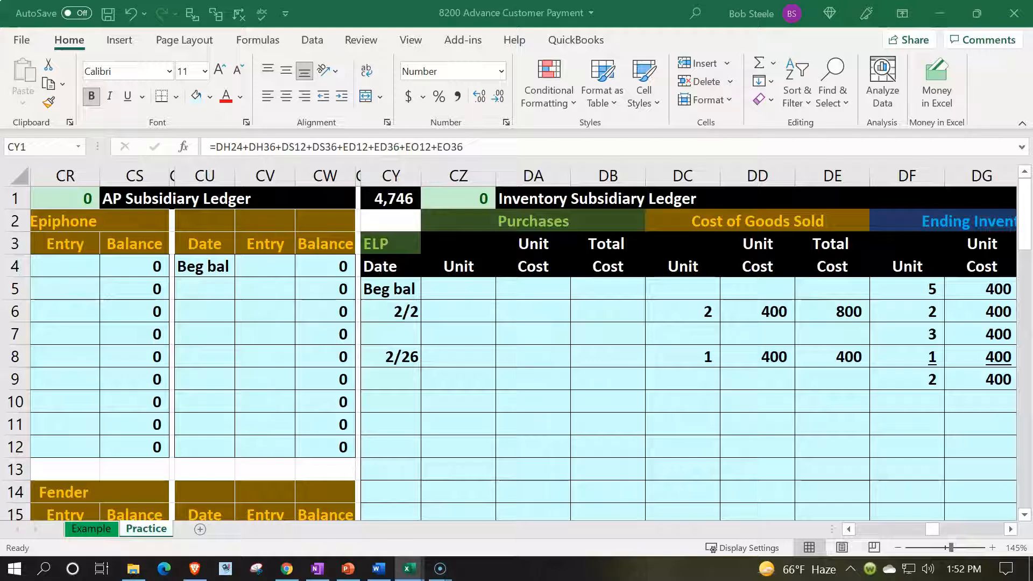
- Enter the date 2/27 in CM5 of the Music Stuff Store account in the AR Subsidiary Ledger
{"action": "left_click", "coordinate": [455, 366]}
{"action": "key", "text": "Left"}
{"action": "key", "text": "Left"}
{"action": "key", "text": "Left"}
{"action": "key", "text": "Left"}
{"action": "key", "text": "Left"}
{"action": "key", "text": "Left"}
{"action": "key", "text": "Left"}
{"action": "key", "text": "Left"}
{"action": "key", "text": "Left"}
{"action": "key", "text": "Left"}
{"action": "key", "text": "Left"}
{"action": "key", "text": "Left"}
{"action": "key", "text": "Left"}
{"action": "key", "text": "Left"}
{"action": "key", "text": "Left"}
{"action": "key", "text": "Left"}
{"action": "key", "text": "Left"}
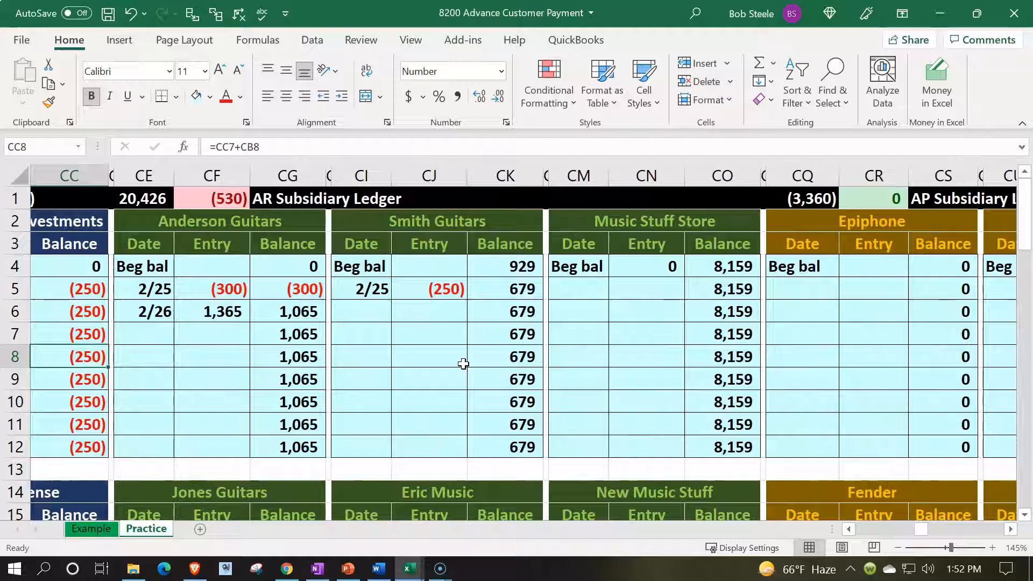
{"action": "key", "text": "Right"}
{"action": "key", "text": "Right"}
{"action": "key", "text": "Right"}
{"action": "key", "text": "Right"}
{"action": "key", "text": "Right"}
{"action": "key", "text": "Right"}
{"action": "key", "text": "Right"}
{"action": "key", "text": "Right"}
{"action": "key", "text": "Right"}
{"action": "key", "text": "Up"}
{"action": "key", "text": "Up"}
{"action": "key", "text": "Up"}
{"action": "key", "text": "Right"}
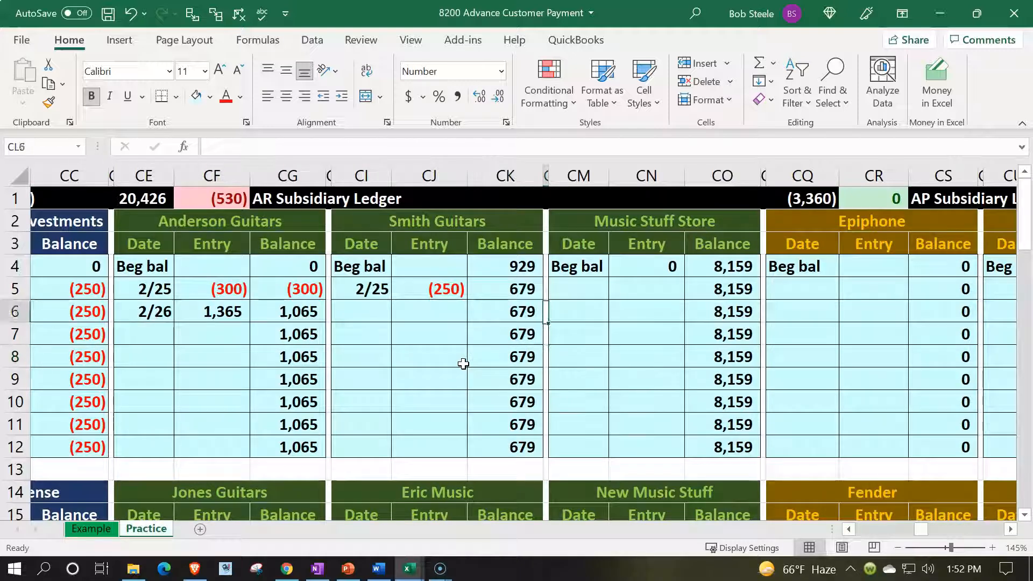
{"action": "type", "text": "2"}
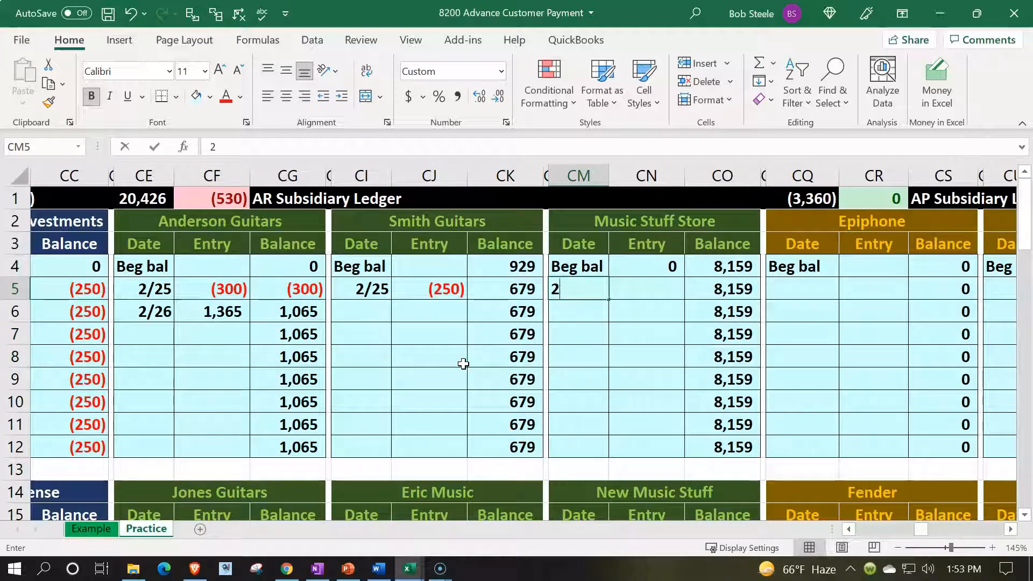
{"action": "type", "text": "/247"}
{"action": "key", "text": "BackSpace"}
{"action": "key", "text": "BackSpace"}
{"action": "type", "text": "7"}
{"action": "key", "text": "Tab"}
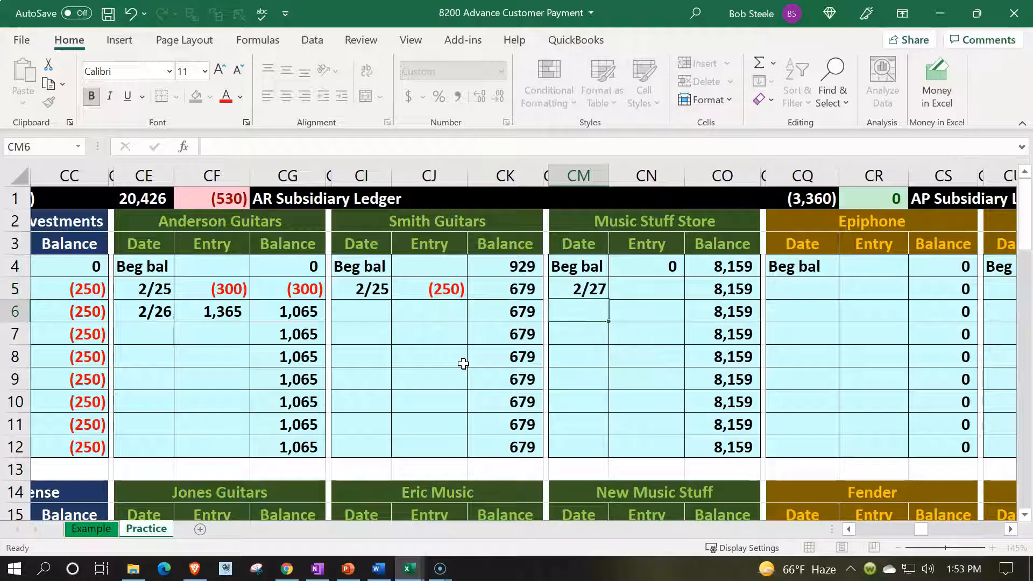
- Link CN5 in the Music Stuff Store account to the journal's Accounts Receivable amount with =M5
{"action": "type", "text": "="}
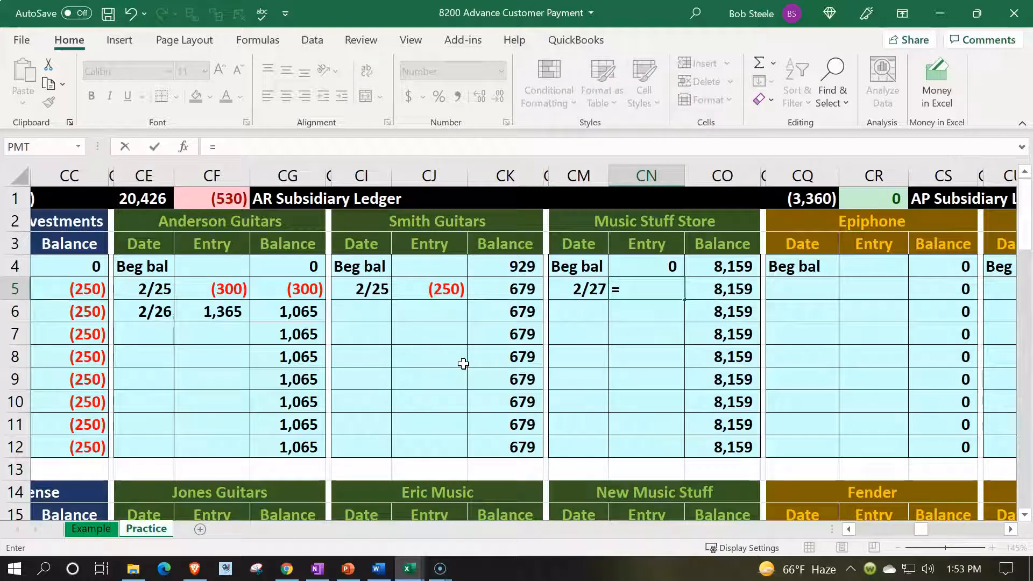
{"action": "key", "text": "Left"}
{"action": "key", "text": "Left"}
{"action": "key", "text": "Left"}
{"action": "key", "text": "Left"}
{"action": "key", "text": "Left"}
{"action": "key", "text": "Left"}
{"action": "key", "text": "Left"}
{"action": "key", "text": "Left"}
{"action": "key", "text": "Left"}
{"action": "key", "text": "Left"}
{"action": "key", "text": "Left"}
{"action": "key", "text": "Left"}
{"action": "key", "text": "Left"}
{"action": "key", "text": "Left"}
{"action": "key", "text": "Left"}
{"action": "key", "text": "Left"}
{"action": "key", "text": "Left"}
{"action": "key", "text": "Left"}
{"action": "key", "text": "Left"}
{"action": "key", "text": "Left"}
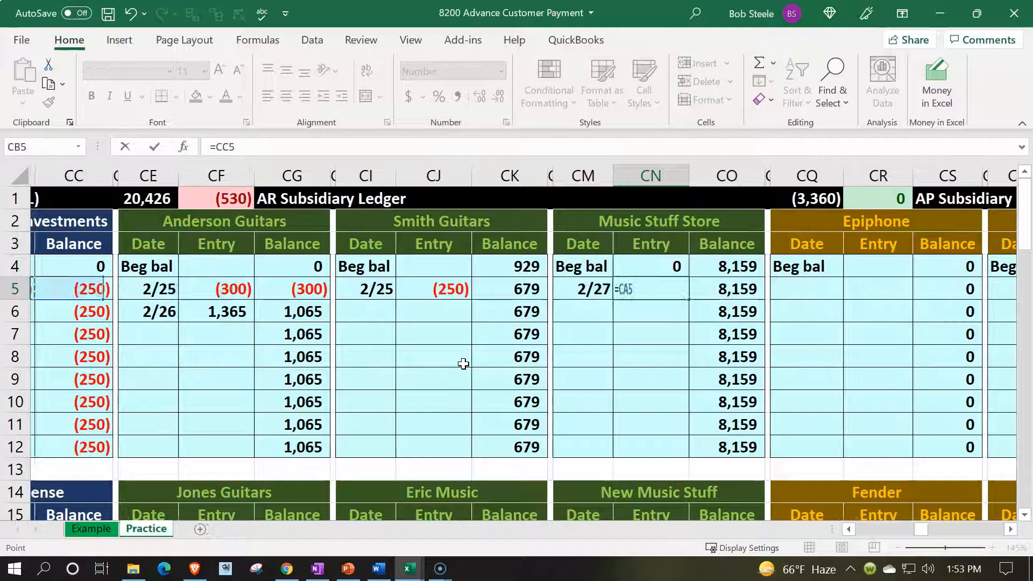
{"action": "key", "text": "Left"}
{"action": "key", "text": "Left"}
{"action": "key", "text": "Left"}
{"action": "key", "text": "Left"}
{"action": "key", "text": "Left"}
{"action": "key", "text": "Left"}
{"action": "key", "text": "Left"}
{"action": "key", "text": "Left"}
{"action": "key", "text": "Left"}
{"action": "key", "text": "Left"}
{"action": "key", "text": "Left"}
{"action": "key", "text": "Left"}
{"action": "key", "text": "Left"}
{"action": "key", "text": "Left"}
{"action": "key", "text": "Left"}
{"action": "key", "text": "Left"}
{"action": "key", "text": "Left"}
{"action": "key", "text": "Left"}
{"action": "key", "text": "Left"}
{"action": "key", "text": "Left"}
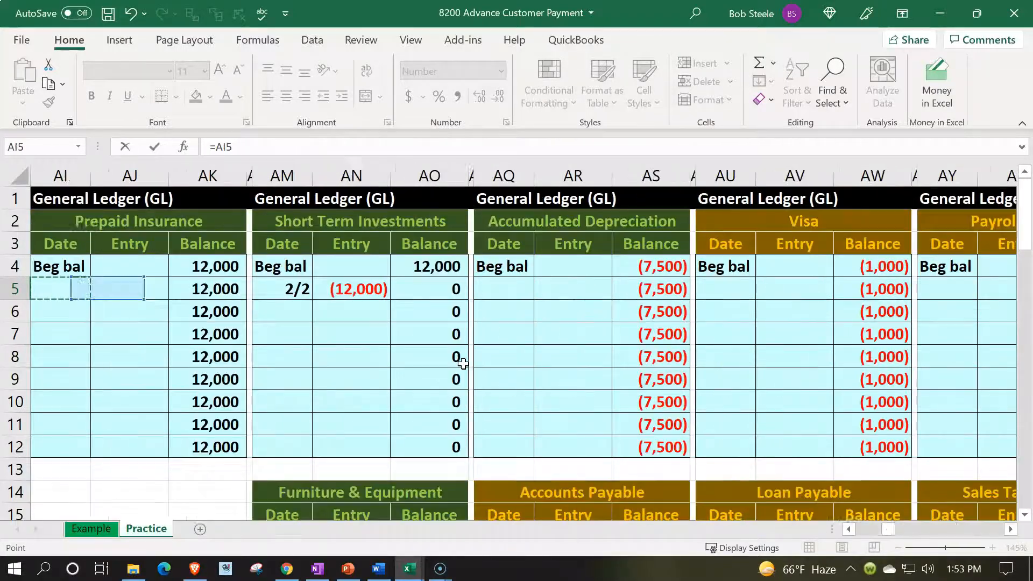
{"action": "key", "text": "Left"}
{"action": "key", "text": "Right"}
- Review the Music Stuff Store entry in CN5 and the AR Subsidiary Ledger's total and difference check in CE1 and CF1
{"action": "key", "text": "Right"}
{"action": "key", "text": "Right"}
{"action": "key", "text": "Left"}
{"action": "key", "text": "Return"}
{"action": "key", "text": "Up"}
{"action": "key", "text": "Right"}
{"action": "key", "text": "Right"}
{"action": "key", "text": "Right"}
{"action": "key", "text": "Right"}
{"action": "key", "text": "Left"}
{"action": "key", "text": "Left"}
{"action": "key", "text": "Left"}
{"action": "key", "text": "Up"}
{"action": "key", "text": "Down"}
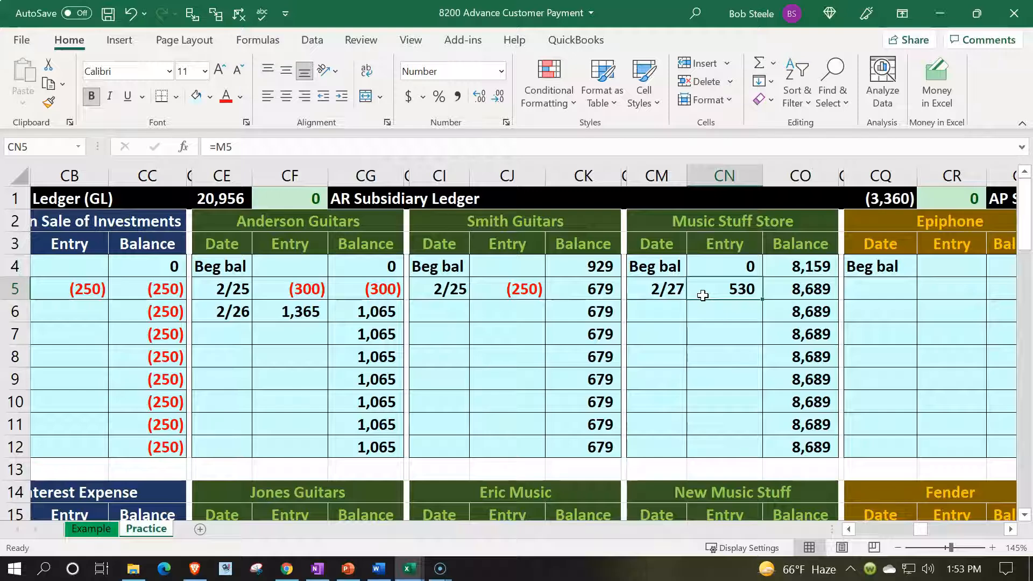
{"action": "key", "text": "Return"}
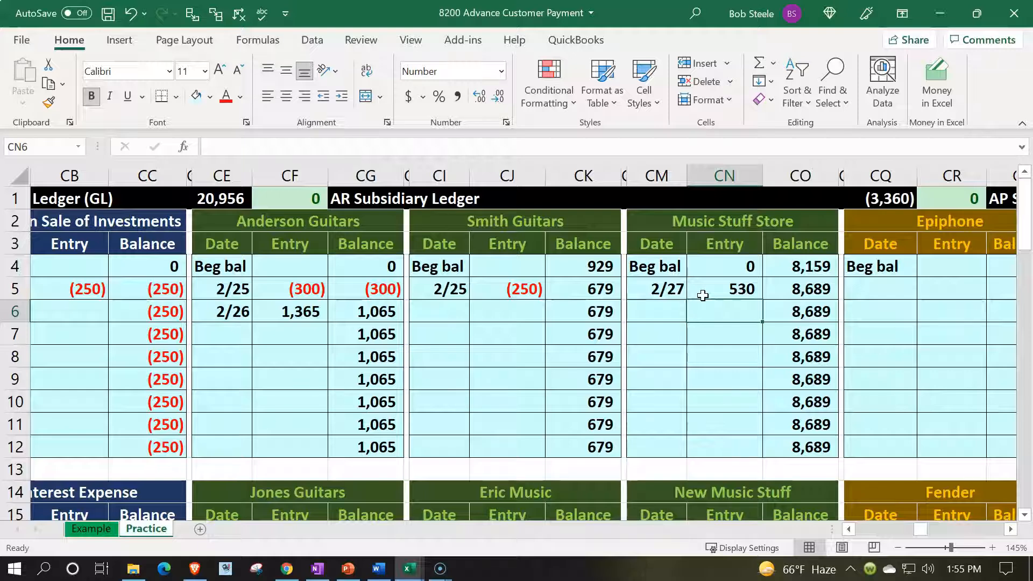
- Review the Ending TB YTD column in U from the asset accounts down to total debits and credits and net income
{"action": "left_click", "coordinate": [476, 281]}
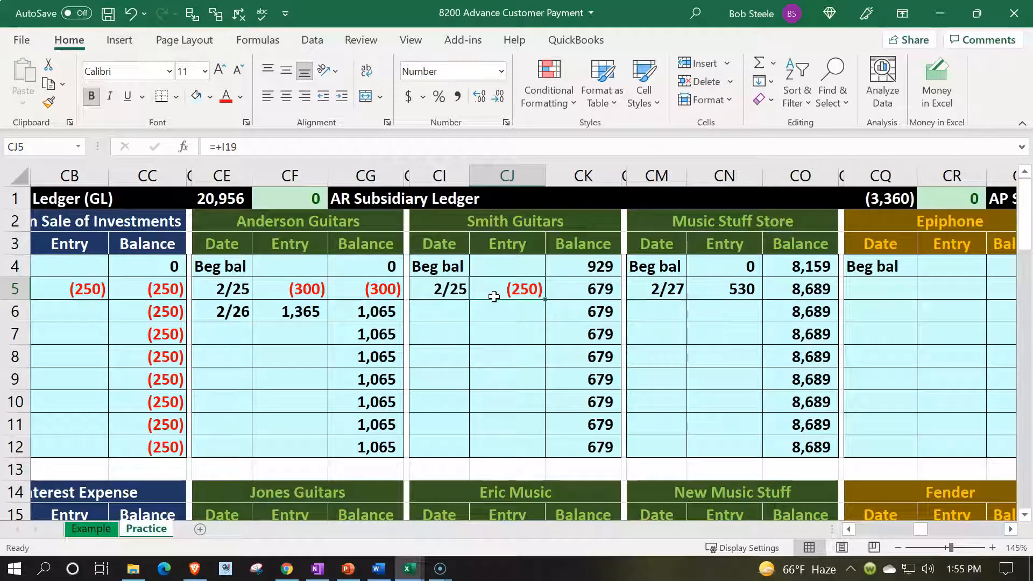
{"action": "key", "text": "Left"}
{"action": "key", "text": "Left"}
{"action": "key", "text": "Left"}
{"action": "key", "text": "Left"}
{"action": "key", "text": "Left"}
{"action": "key", "text": "Left"}
{"action": "key", "text": "Left"}
{"action": "key", "text": "Left"}
{"action": "key", "text": "Left"}
{"action": "key", "text": "Left"}
{"action": "key", "text": "Left"}
{"action": "key", "text": "Left"}
{"action": "key", "text": "Left"}
{"action": "key", "text": "Left"}
{"action": "key", "text": "Left"}
{"action": "key", "text": "Left"}
{"action": "key", "text": "Left"}
{"action": "key", "text": "Left"}
{"action": "key", "text": "Left"}
{"action": "key", "text": "Left"}
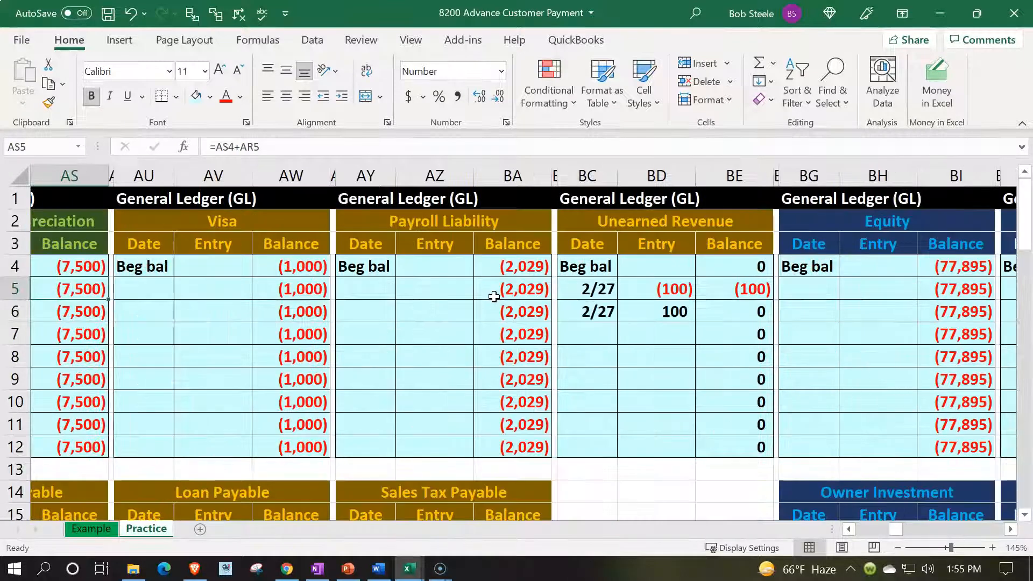
{"action": "key", "text": "Left"}
{"action": "key", "text": "Left"}
{"action": "key", "text": "Left"}
{"action": "key", "text": "Left"}
{"action": "key", "text": "Left"}
{"action": "key", "text": "Left"}
{"action": "key", "text": "Left"}
{"action": "key", "text": "Left"}
{"action": "key", "text": "Left"}
{"action": "key", "text": "Left"}
{"action": "key", "text": "Left"}
{"action": "key", "text": "Left"}
{"action": "key", "text": "Left"}
{"action": "key", "text": "Left"}
{"action": "key", "text": "Left"}
{"action": "key", "text": "Left"}
{"action": "key", "text": "Left"}
{"action": "key", "text": "Left"}
{"action": "key", "text": "Left"}
{"action": "key", "text": "Left"}
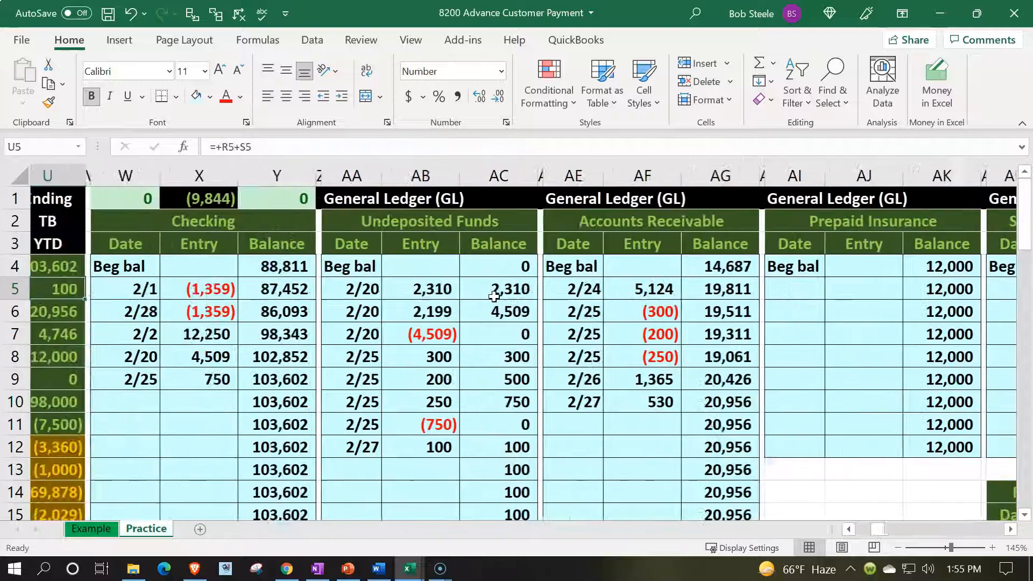
{"action": "key", "text": "Left"}
{"action": "key", "text": "Left"}
{"action": "key", "text": "Left"}
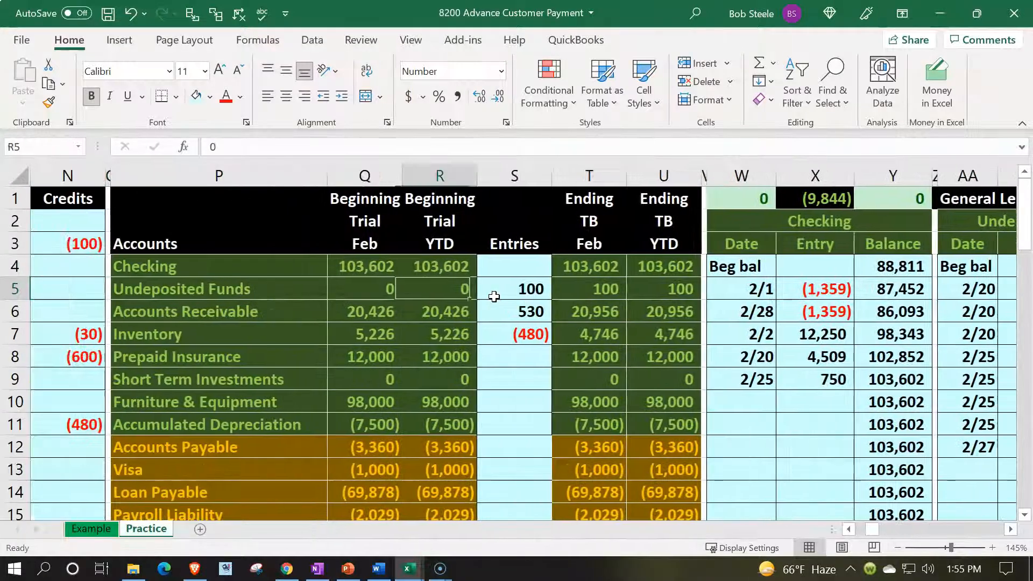
{"action": "key", "text": "Right"}
{"action": "key", "text": "Right"}
{"action": "key", "text": "Right"}
{"action": "key", "text": "Up"}
{"action": "key", "text": "Down"}
{"action": "key", "text": "Down"}
{"action": "key", "text": "Down"}
{"action": "key", "text": "Down"}
{"action": "key", "text": "Down"}
{"action": "key", "text": "Down"}
{"action": "key", "text": "Down"}
{"action": "key", "text": "Down"}
{"action": "key", "text": "Down"}
{"action": "key", "text": "Down"}
{"action": "key", "text": "Down"}
{"action": "key", "text": "Down"}
{"action": "key", "text": "Down"}
{"action": "key", "text": "Down"}
{"action": "key", "text": "Down"}
{"action": "key", "text": "Down"}
{"action": "key", "text": "Down"}
{"action": "key", "text": "Down"}
{"action": "key", "text": "Down"}
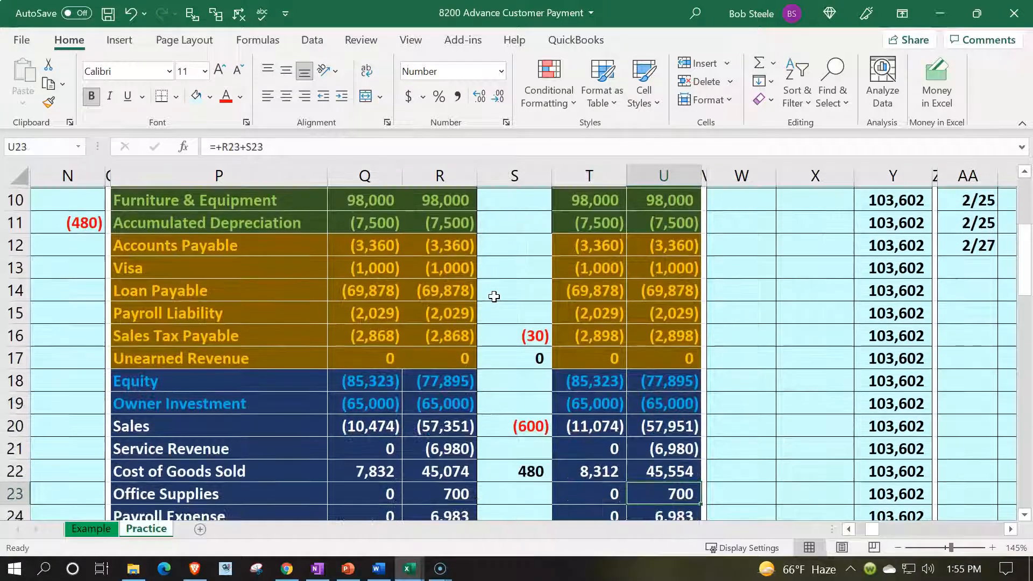
{"action": "key", "text": "Down"}
{"action": "key", "text": "Down"}
{"action": "key", "text": "Down"}
{"action": "key", "text": "Down"}
{"action": "key", "text": "Down"}
{"action": "key", "text": "Down"}
{"action": "key", "text": "Down"}
{"action": "key", "text": "Down"}
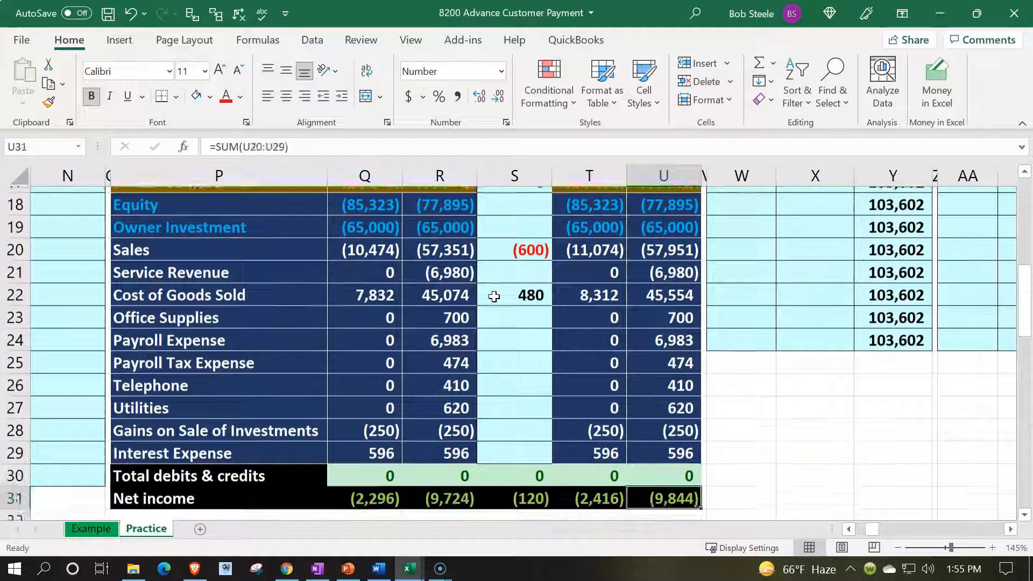
{"action": "key", "text": "Down"}
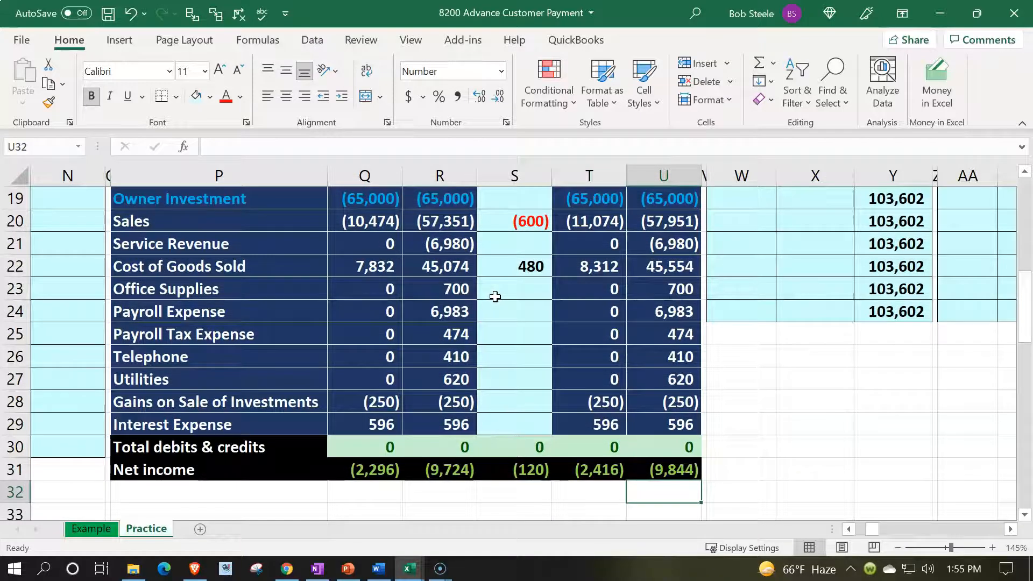